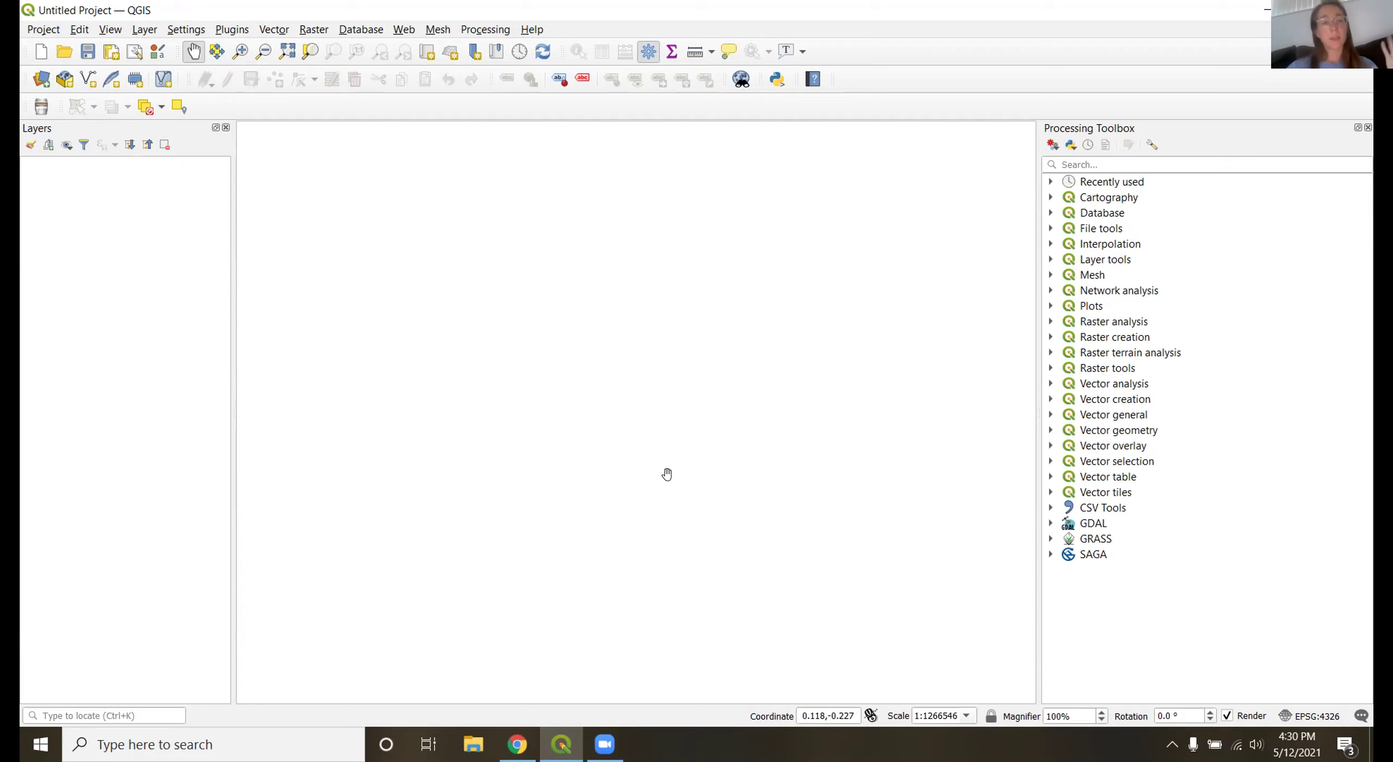
Add the GOM_States shapefile from the Tutorial folder as a vector layer, using the NAD83(HARN) to WGS 84 (1) transformation.
left_click(143, 32)
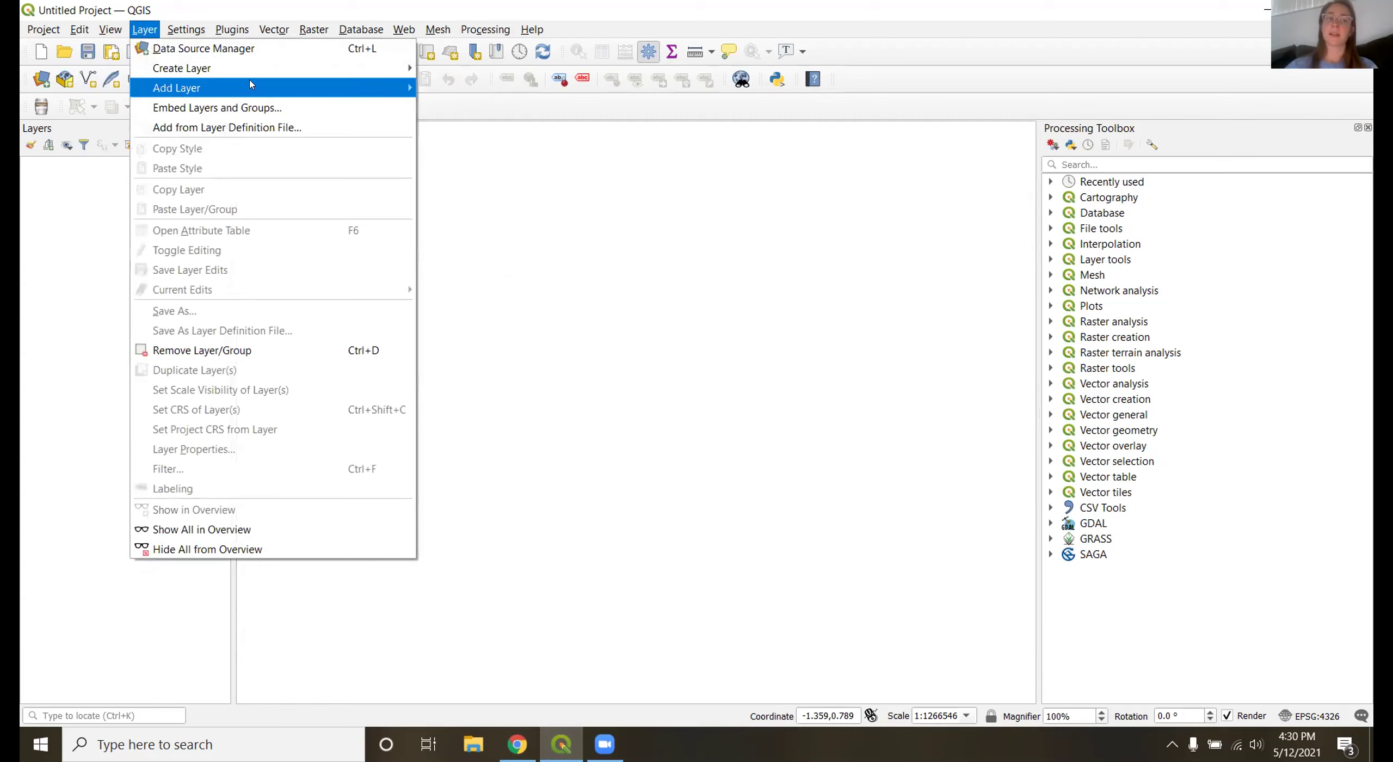
mouse_move(251, 86)
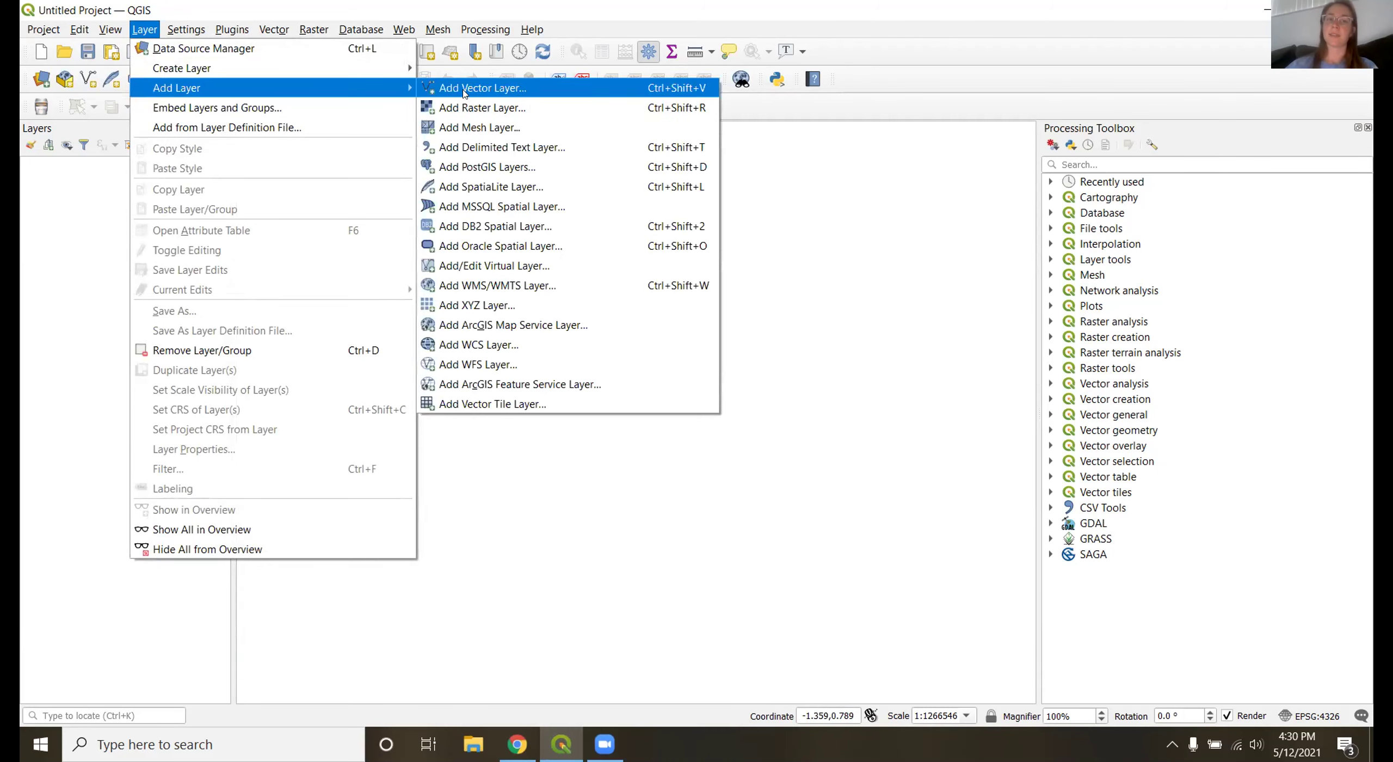
left_click(666, 87)
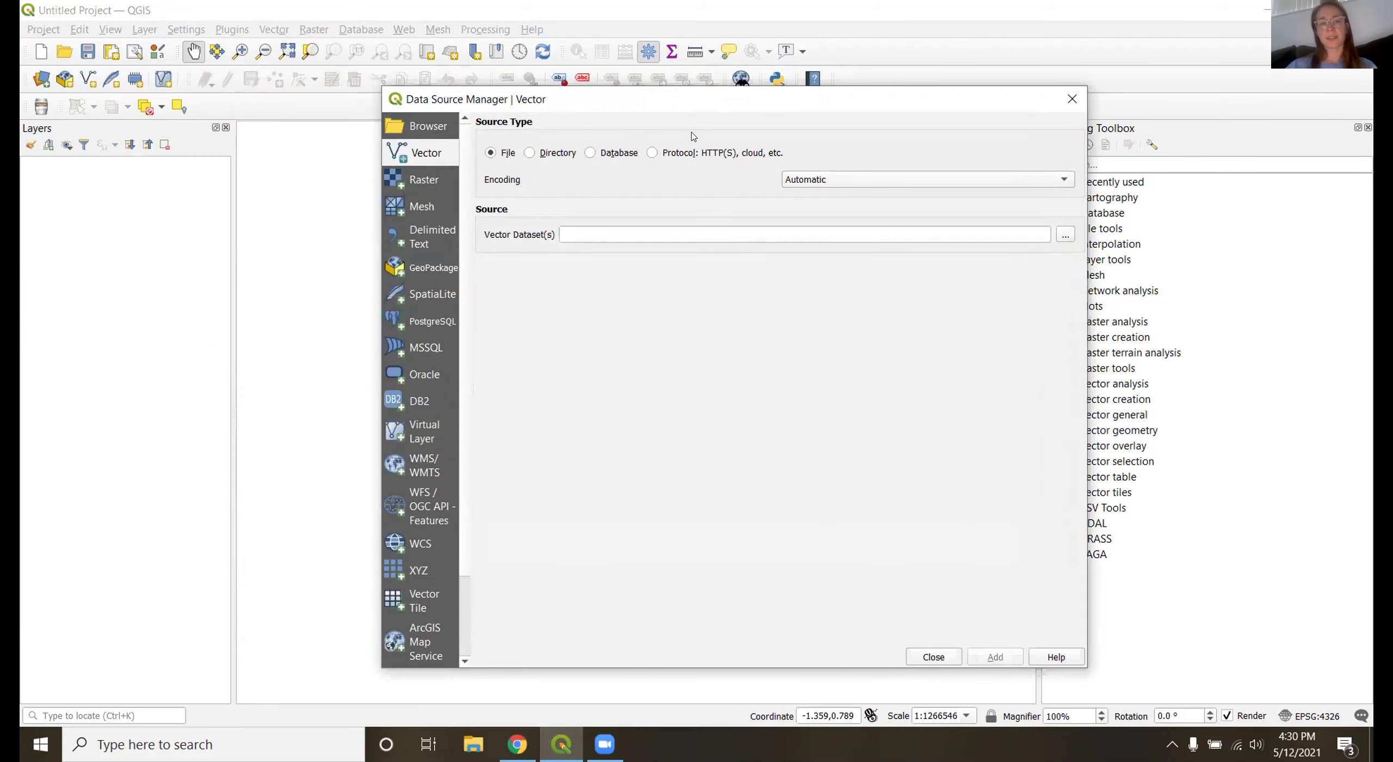
left_click(1065, 234)
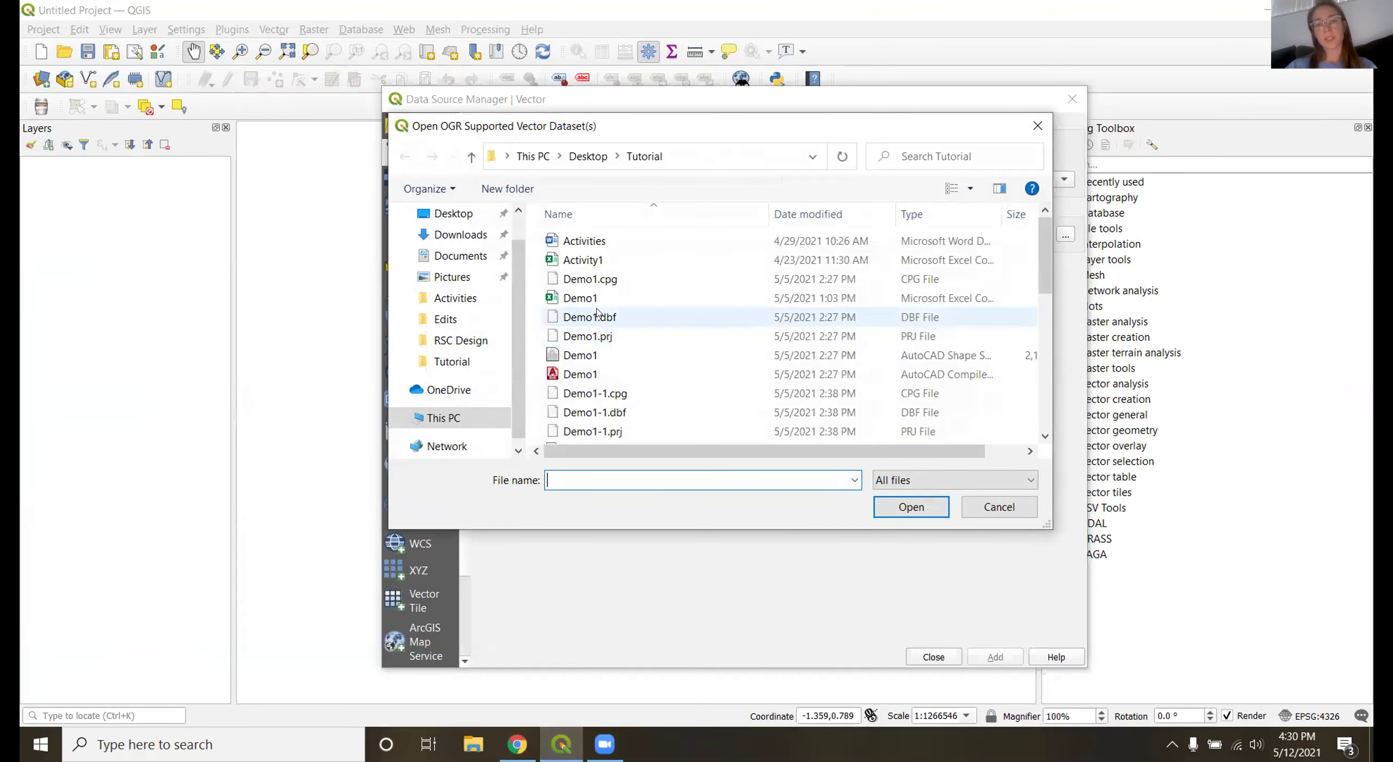
scroll(597, 312, "down", 5)
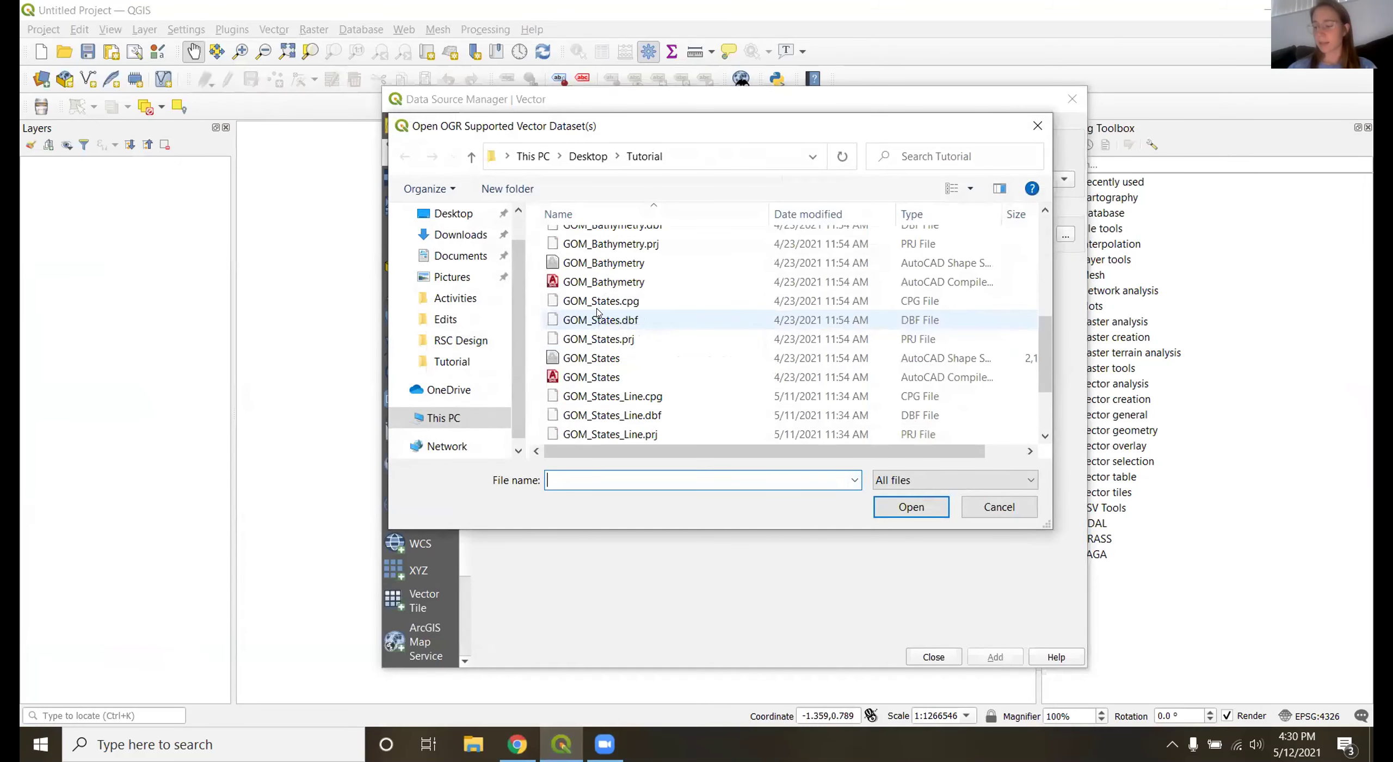
scroll(597, 312, "down", 1)
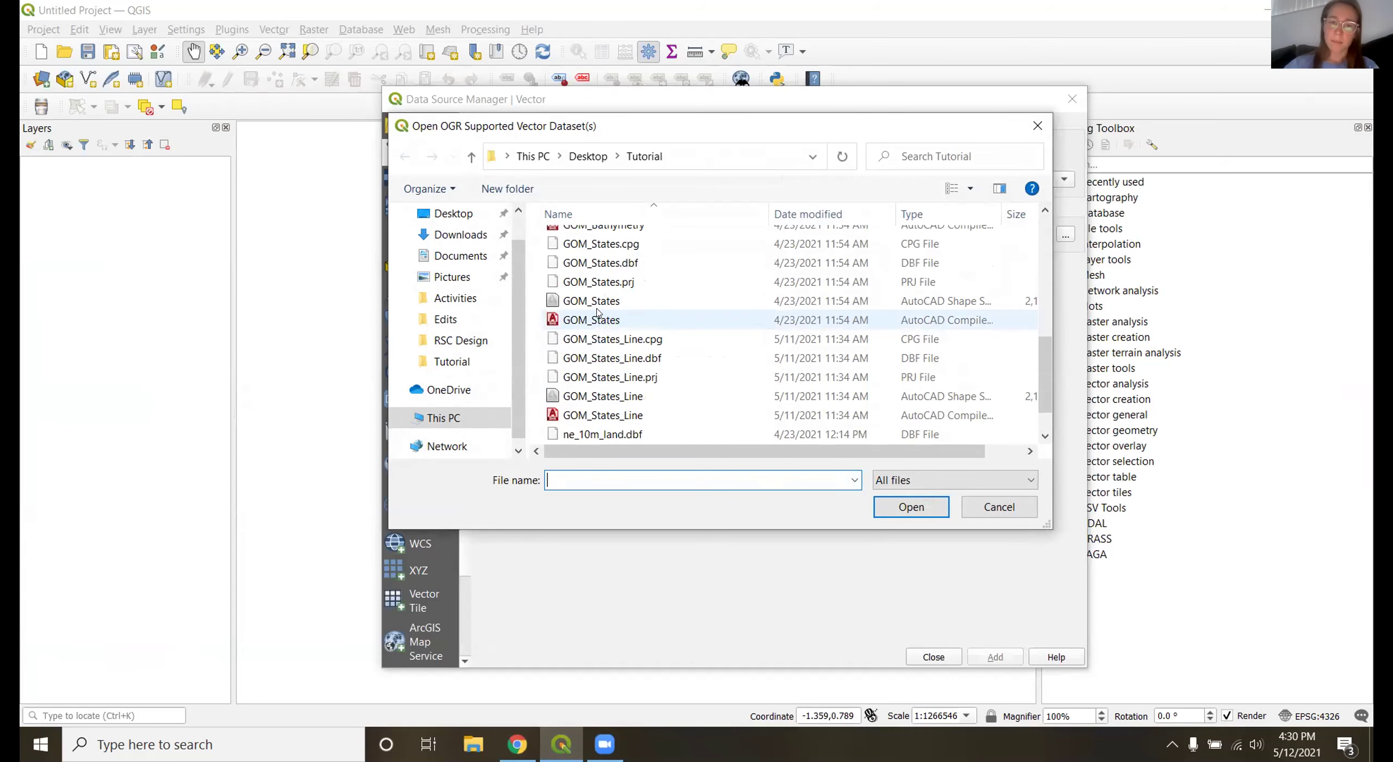
double_click(590, 306)
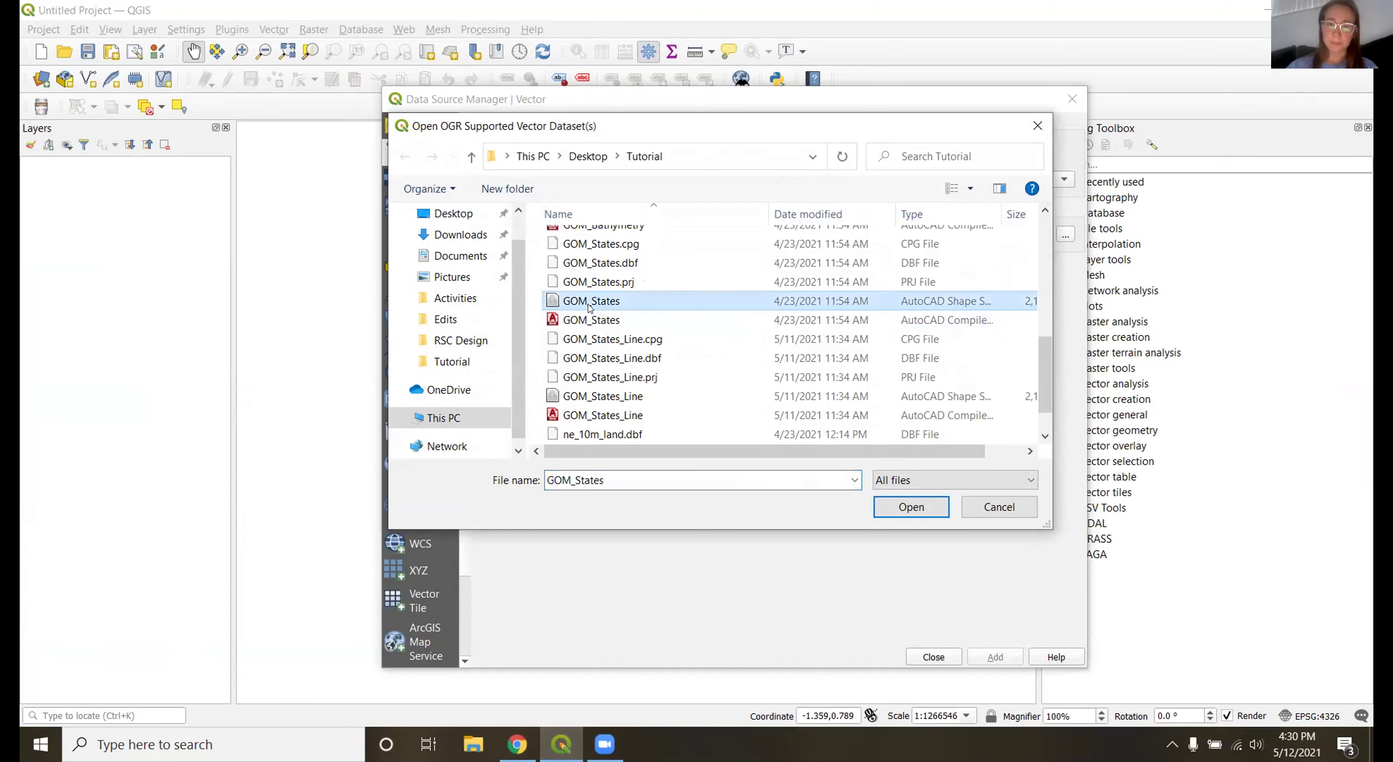
left_click(993, 655)
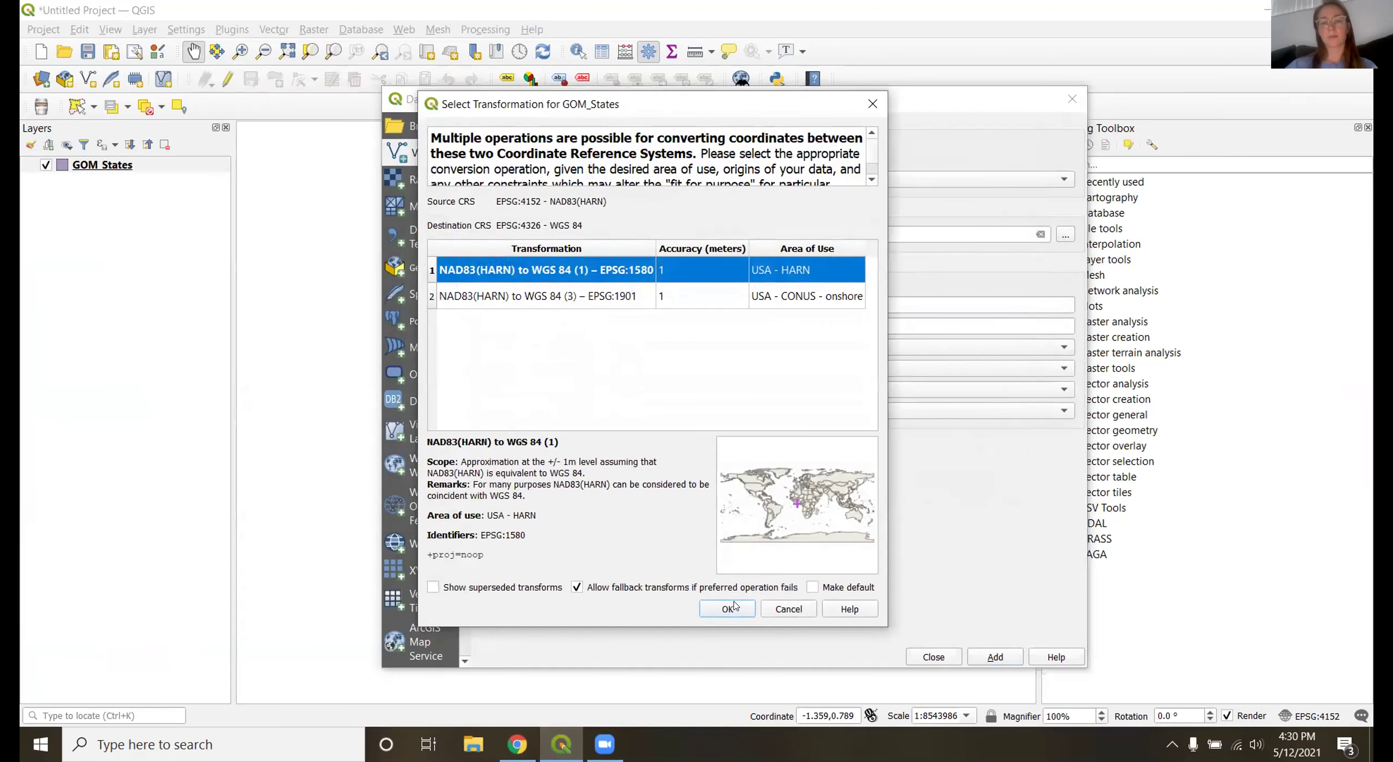
left_click(727, 601)
left_click(927, 653)
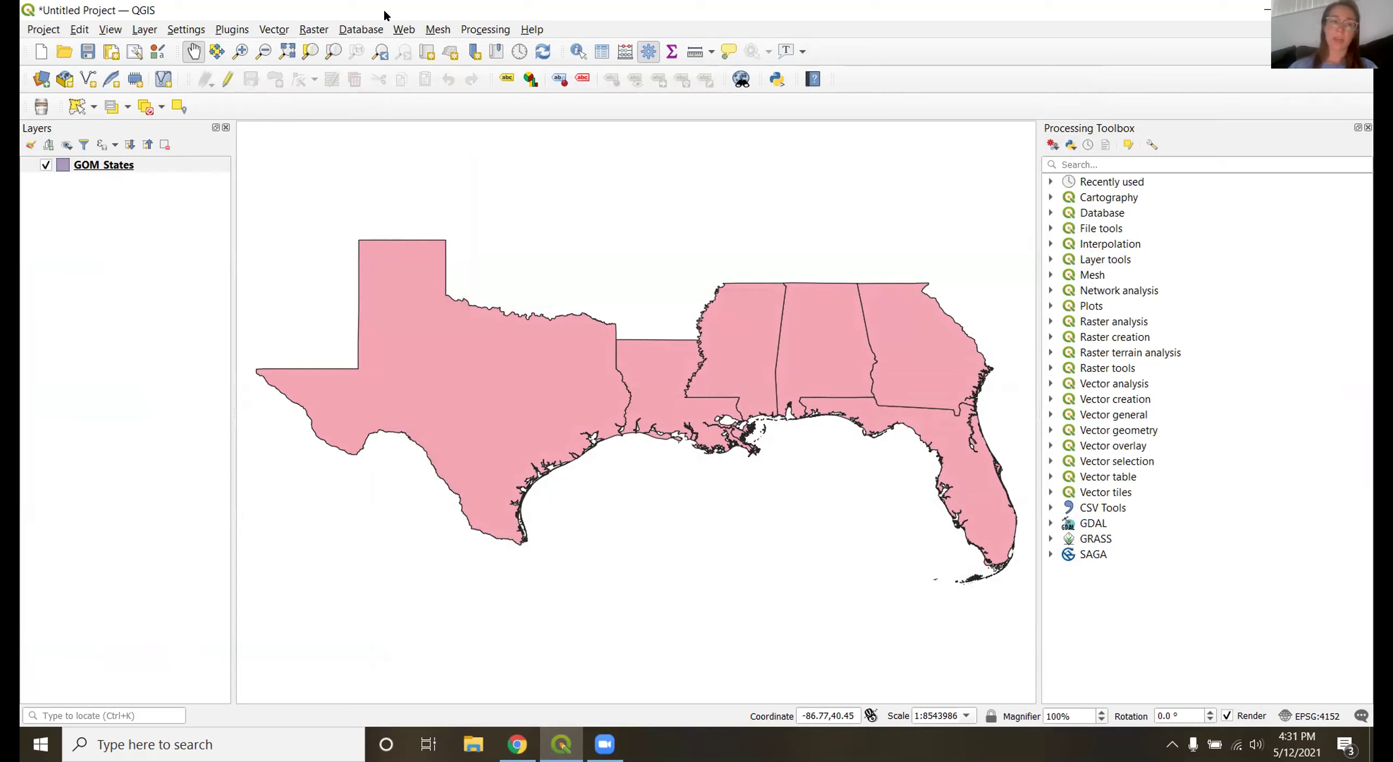
Start a new shapefile layer with the file name Demo2 in the Tutorial folder and the Point geometry type.
left_click(148, 31)
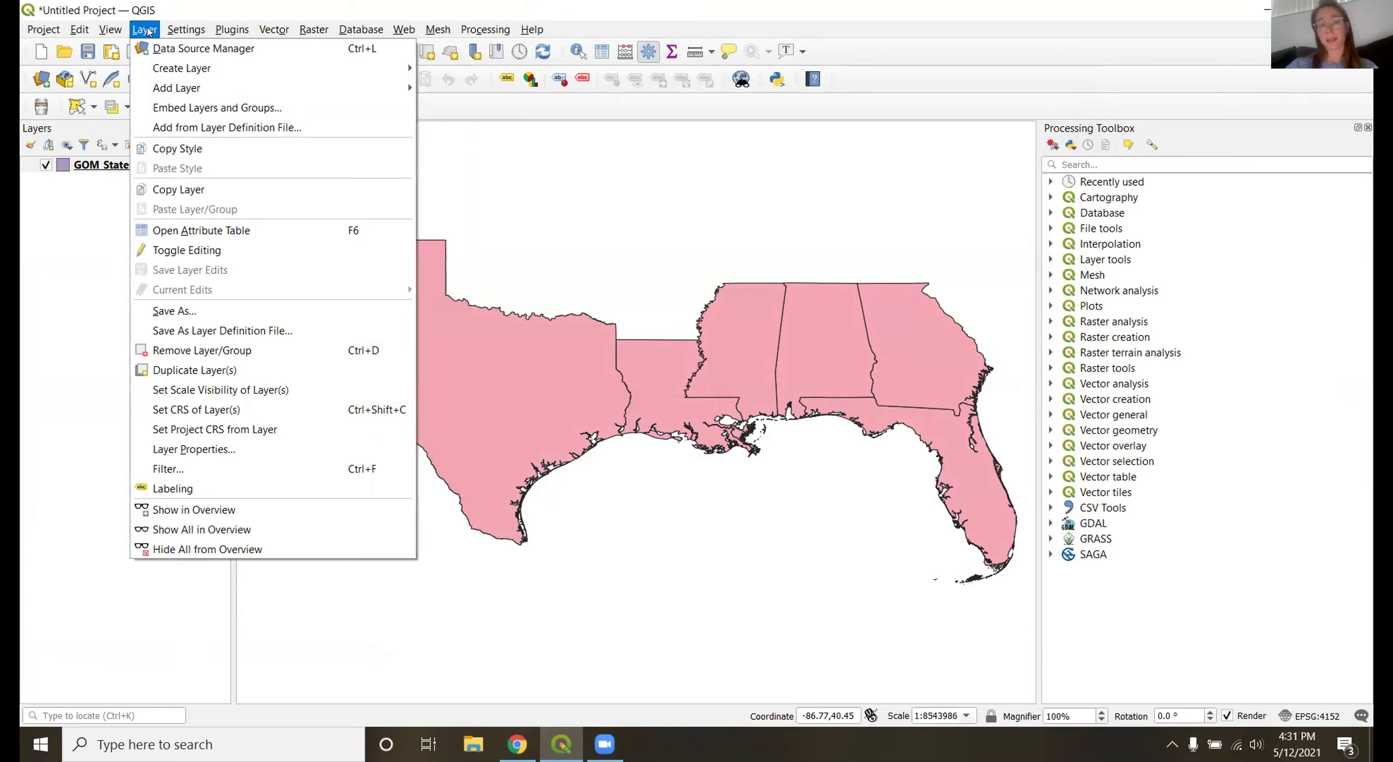
mouse_move(175, 63)
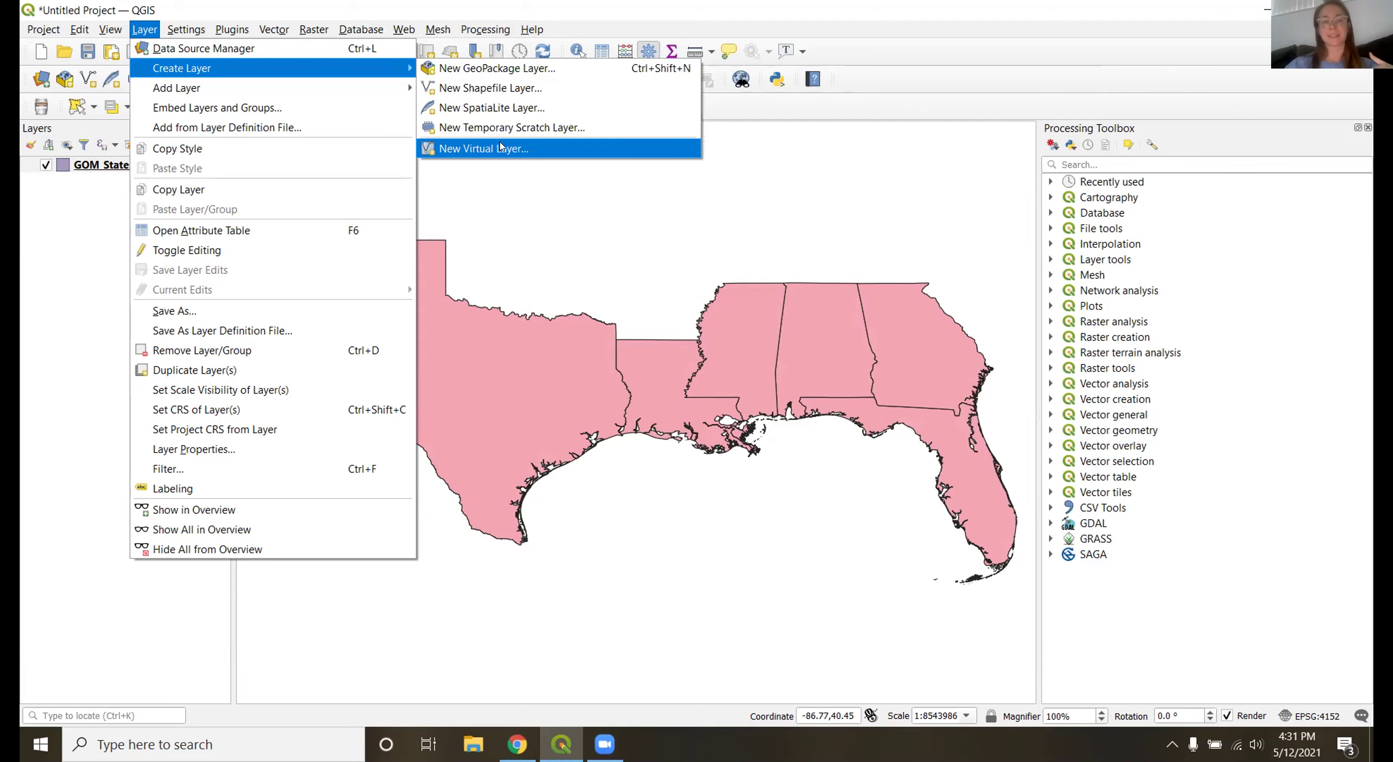
left_click(555, 93)
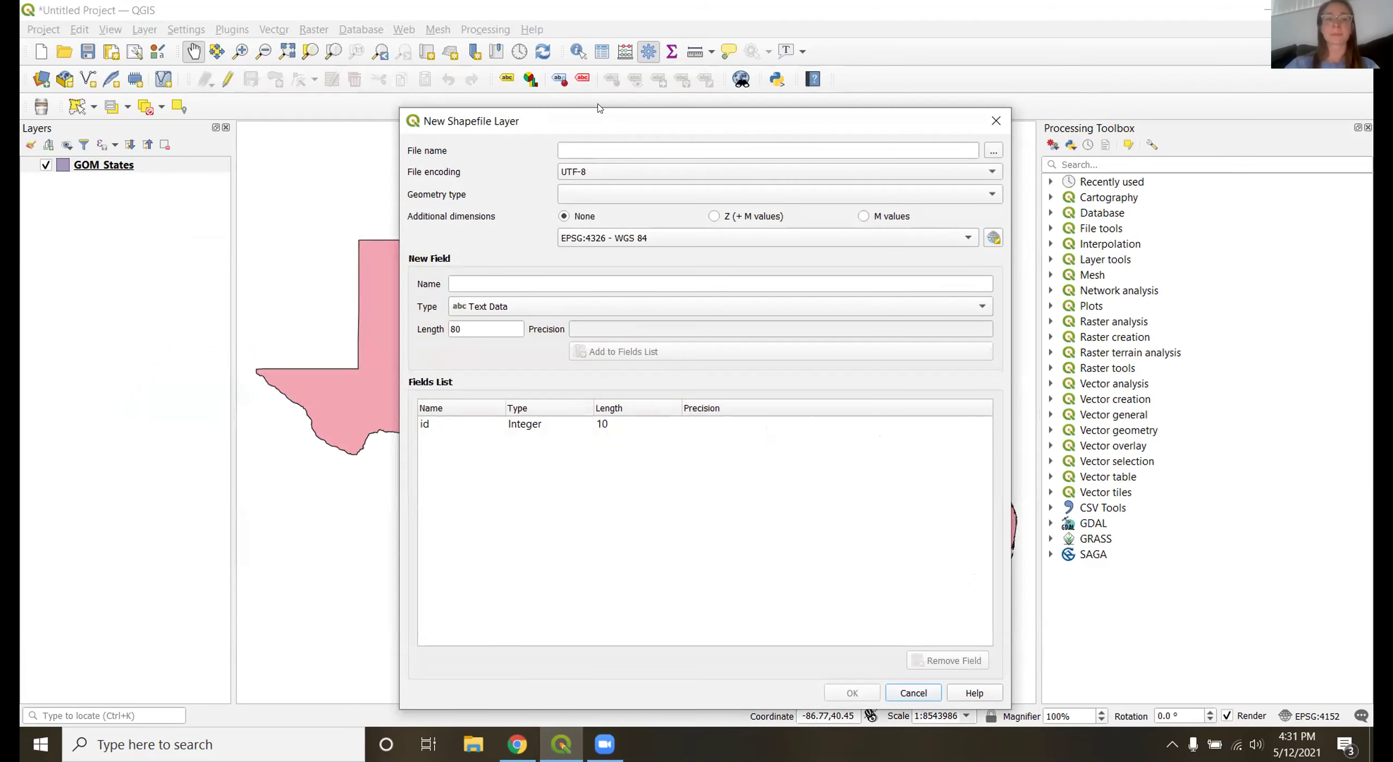
left_click_drag(655, 111, 640, 46)
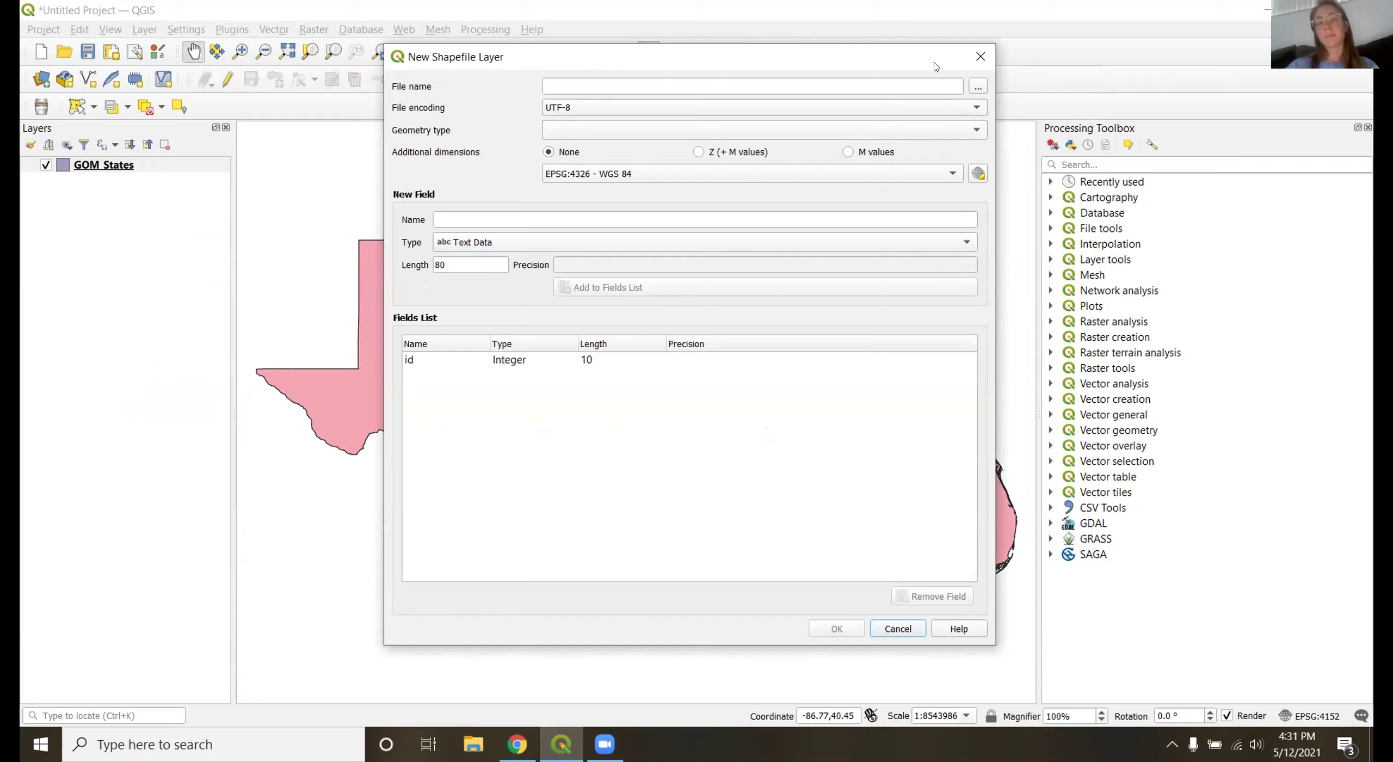
left_click(978, 88)
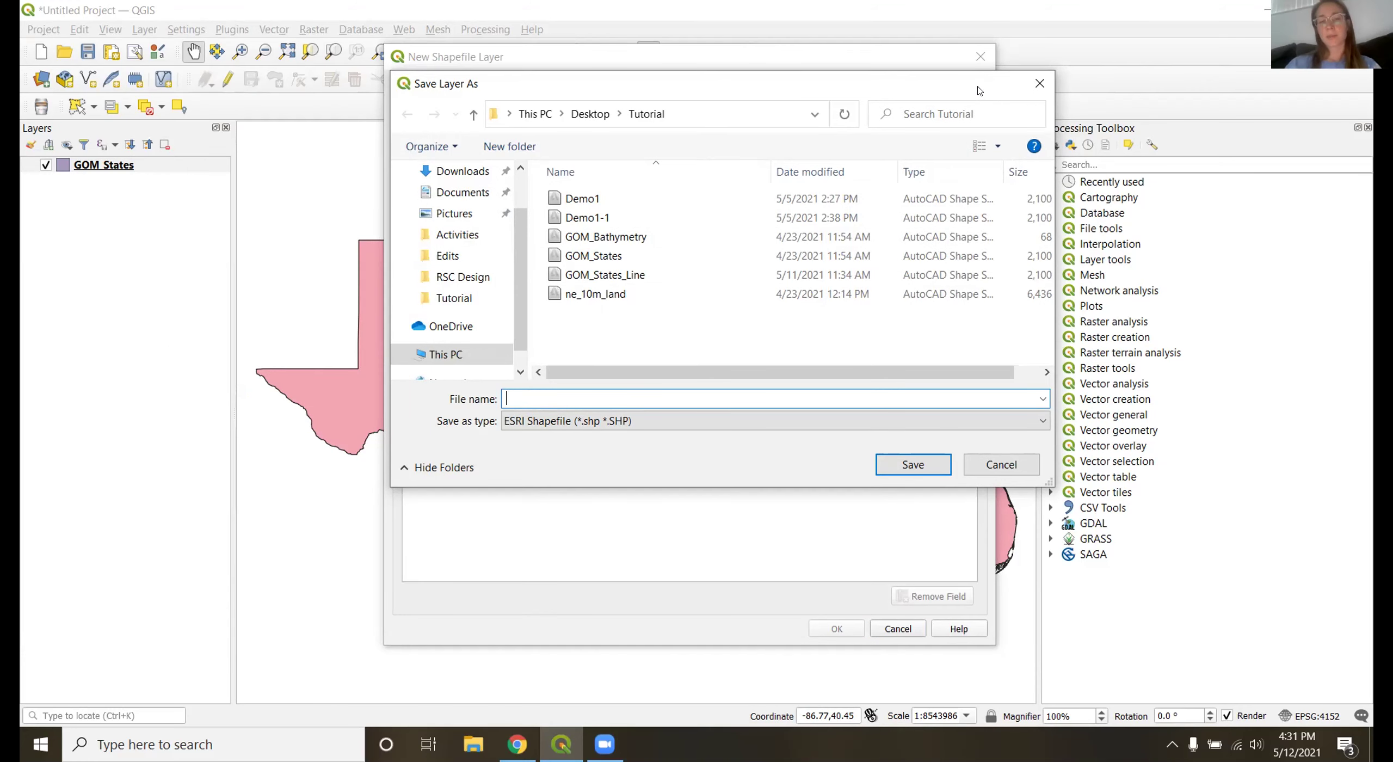
type("Demo2")
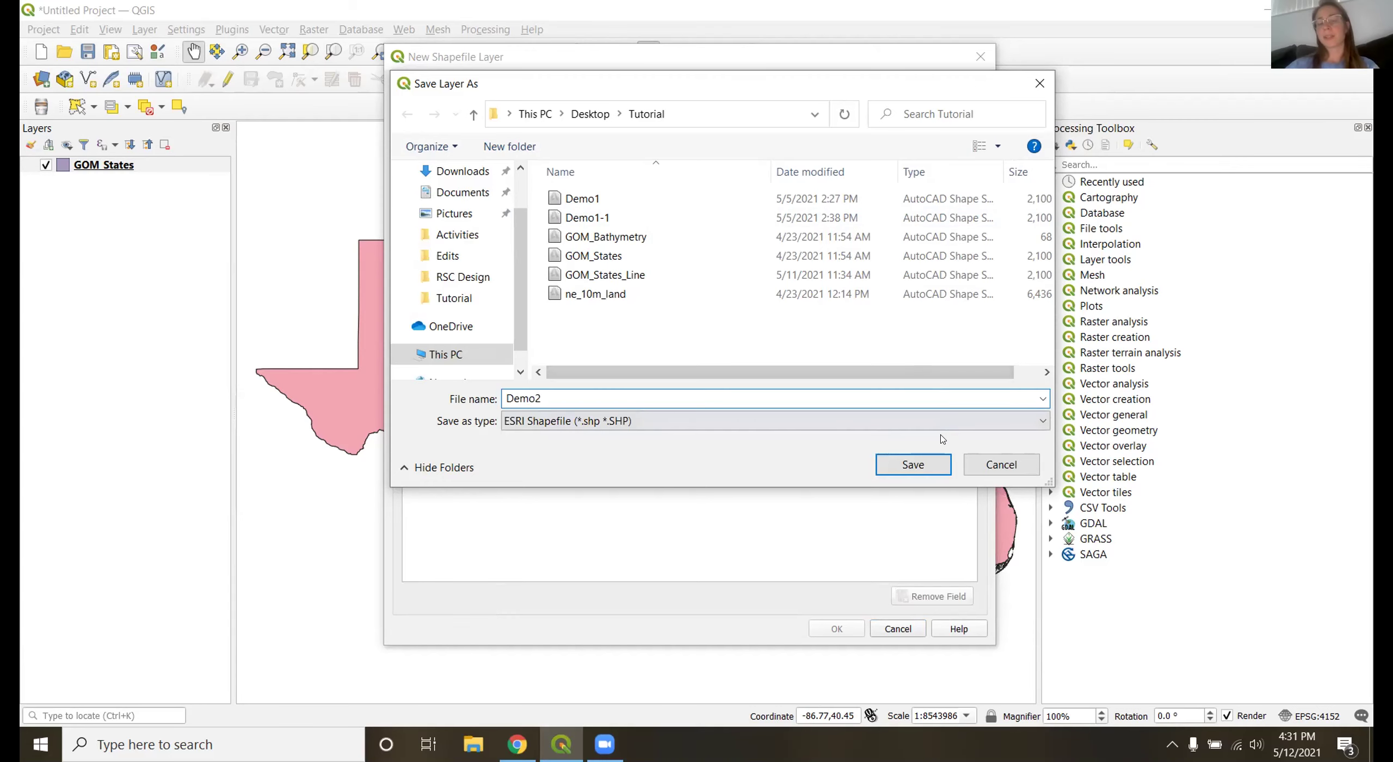
left_click(905, 463)
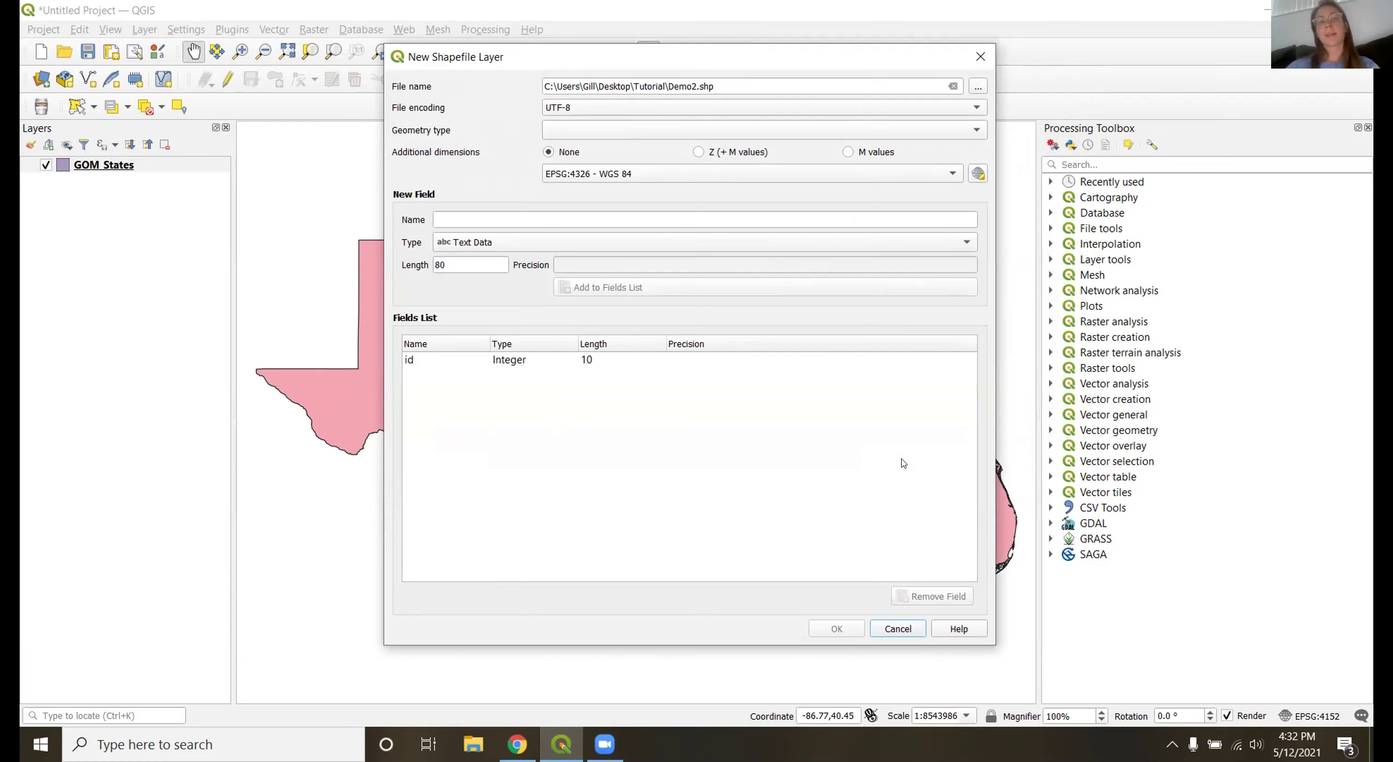
left_click(957, 140)
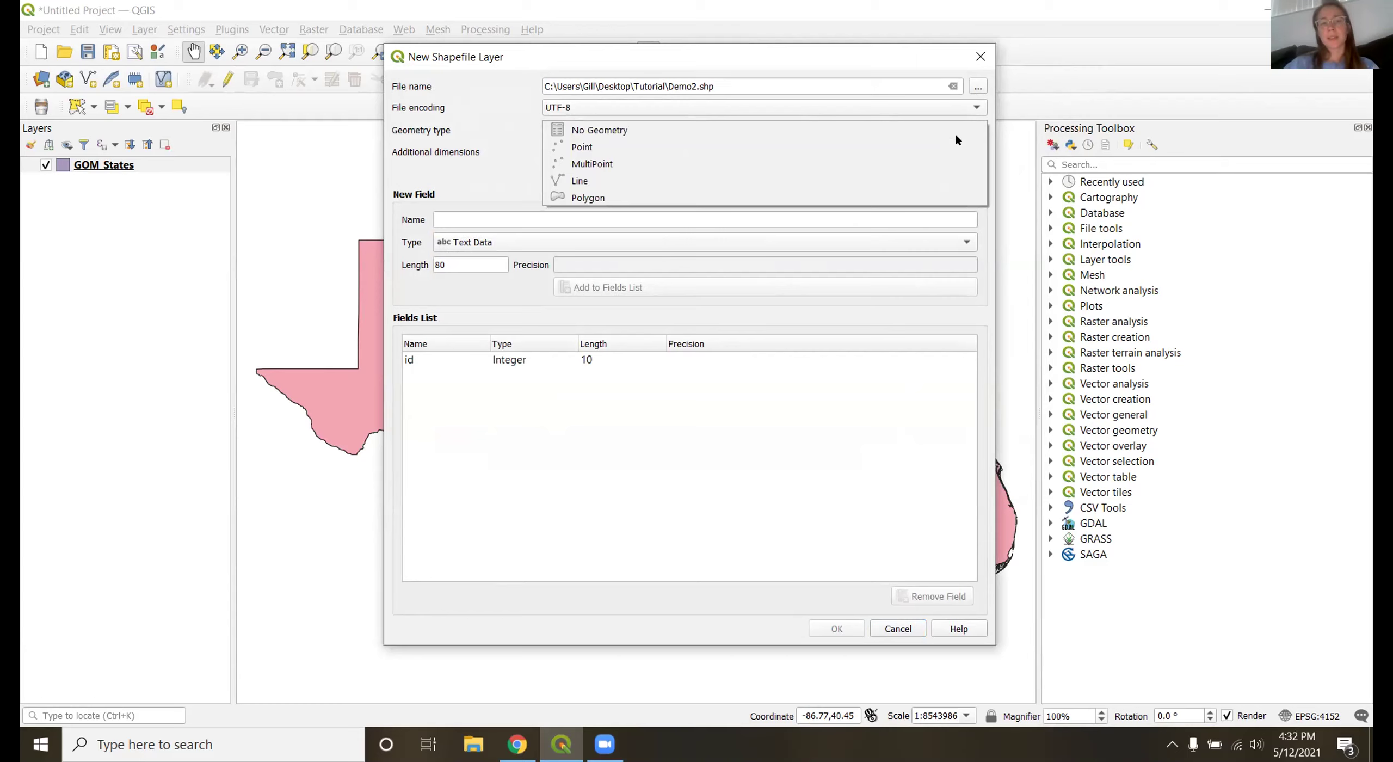
left_click(885, 147)
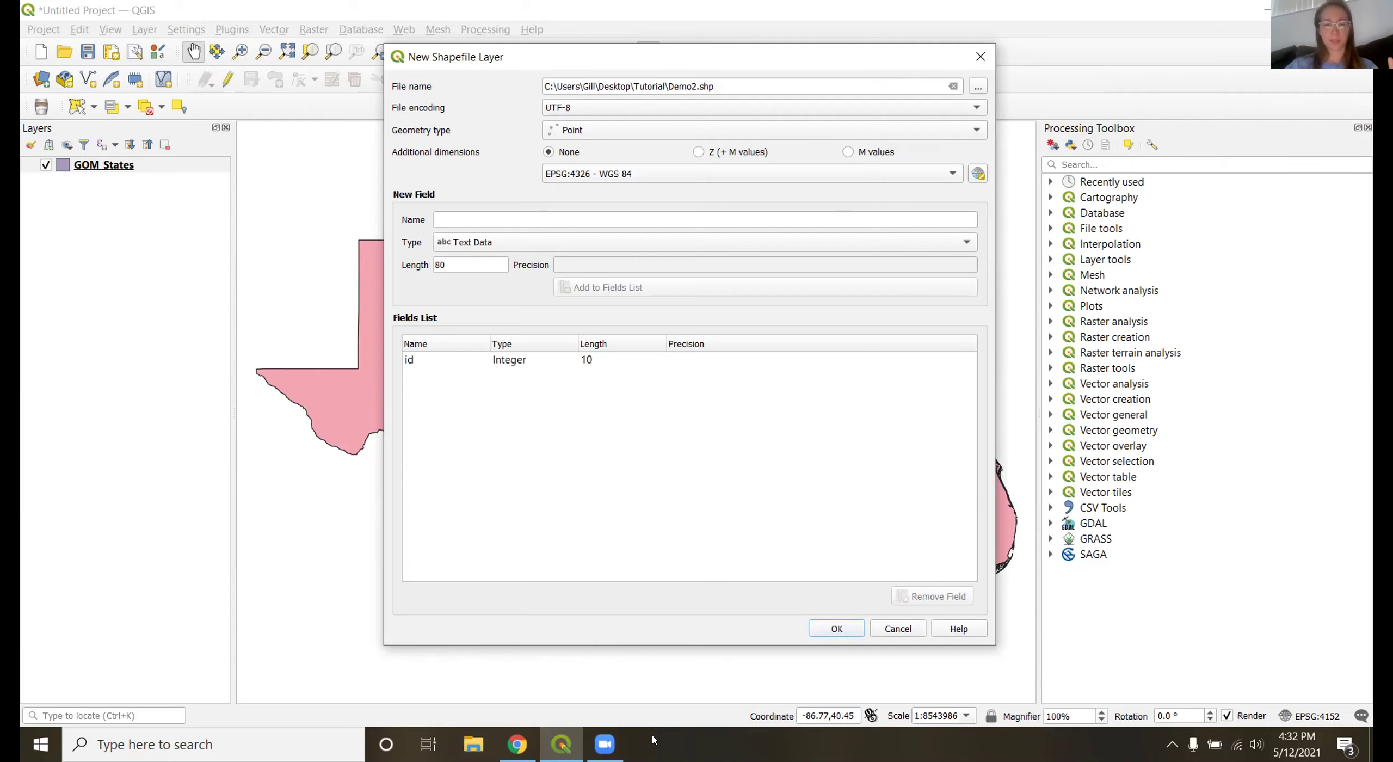
left_click(495, 734)
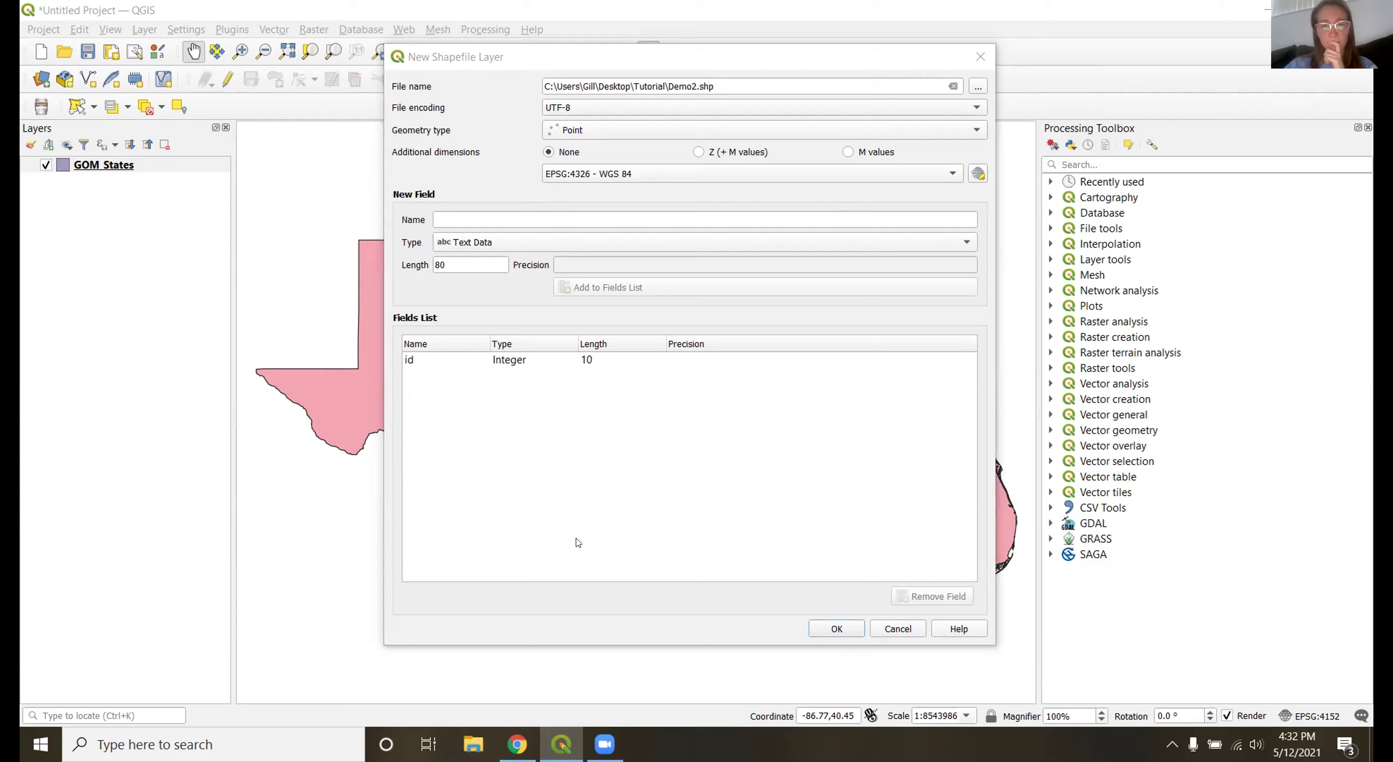
left_click(634, 572)
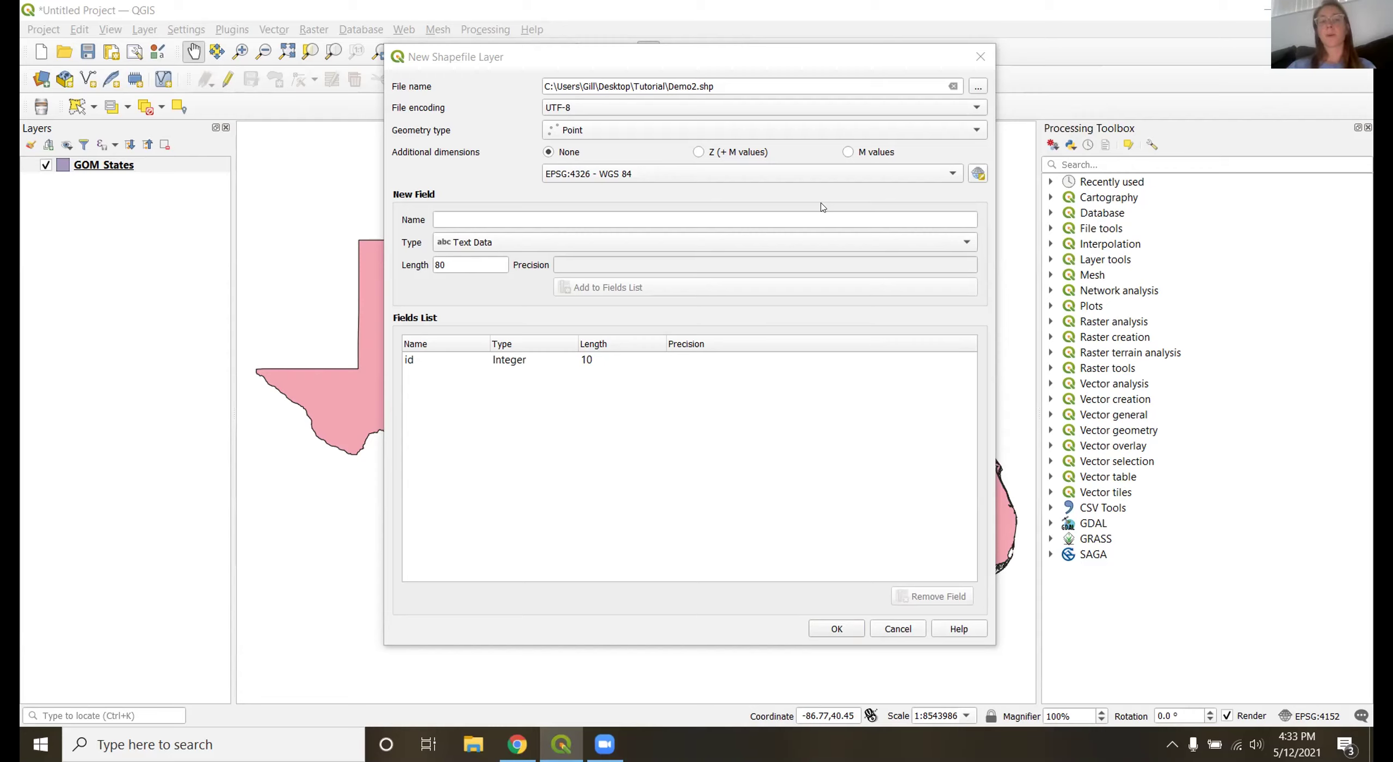
left_click(804, 231)
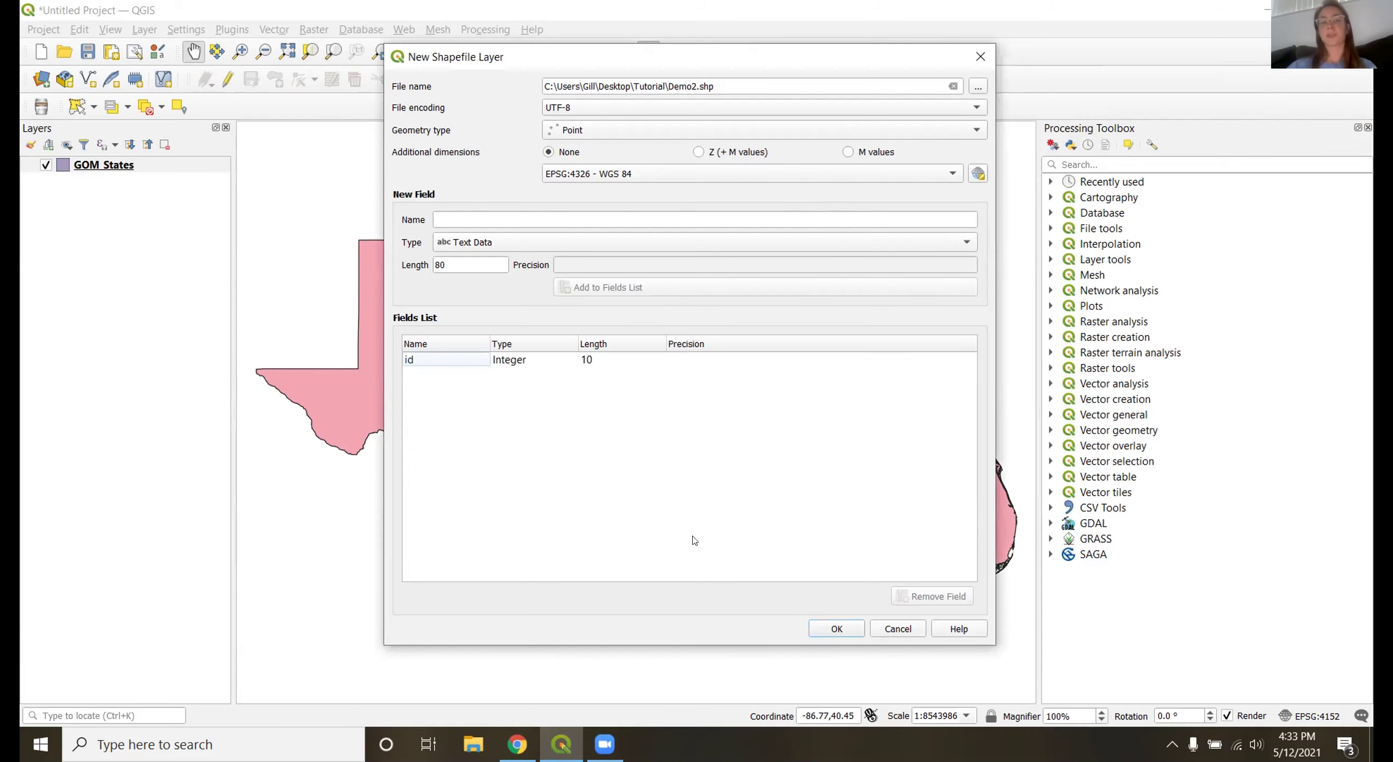
Name the new attribute field State in the shapefile layer definition.
left_click(494, 219)
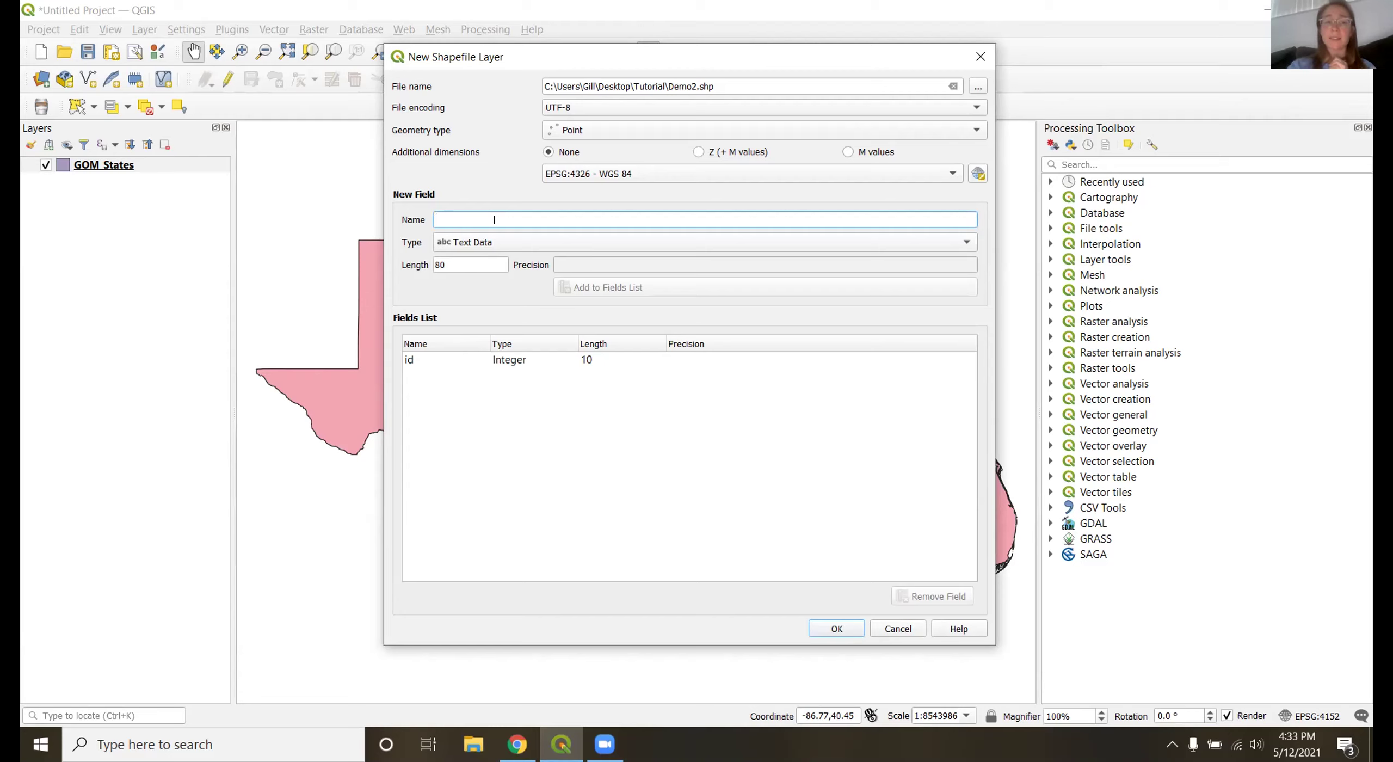
type("State")
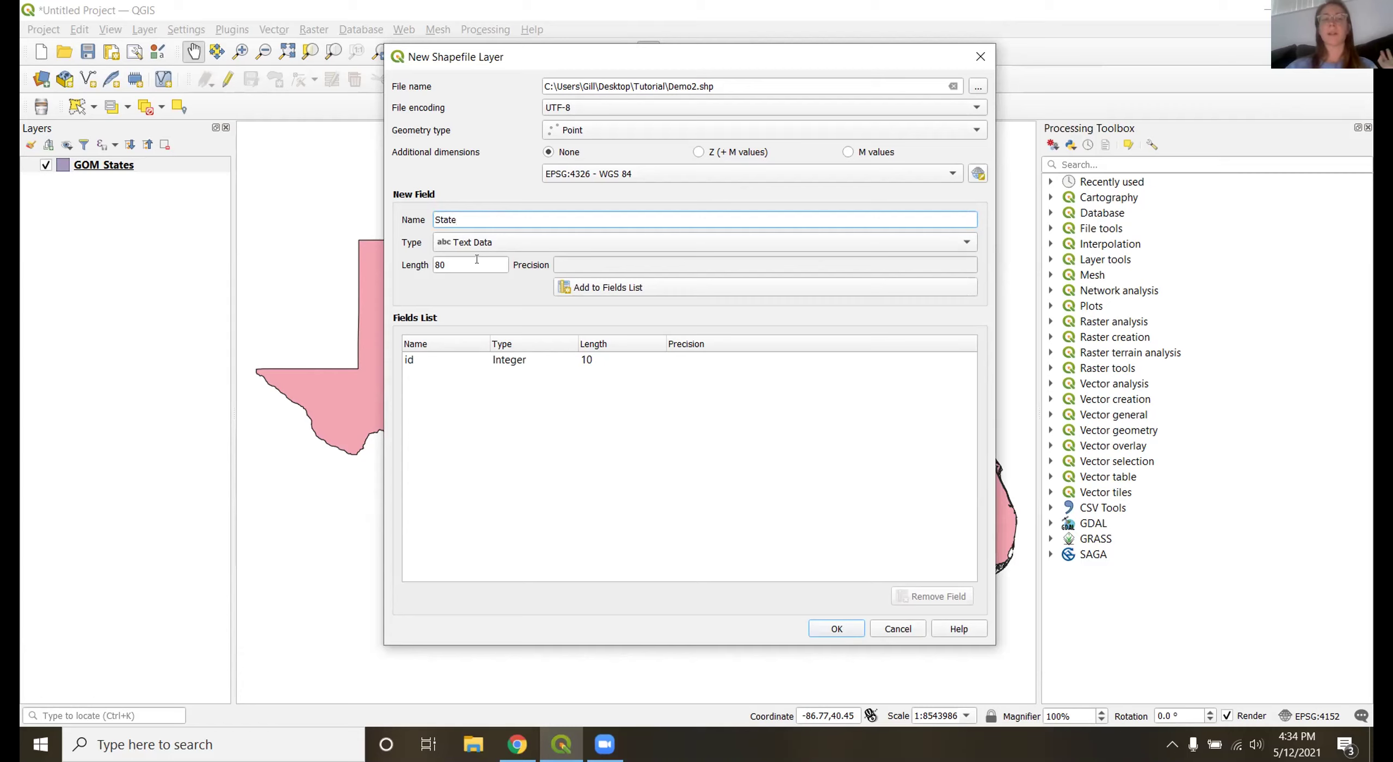
Try the Decimal Number and Whole Number types for the State field and return it to Text Data.
left_click(456, 246)
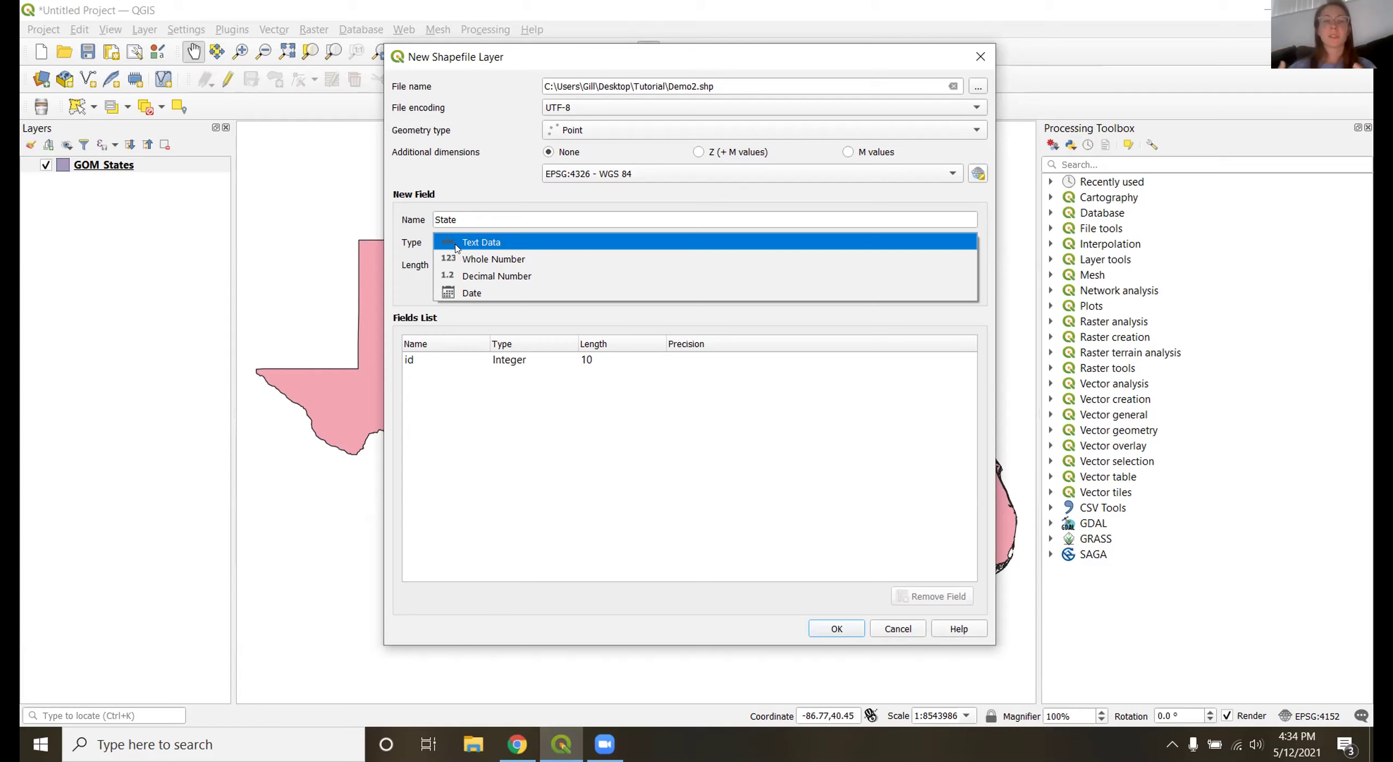
left_click(487, 278)
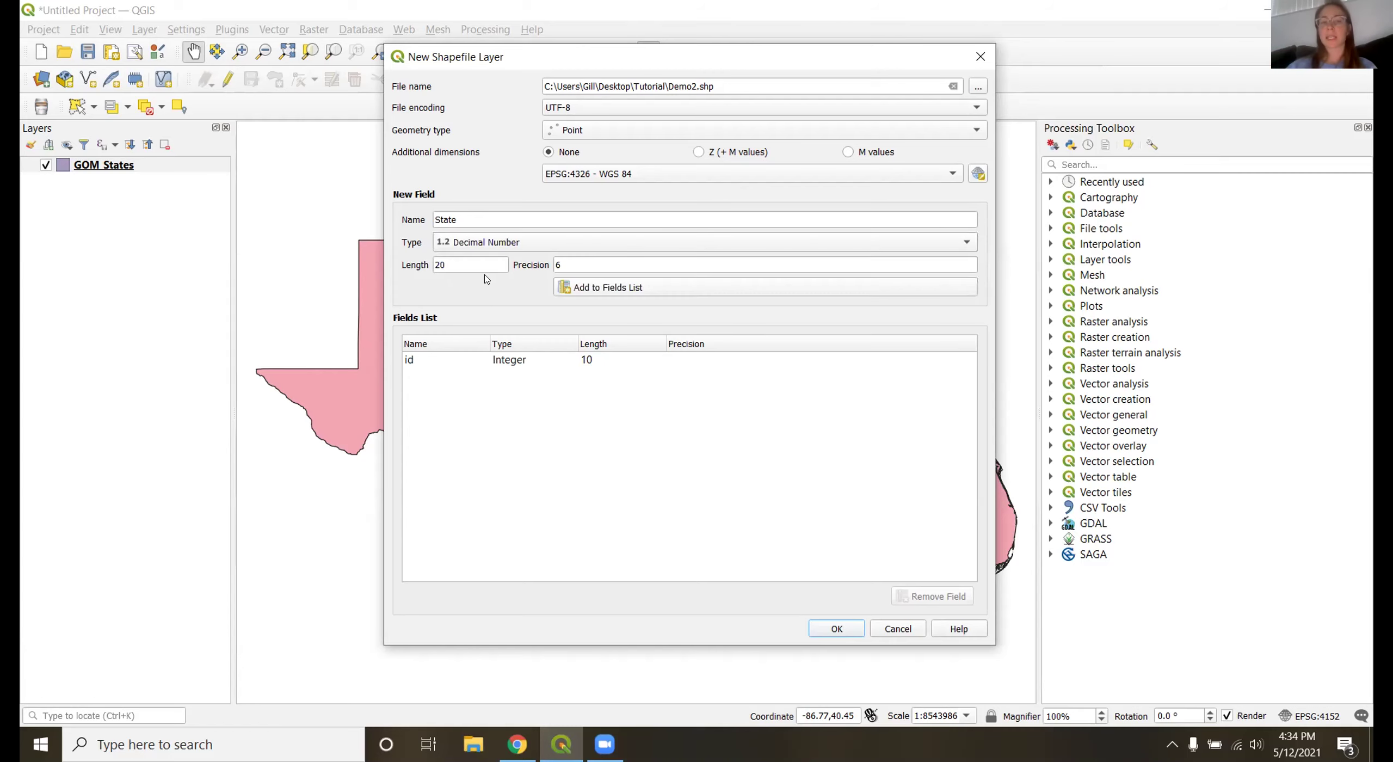
double_click(558, 264)
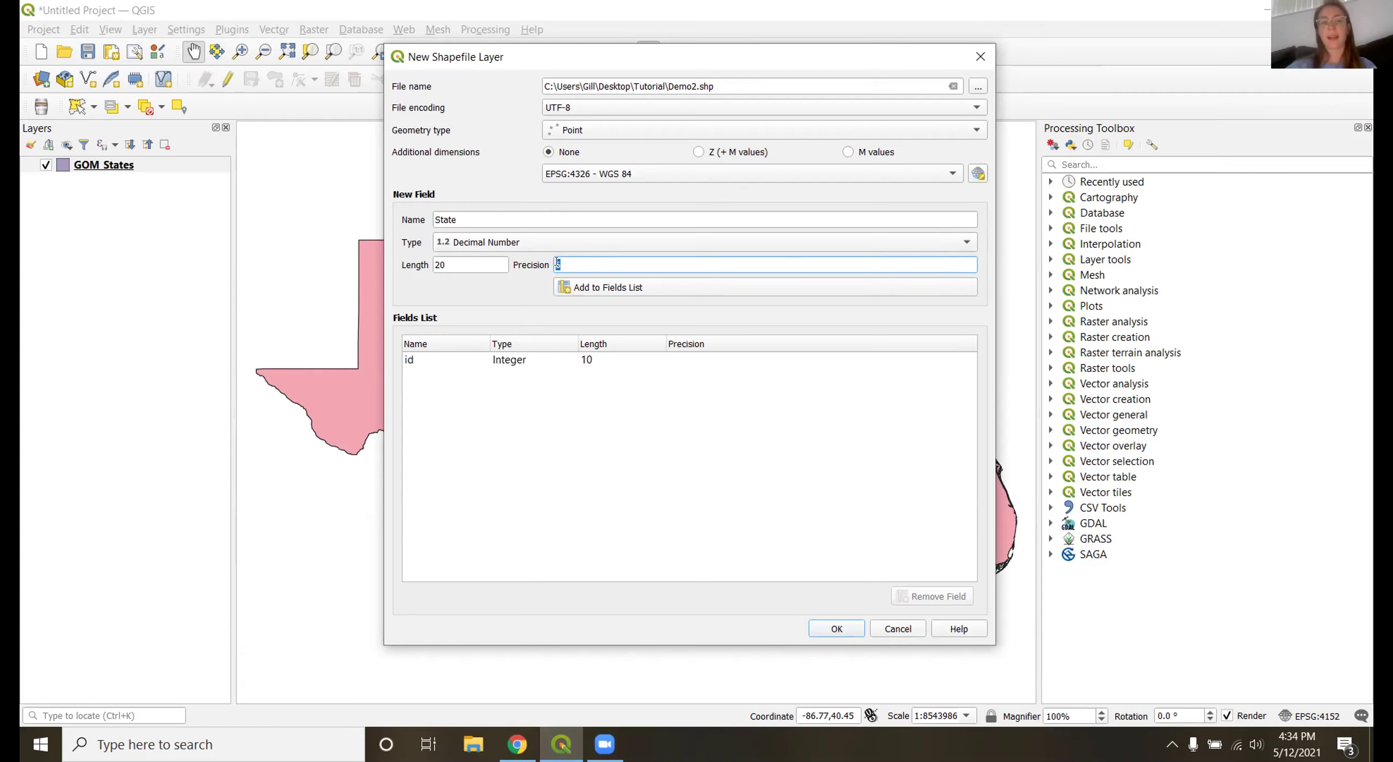
left_click(542, 244)
left_click(536, 221)
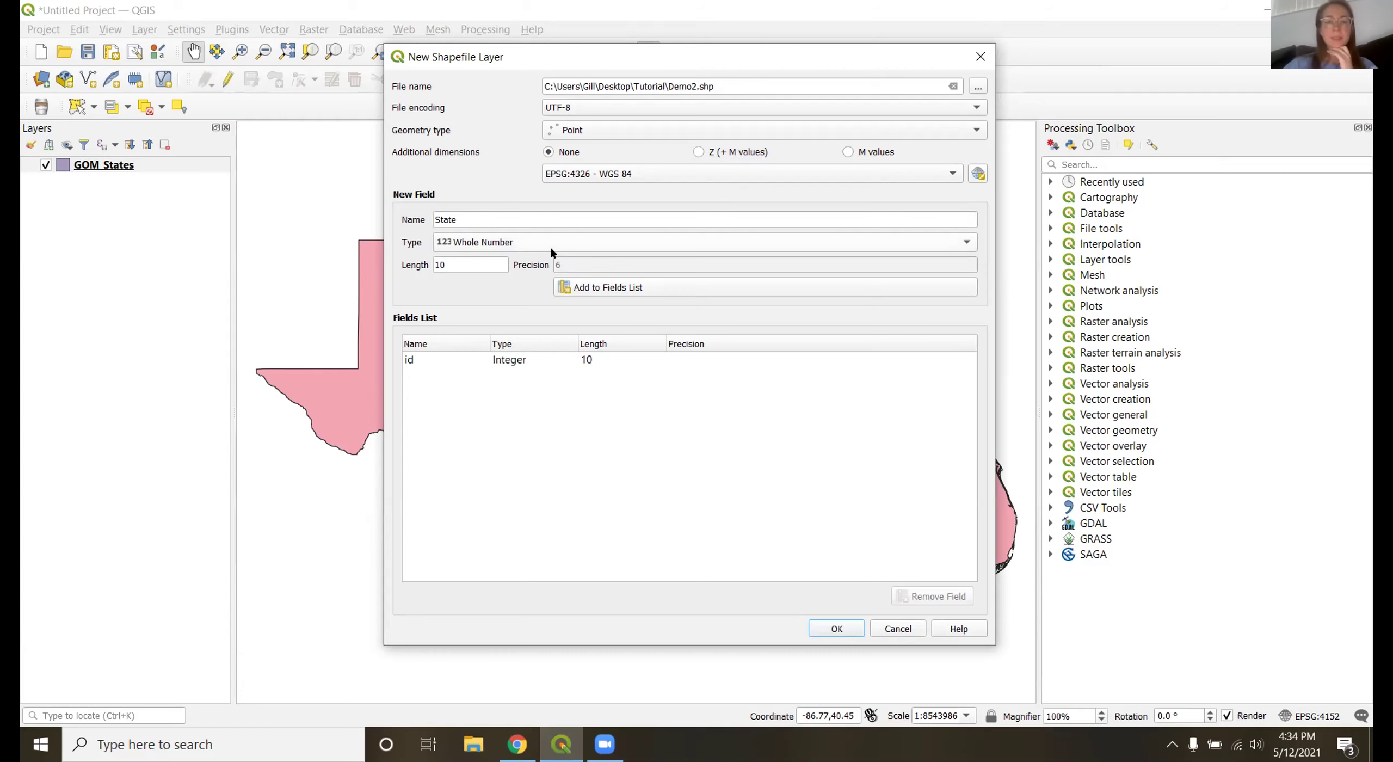
left_click(551, 245)
left_click(531, 229)
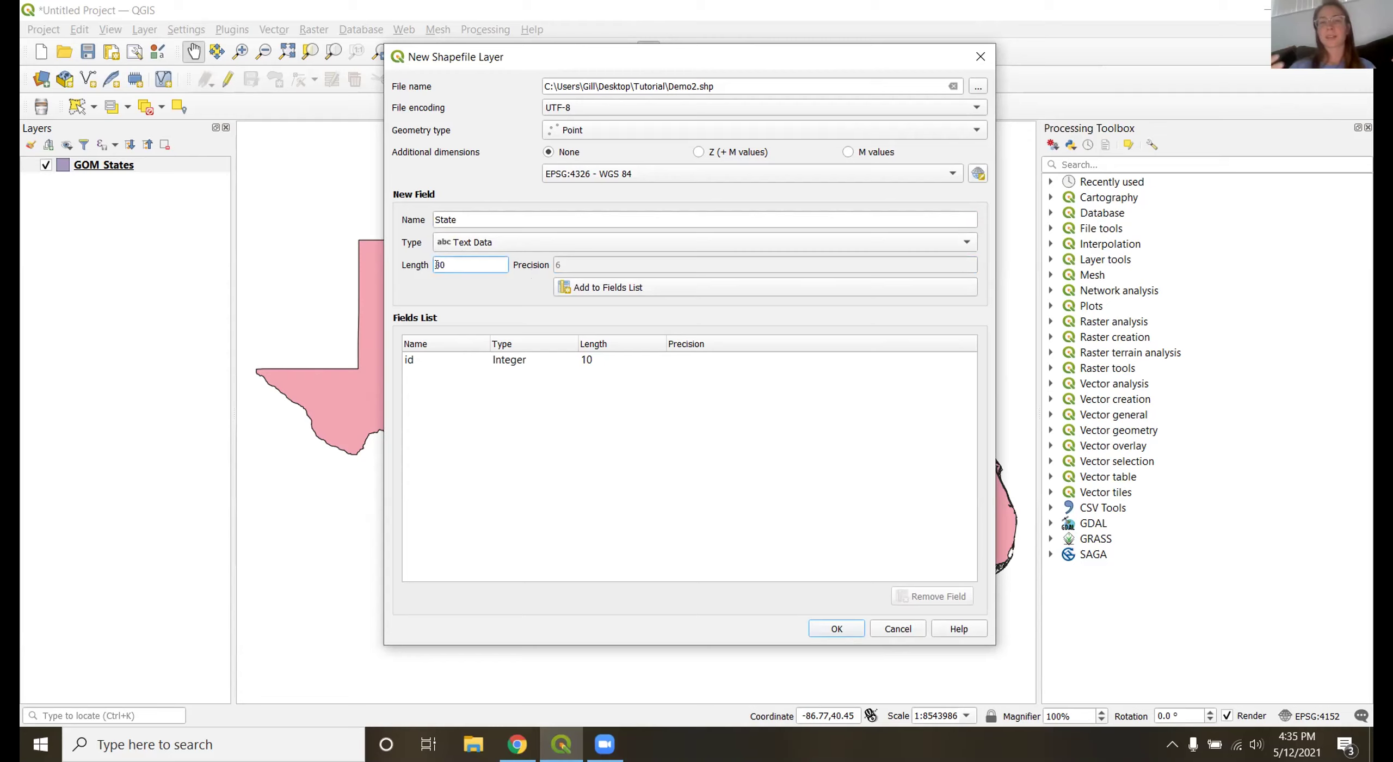
Try a length of 30 for the State field and set it back to 80.
double_click(438, 265)
type("30")
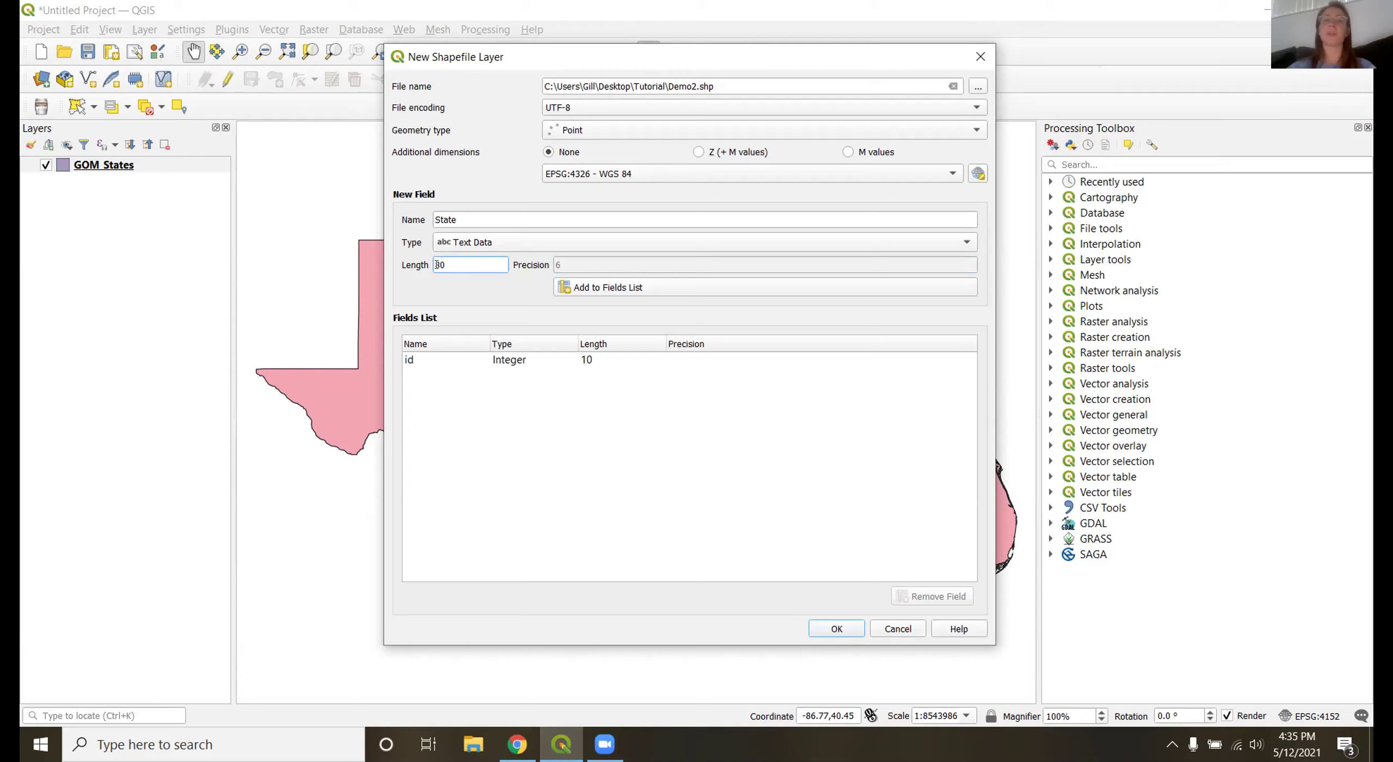
key("BackSpace")
type("8")
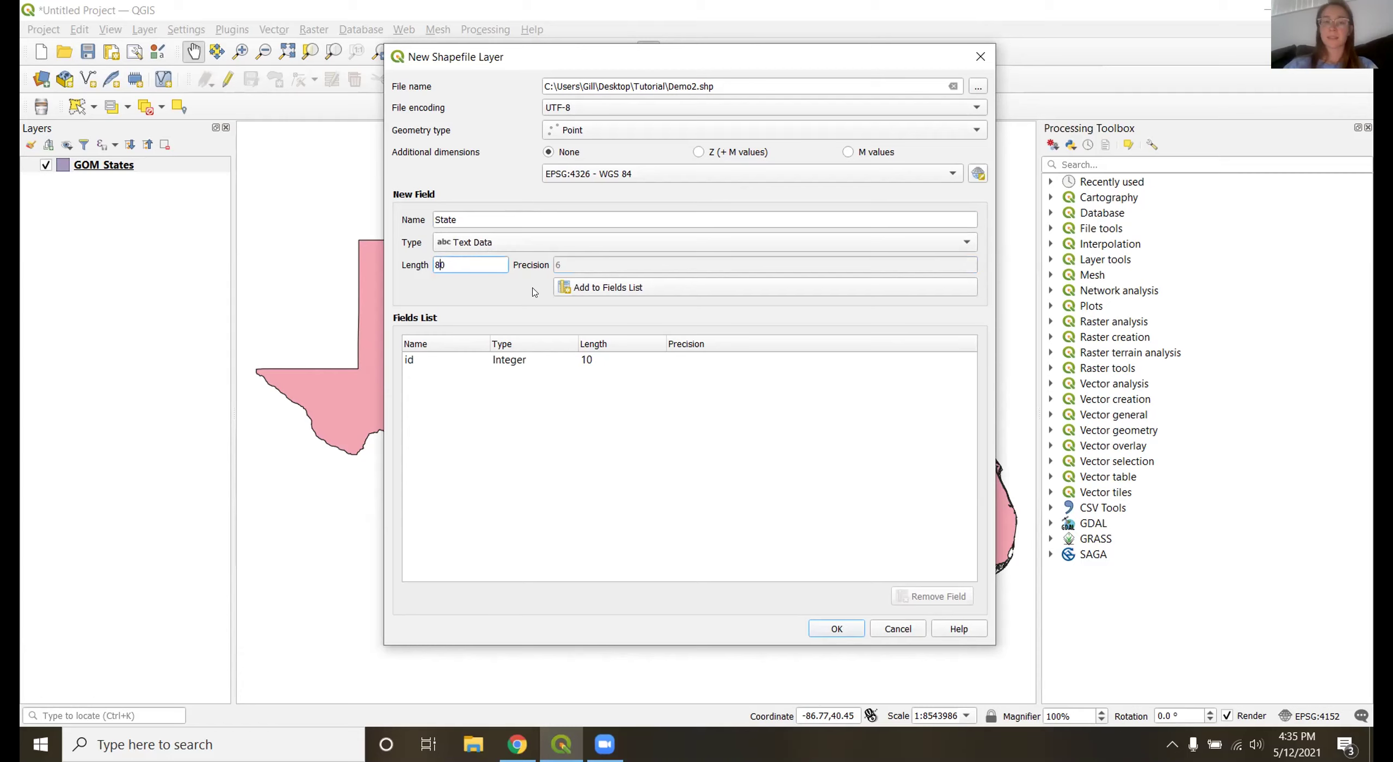
Add the State text field to the fields list and create the Demo2 point layer.
left_click(576, 292)
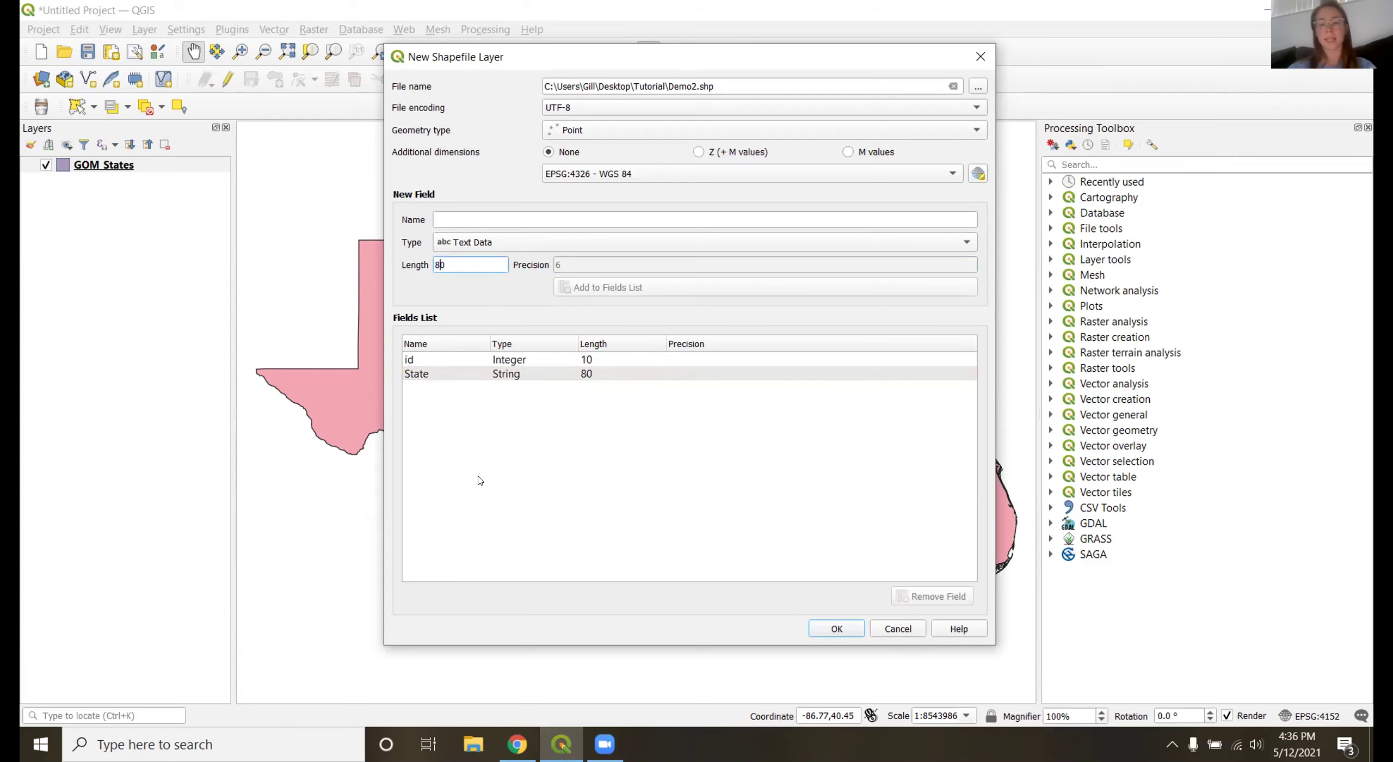
left_click(825, 628)
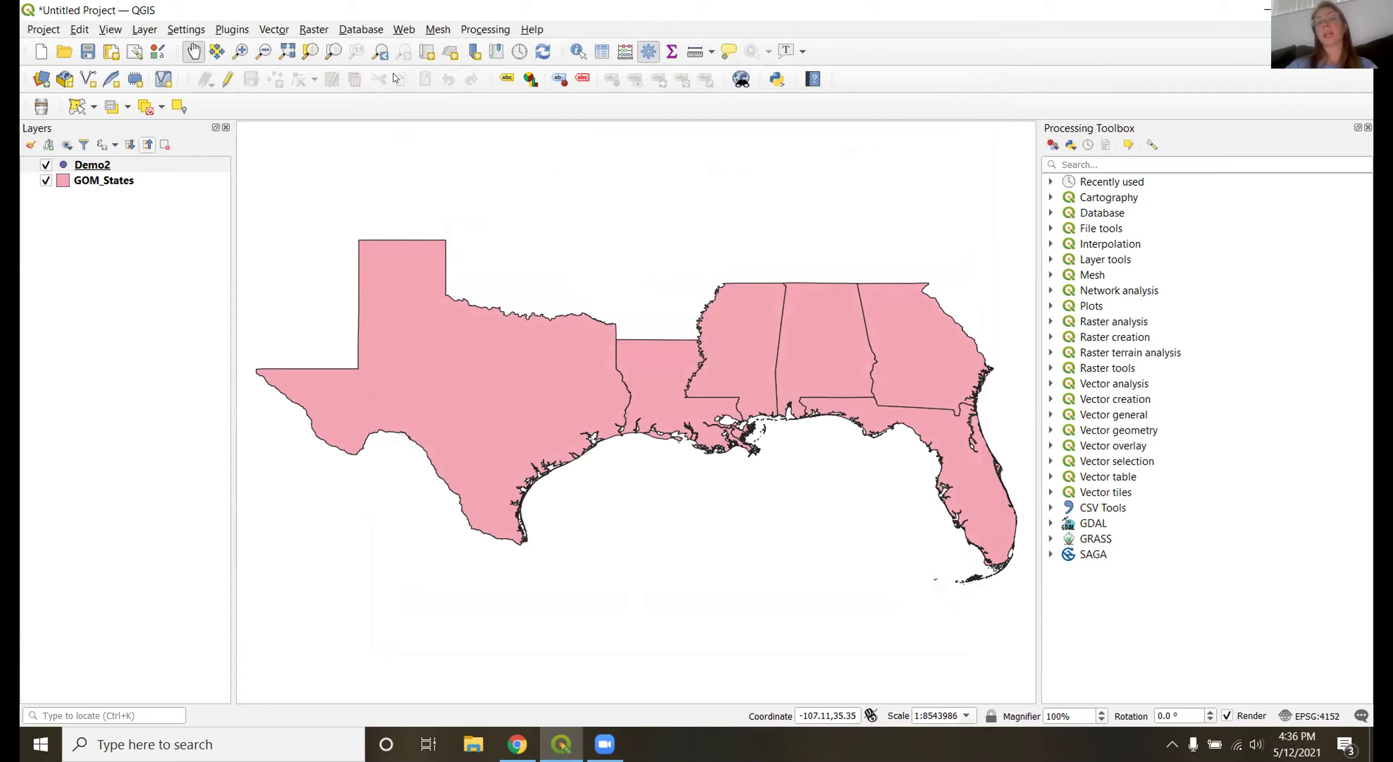
Open the attribute table of the Demo2 layer and turn on editing for it.
left_click(136, 165)
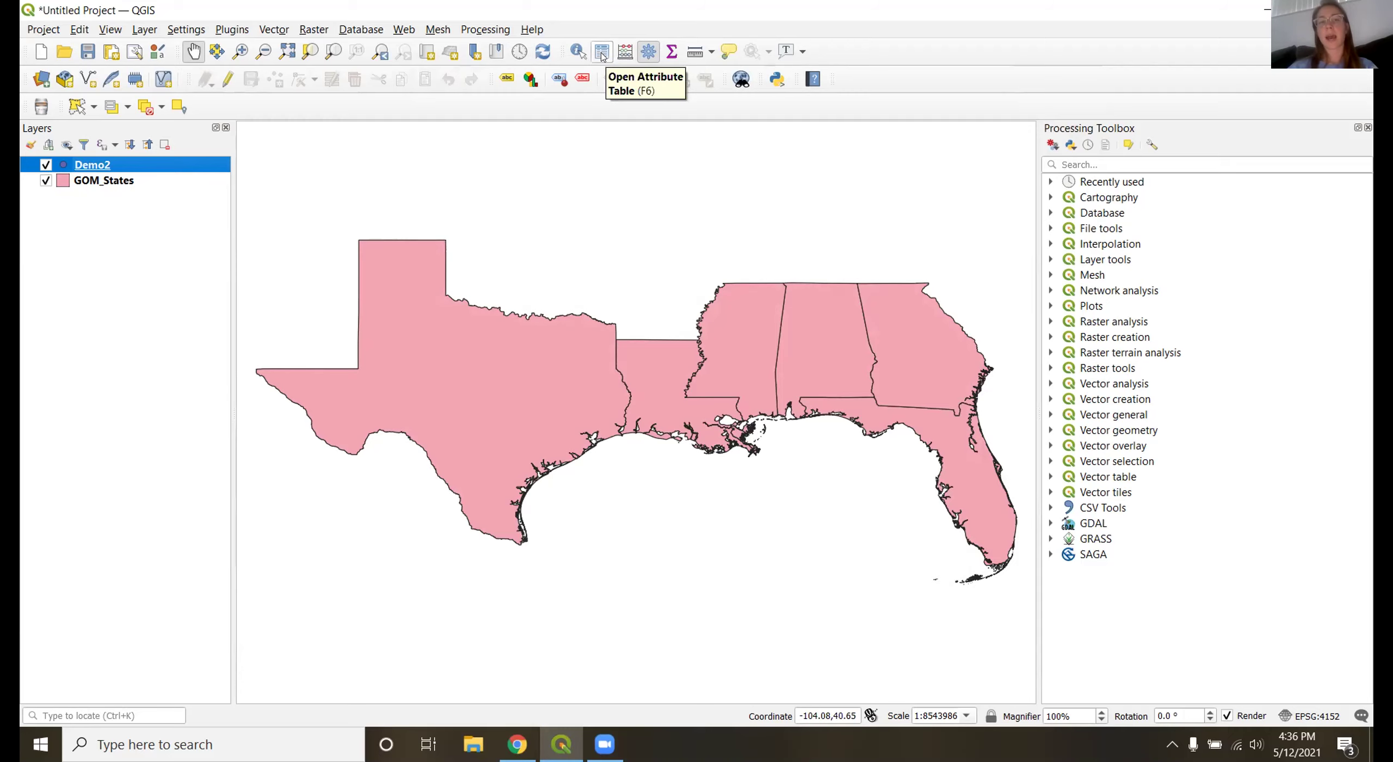
left_click(602, 52)
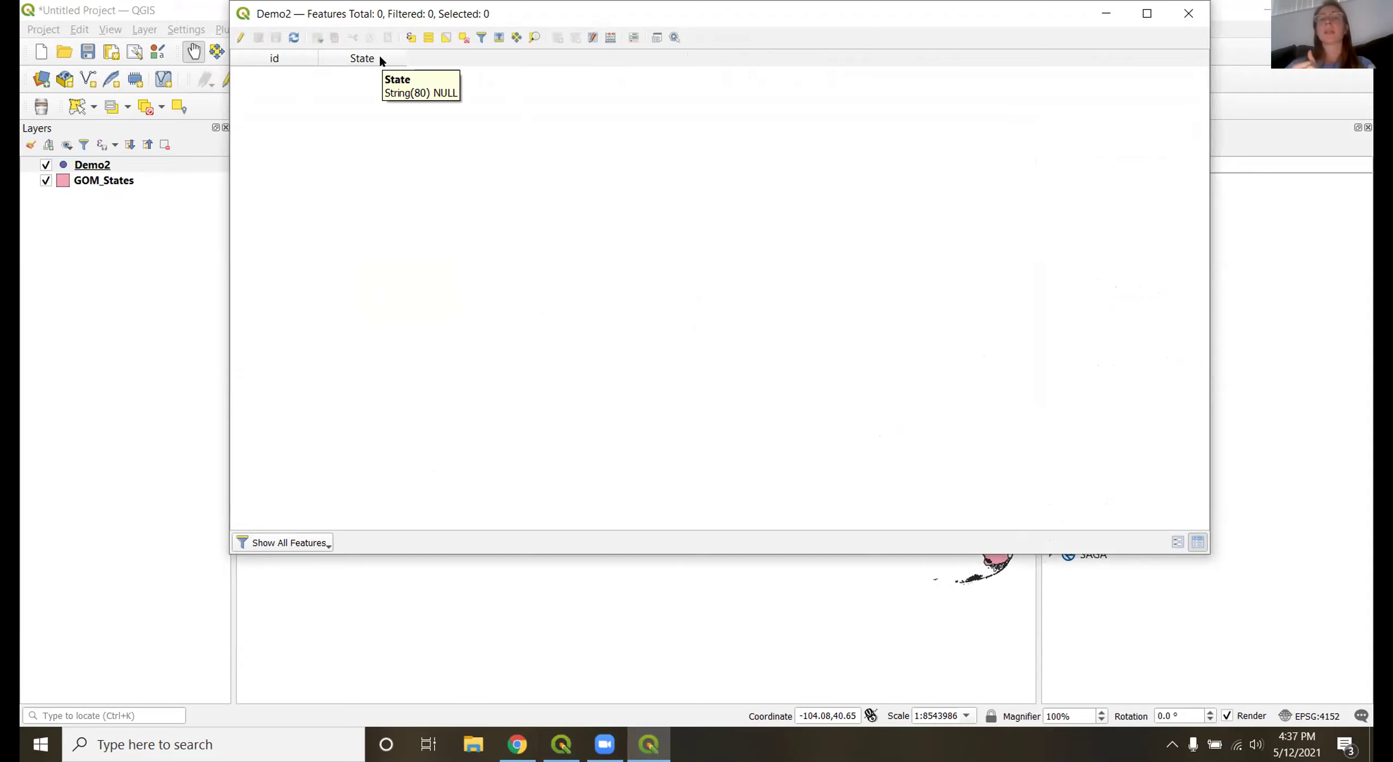
left_click(242, 37)
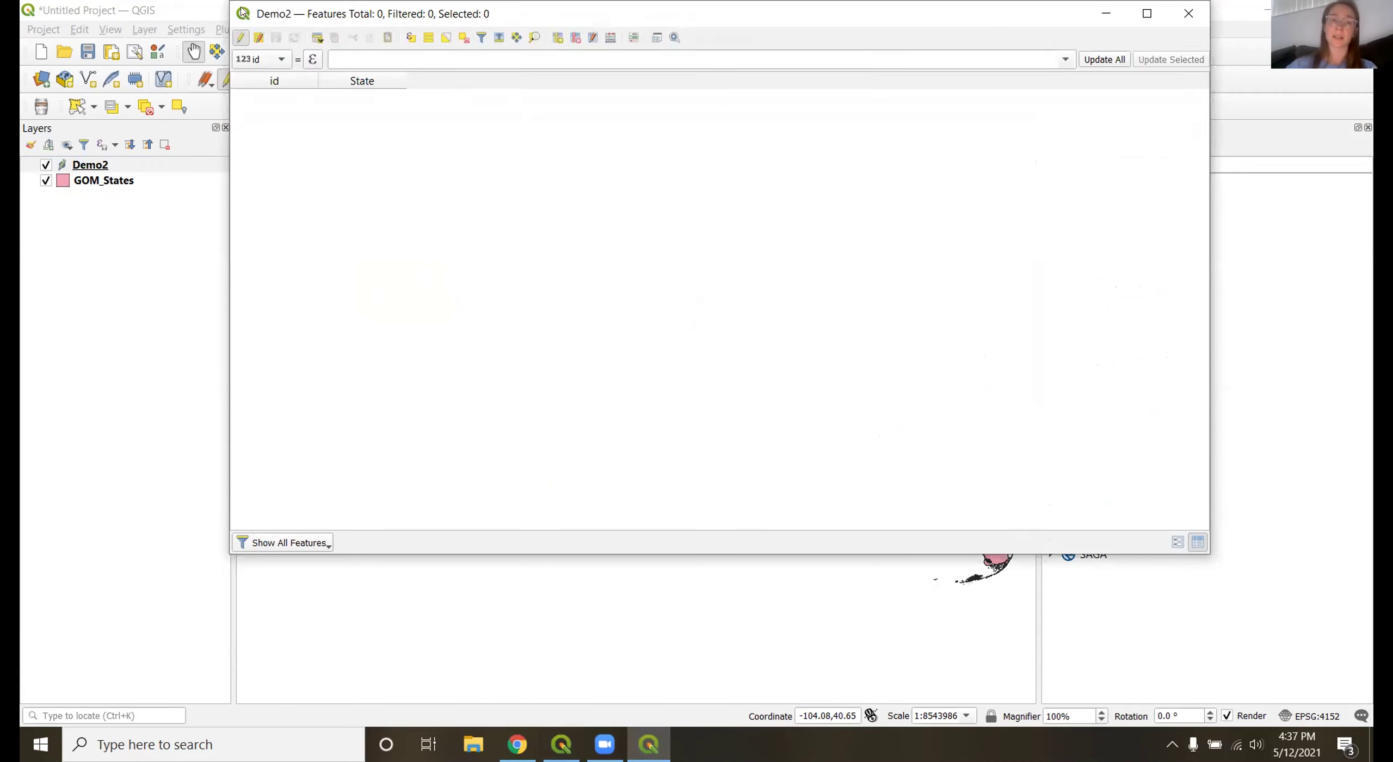
Add a whole-number field named Number with length 10 to the Demo2 attribute table.
left_click(556, 39)
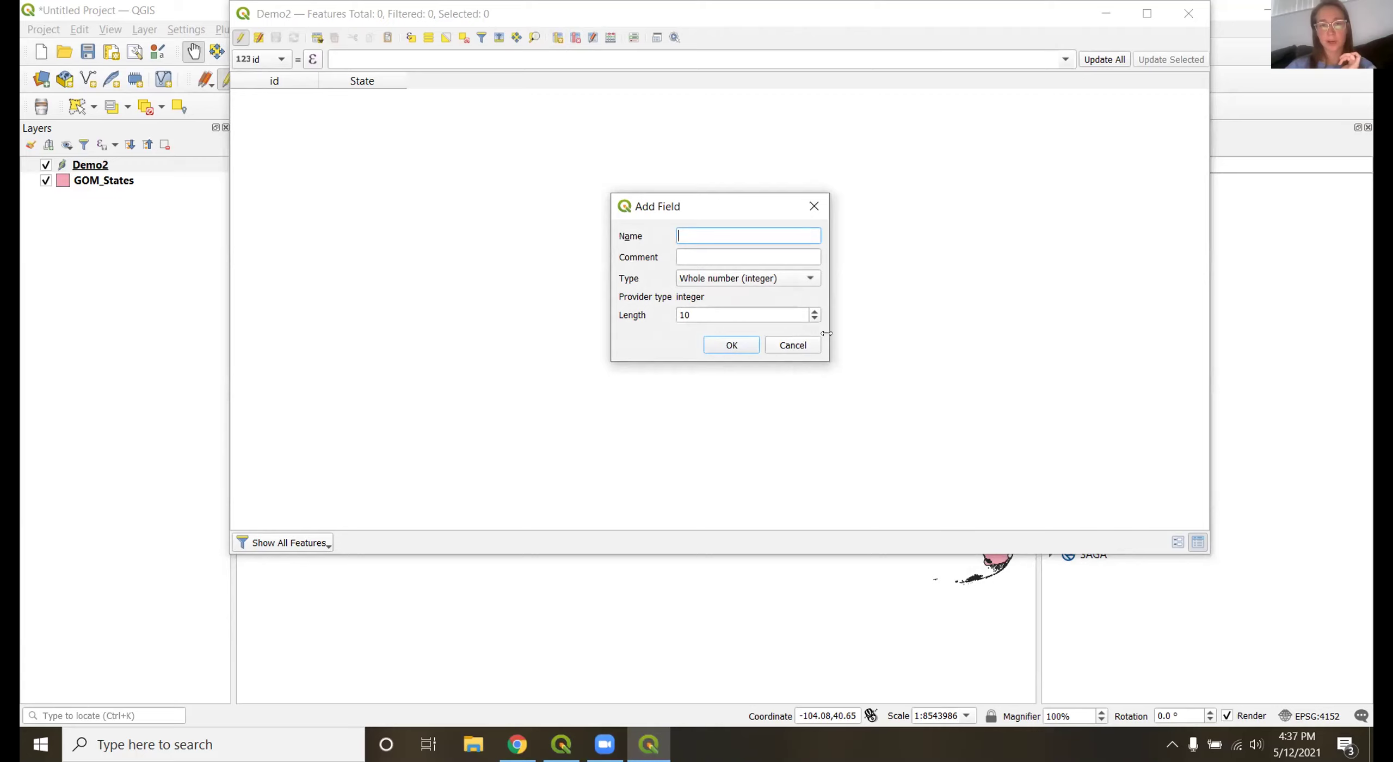
type("Number")
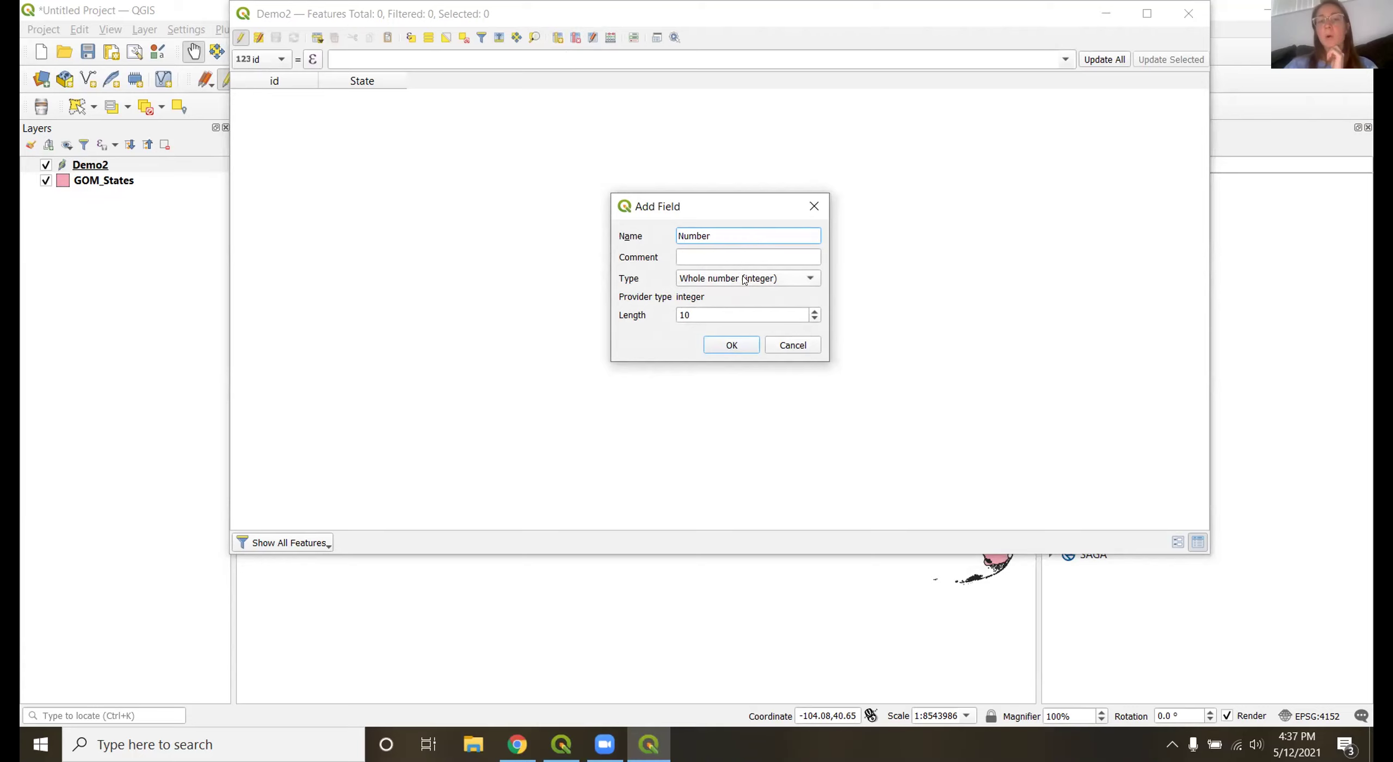
left_click(732, 345)
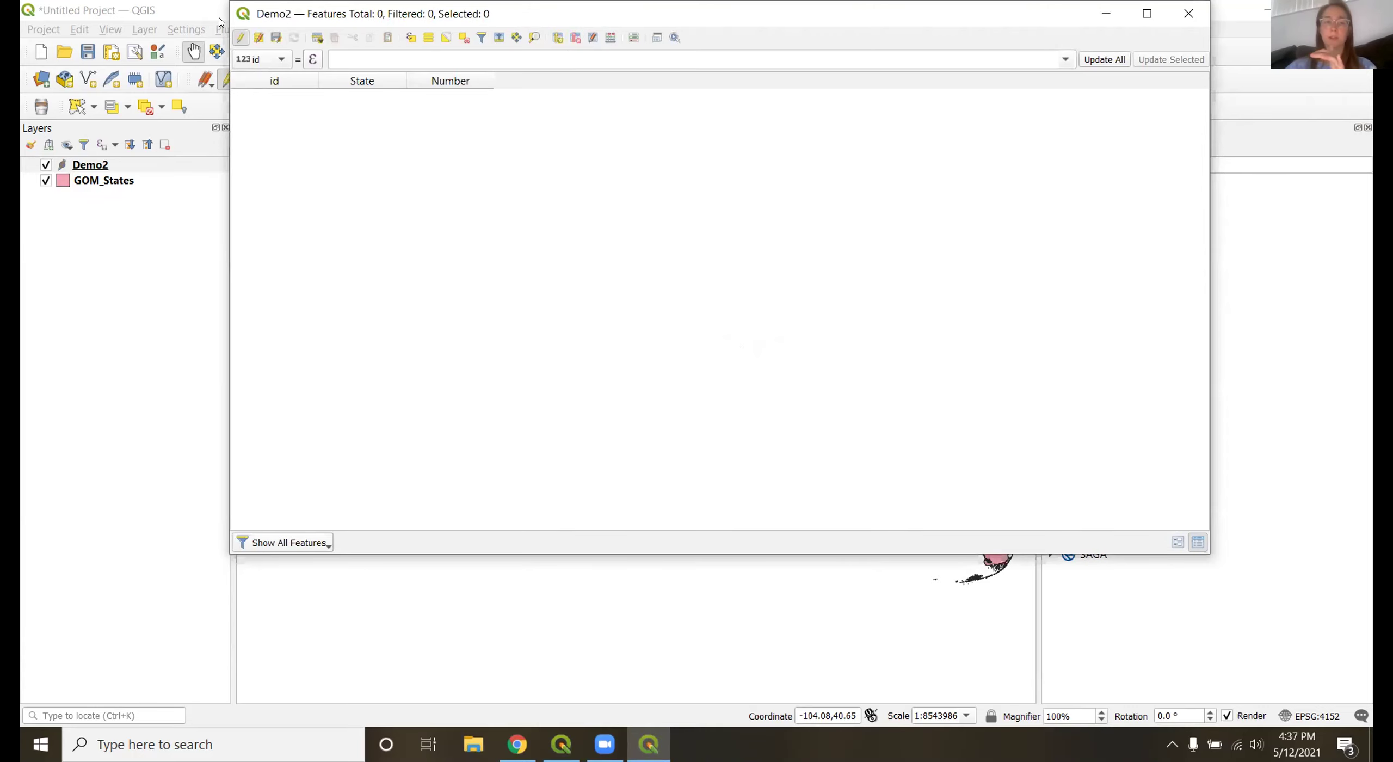
Stop editing Demo2, save the layer changes and close its attribute table.
left_click(240, 42)
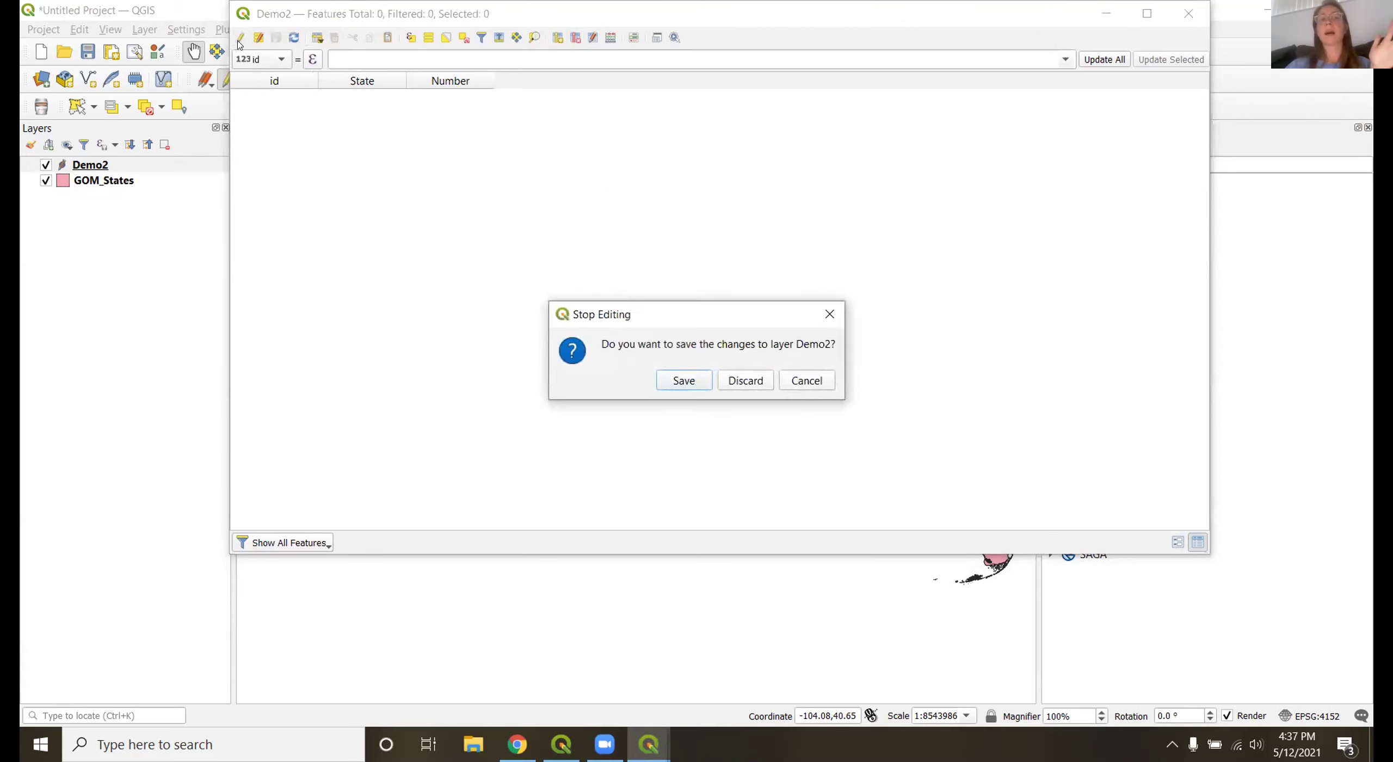
left_click(684, 381)
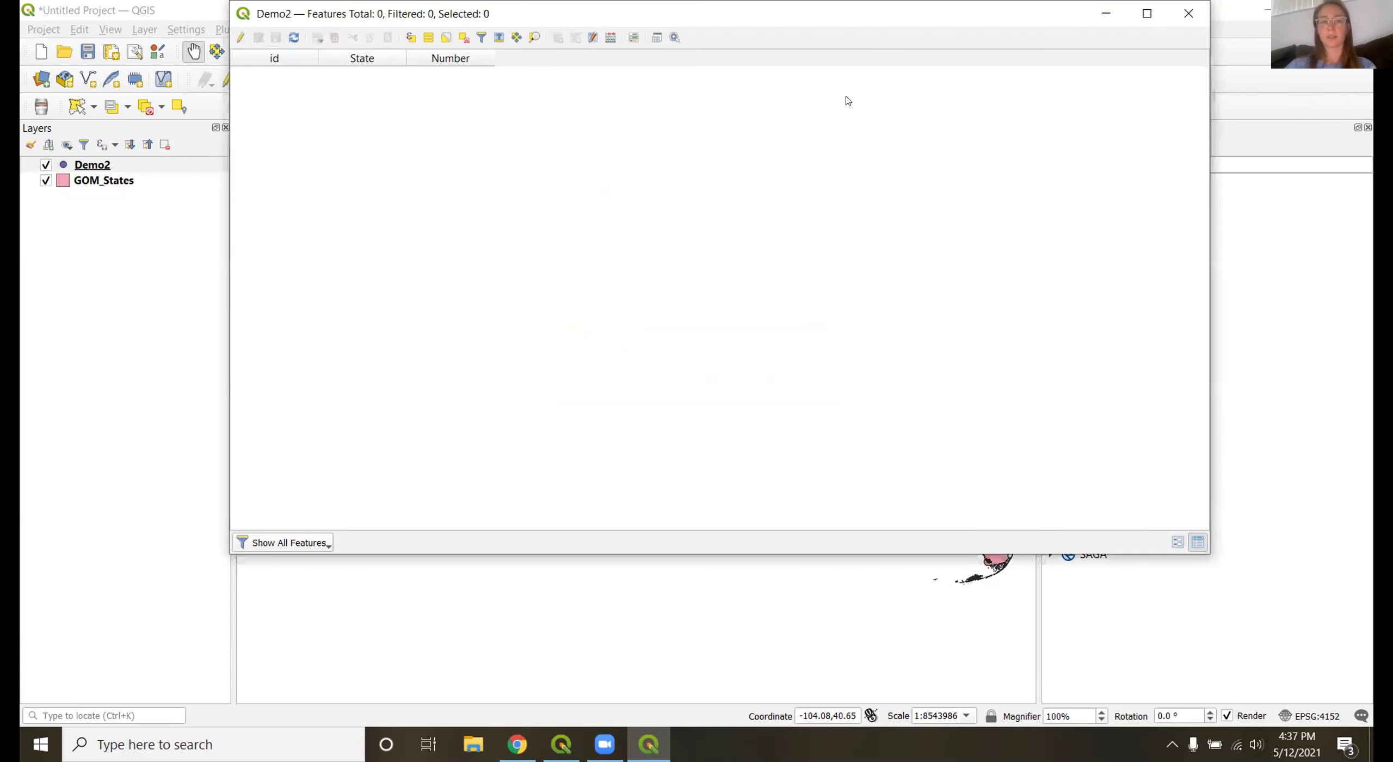
left_click(1188, 18)
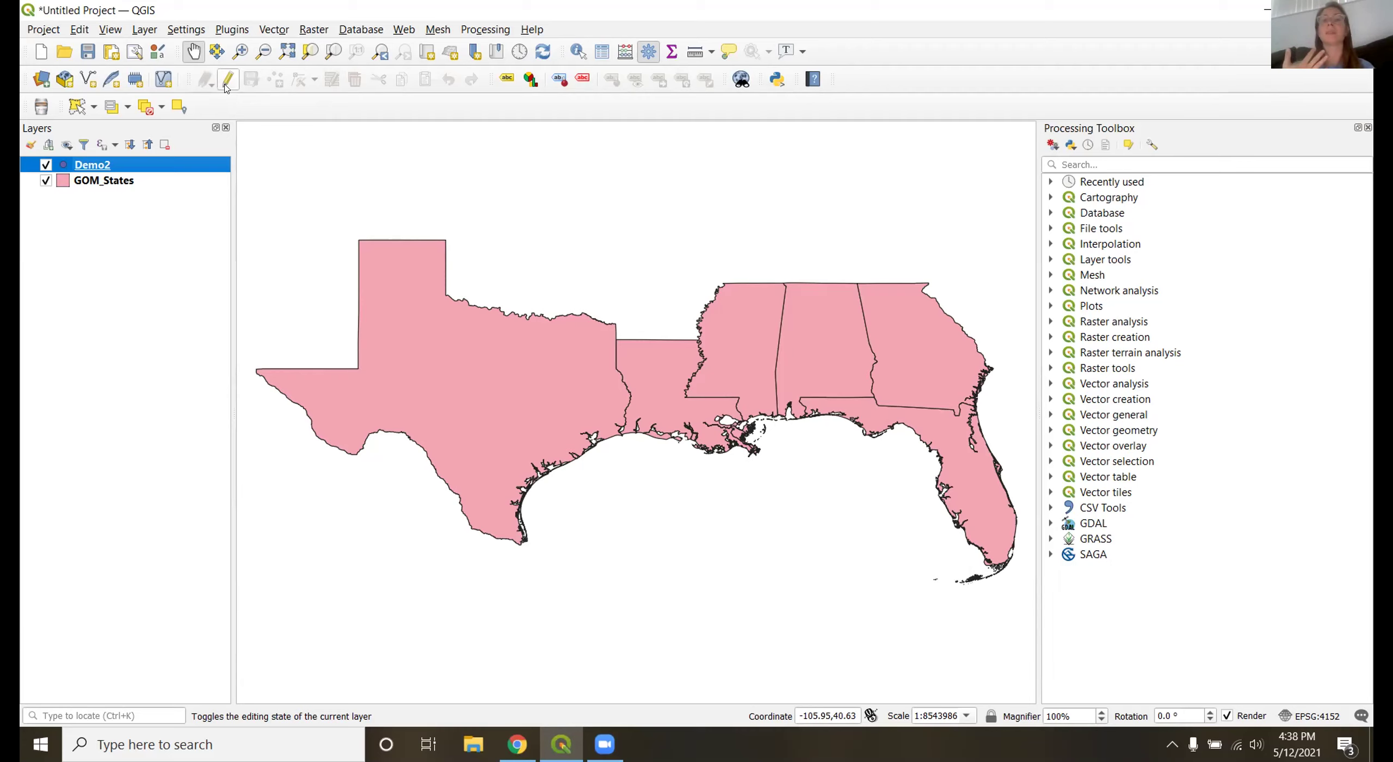
Turn on editing for Demo2 and place a new point feature inside Texas.
left_click(227, 80)
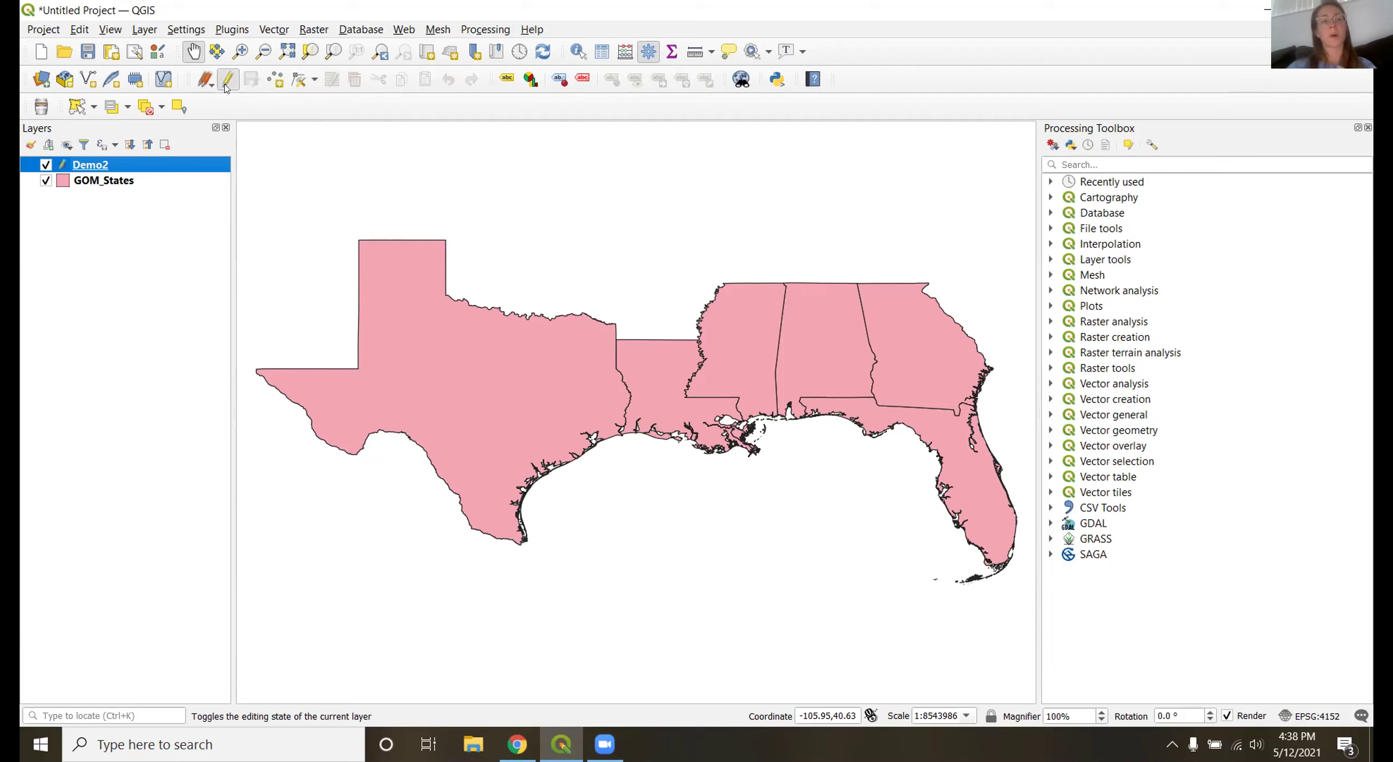
left_click(279, 85)
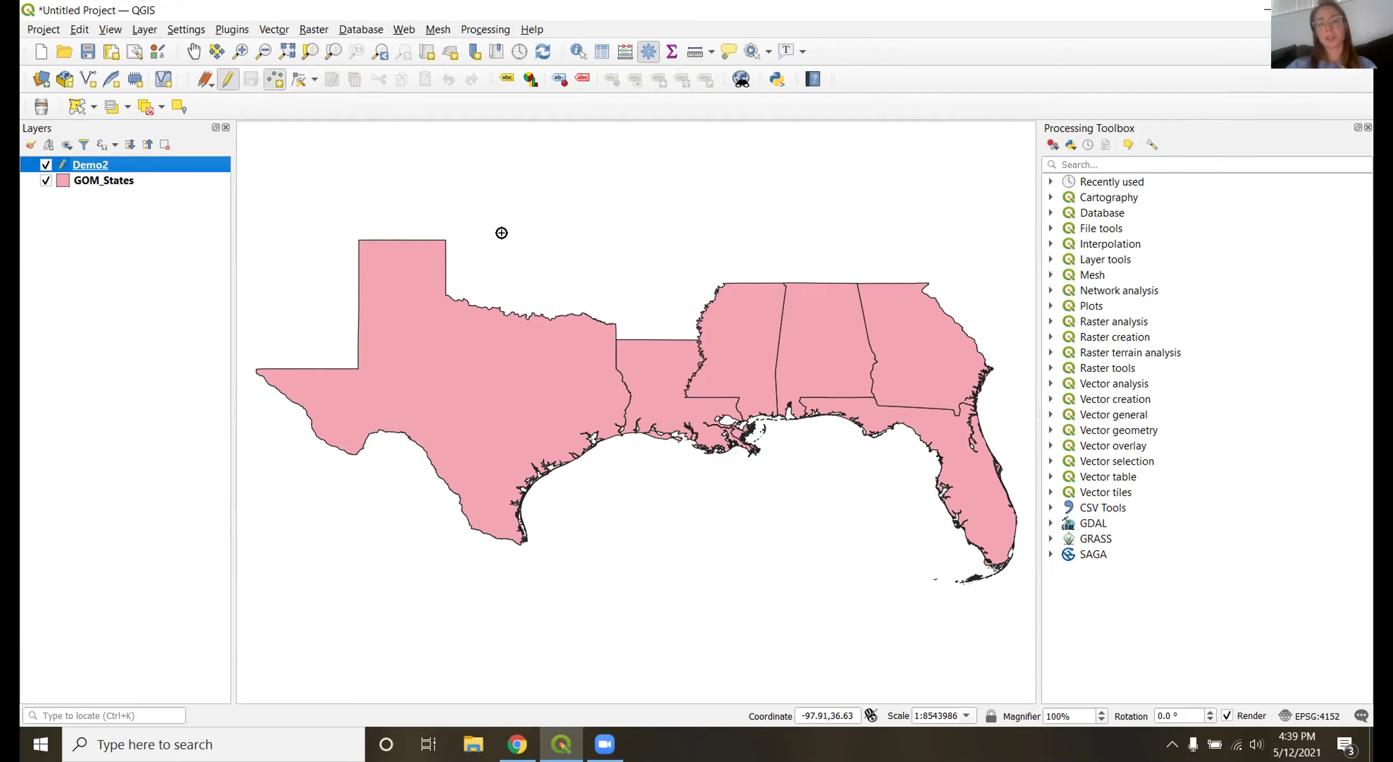
left_click(472, 378)
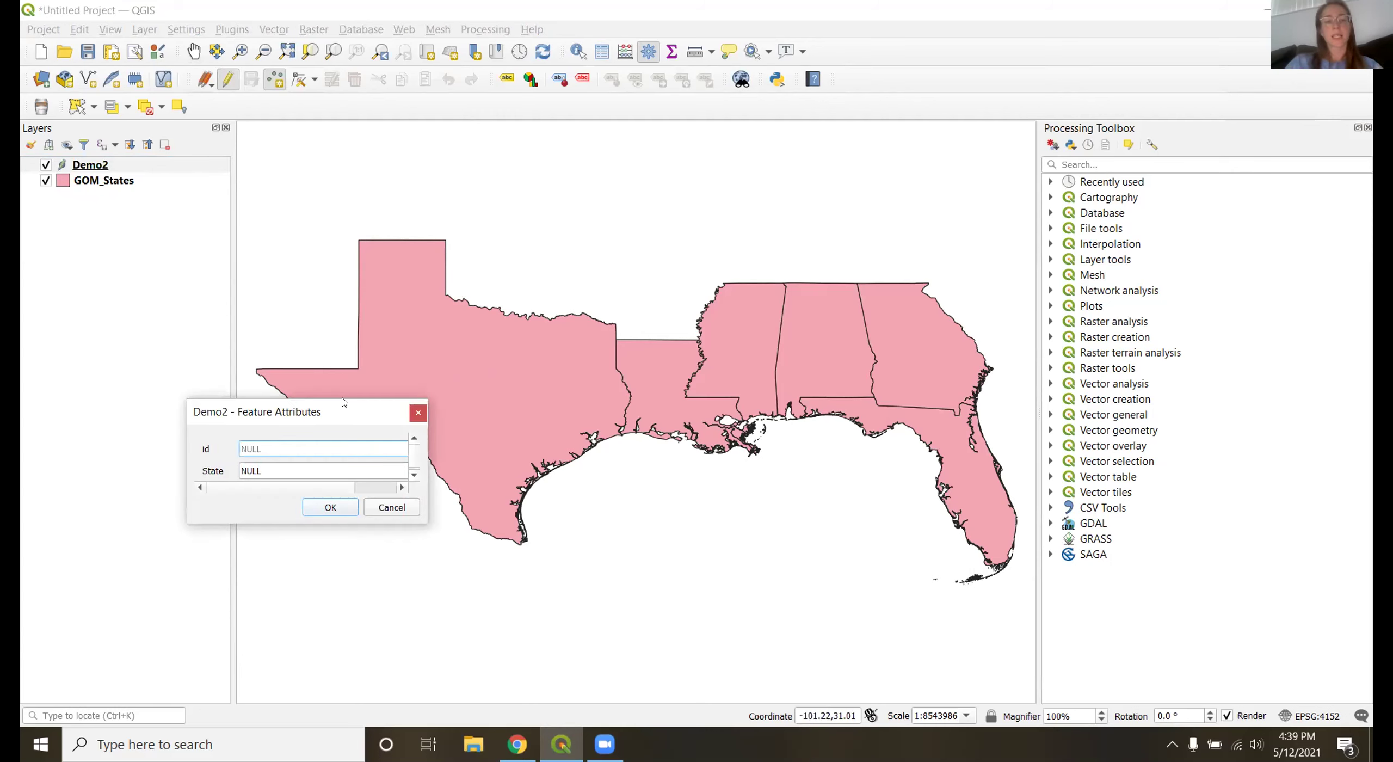
Enlarge the attribute form and enter id 1 and State Texas for the new point.
left_click_drag(346, 408, 359, 242)
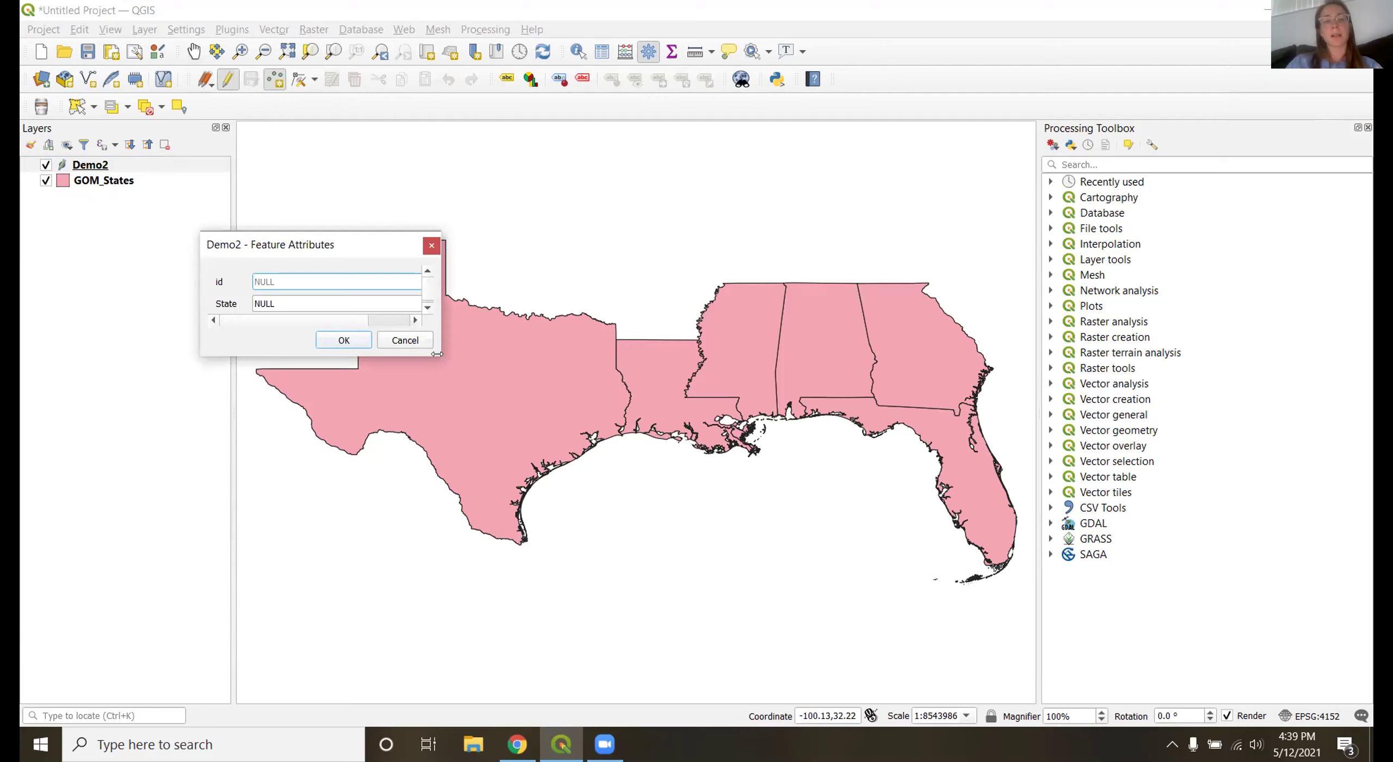
left_click_drag(437, 355, 561, 397)
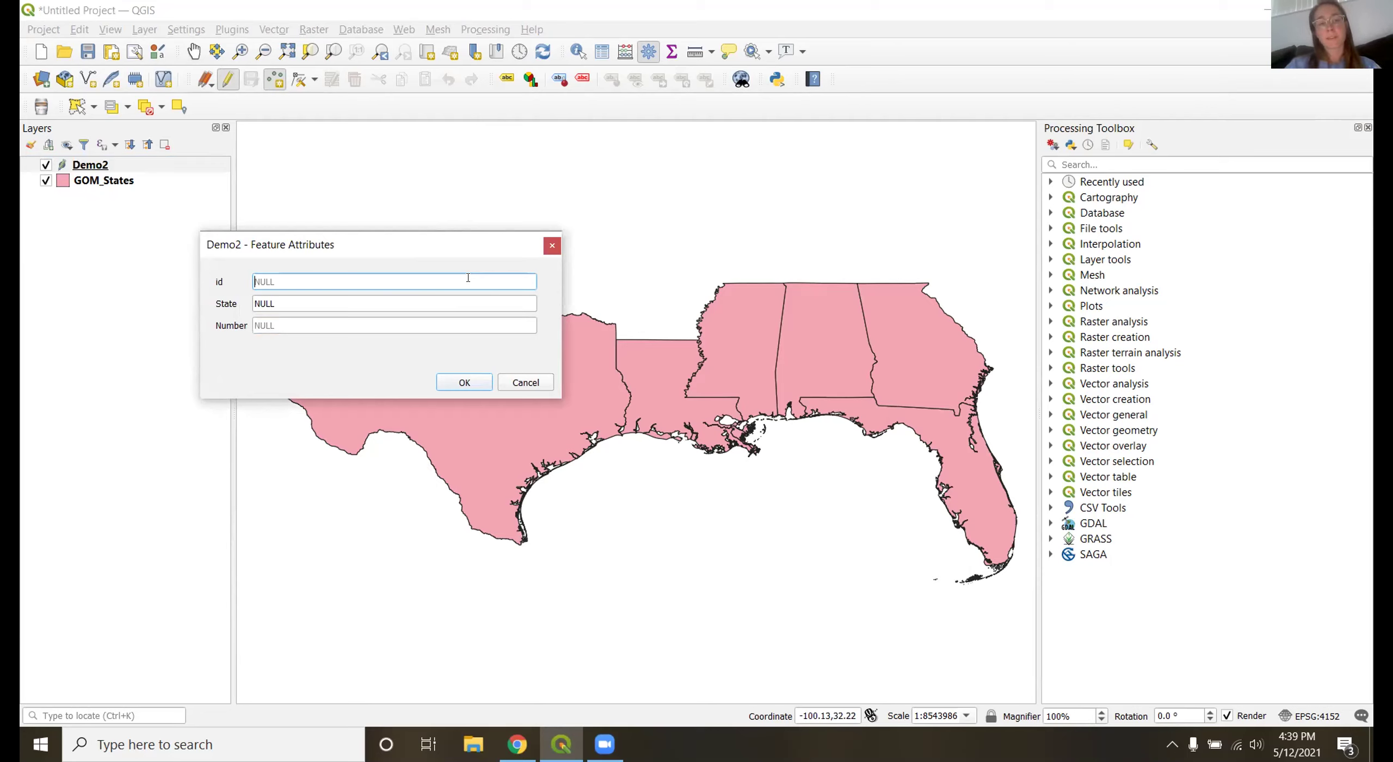
type("1")
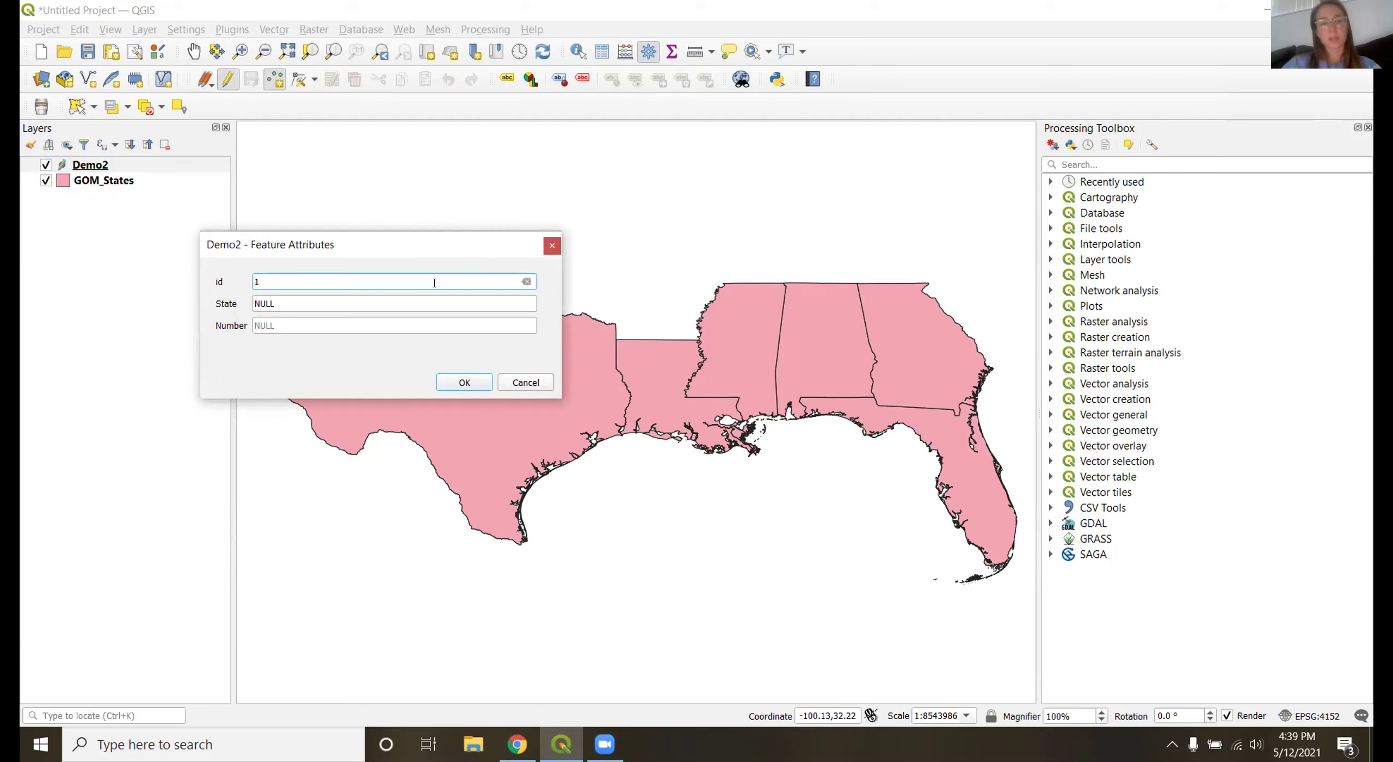
left_click(420, 306)
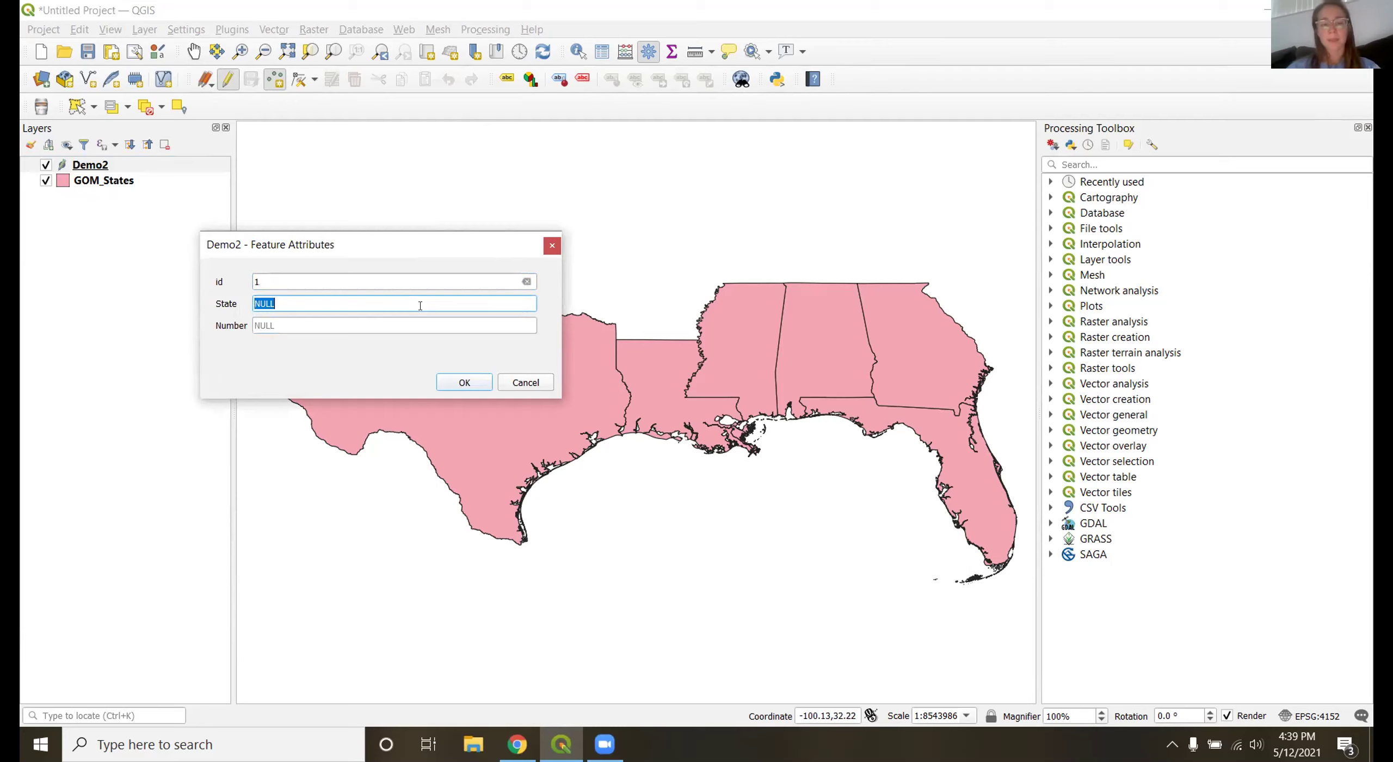
type("Texas")
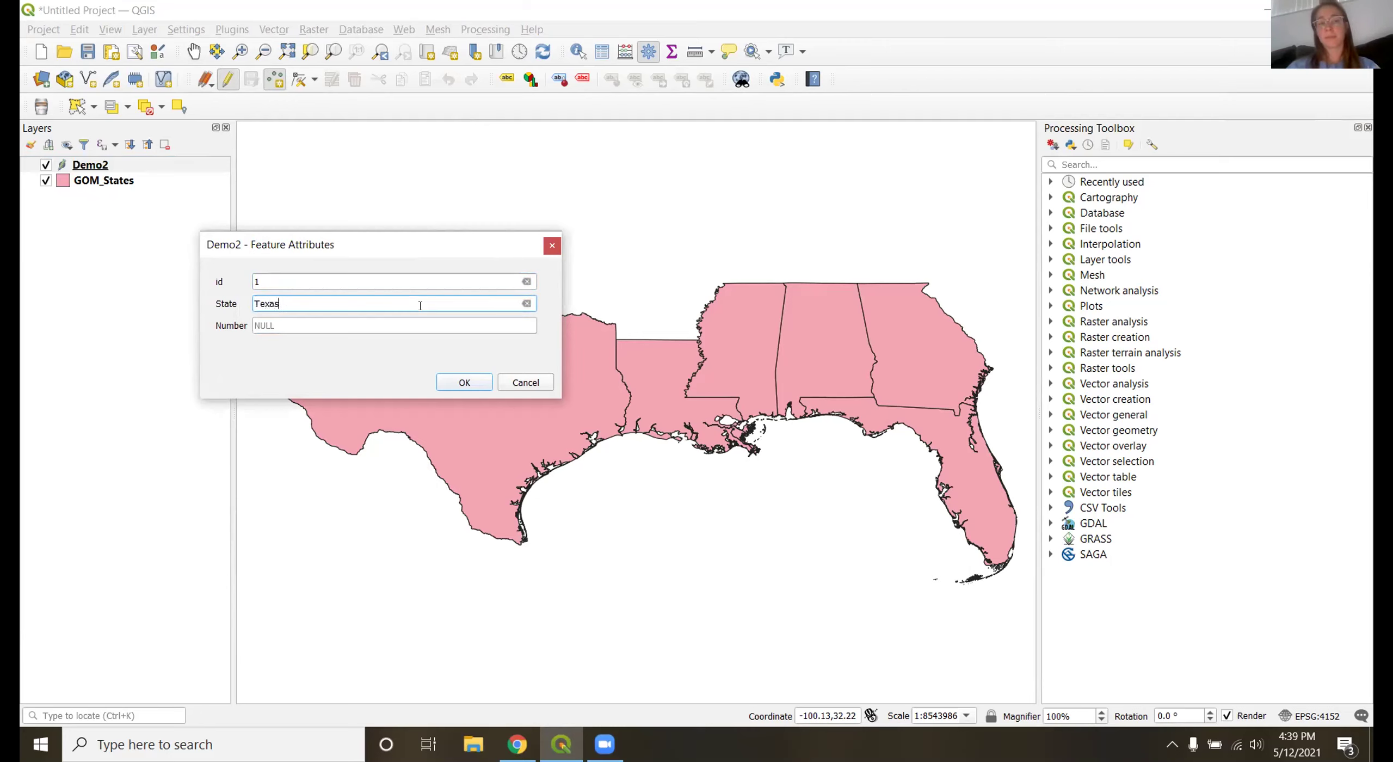
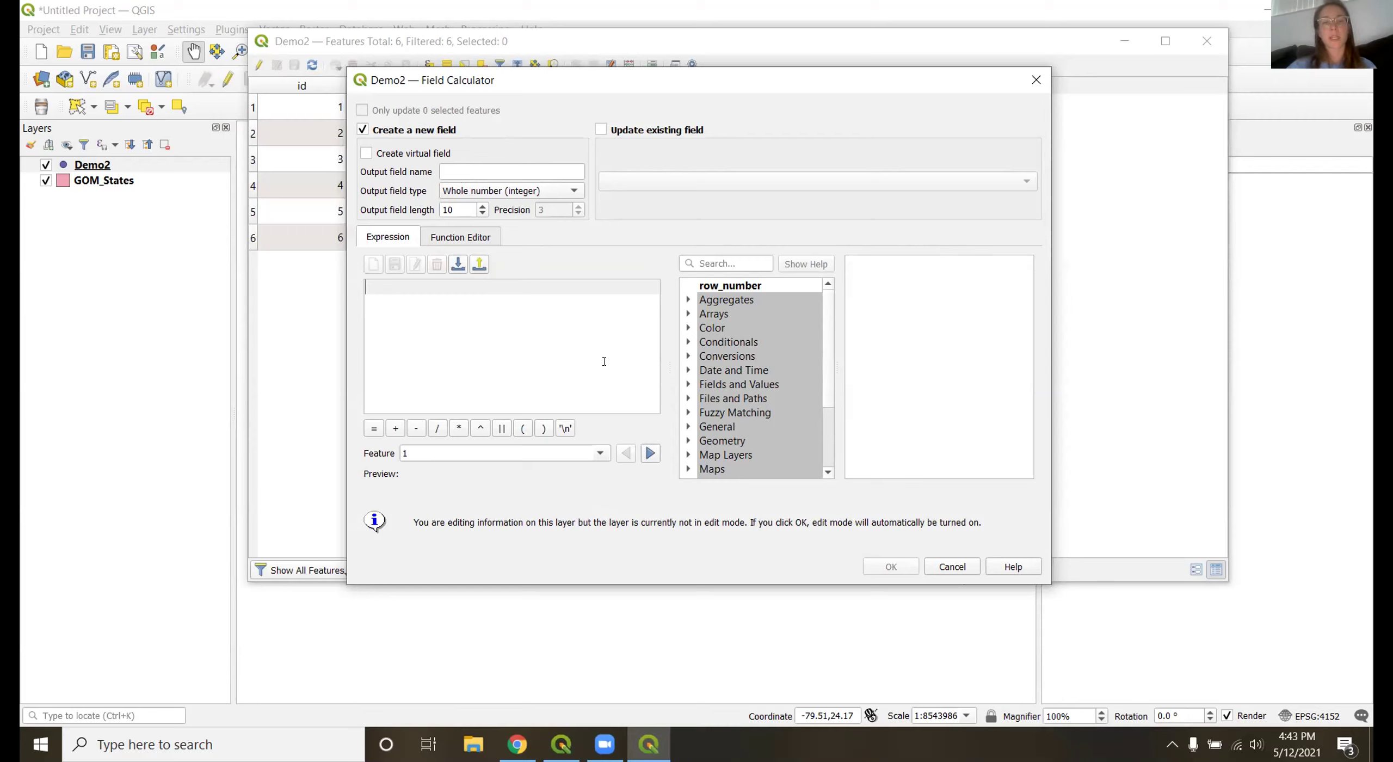
Try the field calculator expression "Number" *2 for a new whole-number field named DoubleNum.
left_click(432, 305)
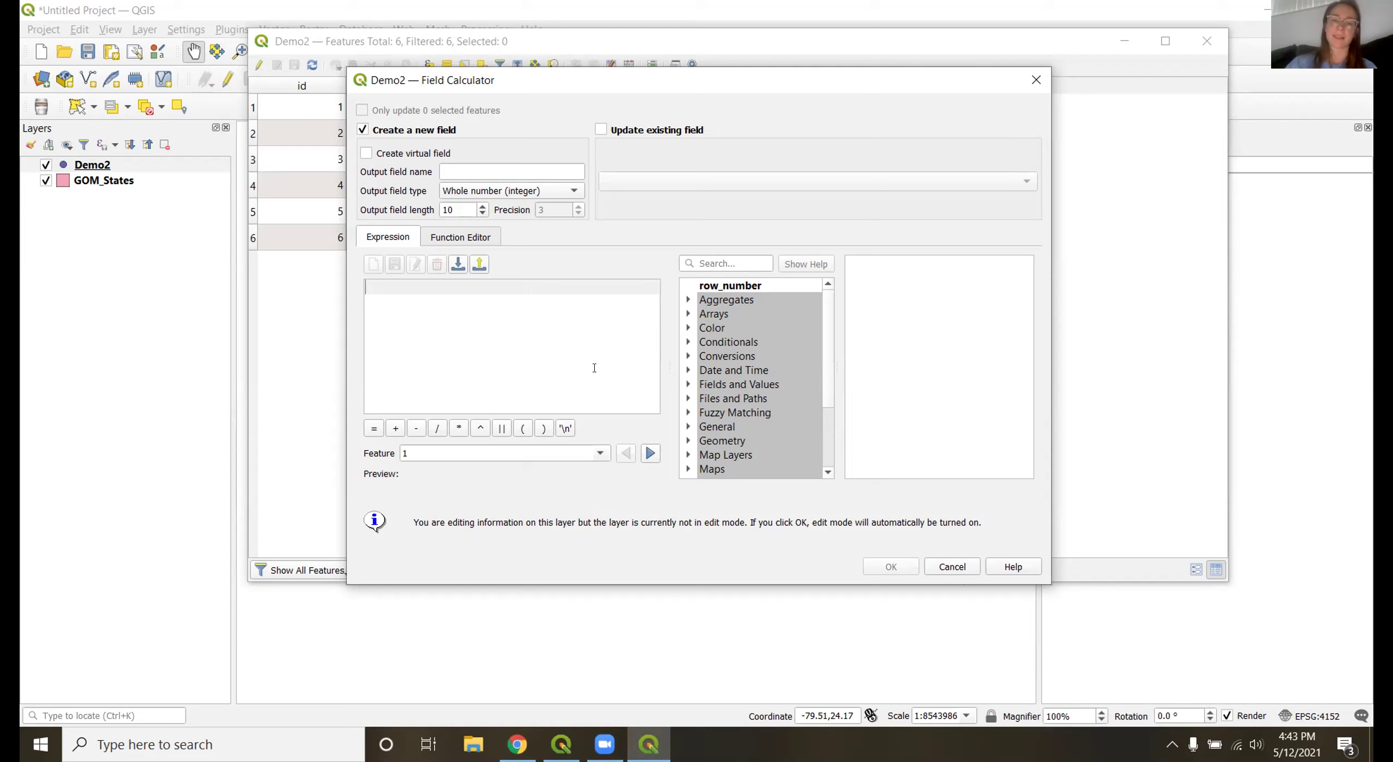
left_click(689, 383)
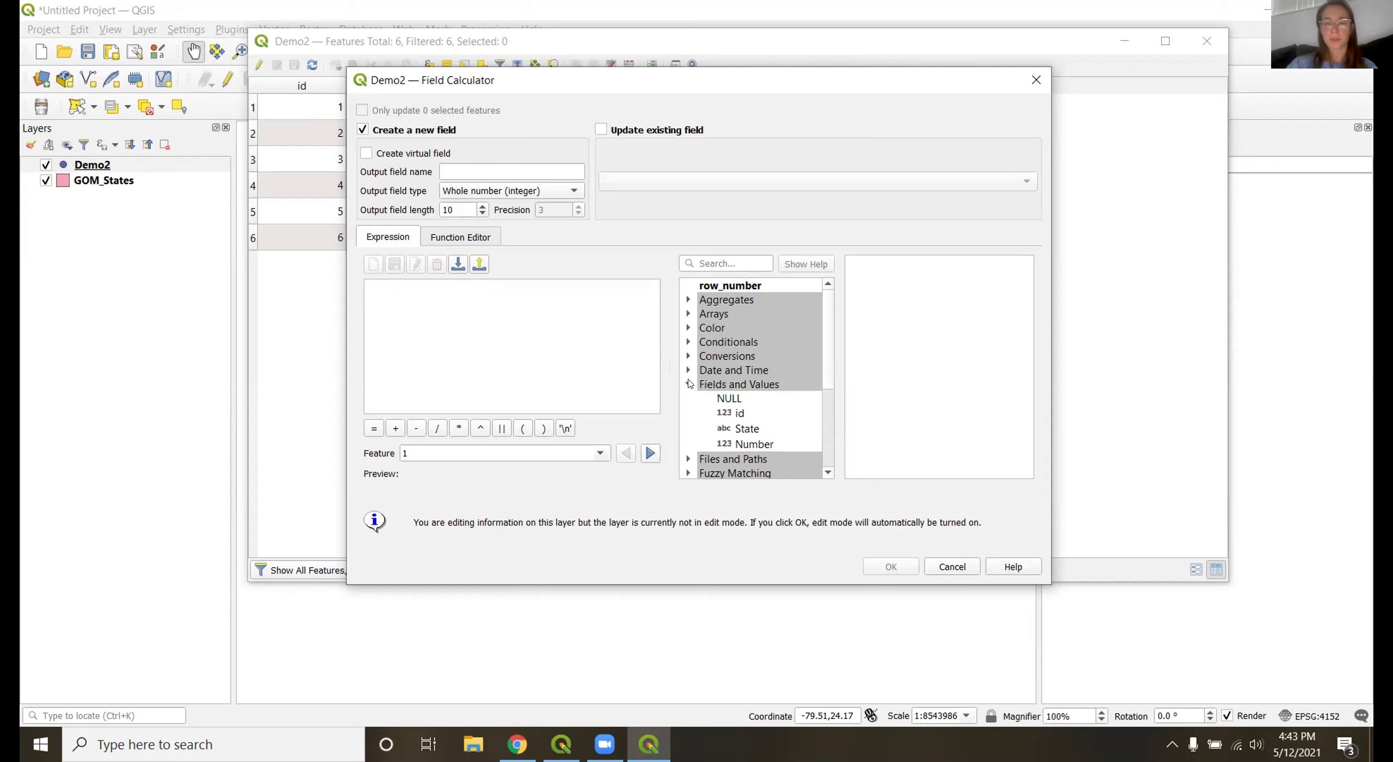
left_click(768, 446)
double_click(768, 447)
type("*2")
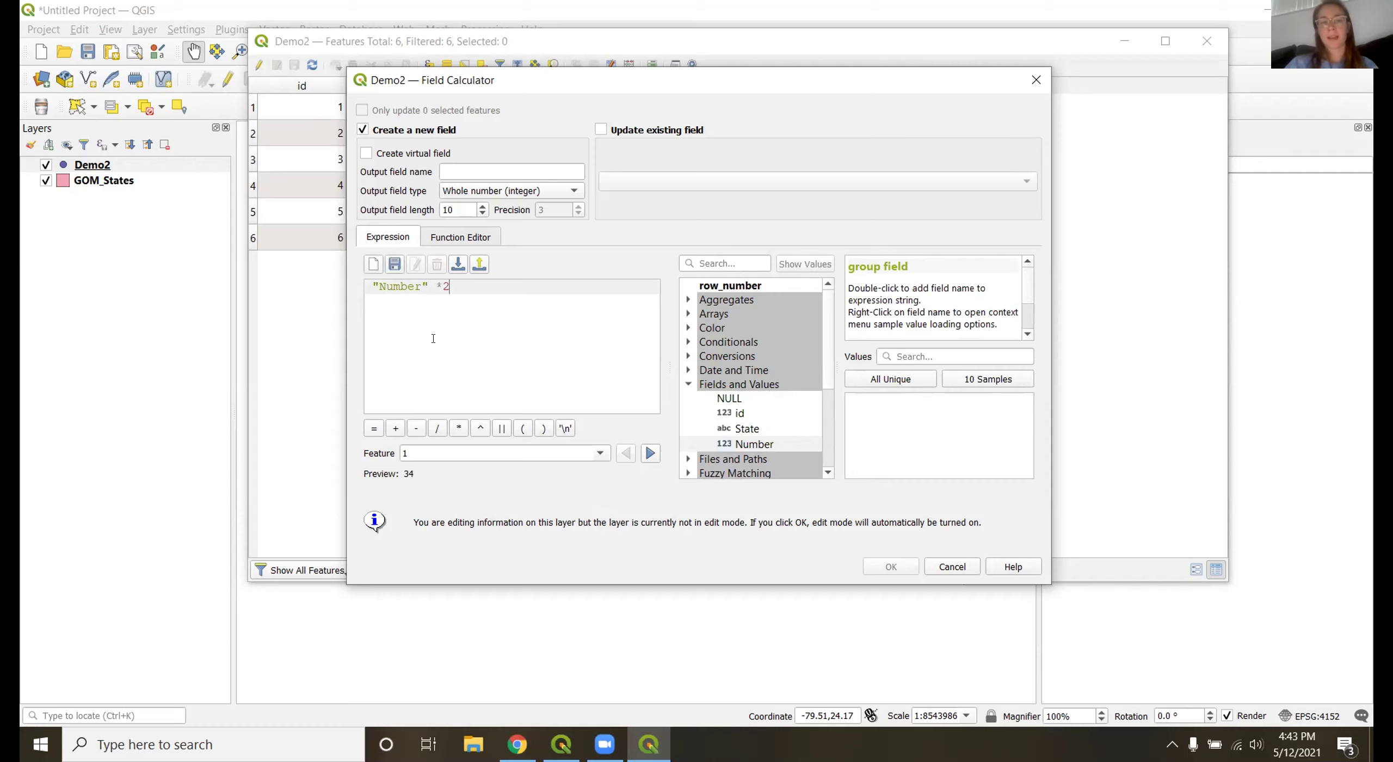
left_click(477, 171)
type("DoubleNum")
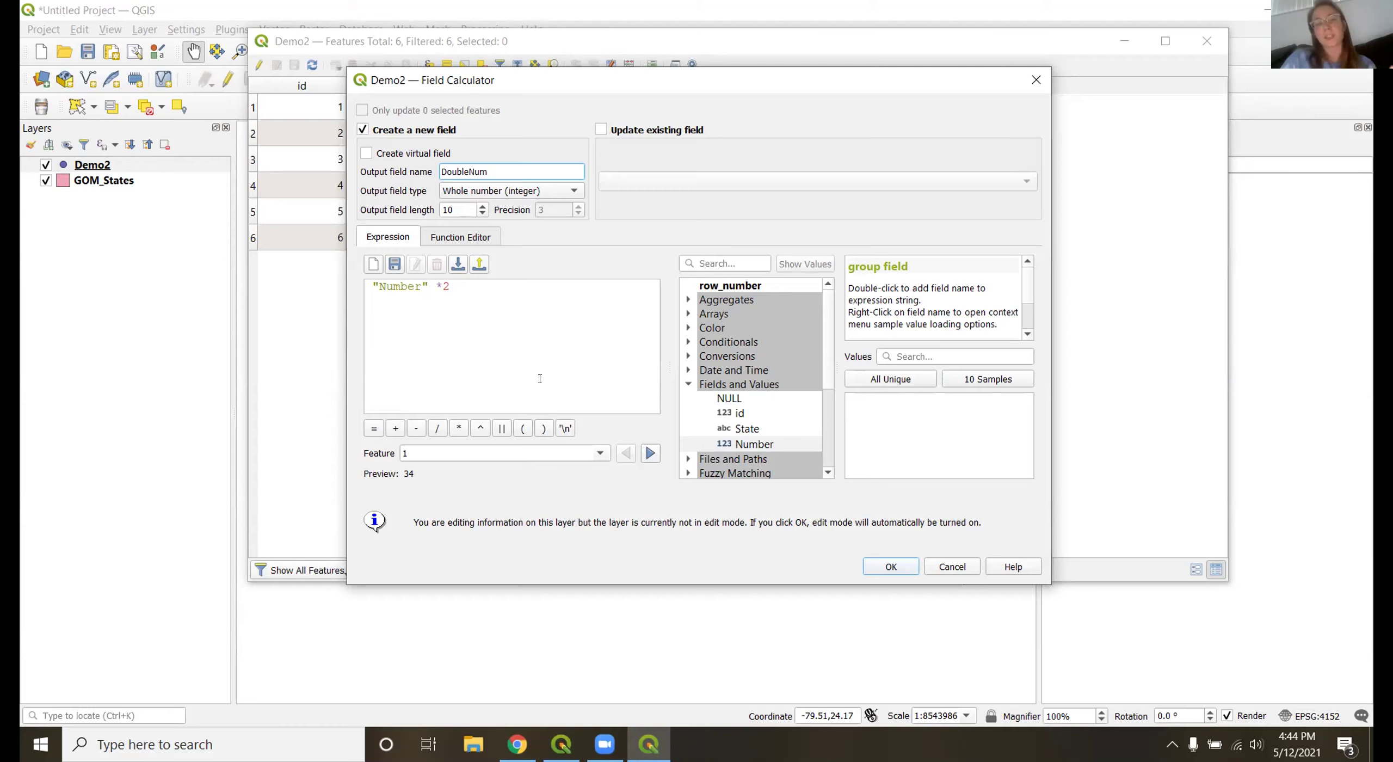
Look up the from_base64 conversion function and try multiplying Number by the text 'txt' in the expression.
left_click(689, 356)
left_click(739, 370)
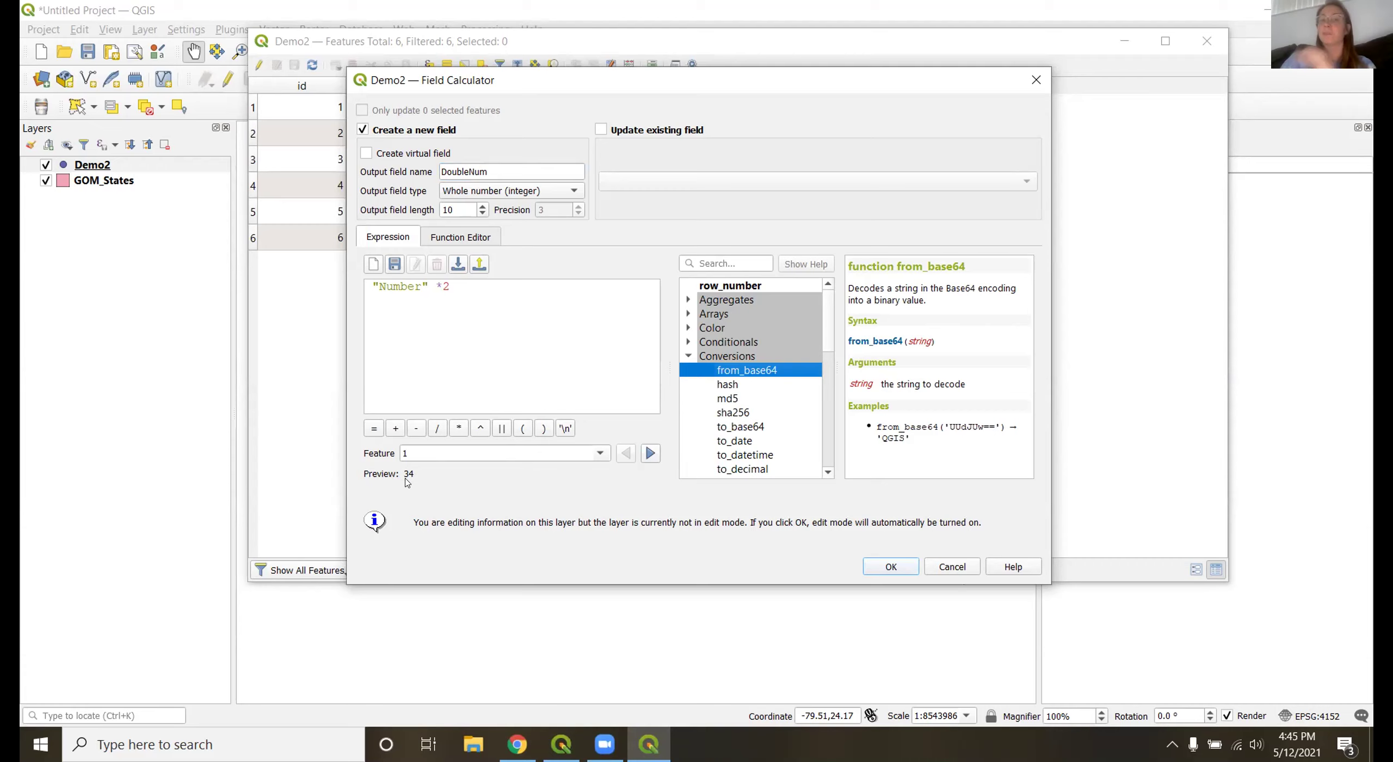
left_click(481, 290)
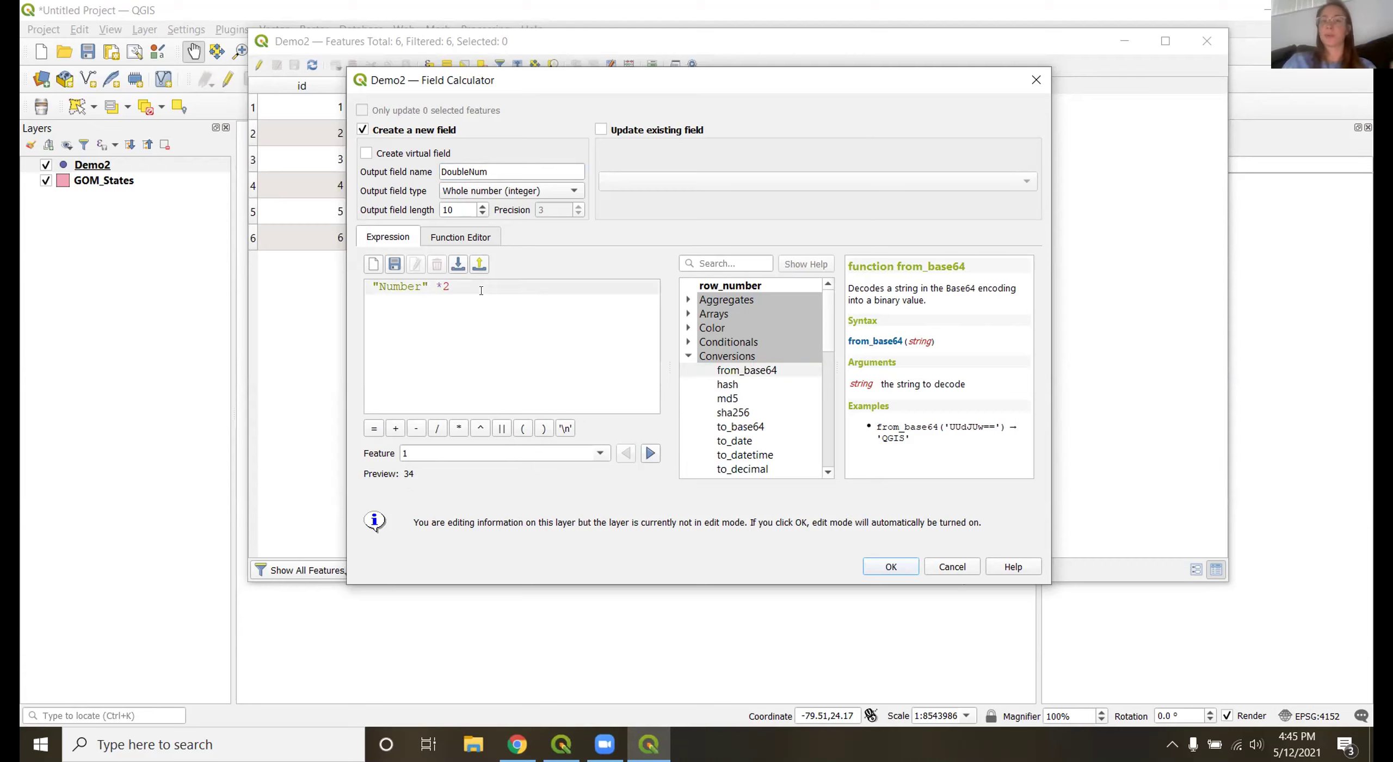
key("BackSpace")
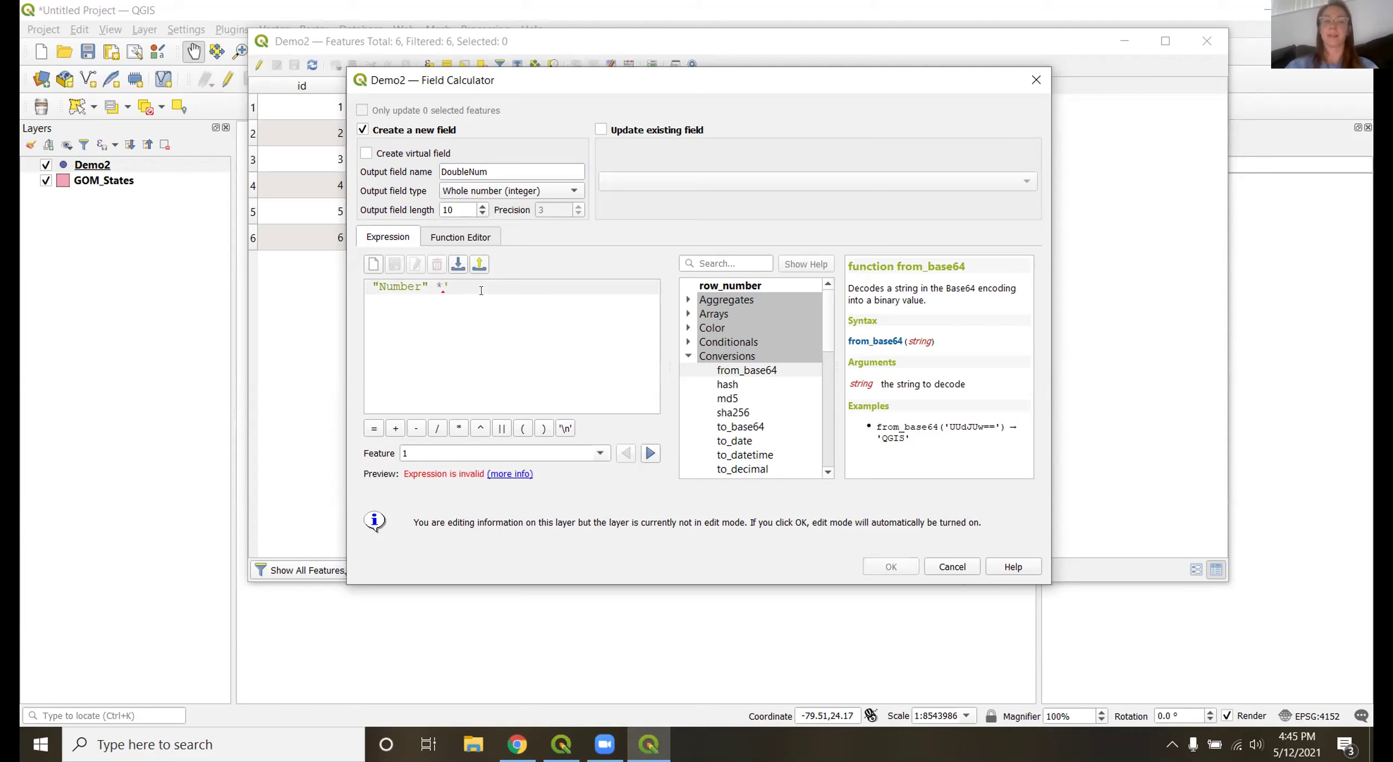
type("'txt'")
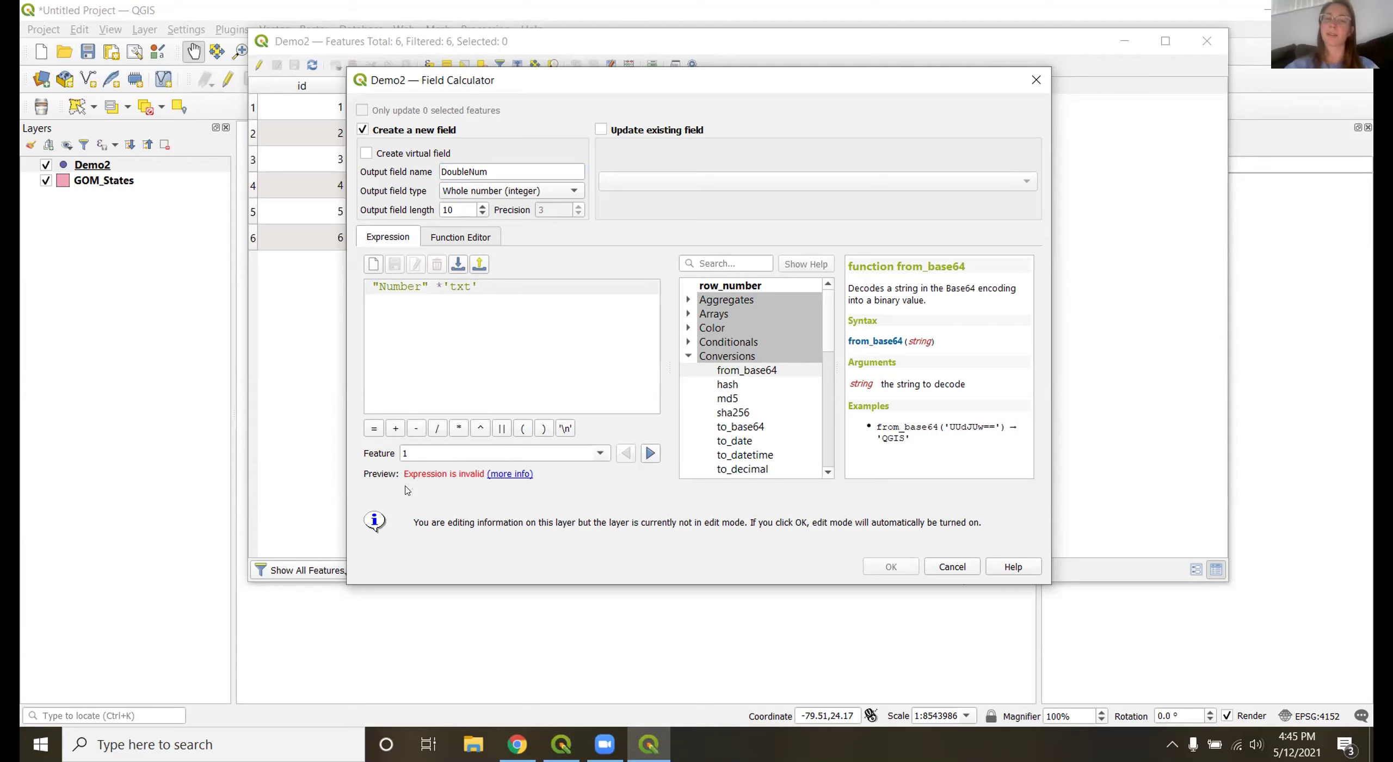
Clear the whole expression from the field calculator.
key("BackSpace")
key("BackSpace")
key("BackSpace")
key("BackSpace")
key("BackSpace")
key("BackSpace")
key("BackSpace")
key("BackSpace")
key("BackSpace")
key("BackSpace")
key("BackSpace")
key("BackSpace")
key("BackSpace")
key("BackSpace")
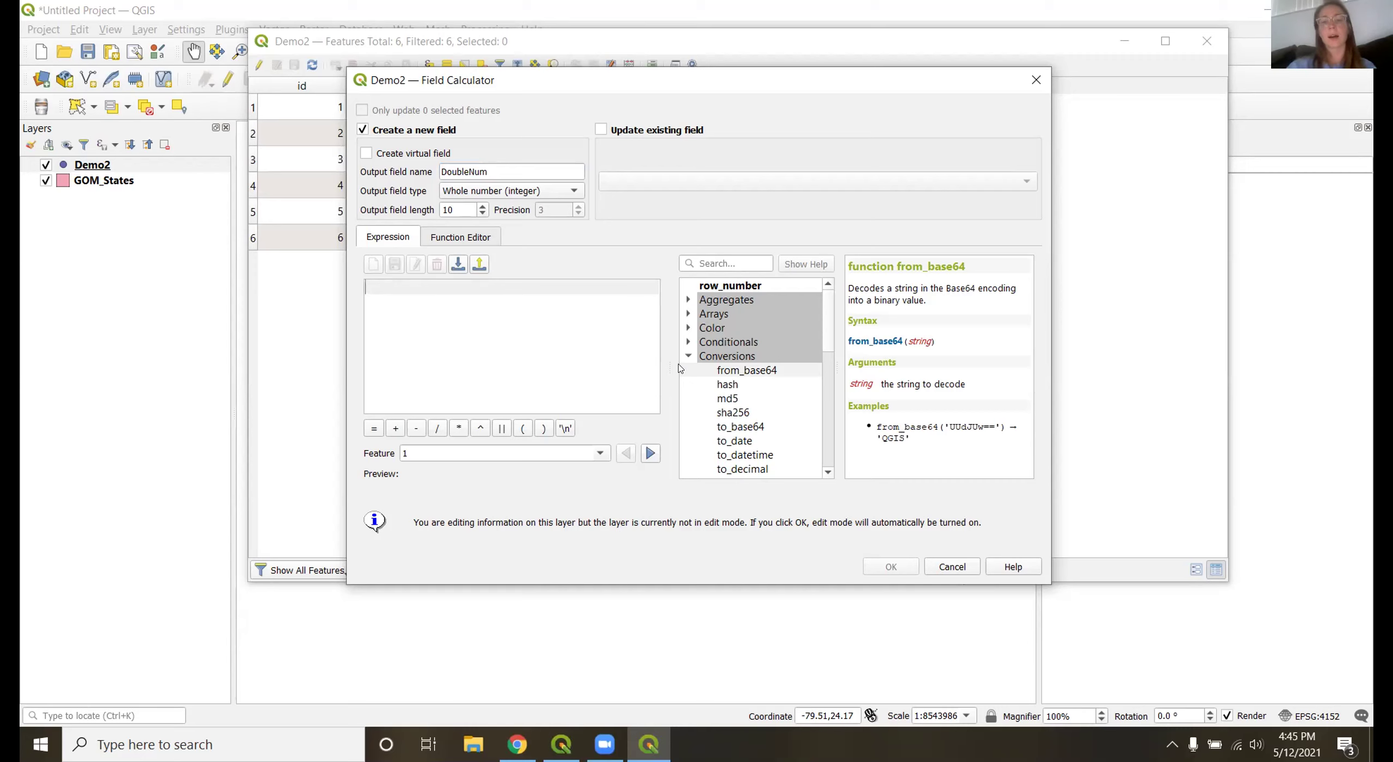
Try the $length and $area expressions and close the field calculator without creating the field.
scroll(723, 452, "down", 5)
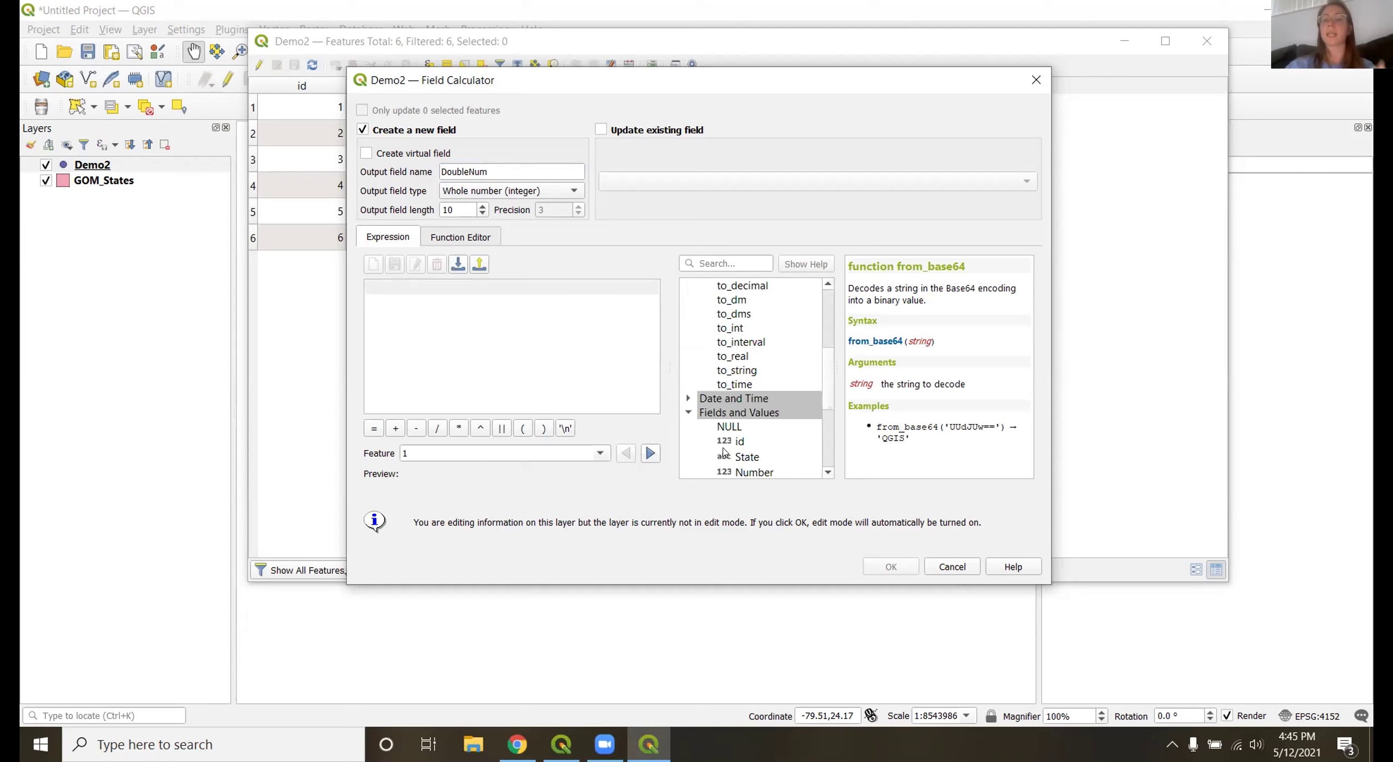
scroll(724, 452, "down", 2)
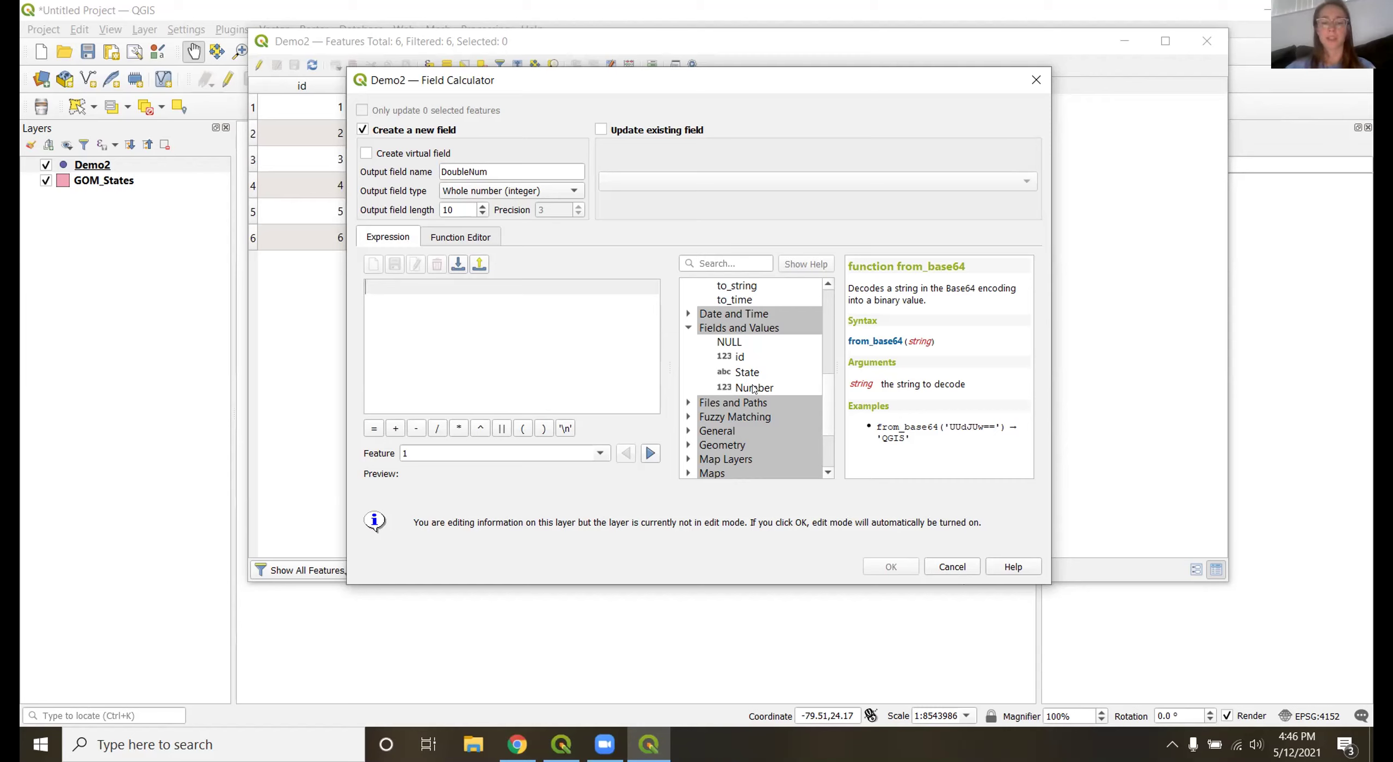
type("$length")
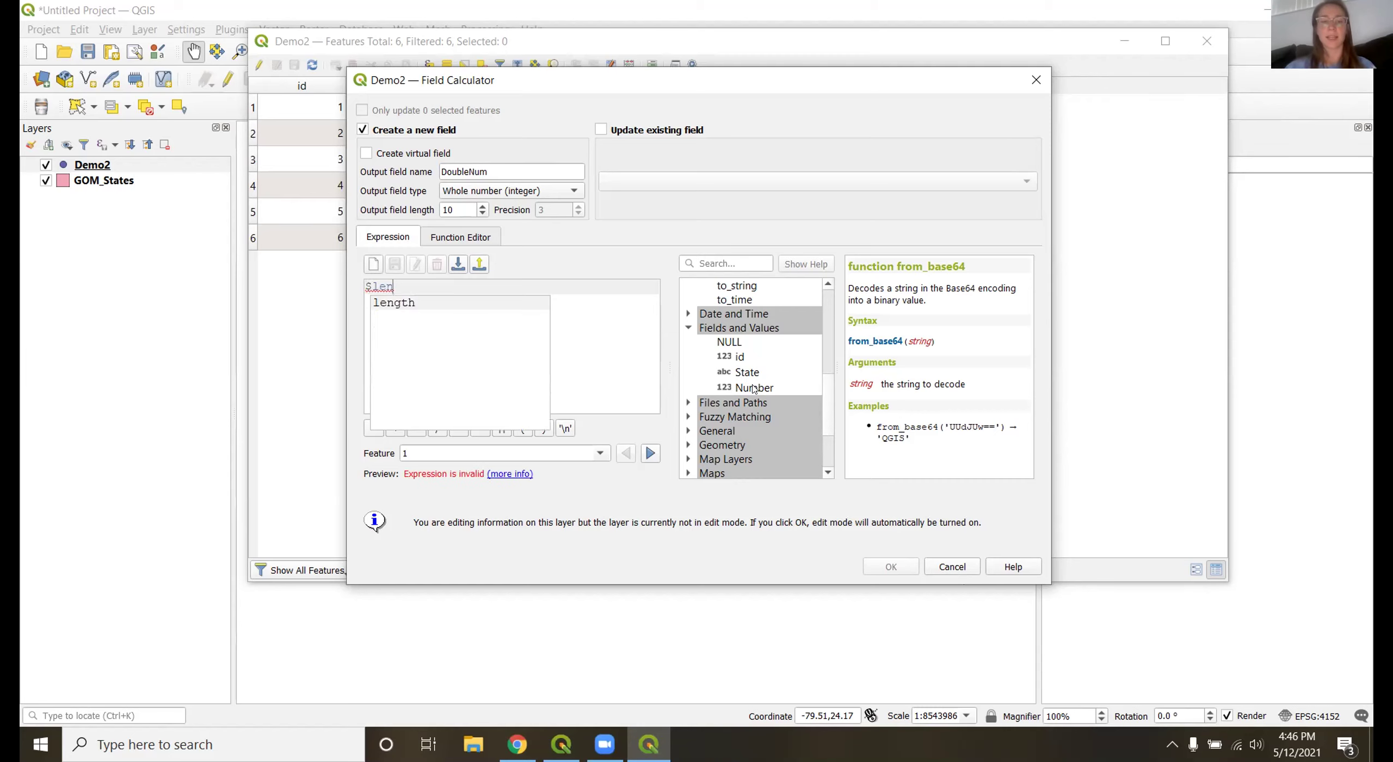
key("Escape")
key("BackSpace")
key("BackSpace")
key("BackSpace")
key("BackSpace")
key("BackSpace")
key("BackSpace")
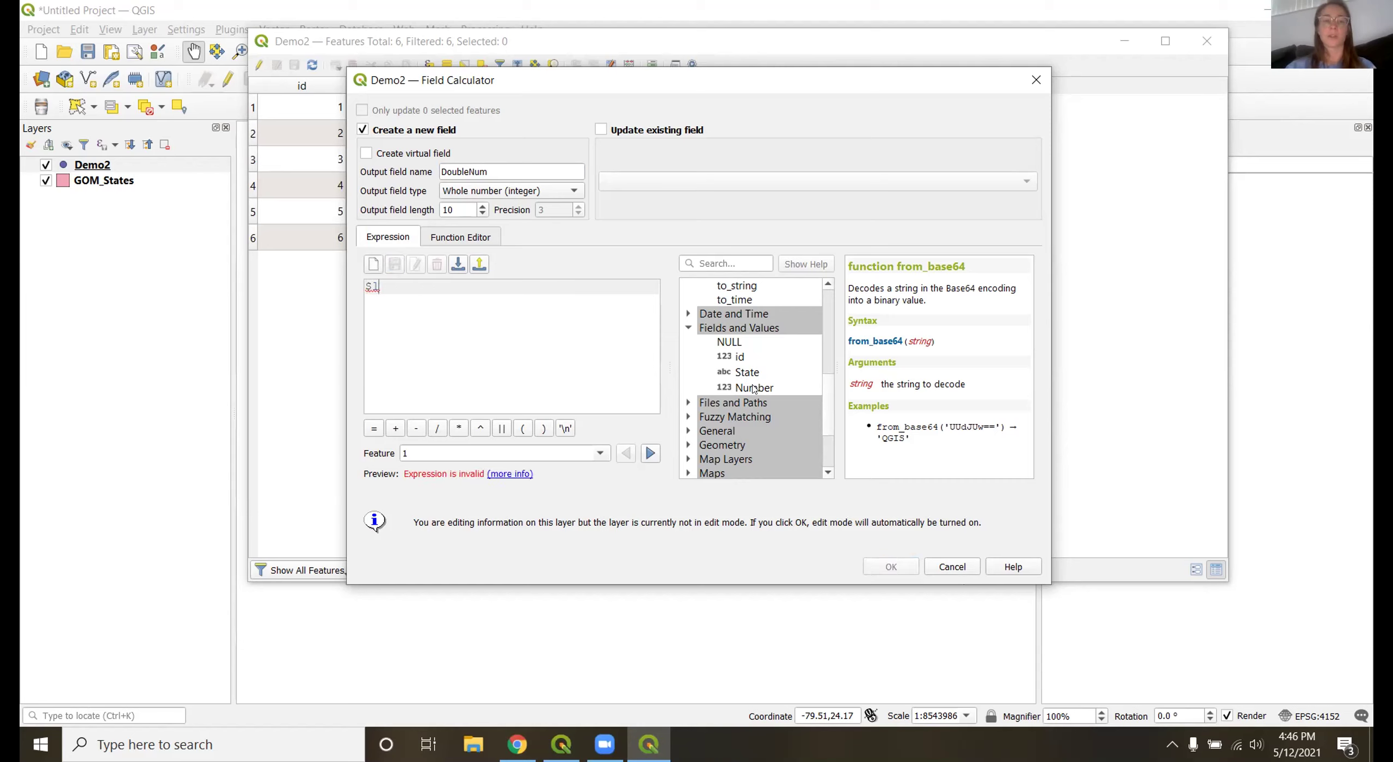
type("area")
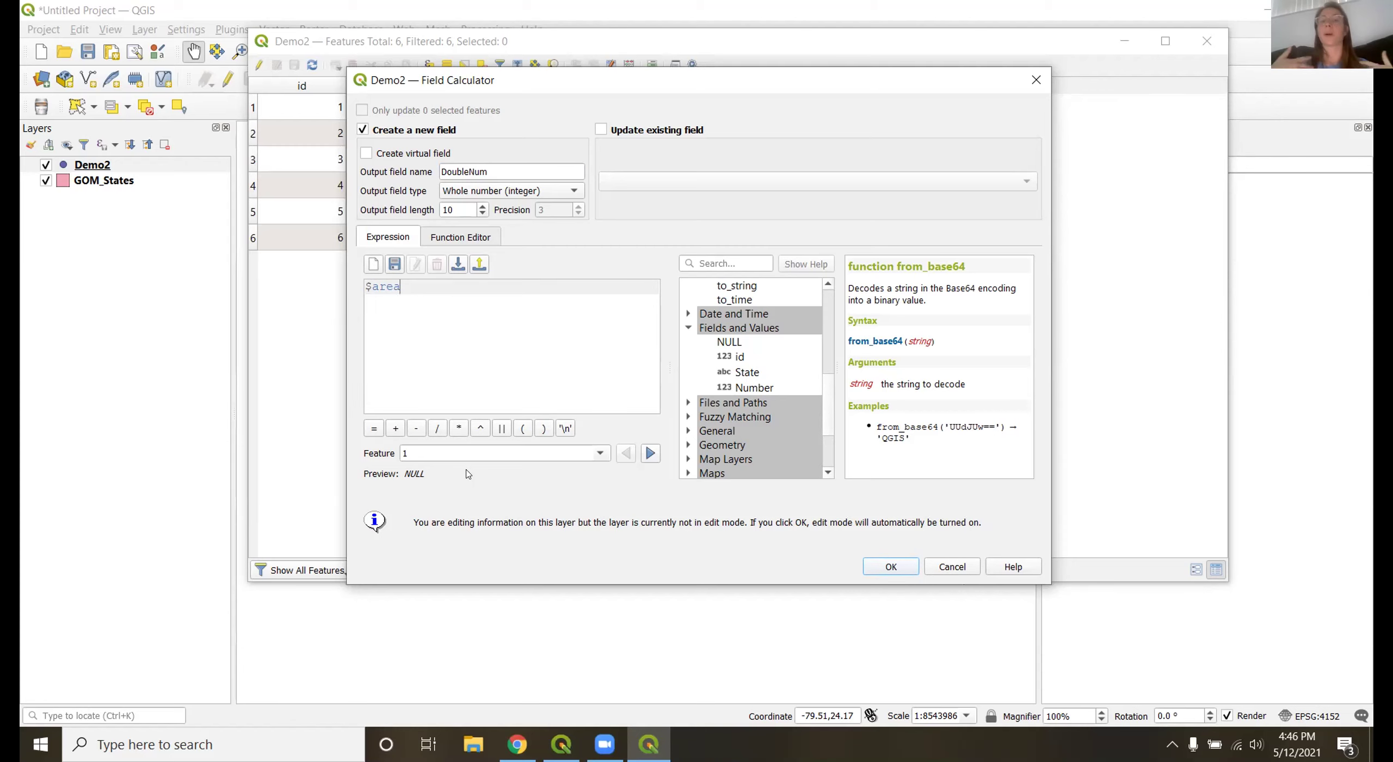
left_click(1040, 82)
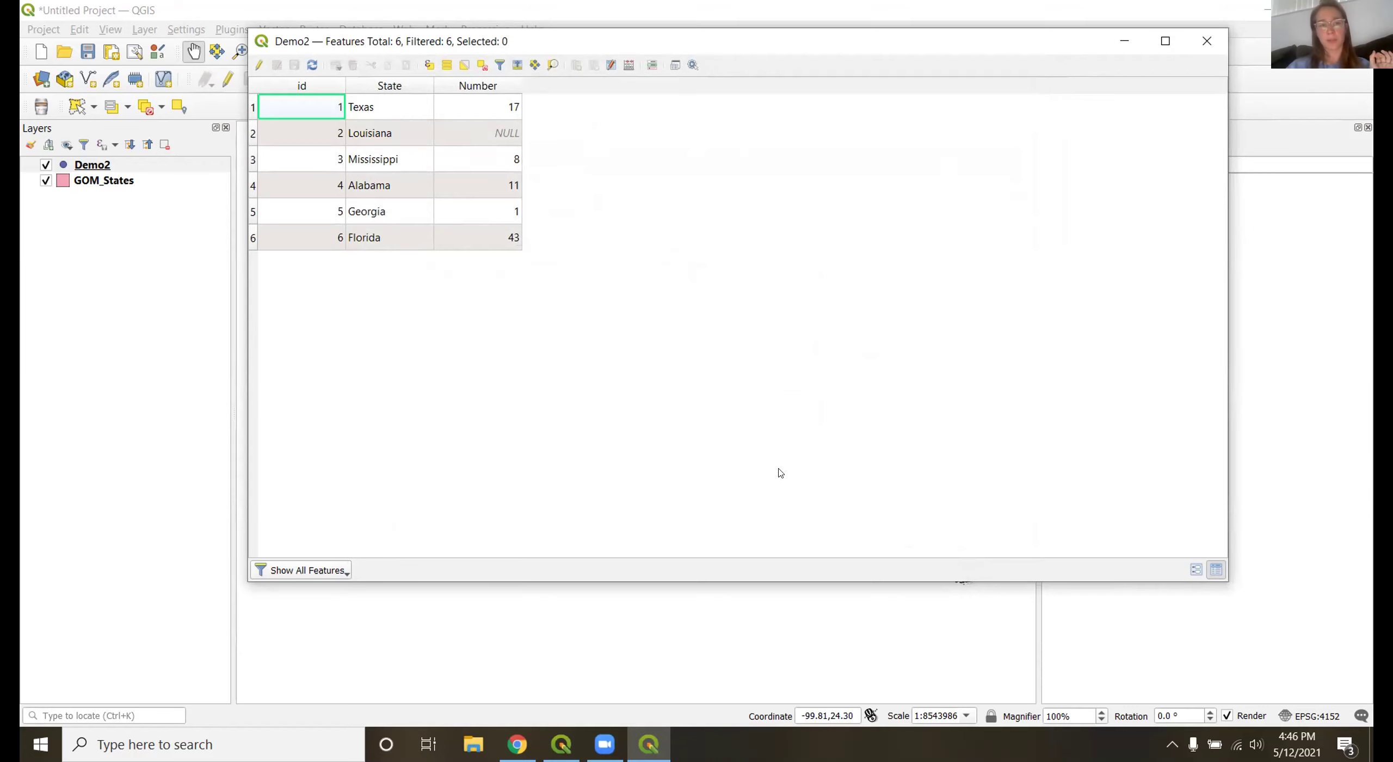
Try to filter the Demo2 attribute table on the Number field with the expression 'Number'>10.
left_click(344, 573)
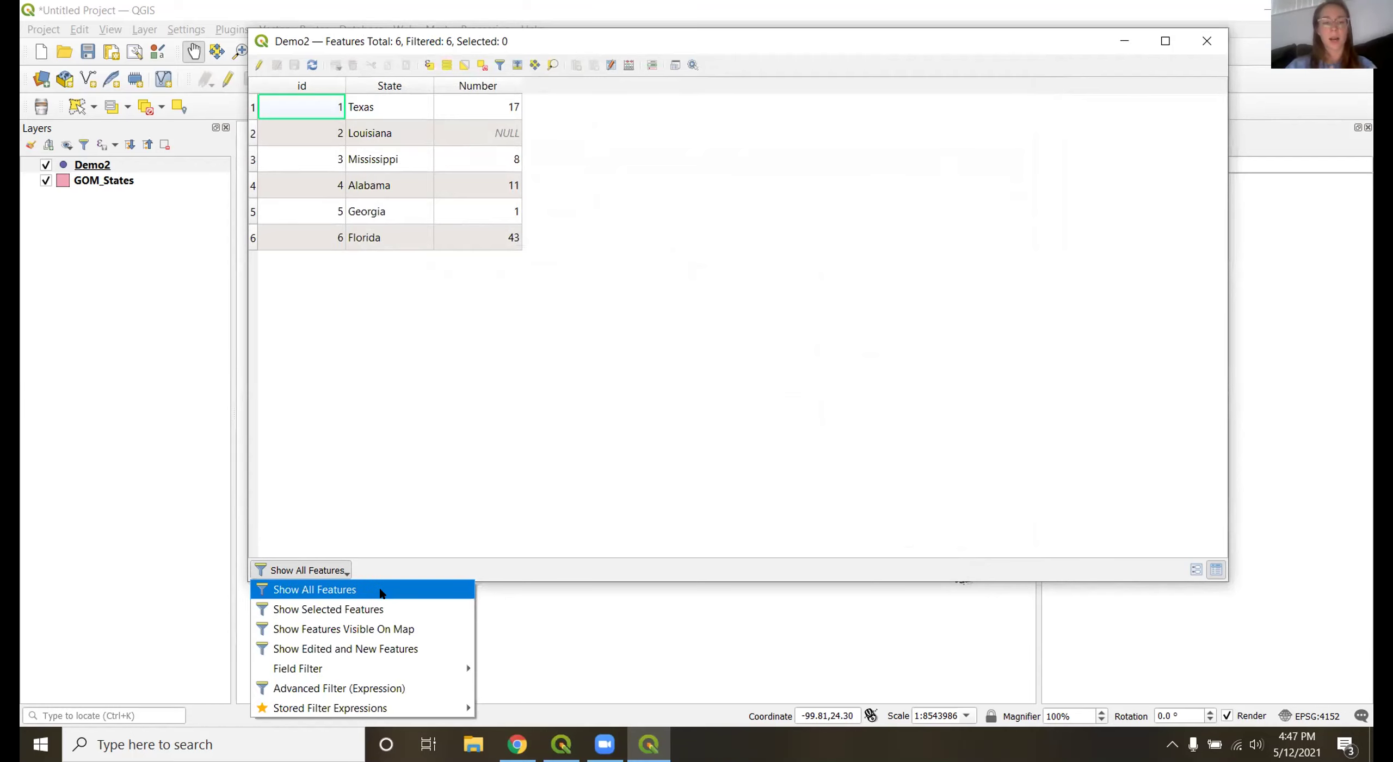
mouse_move(426, 669)
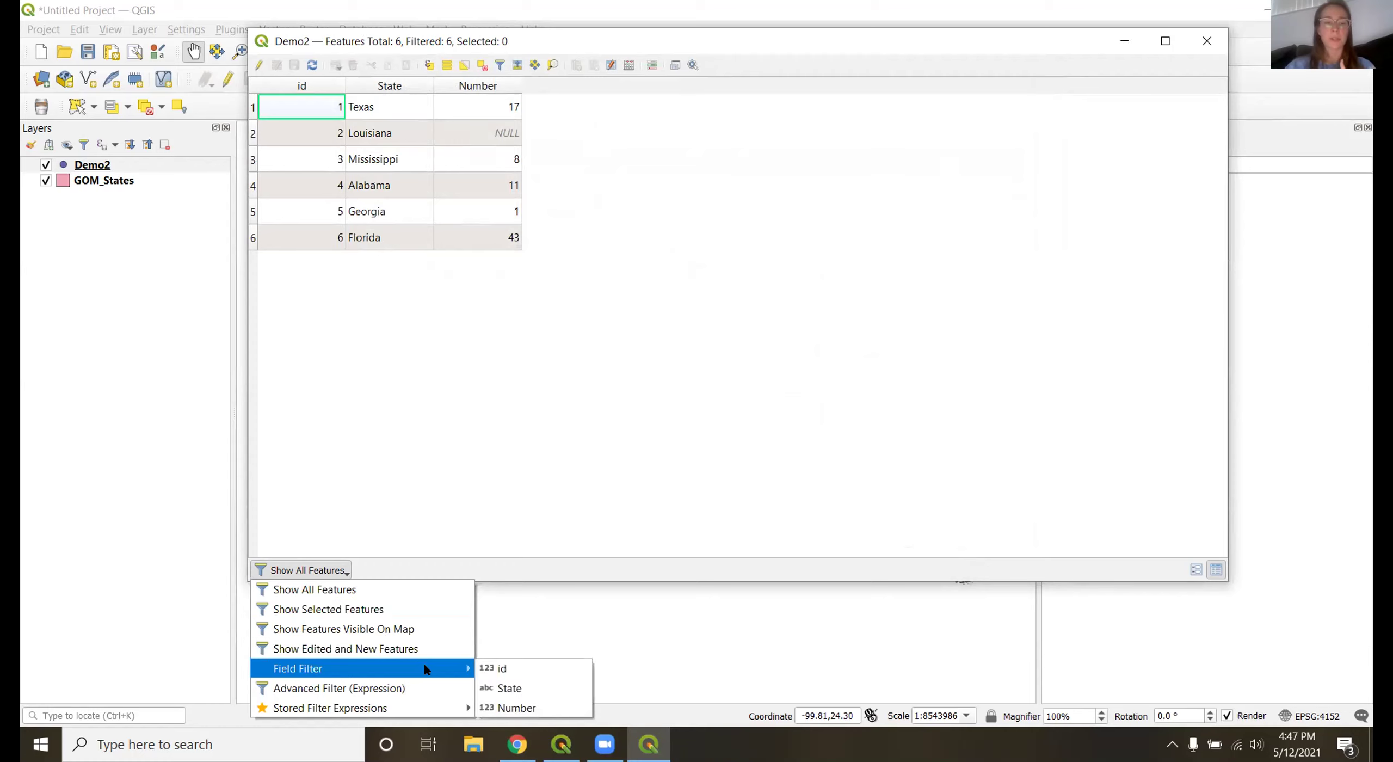
left_click(567, 705)
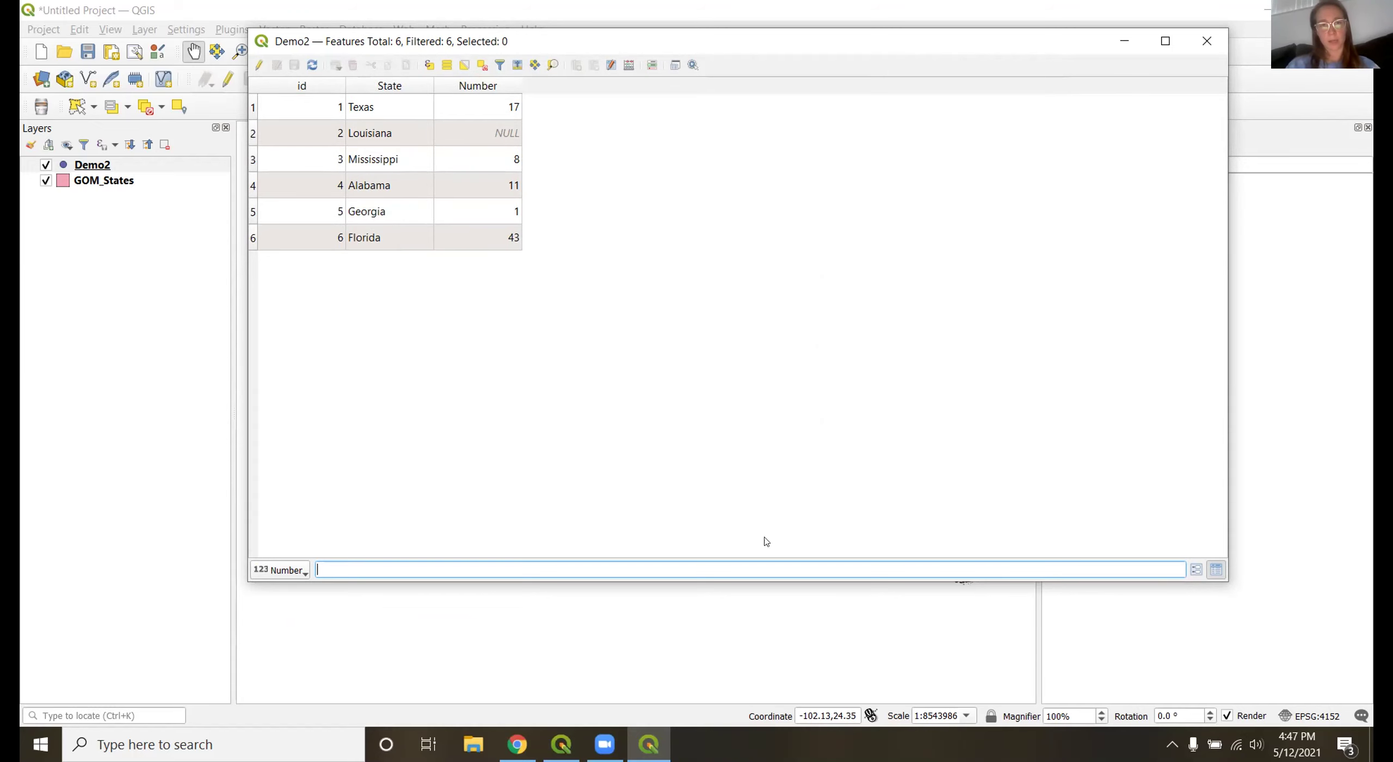
type("\"Nu")
key("BackSpace")
key("BackSpace")
key("BackSpace")
type("'Nu")
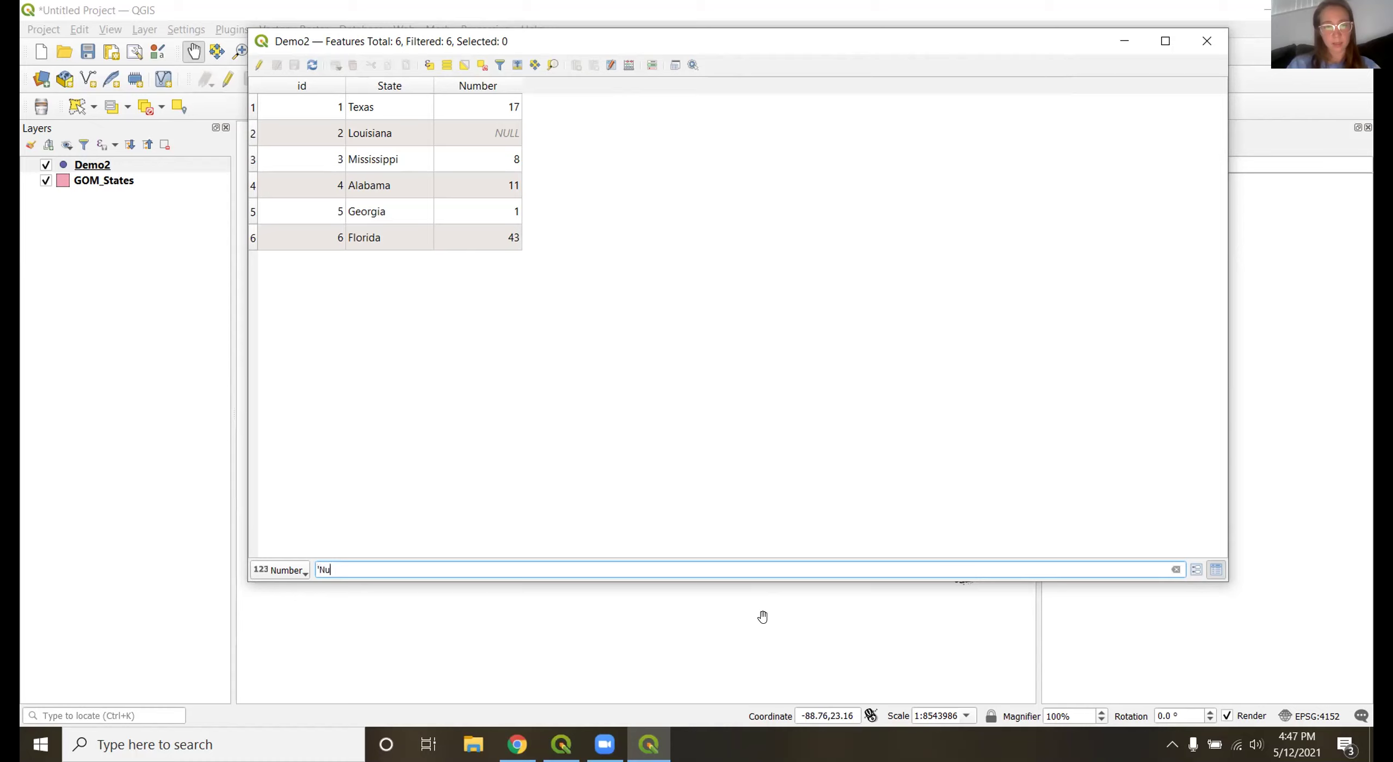
type("mber'>10")
key("Return")
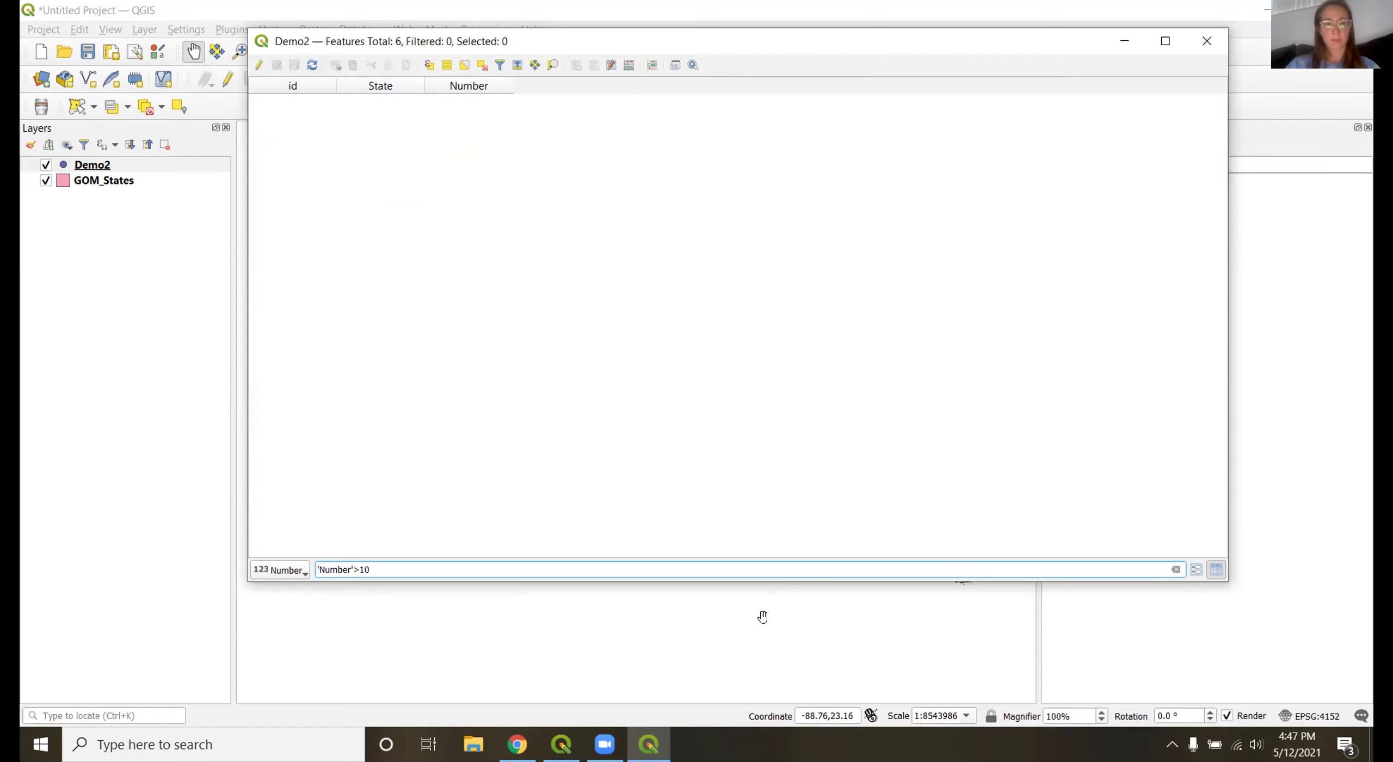
Try the Number field filter with the expression "Number">10, and clear it again.
left_click(355, 569)
key("BackSpace")
type("\"")
left_click_drag(403, 569, 317, 569)
key("BackSpace")
left_click(284, 572)
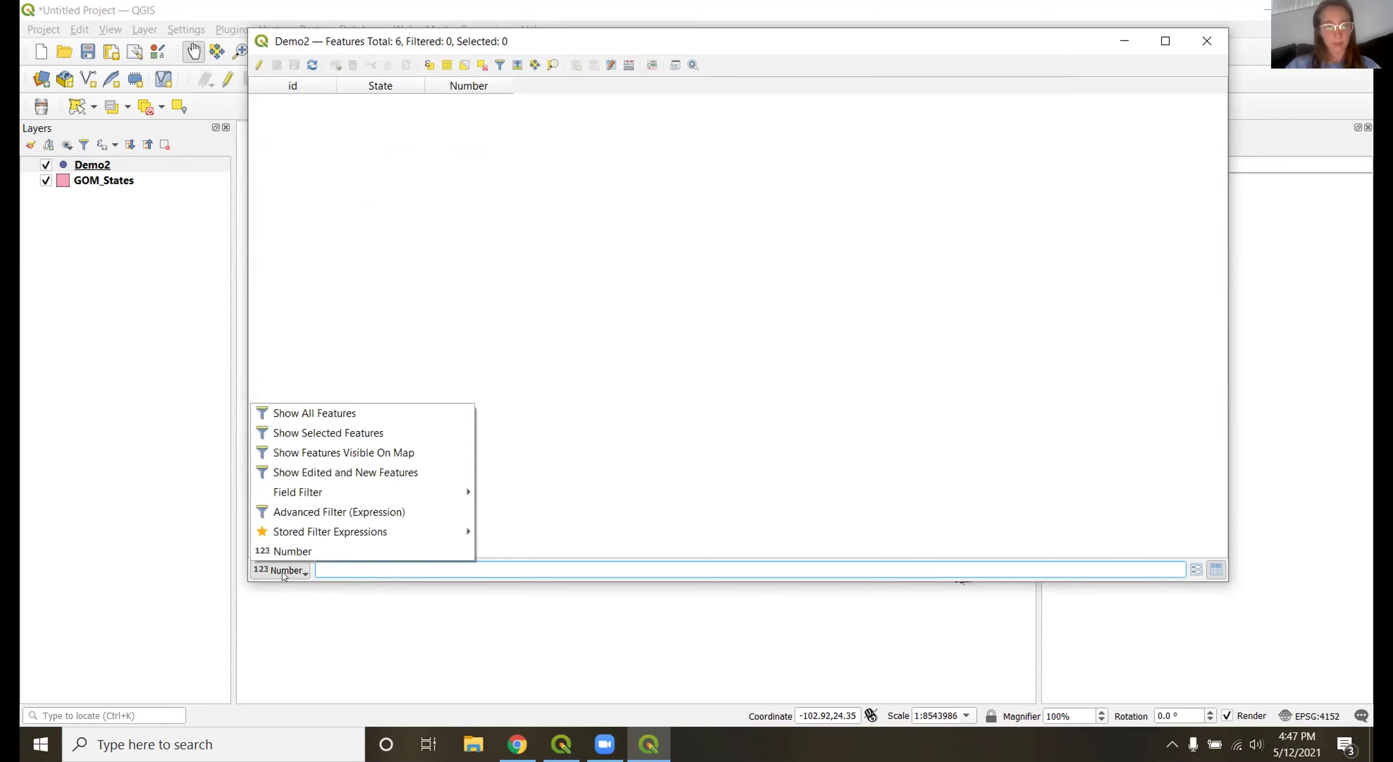
left_click(297, 513)
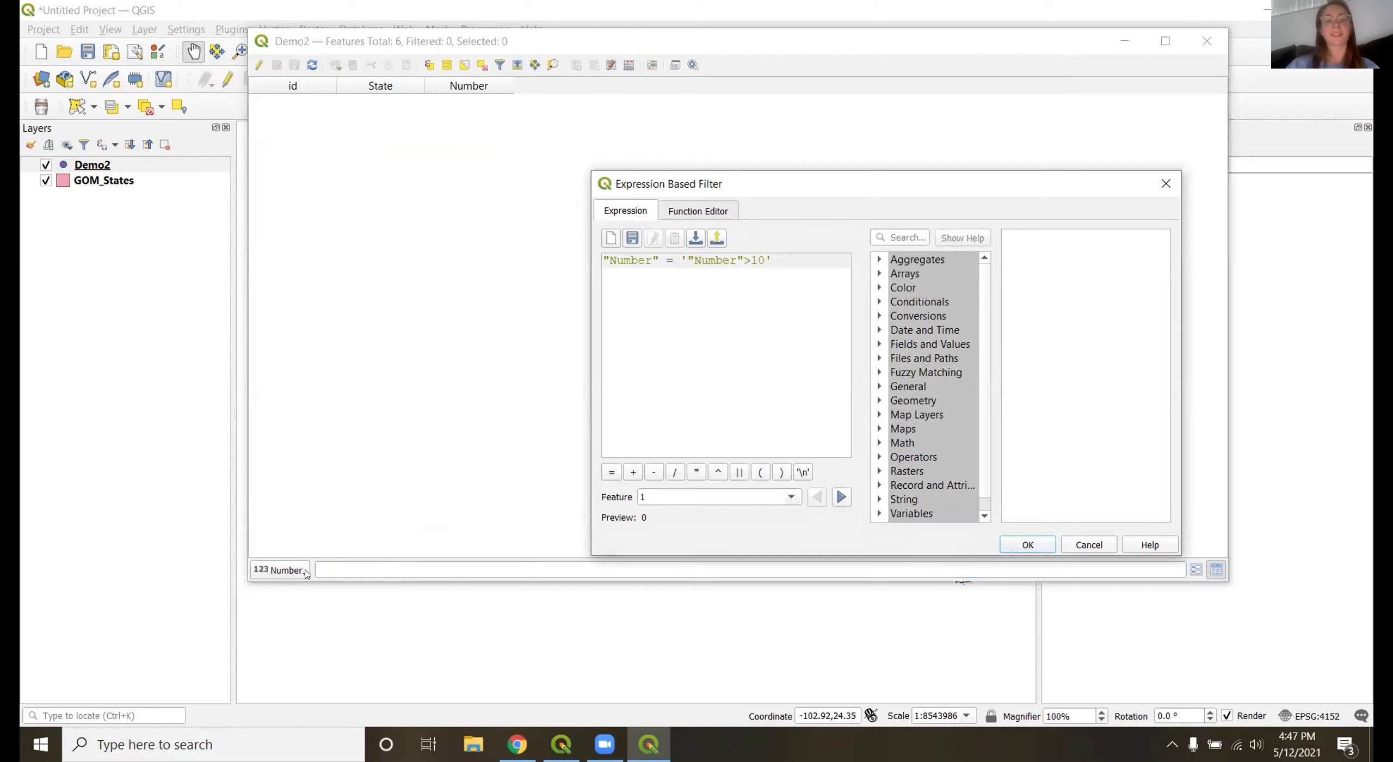
key("Escape")
Filter the Demo2 attribute table on the Number field for the value 1.
left_click(278, 573)
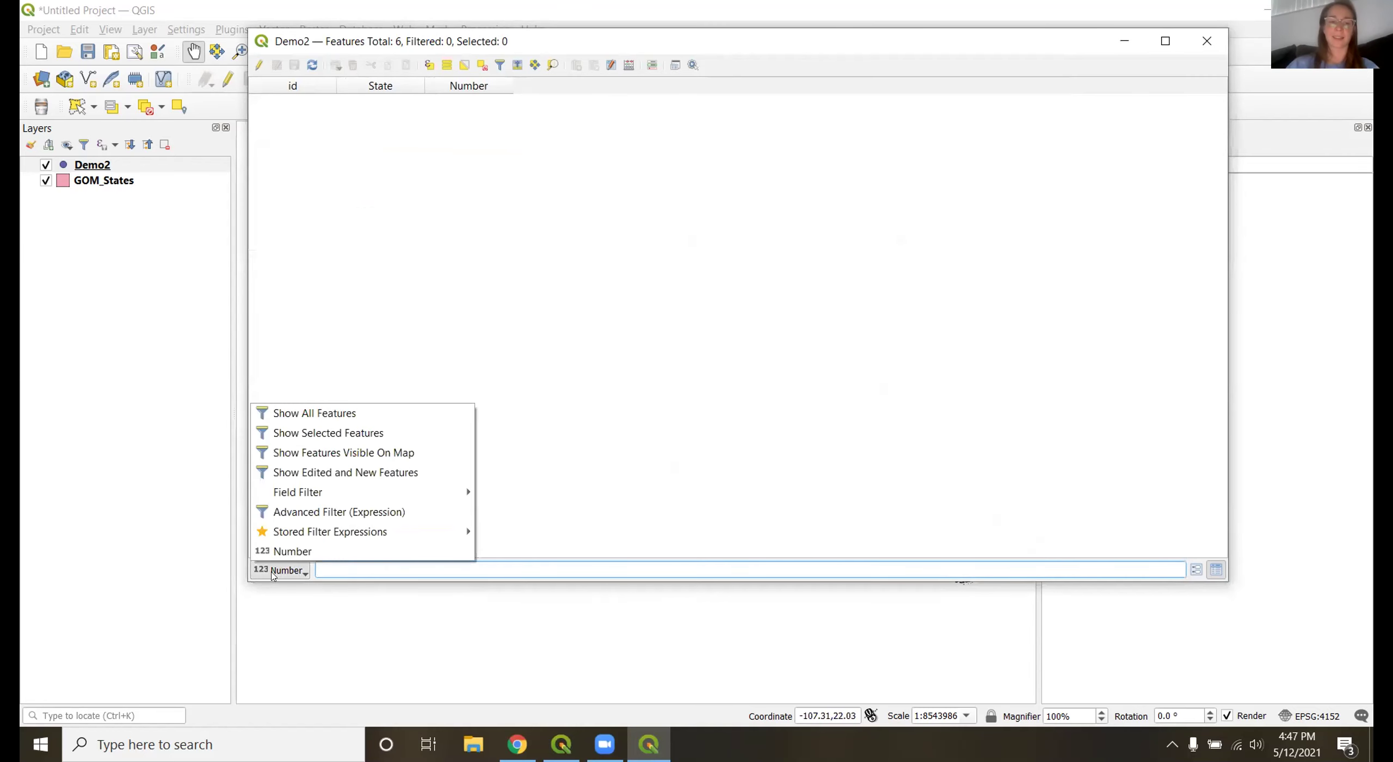
mouse_move(409, 494)
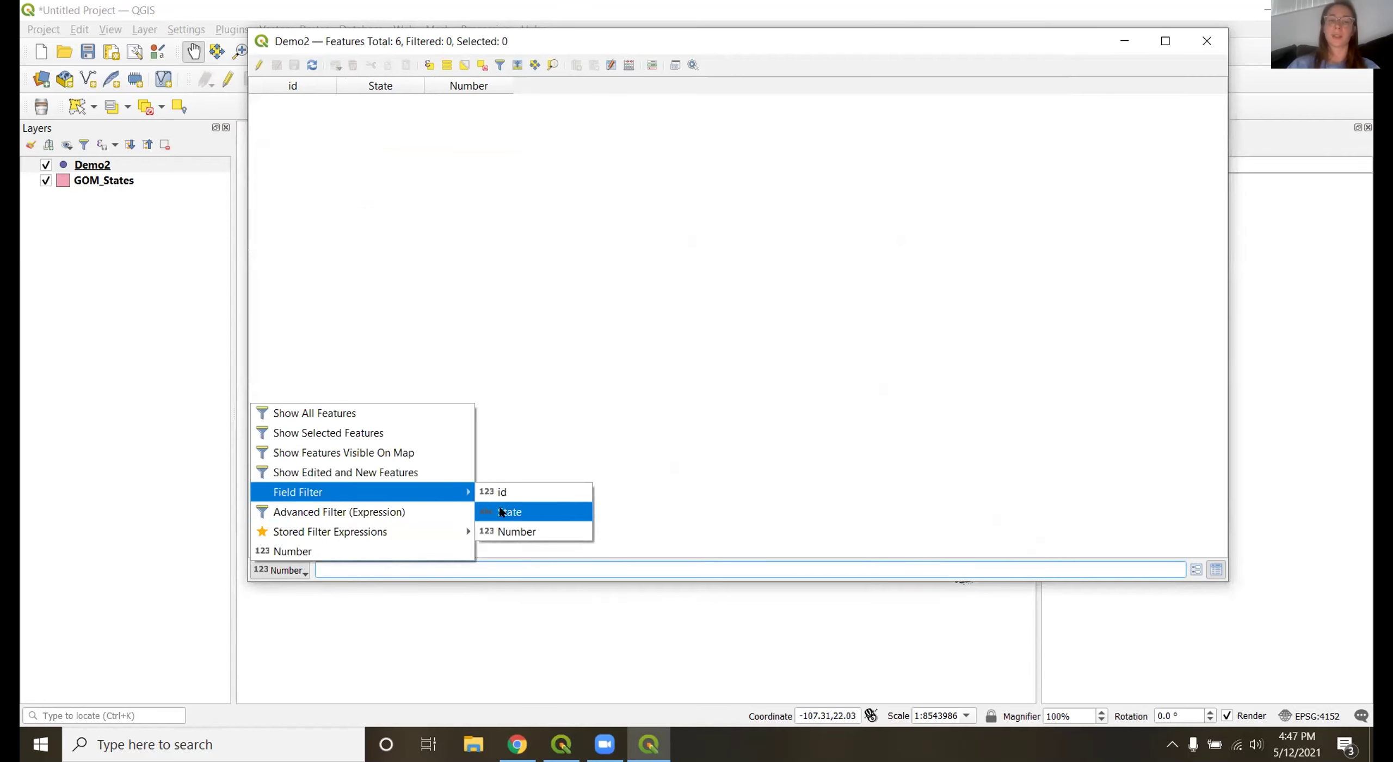
left_click(540, 527)
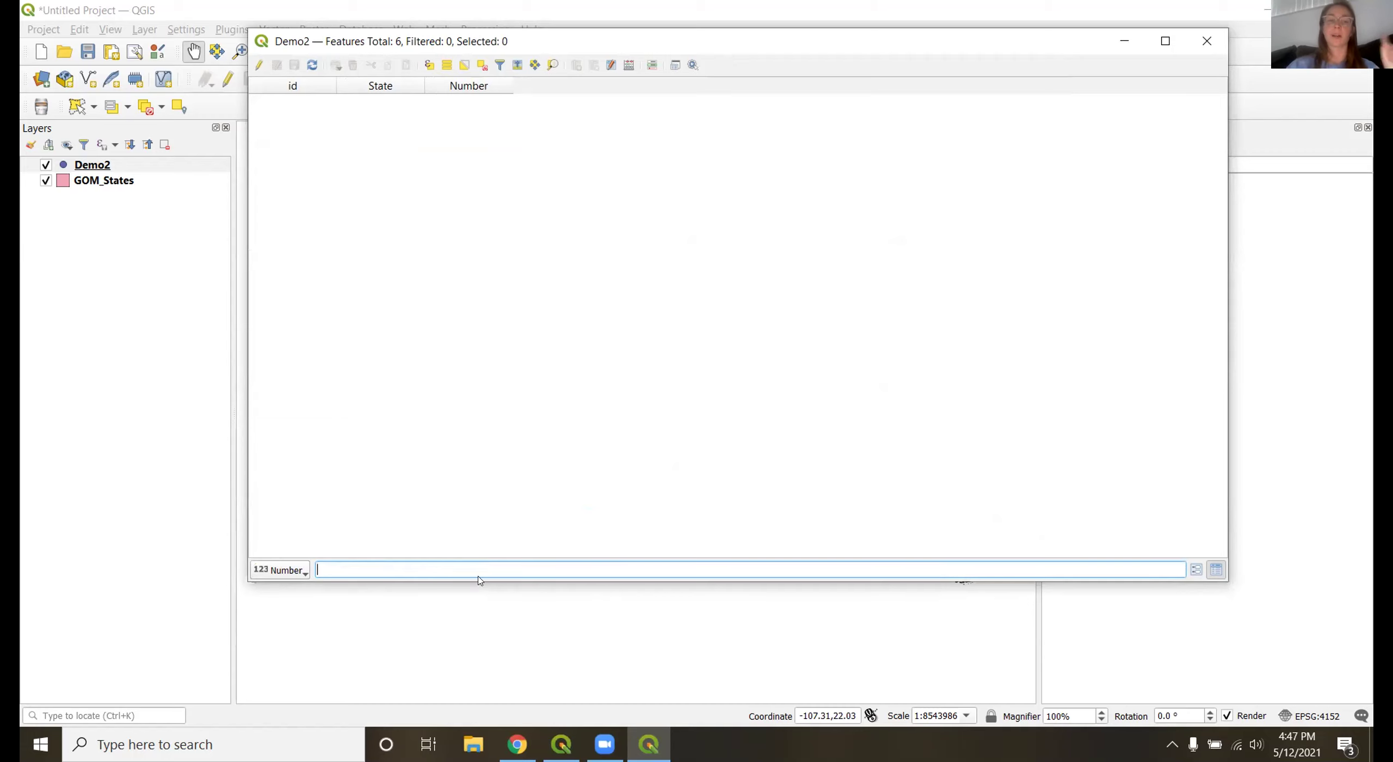
type("1")
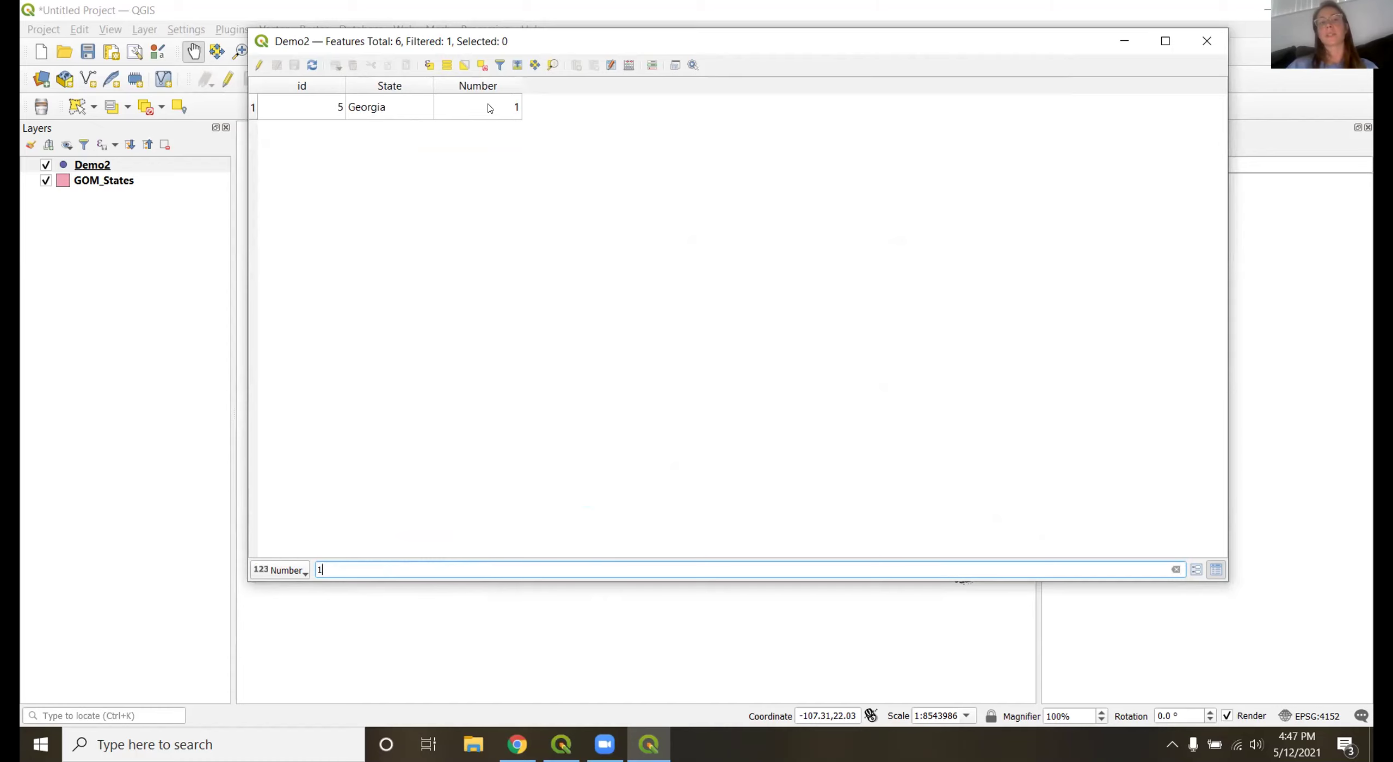
Apply an advanced expression filter to the Demo2 attribute table with "Number" > '10'.
left_click(287, 570)
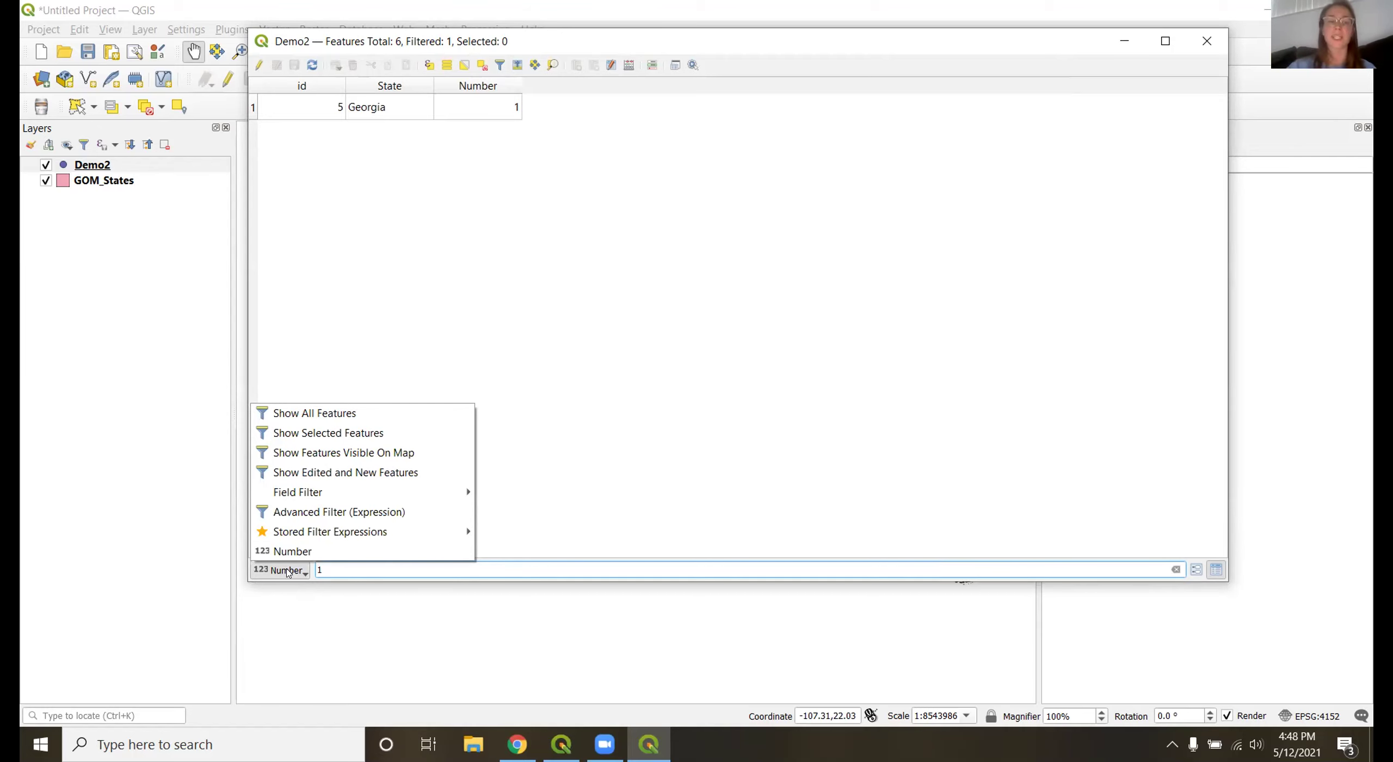
left_click(306, 518)
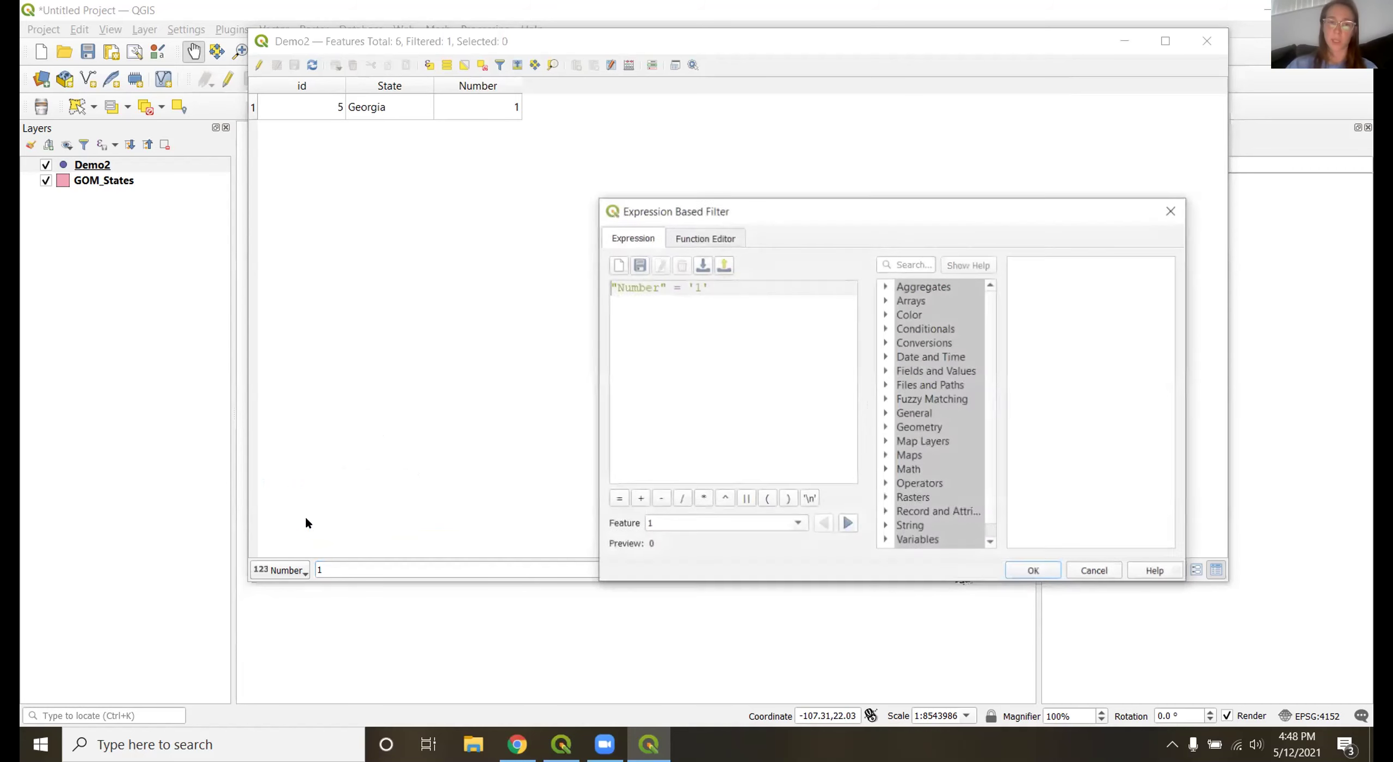
left_click(682, 288)
key("BackSpace")
key("BackSpace")
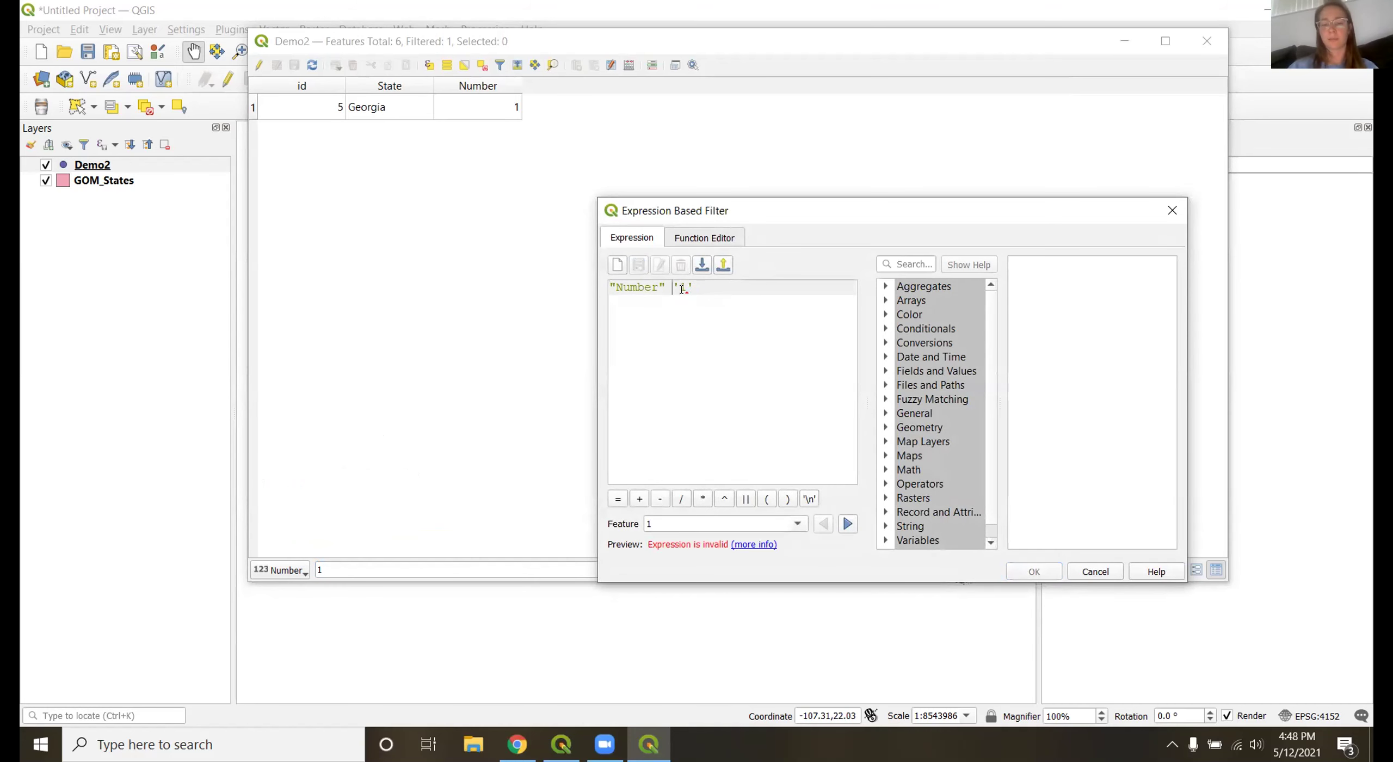
type(">'10")
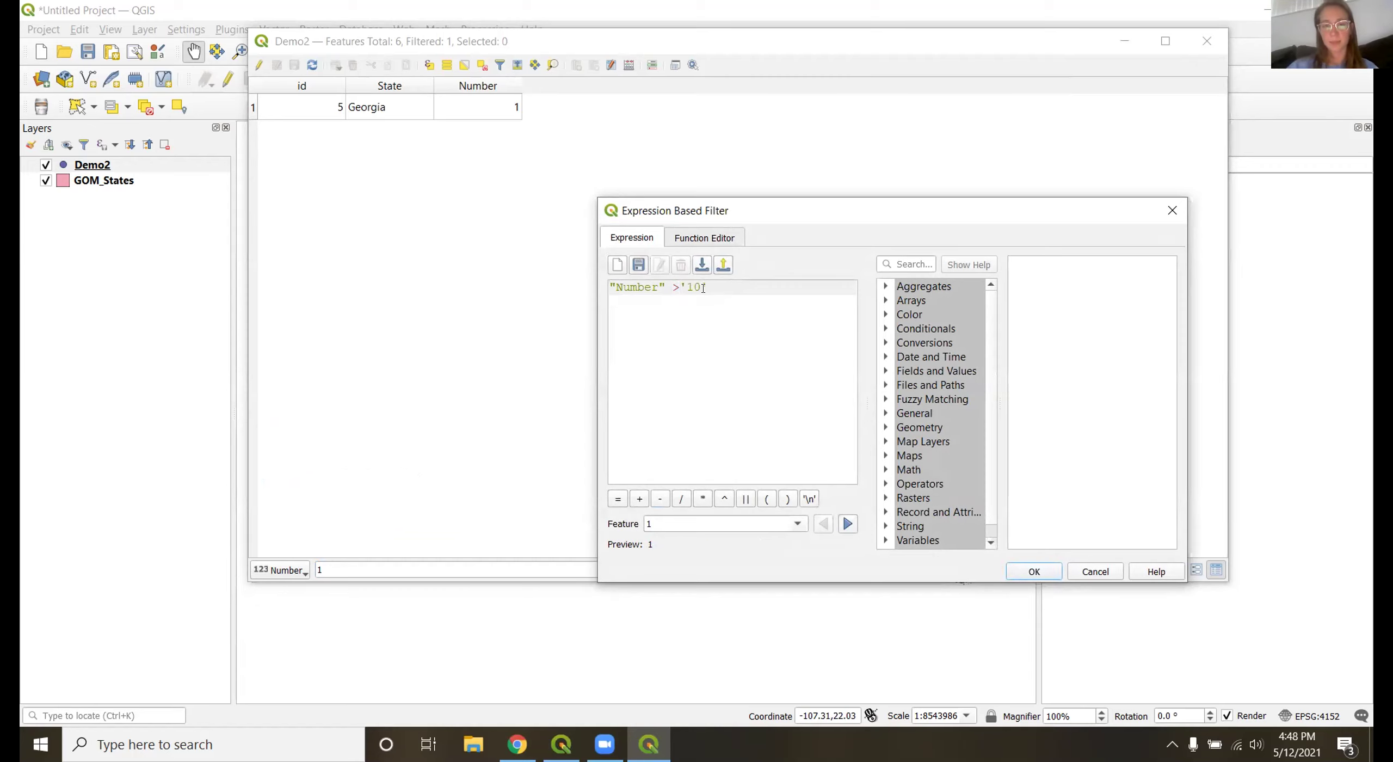
key("Delete")
left_click(685, 287)
key("BackSpace")
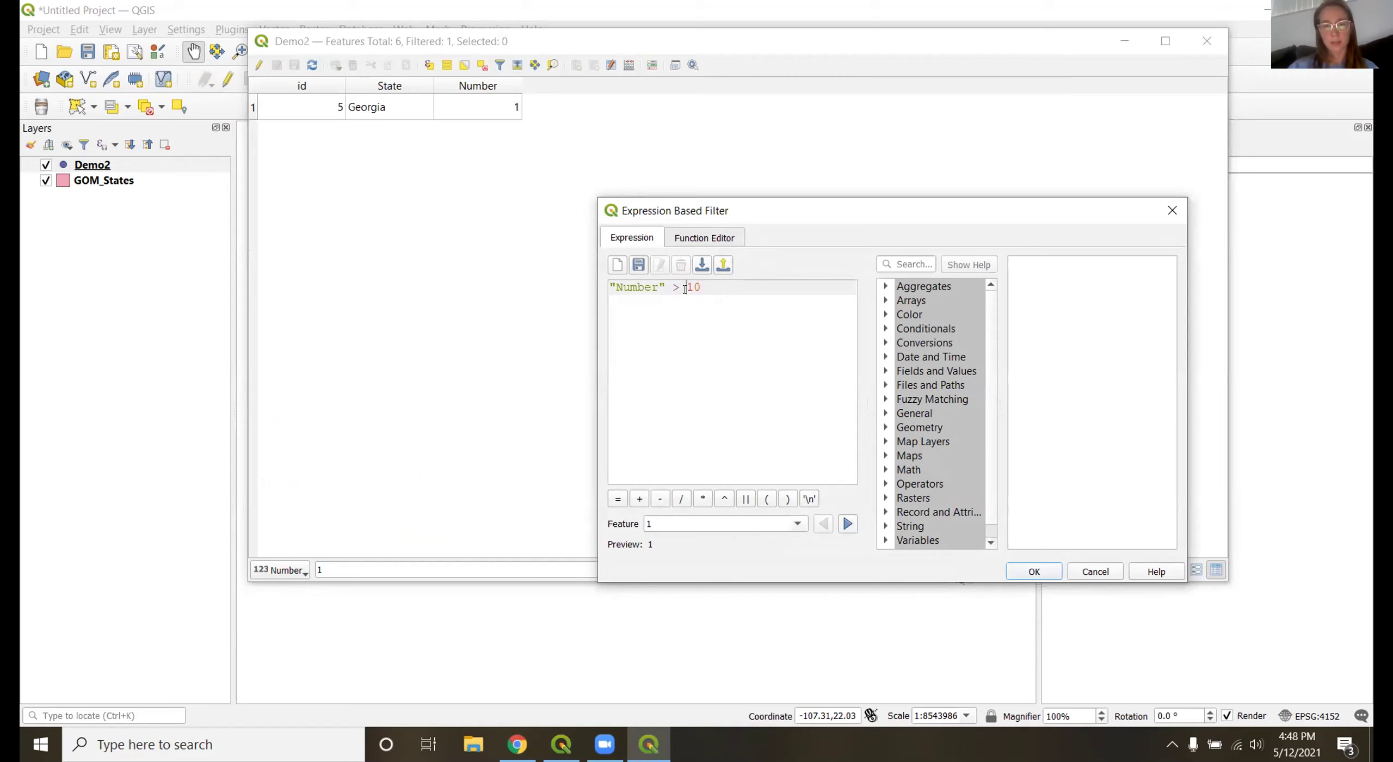
type("'")
left_click(709, 287)
type("'")
left_click(1035, 573)
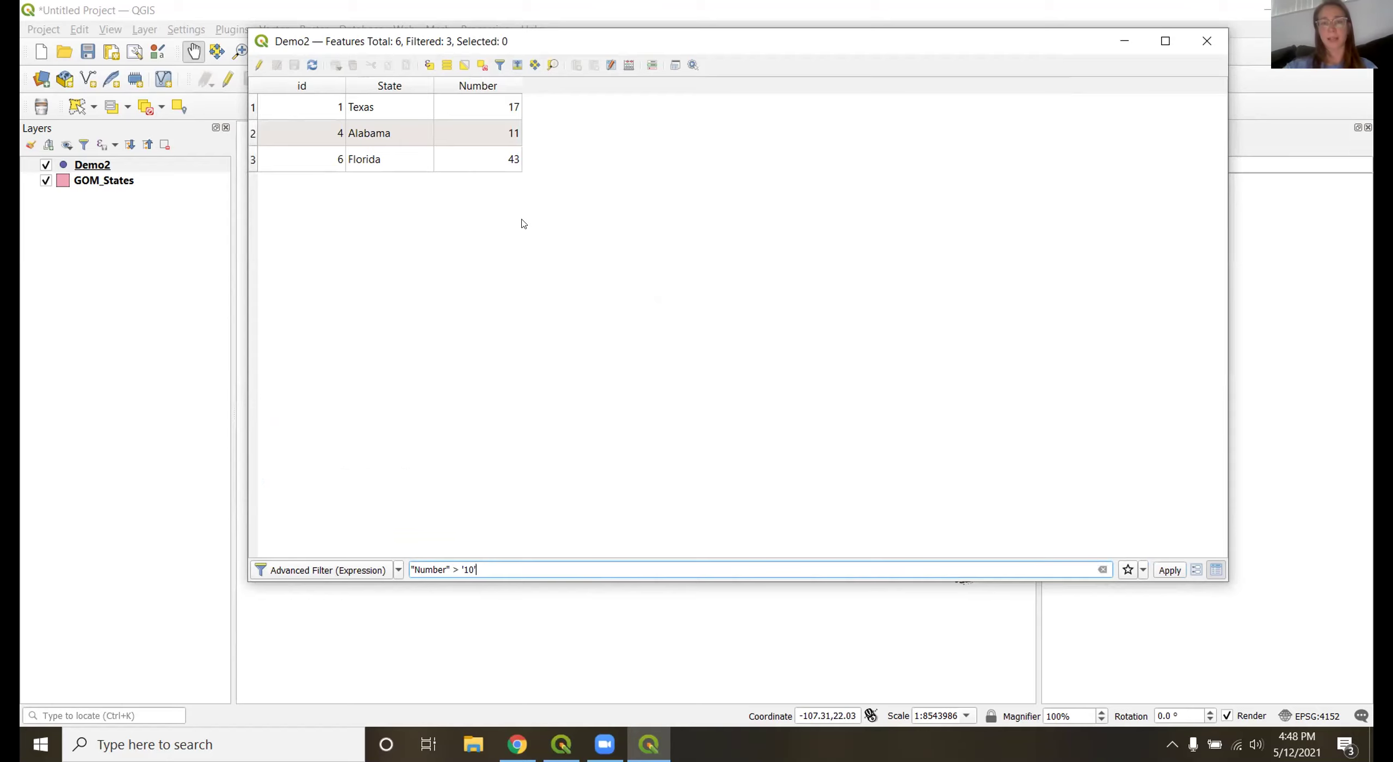
Clear the advanced filter expression and close the Demo2 attribute table.
left_click(339, 572)
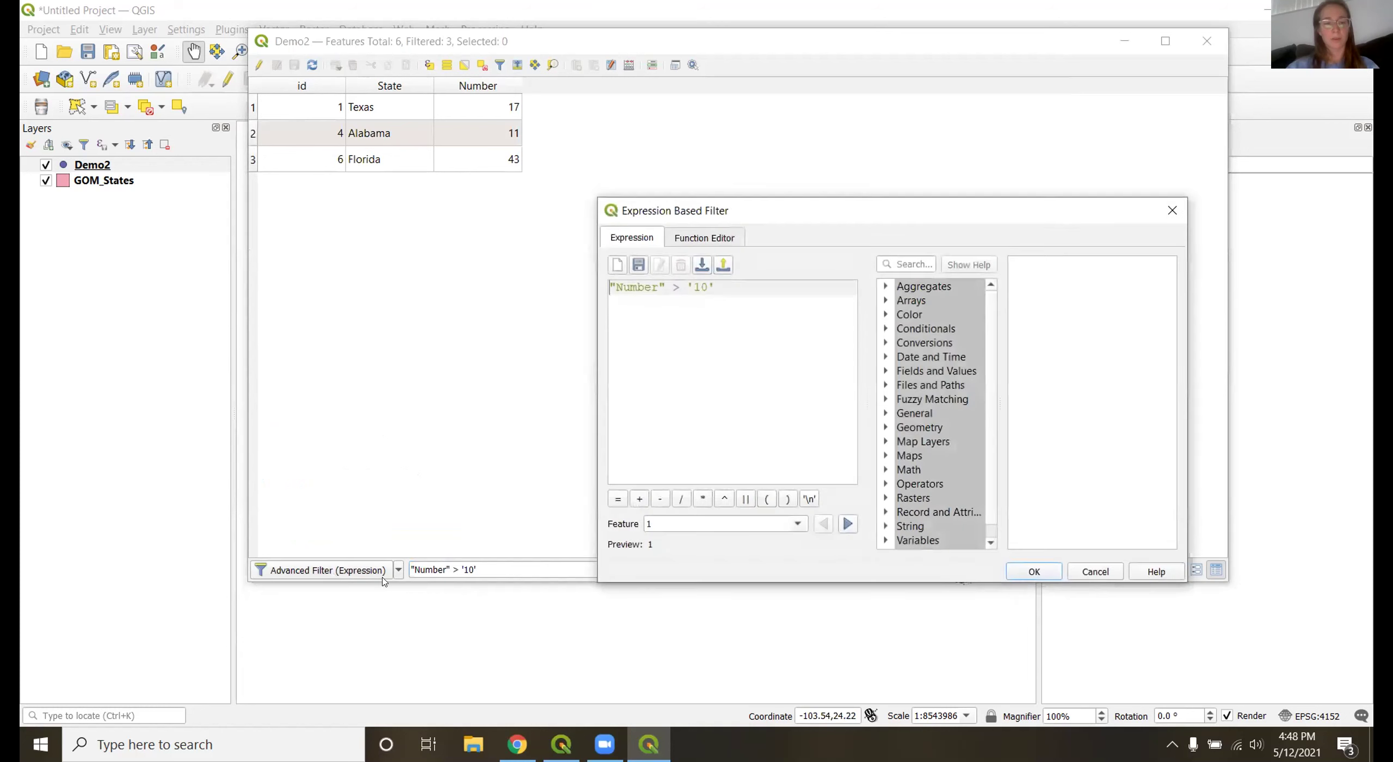
left_click(1171, 208)
left_click(397, 569)
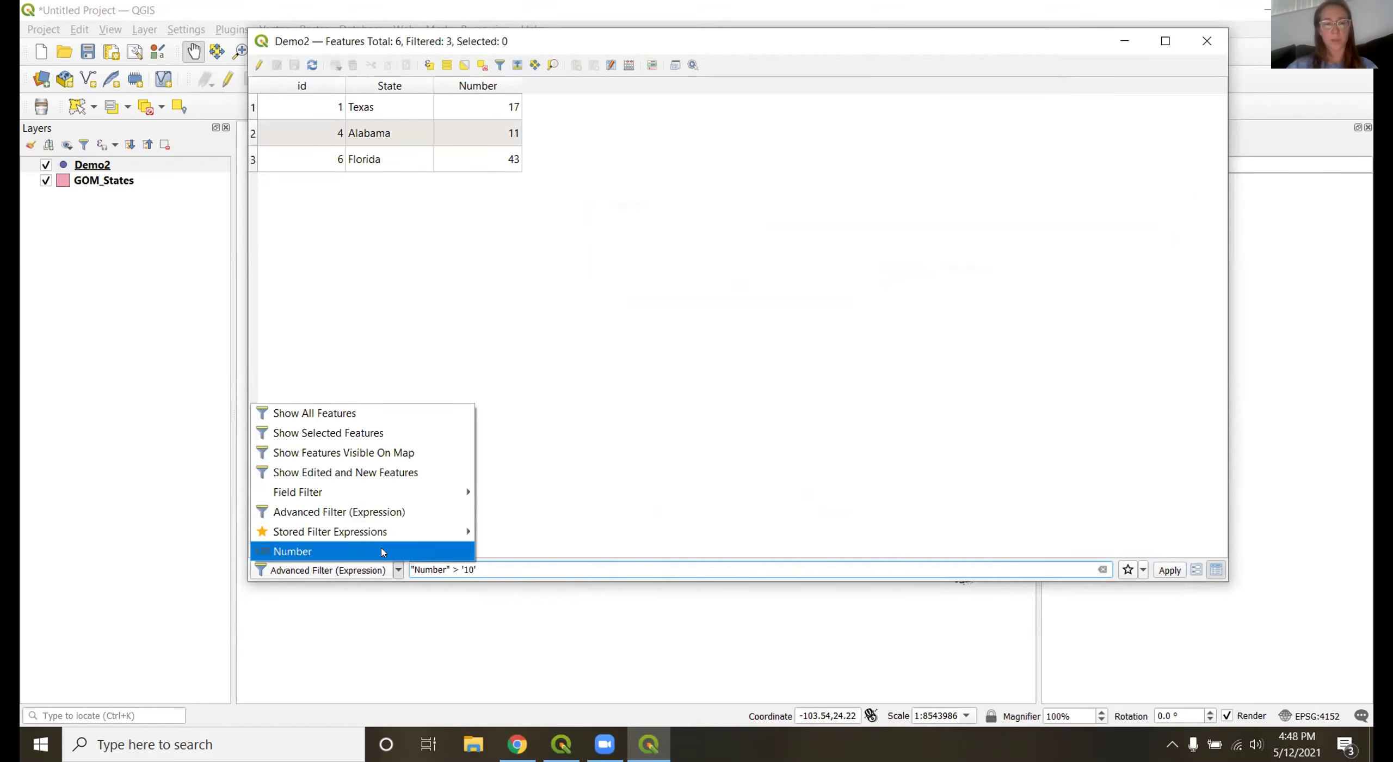
mouse_move(351, 494)
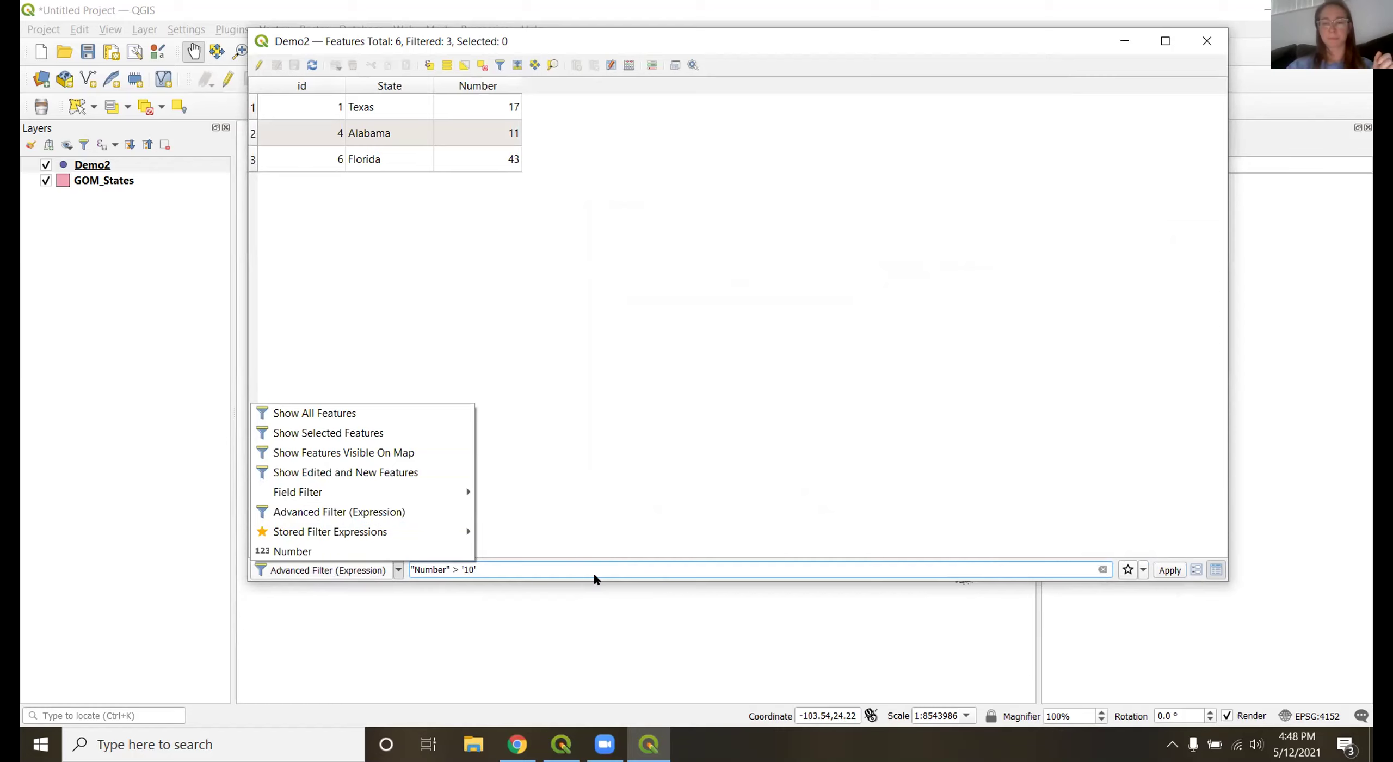
left_click(523, 561)
key("ctrl+a")
key("BackSpace")
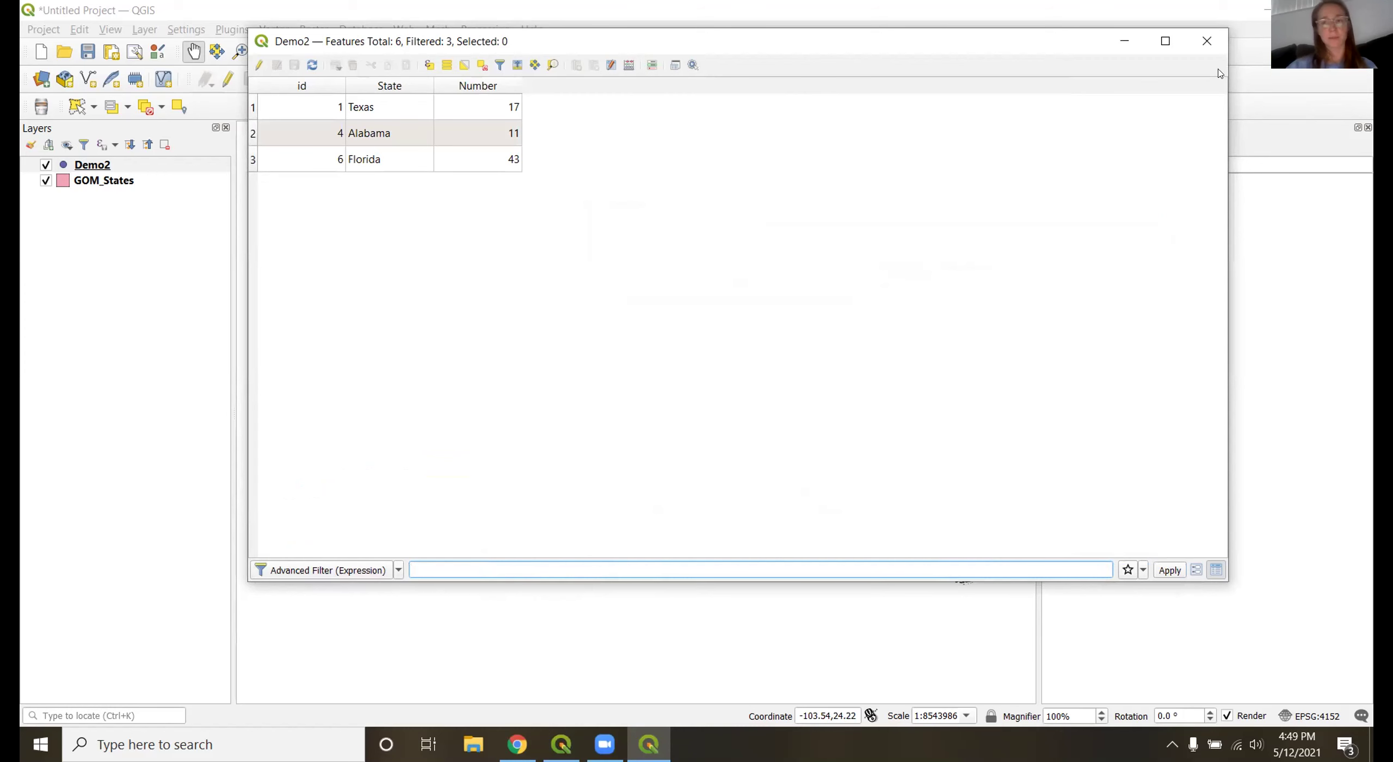
left_click(1207, 42)
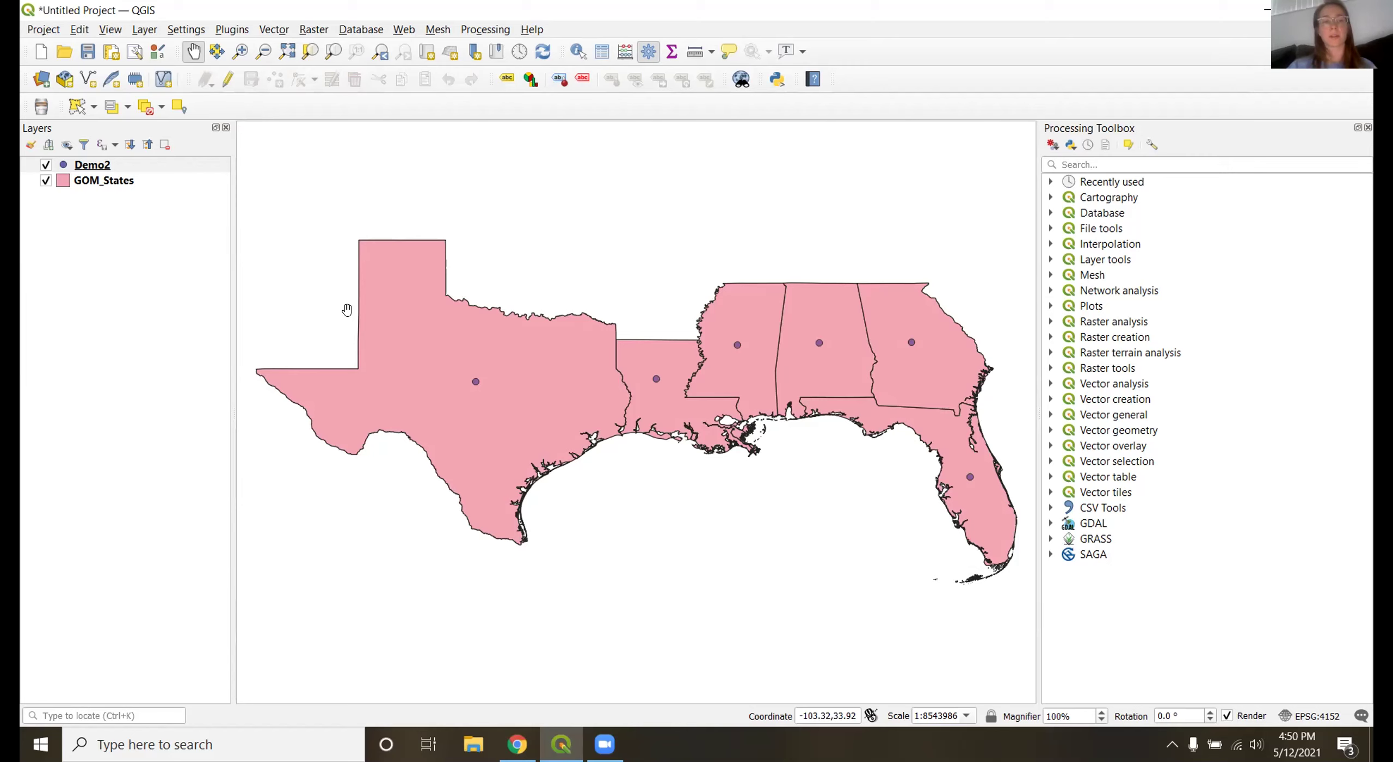
Open the join settings in the GOM_States layer properties.
mouse_move(151, 166)
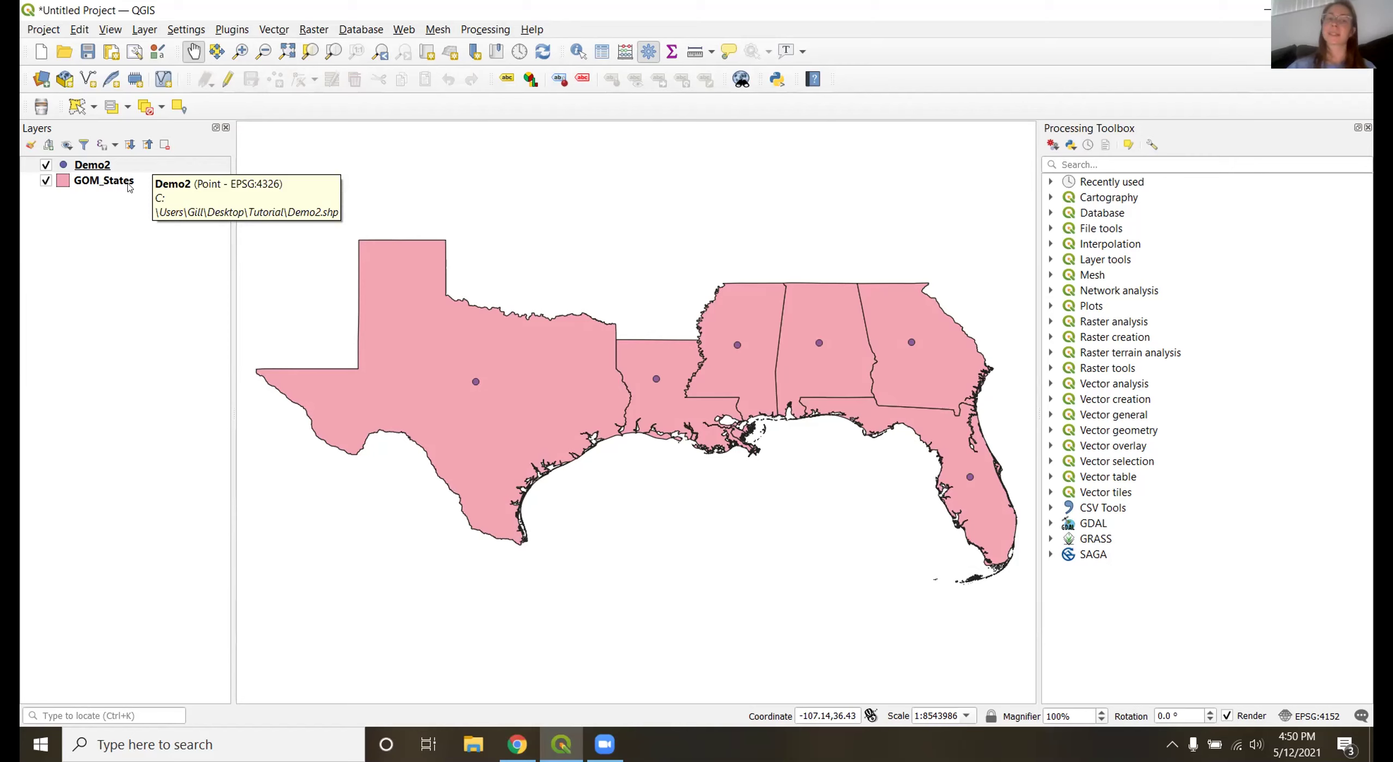
mouse_move(129, 187)
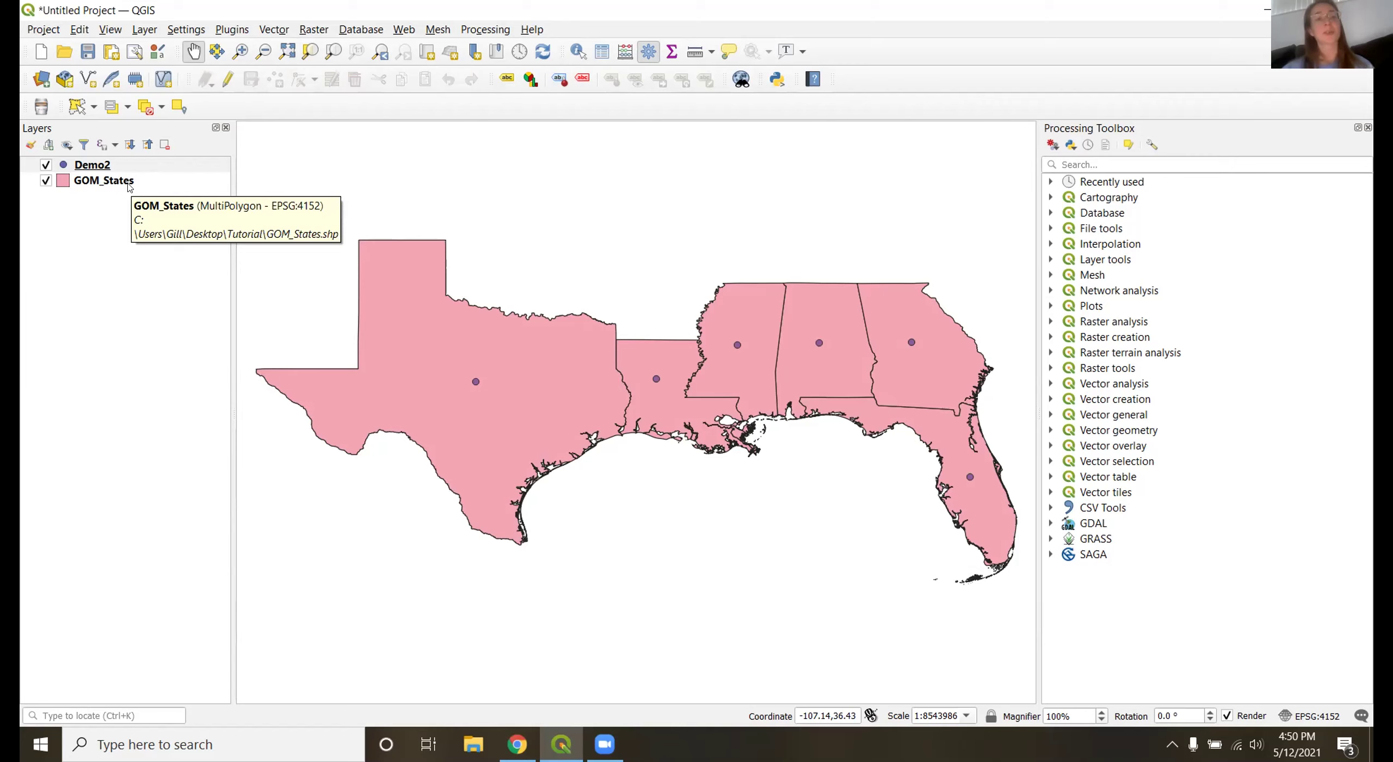
left_click(129, 187)
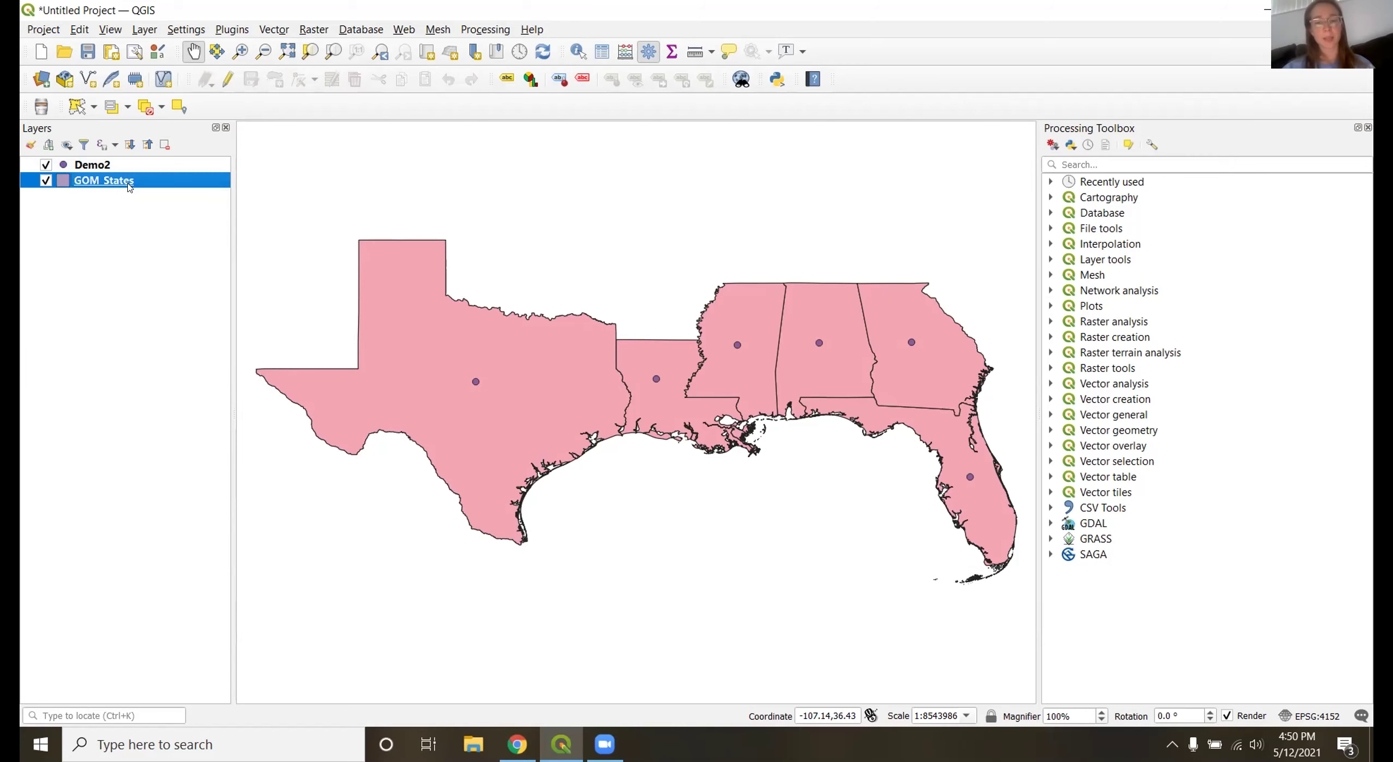
right_click(129, 187)
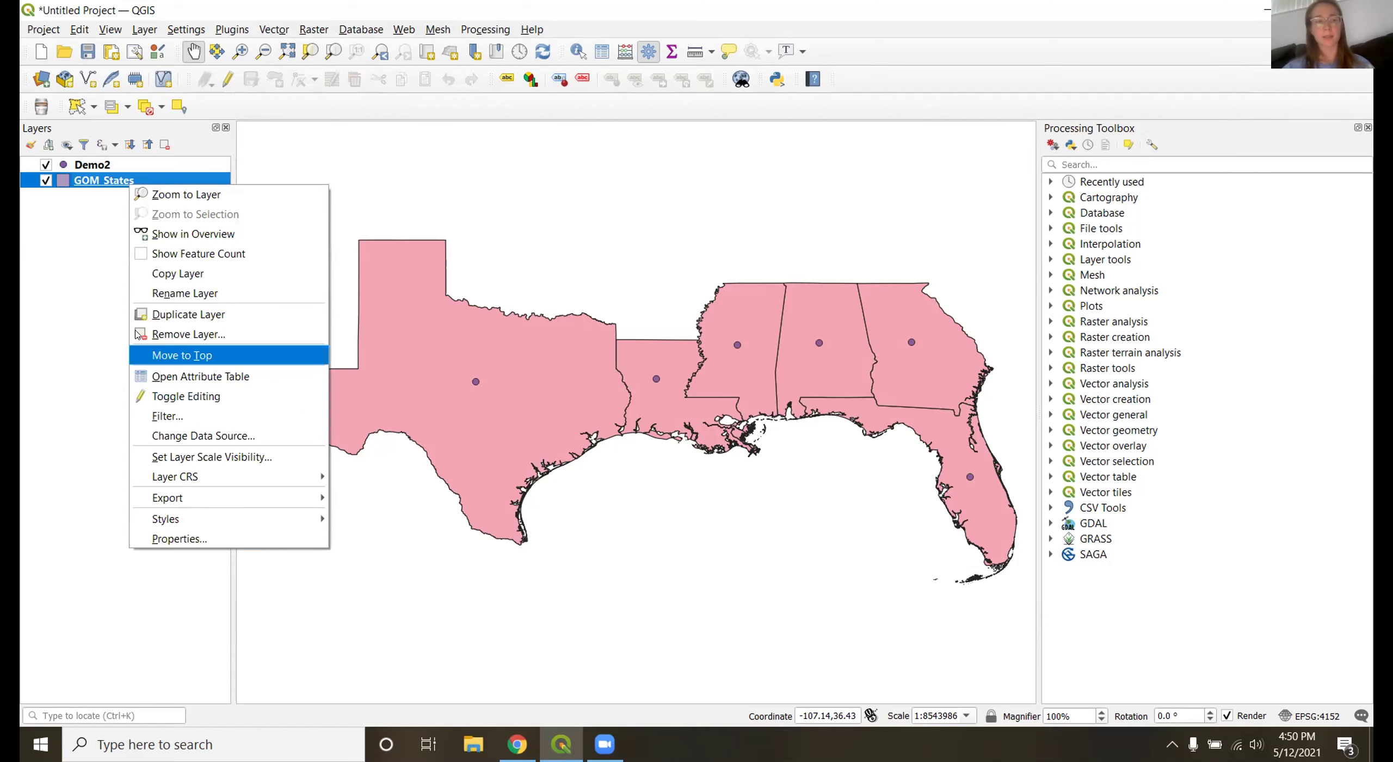
left_click(93, 187)
double_click(94, 187)
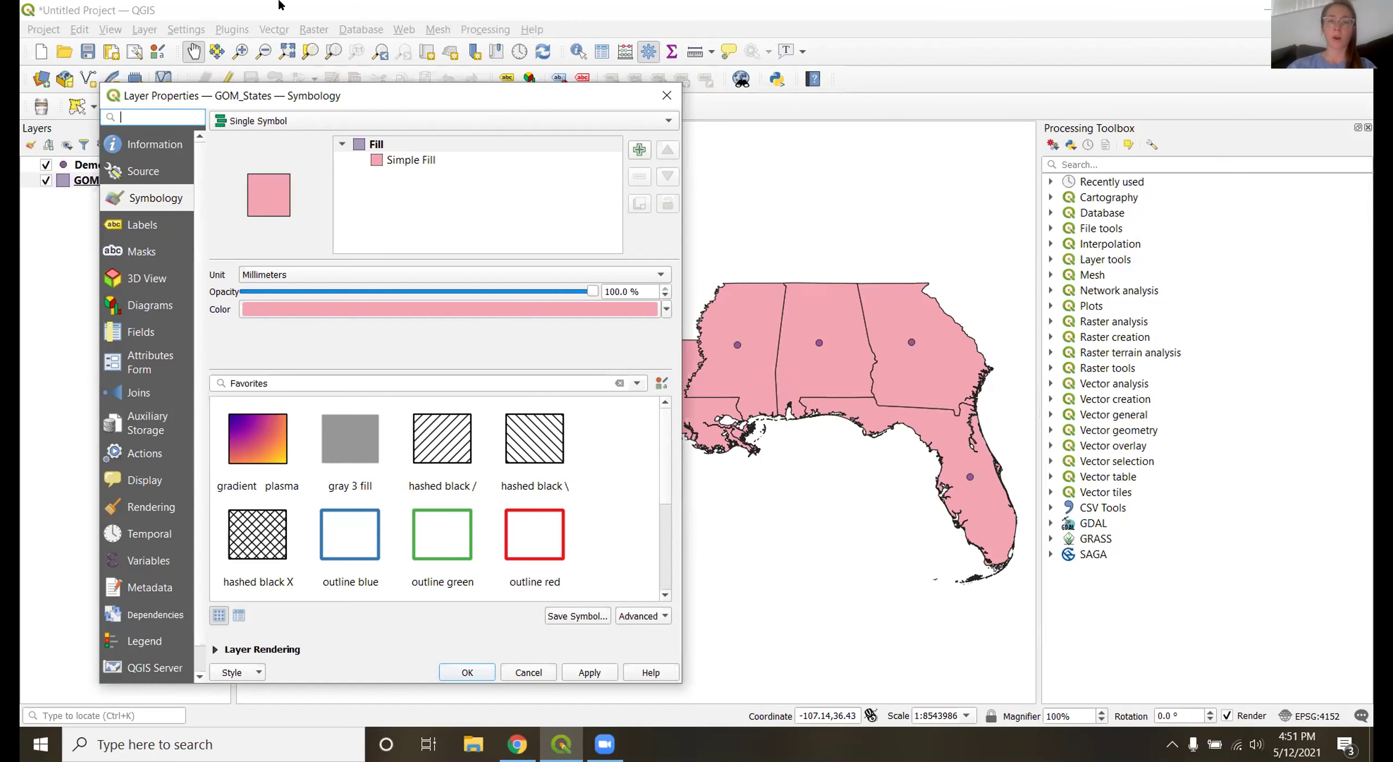
left_click_drag(450, 87, 532, 72)
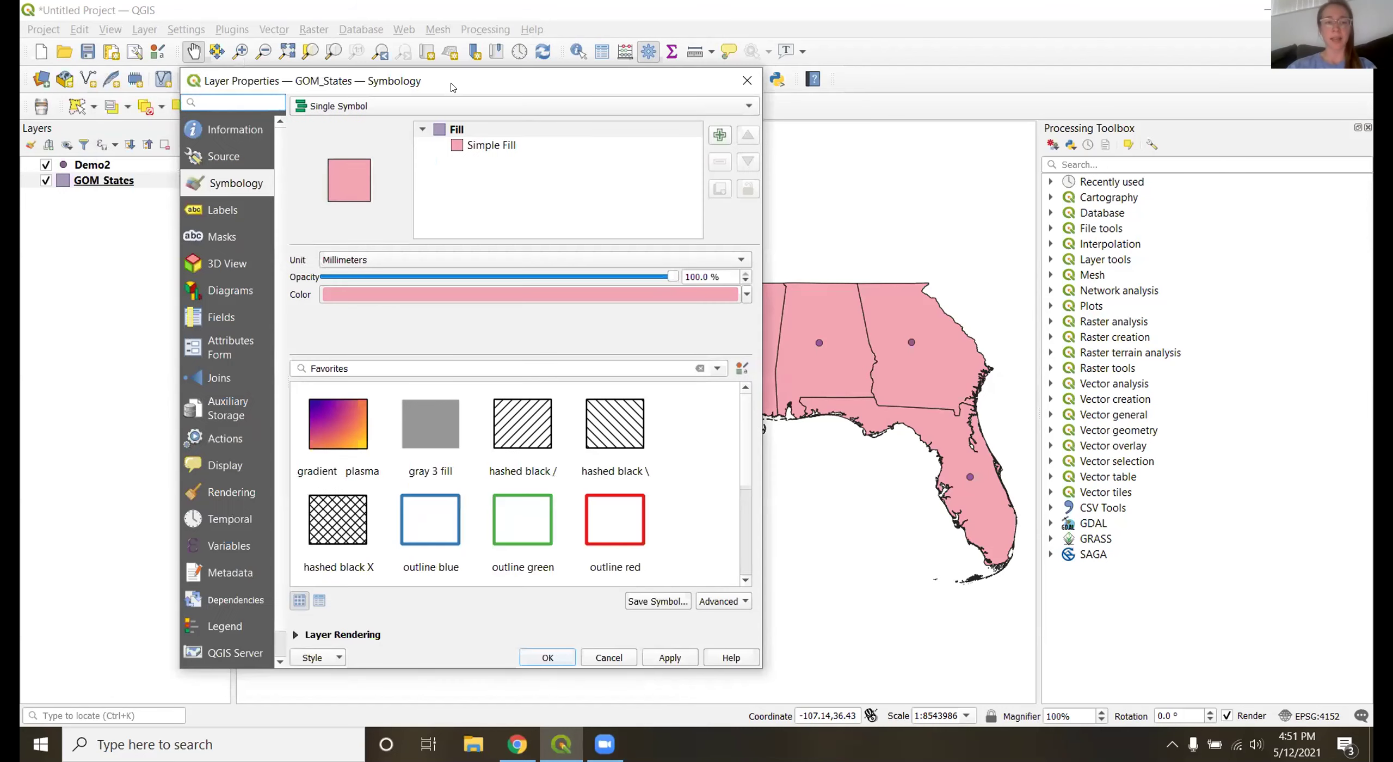
left_click(215, 379)
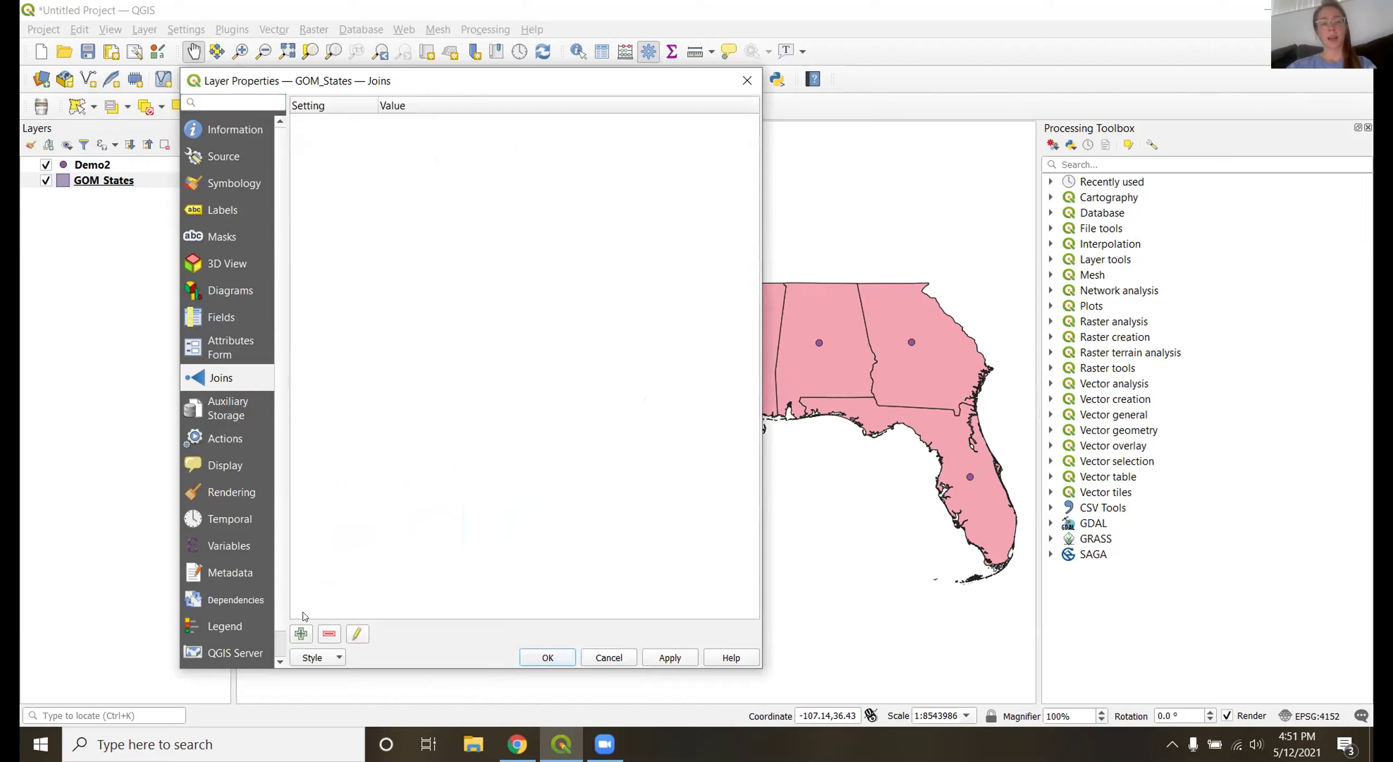
Start a vector join with Demo2 as join layer, State as join field and STATE_NAME as target field.
left_click(301, 634)
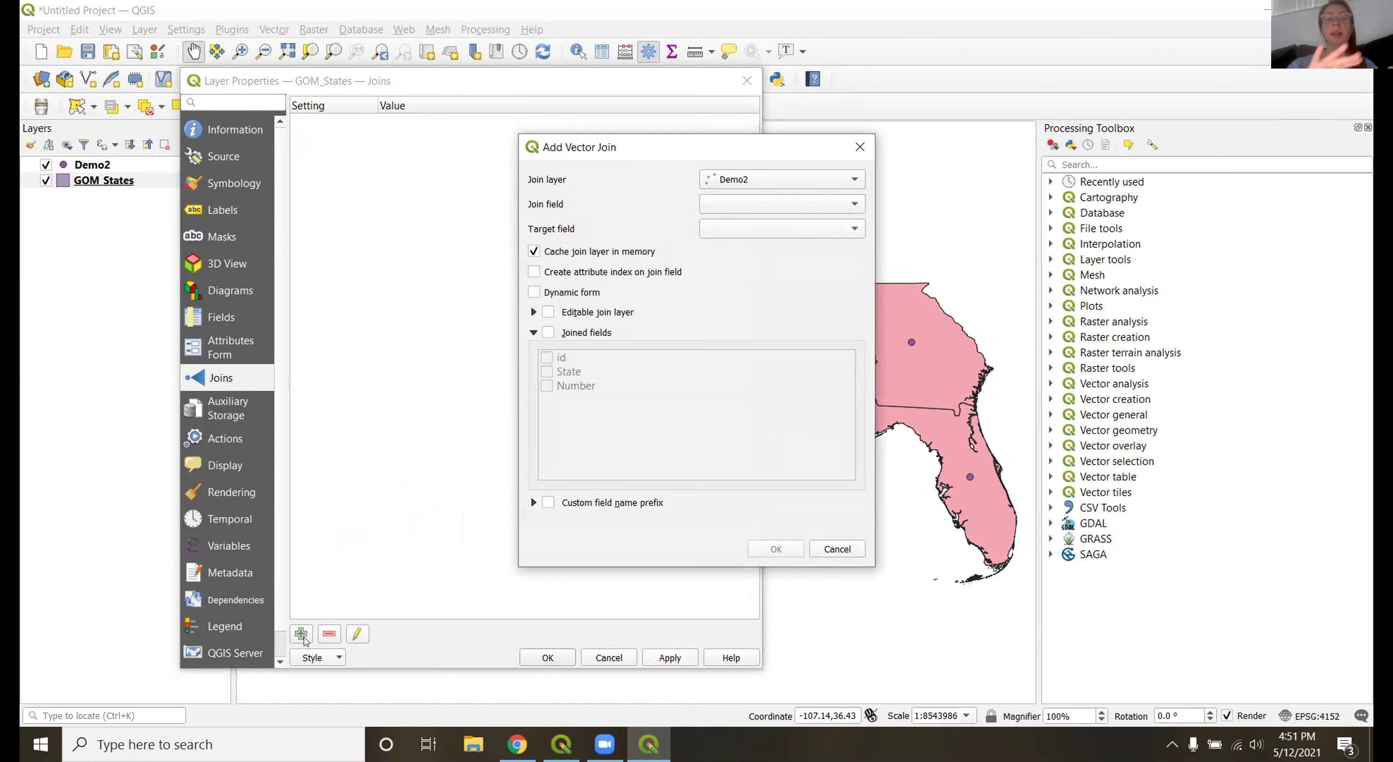
left_click(712, 203)
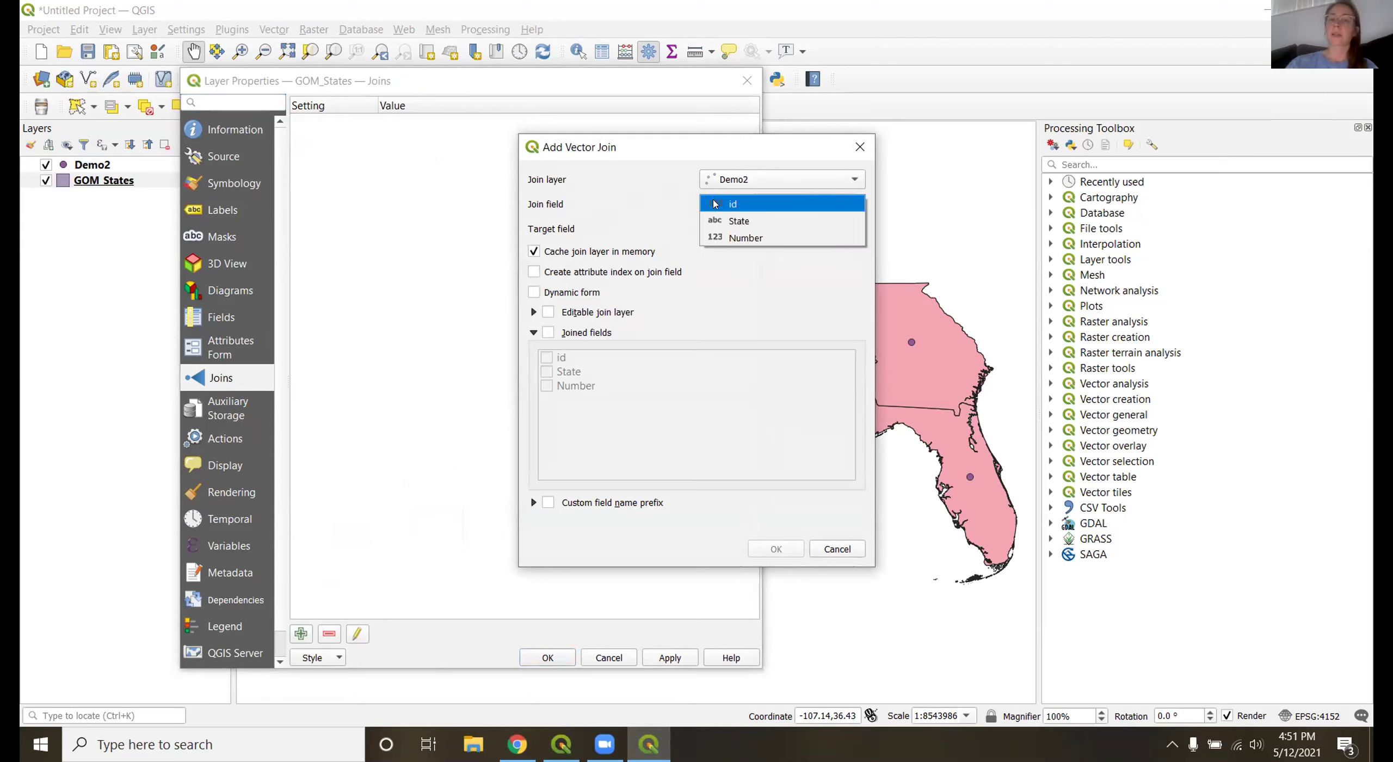
left_click(780, 219)
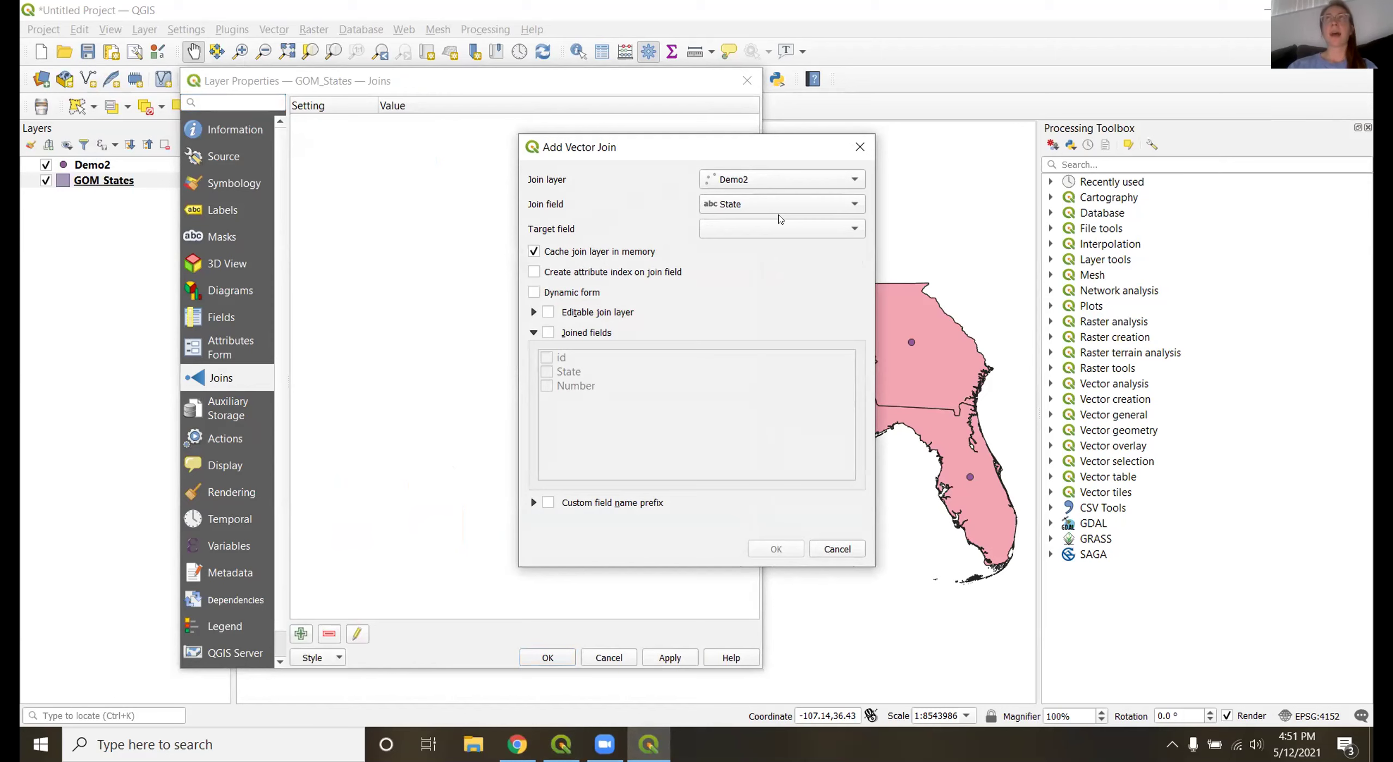
left_click(783, 231)
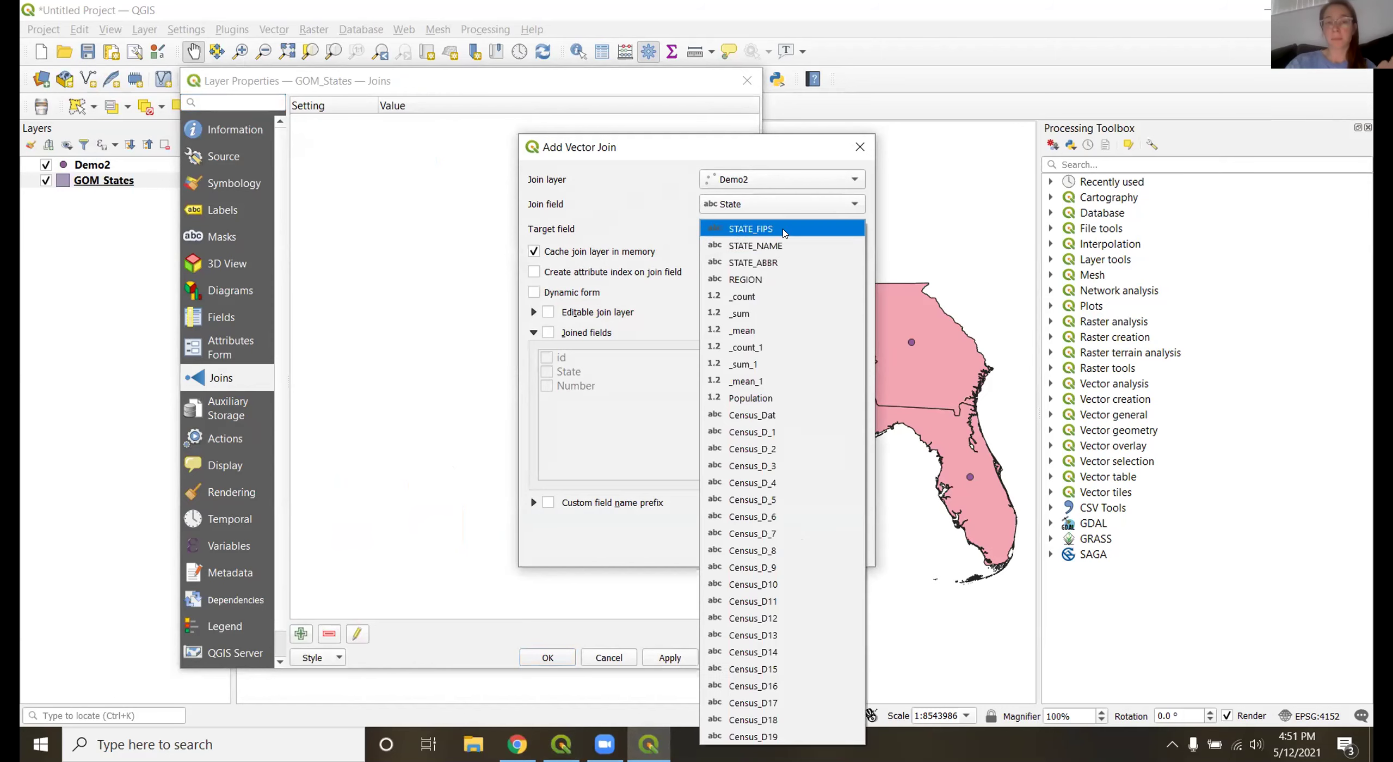
left_click(787, 243)
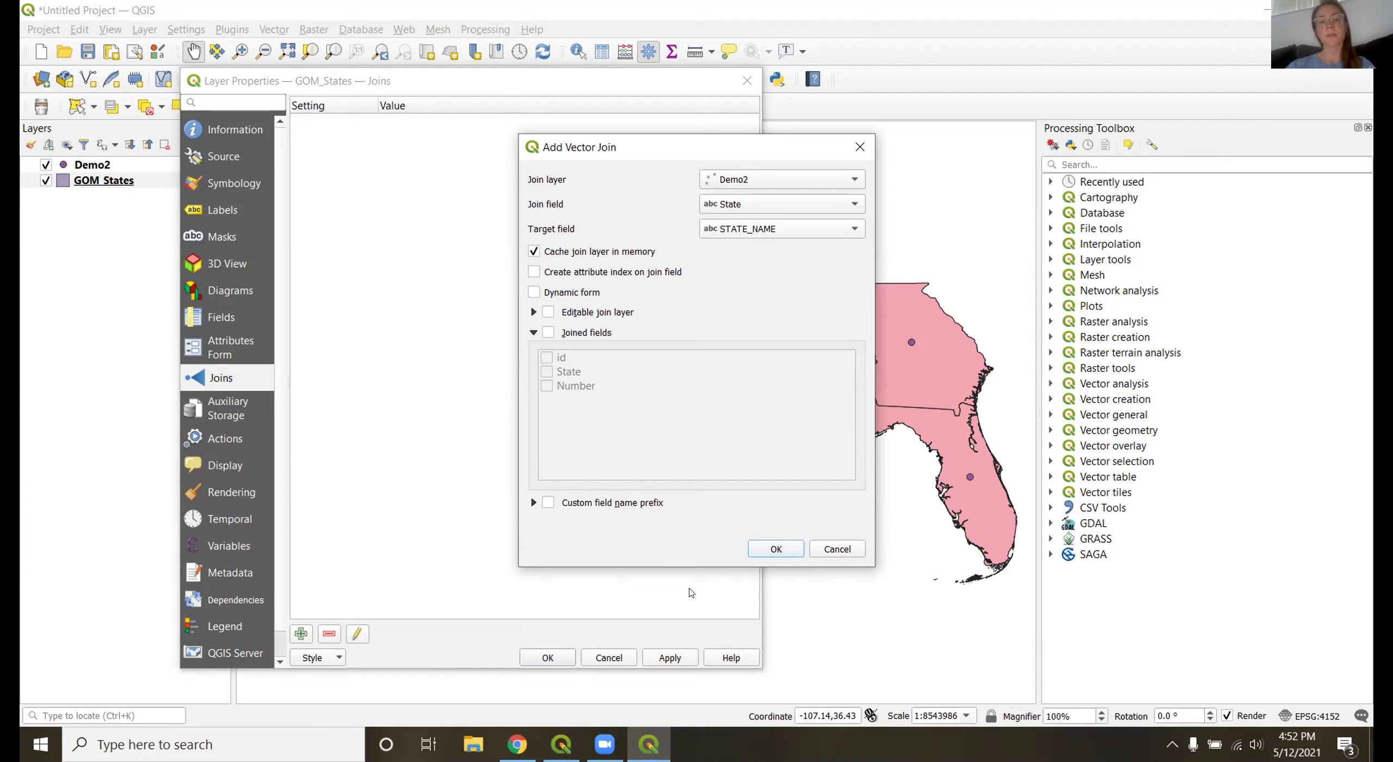
Limit the joined fields to Number and apply the join to the GOM_States layer.
left_click(548, 333)
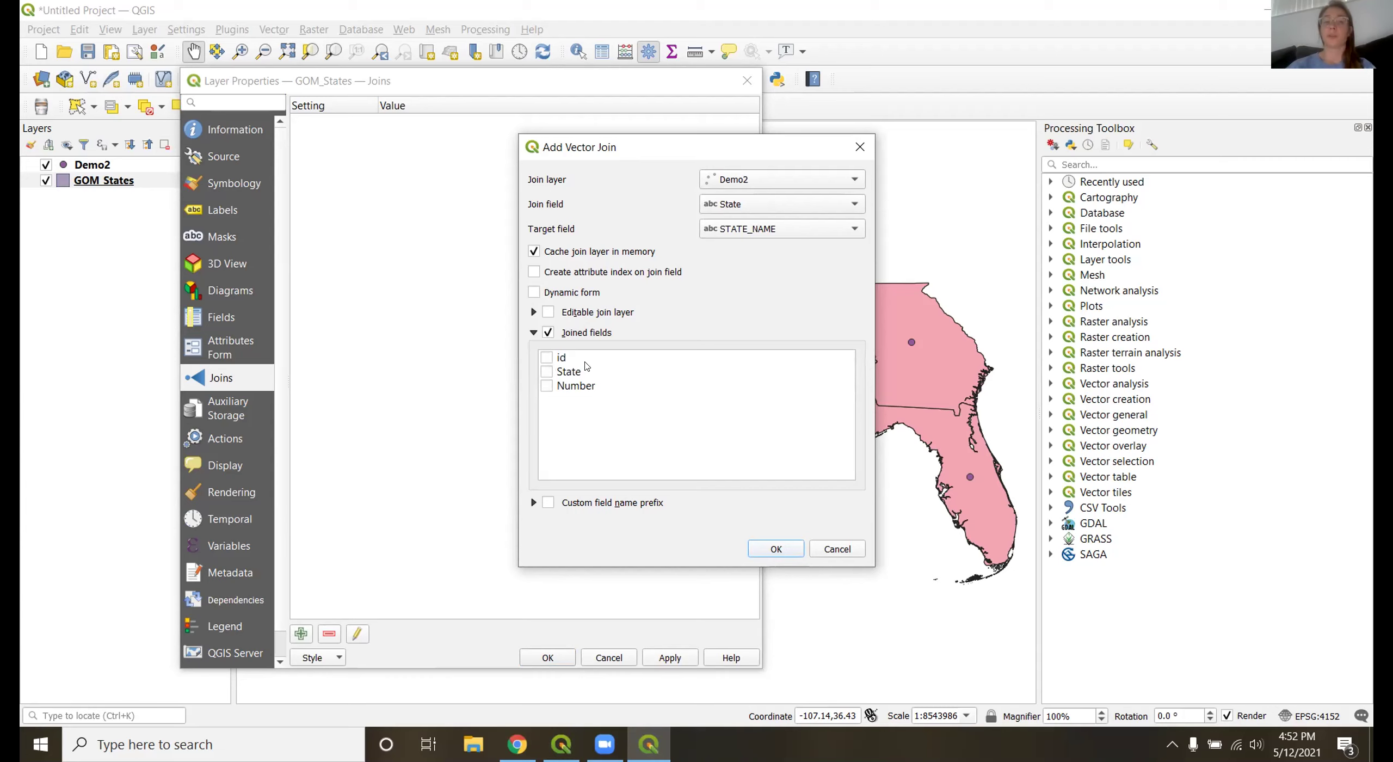
left_click(547, 386)
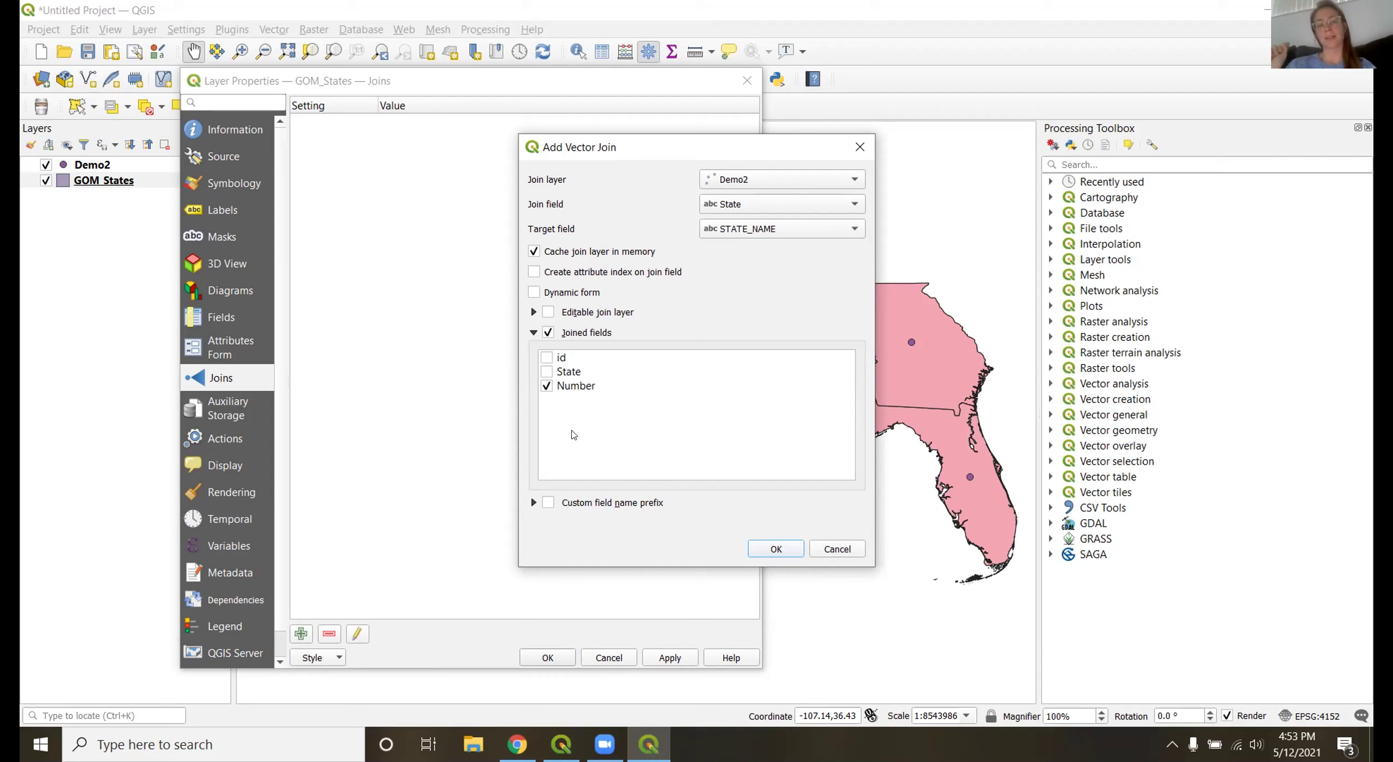
left_click(776, 549)
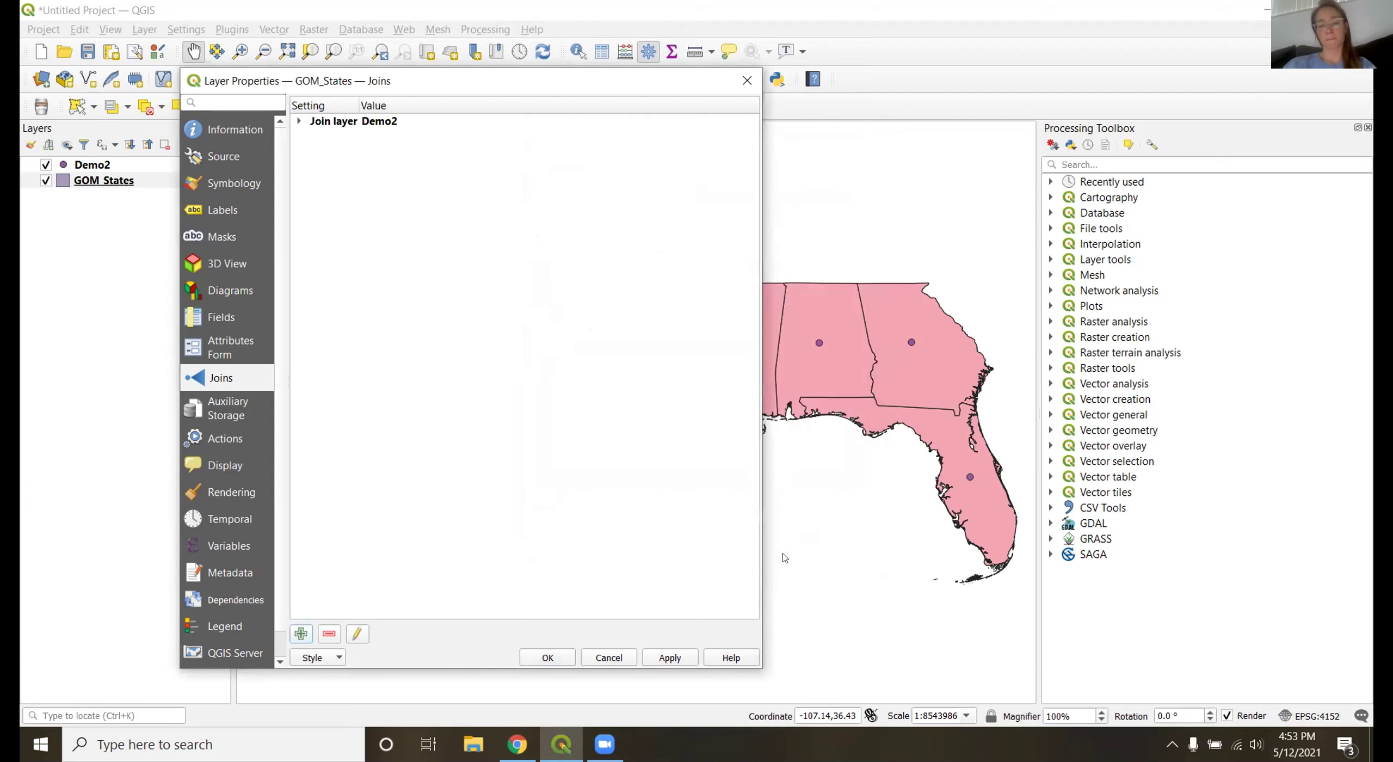
left_click(534, 652)
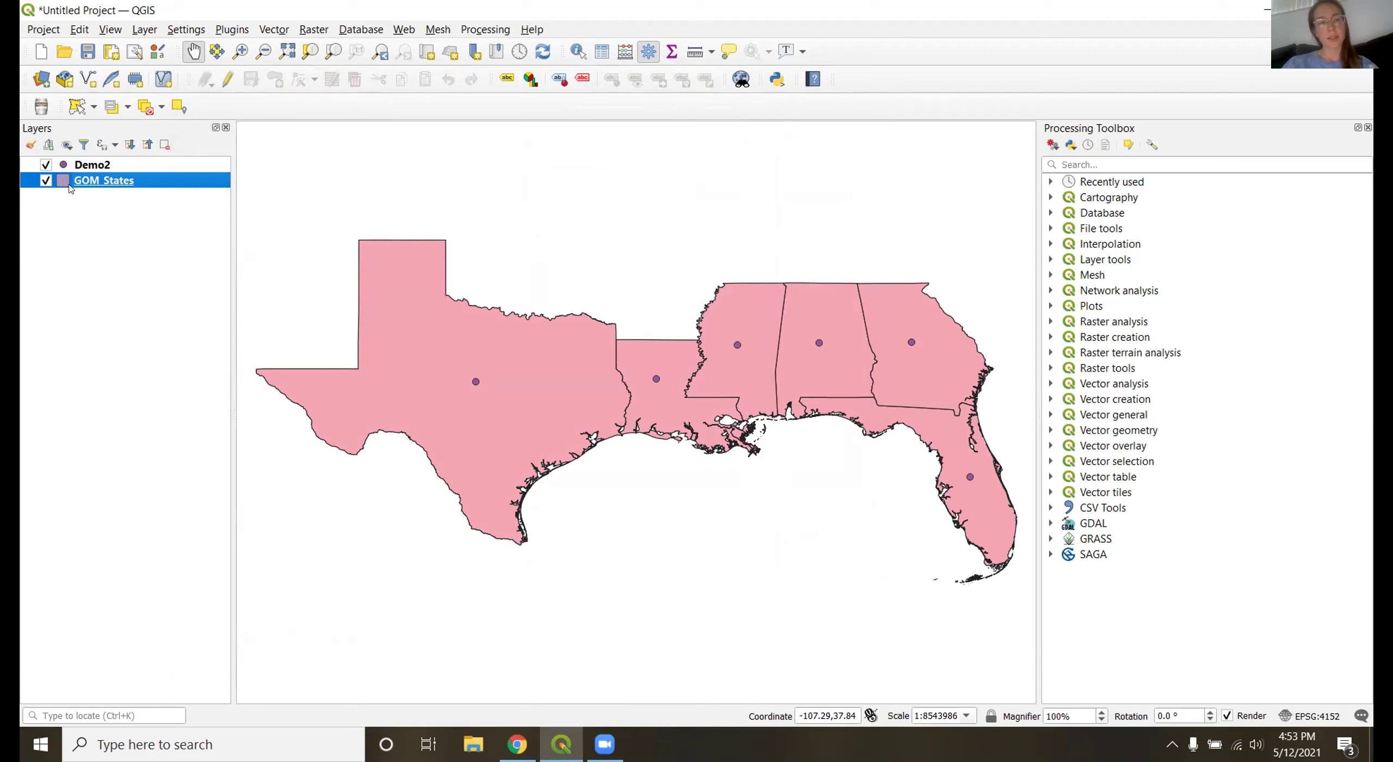
Open the GOM_States attribute table and check the joined Demo2_Number column.
left_click(601, 51)
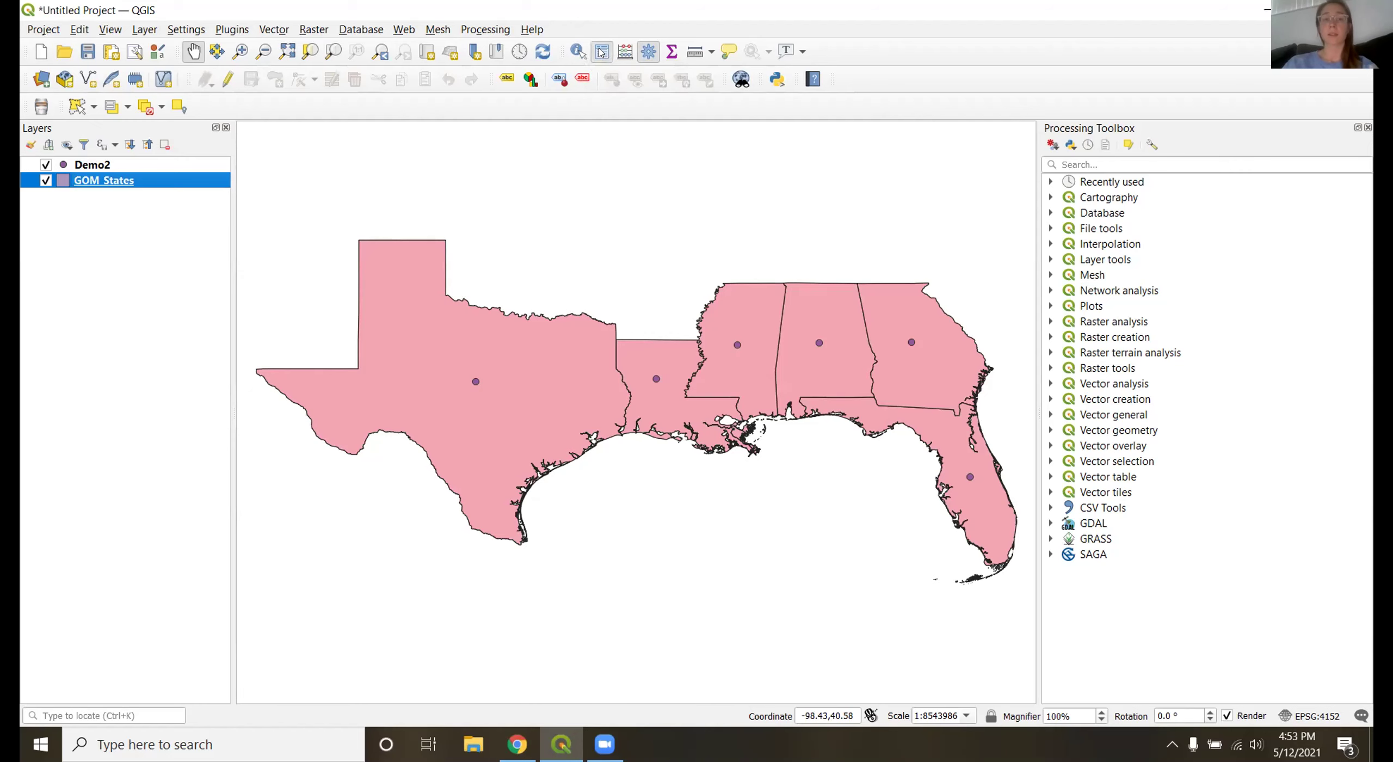
scroll(725, 326, "right", 10)
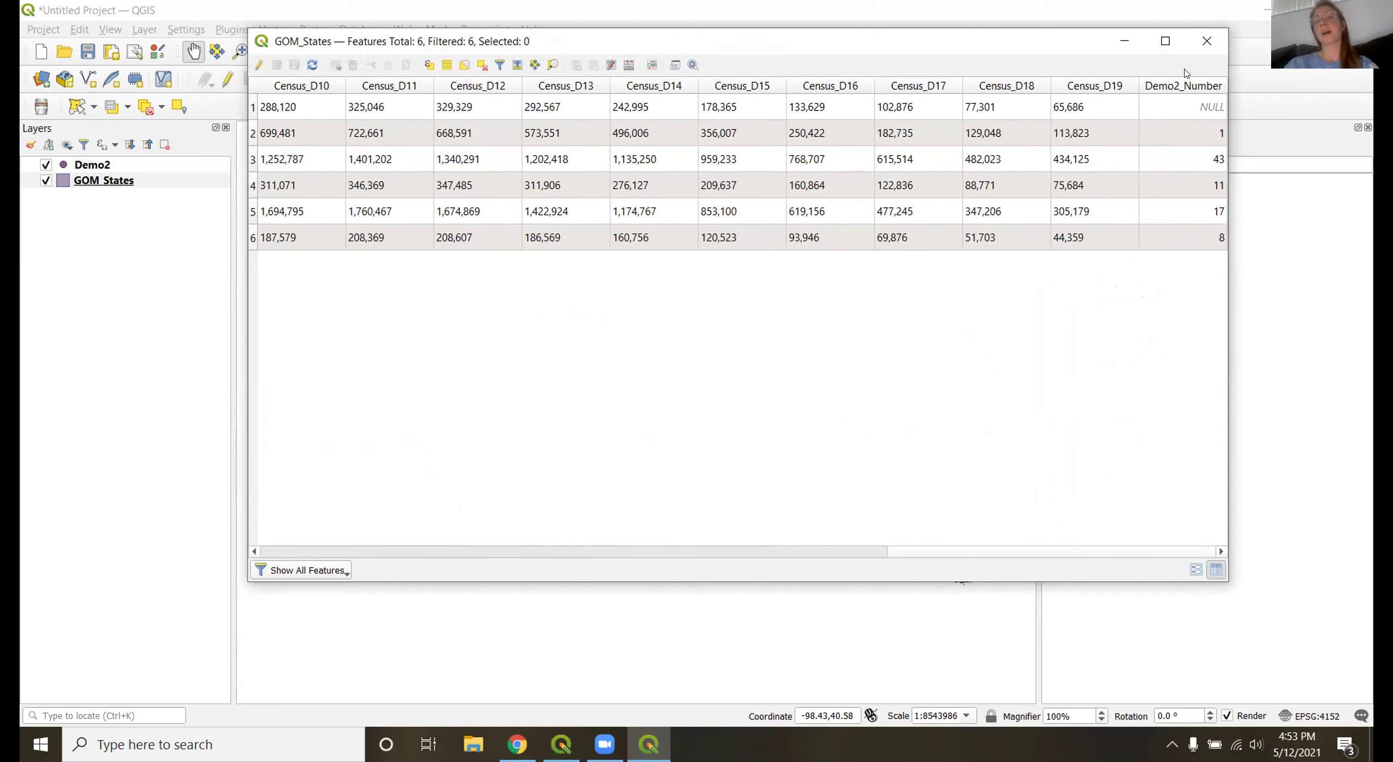
Close the GOM_States attribute table and hide the Demo2 point layer on the map.
left_click_drag(1045, 46, 858, 75)
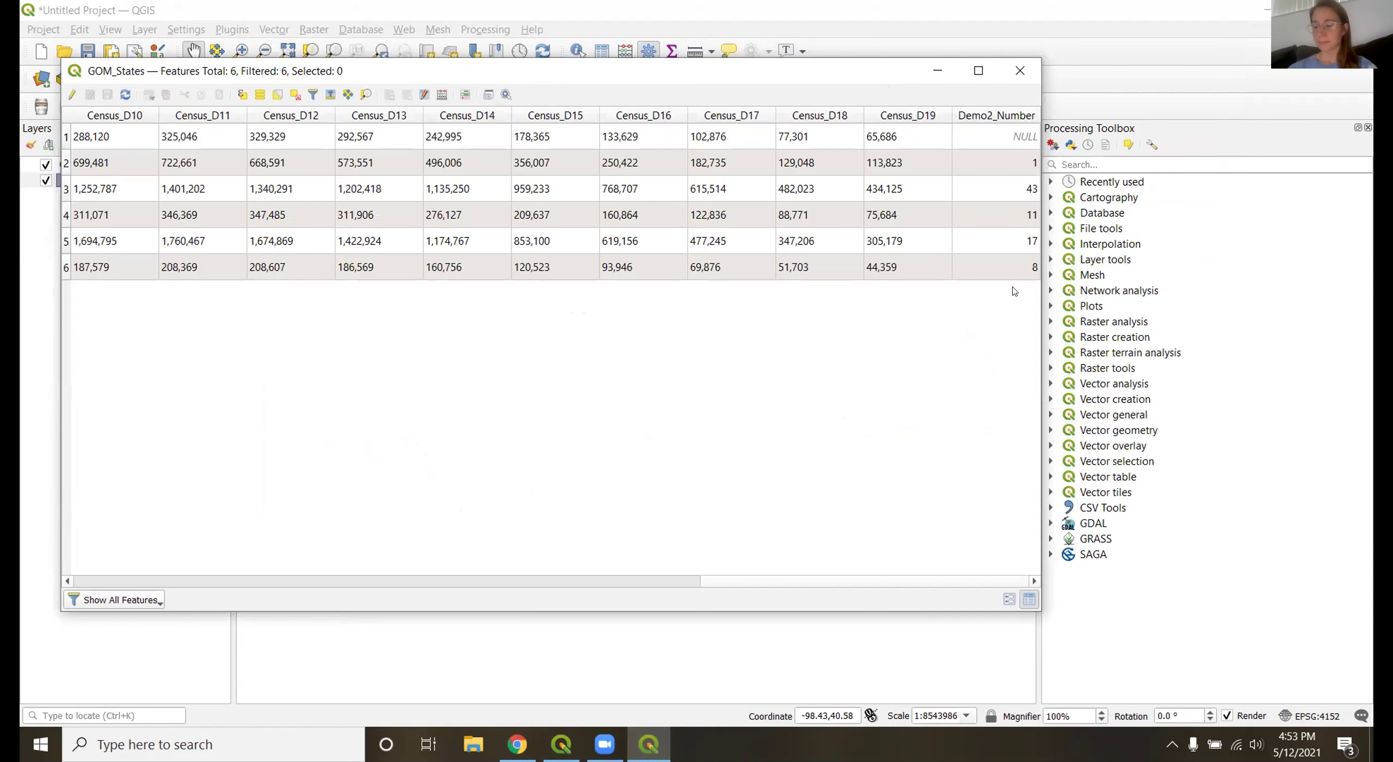
left_click(1019, 69)
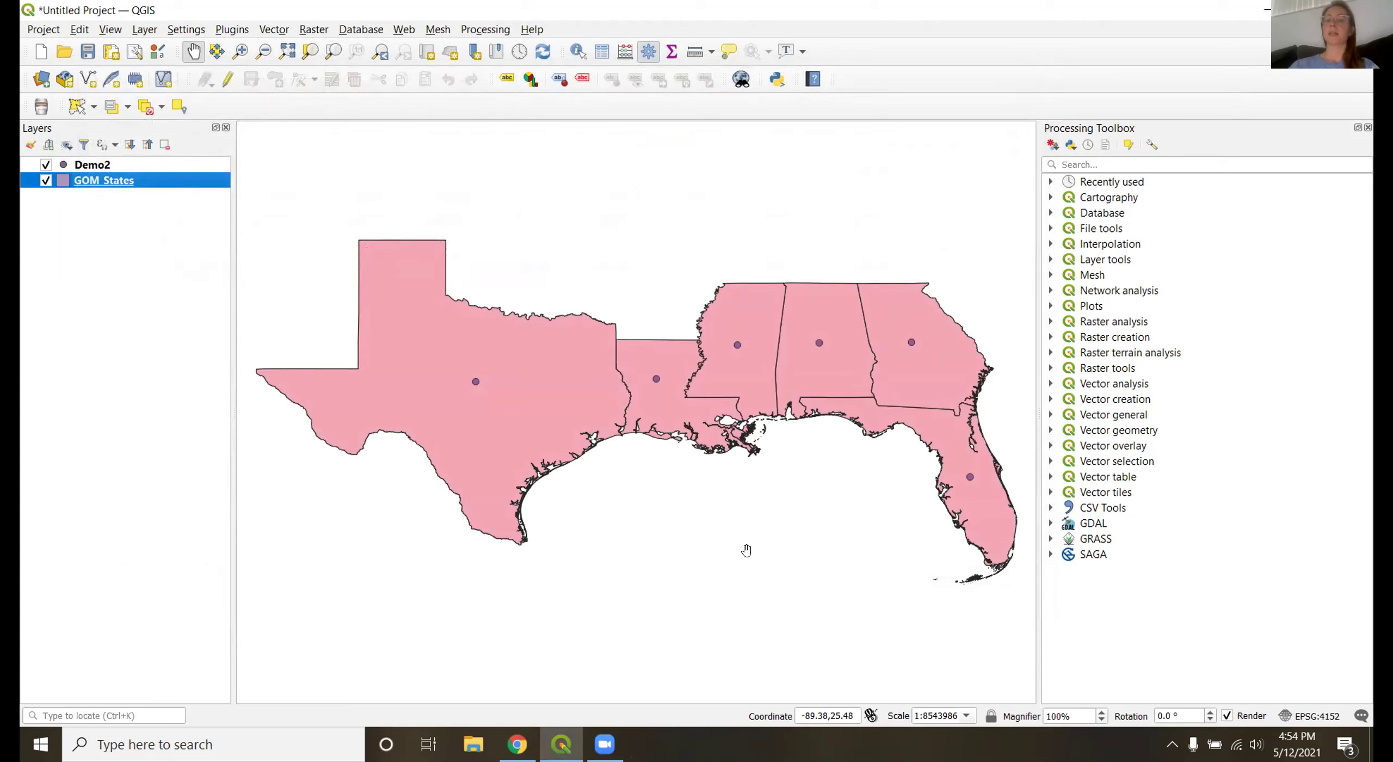
left_click(46, 164)
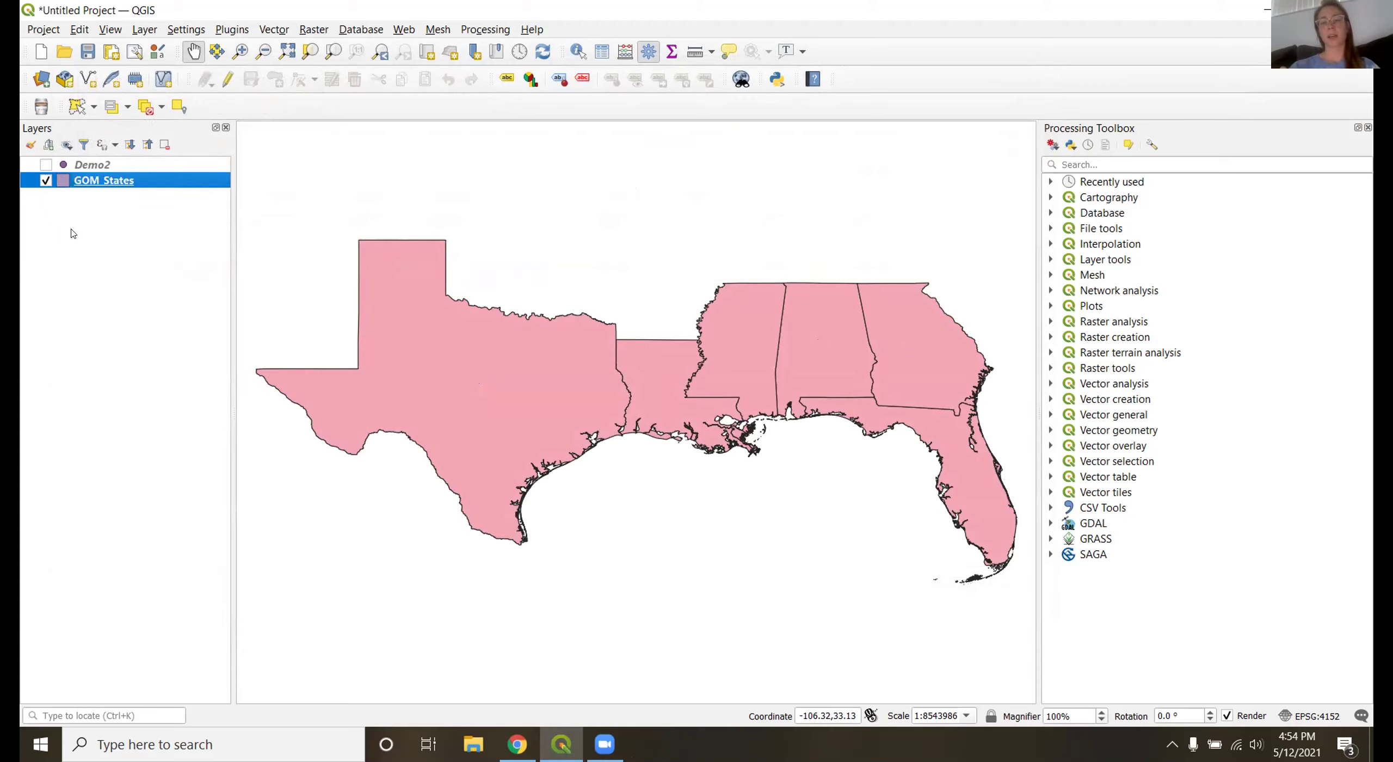
Turn on Single Labels for the GOM_States layer with STATE_NAME as the label value.
double_click(88, 186)
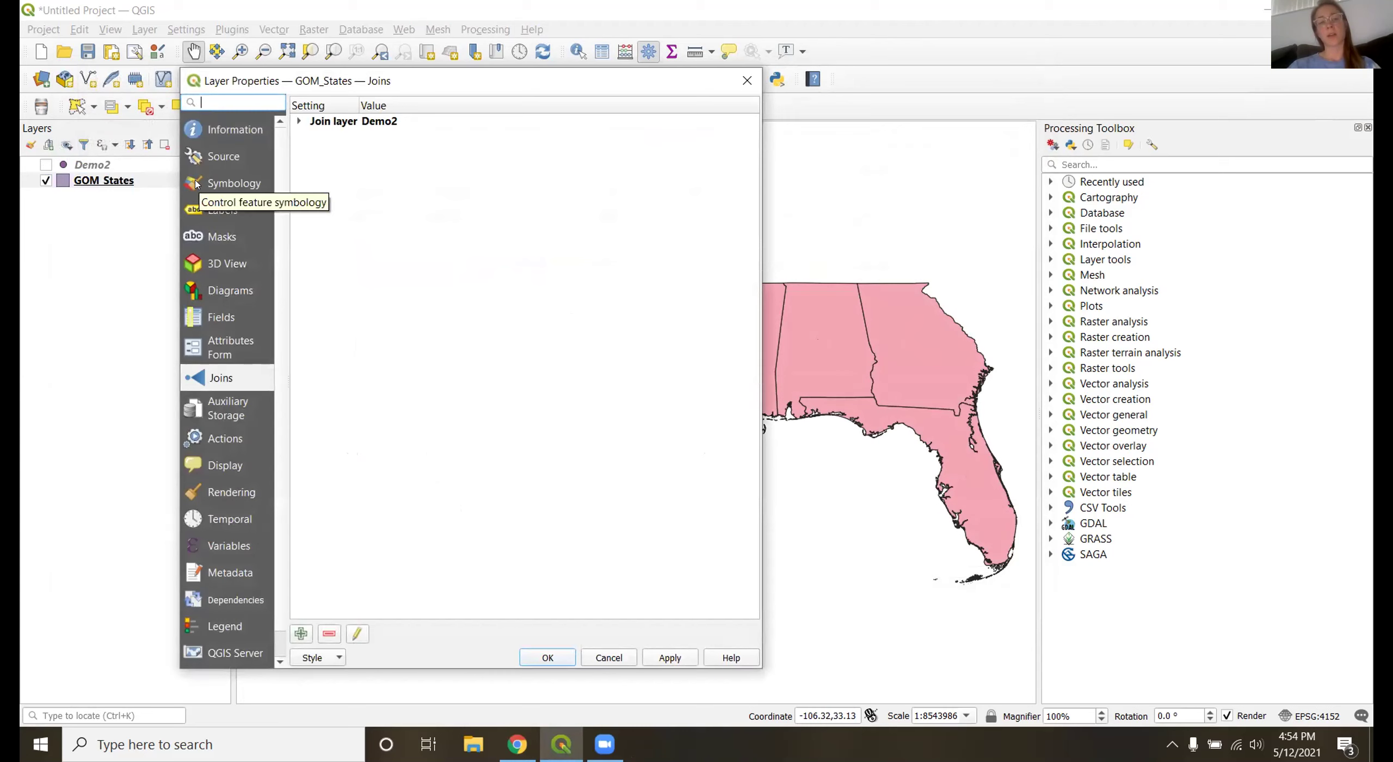
left_click(205, 213)
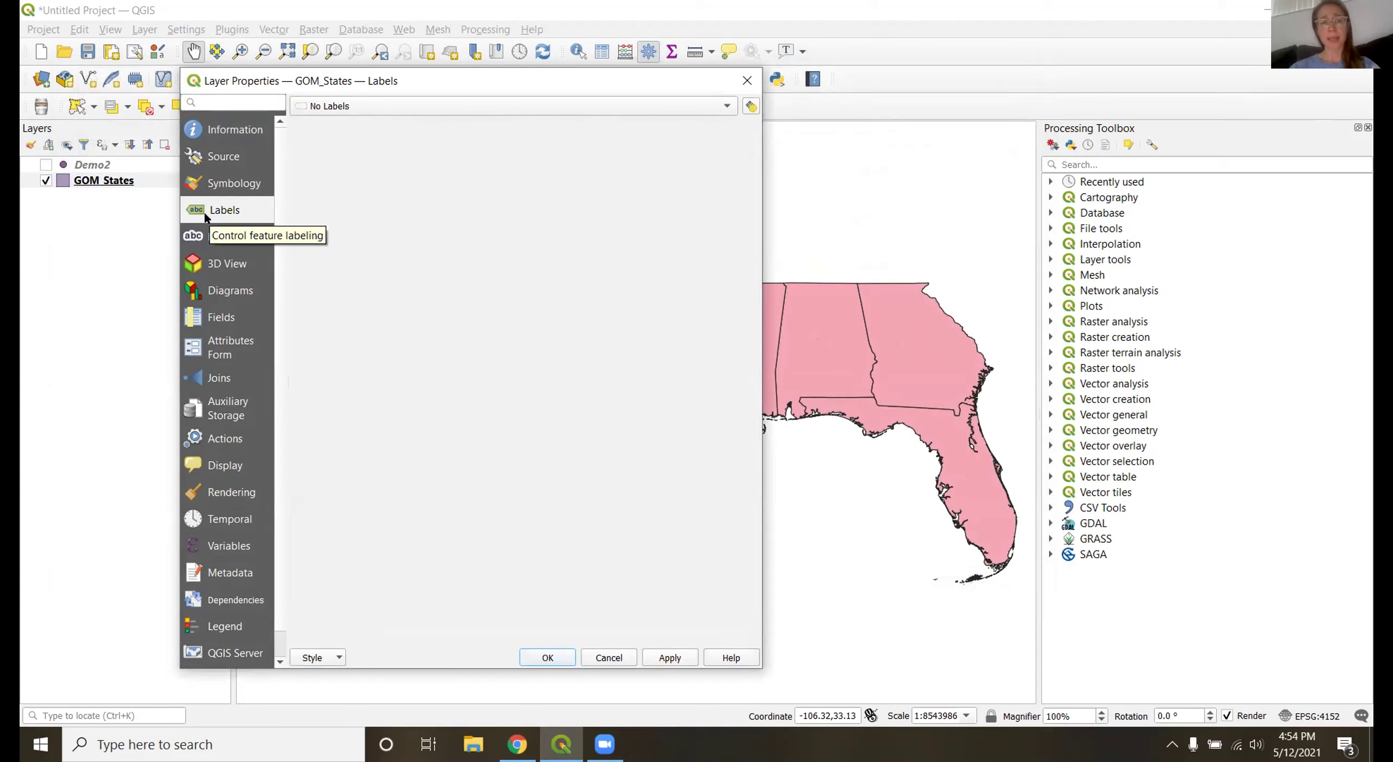
left_click(450, 107)
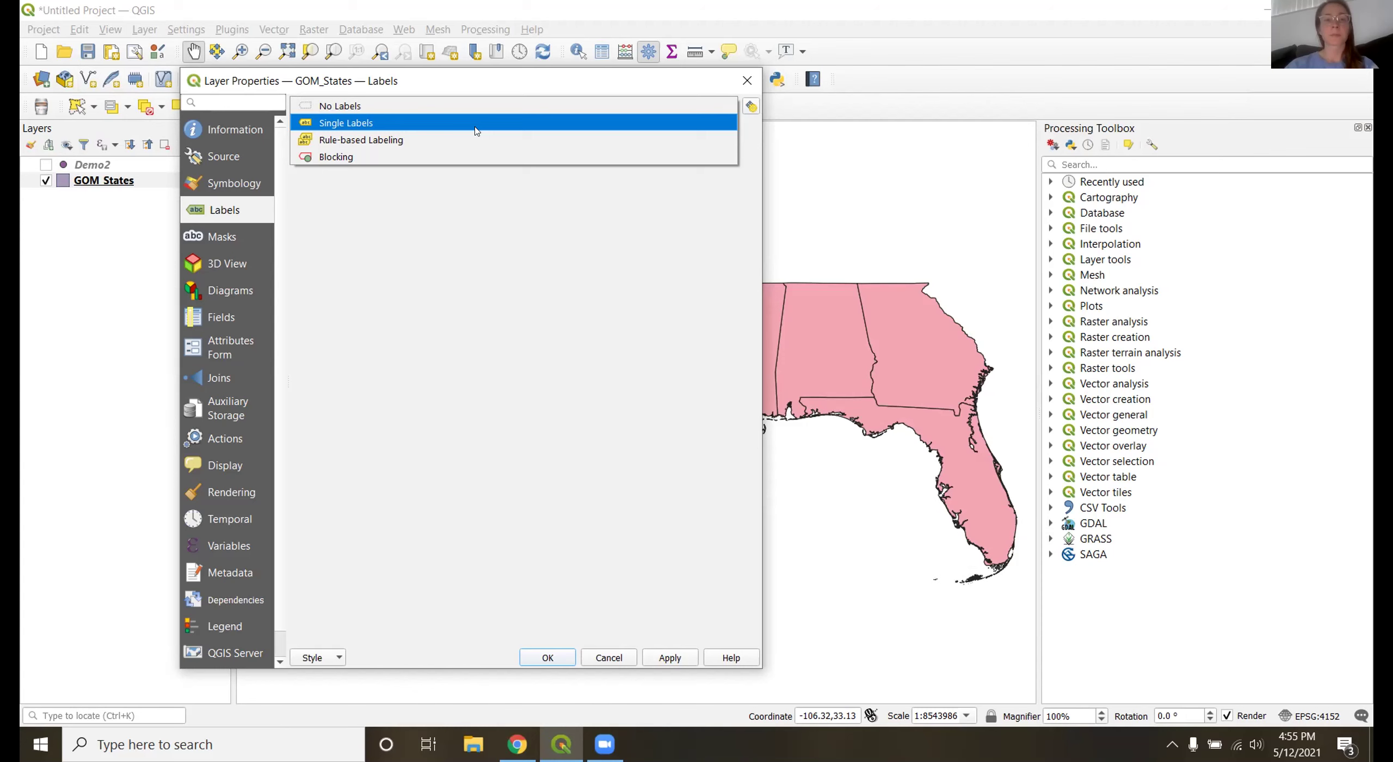
left_click(475, 128)
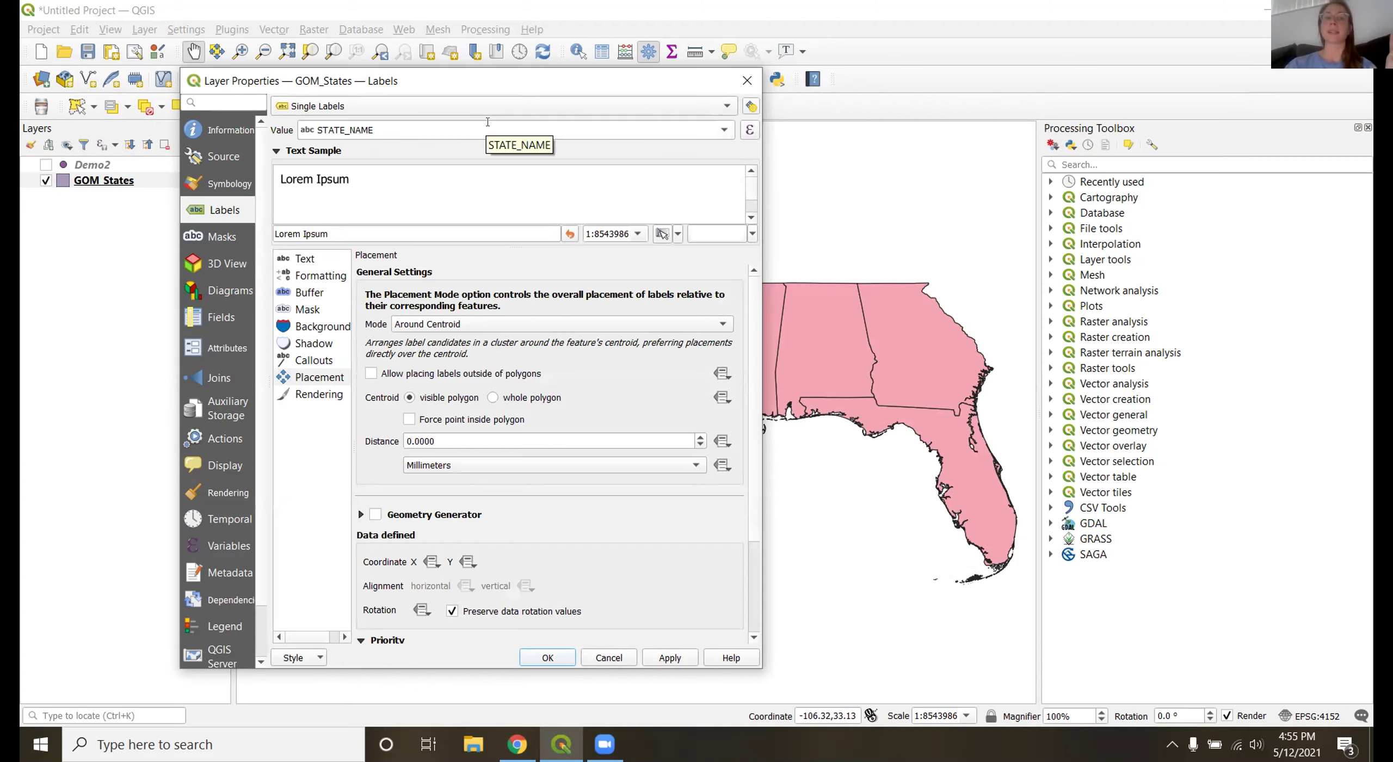
left_click(723, 130)
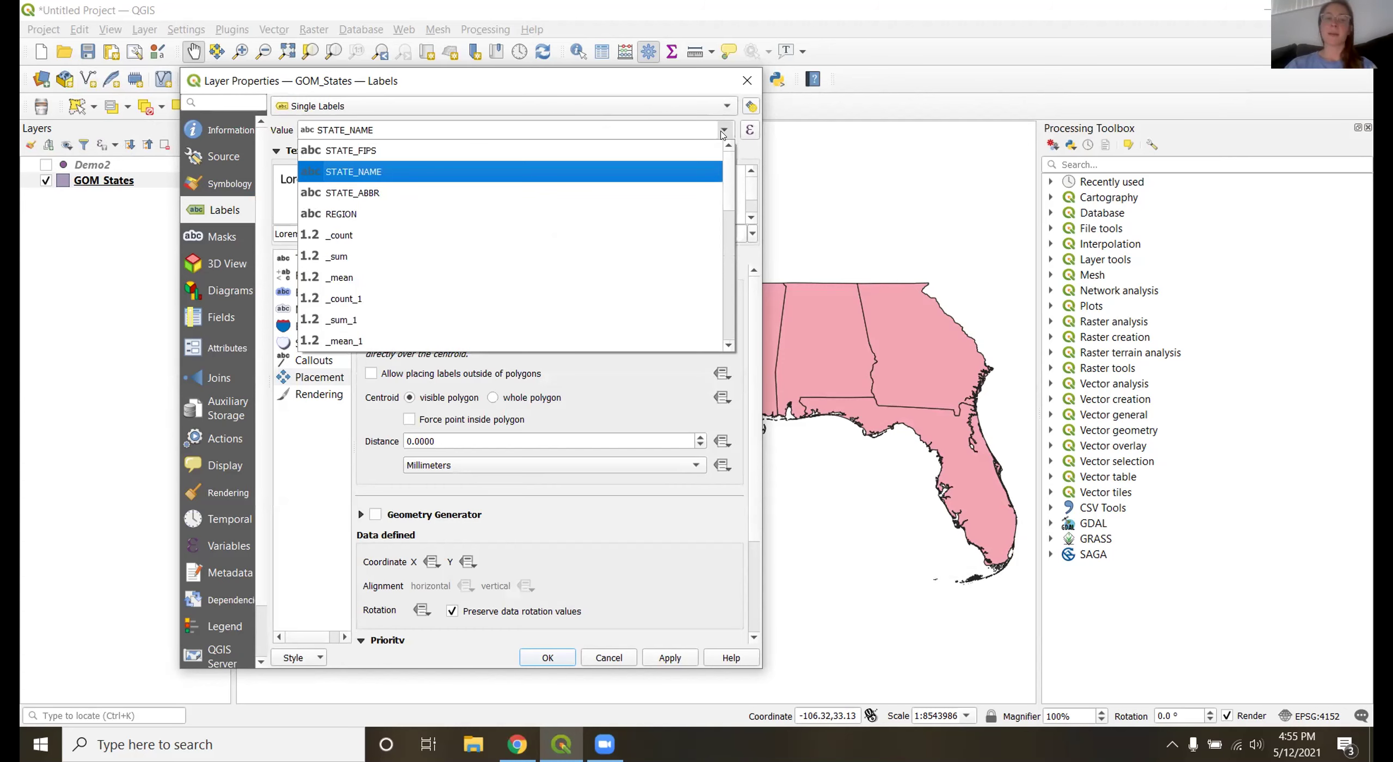
left_click(680, 173)
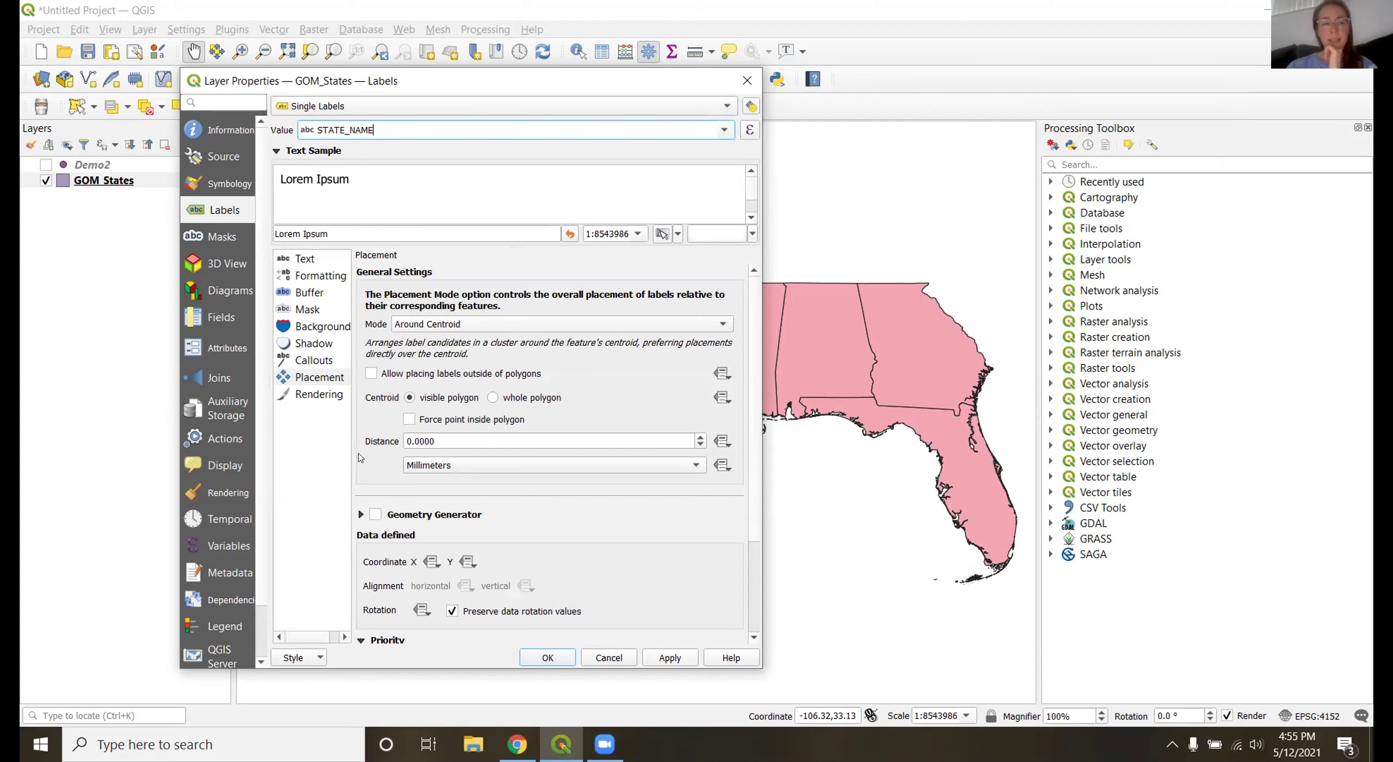
Add a drawn background and a drop shadow to the GOM_States labels.
left_click(327, 326)
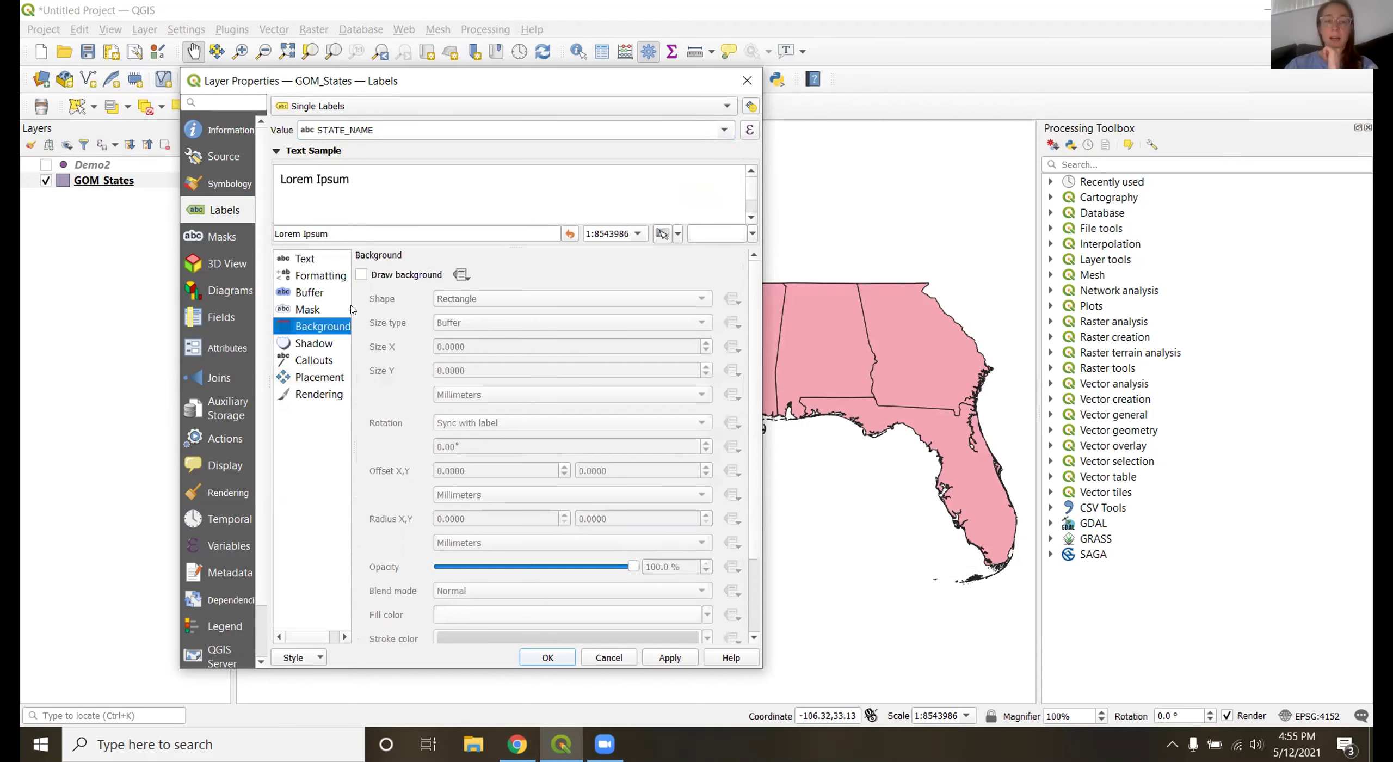
left_click(362, 276)
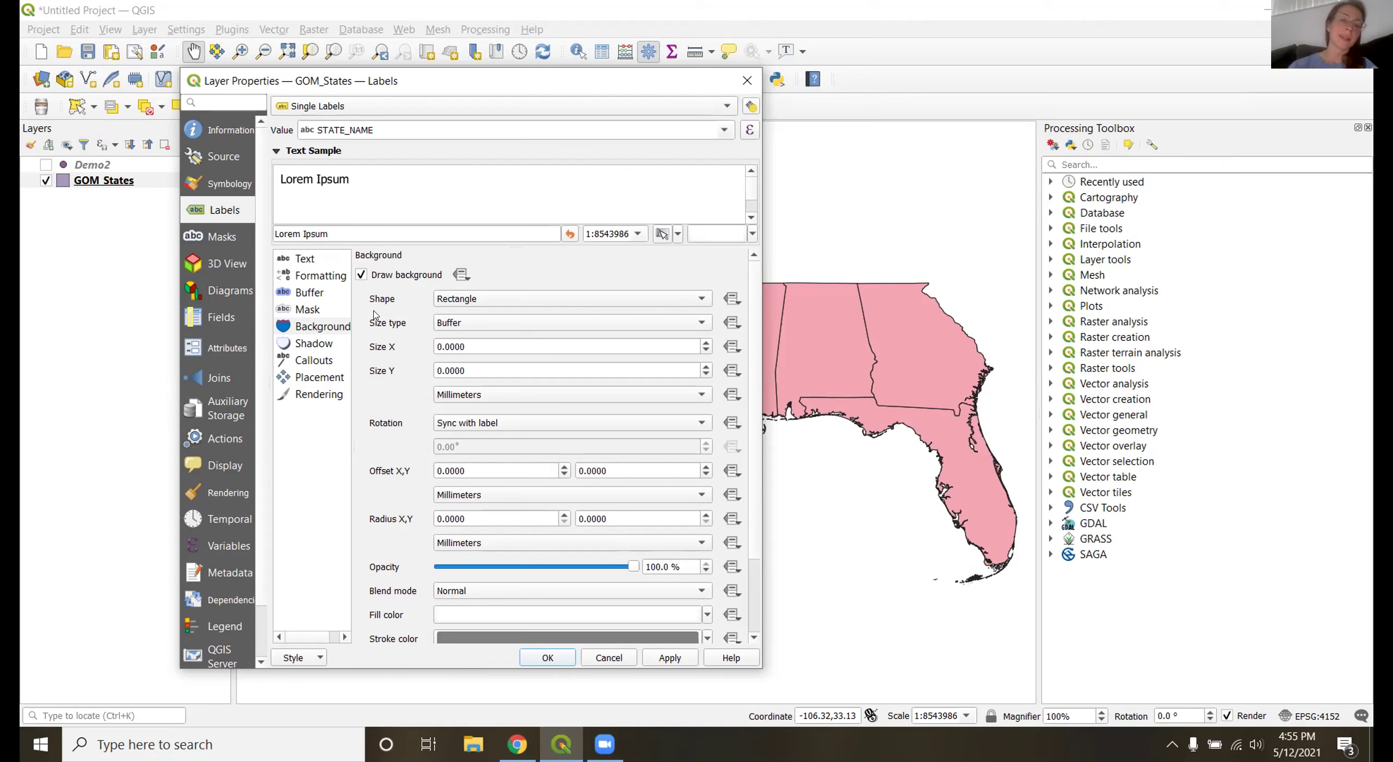
left_click(332, 342)
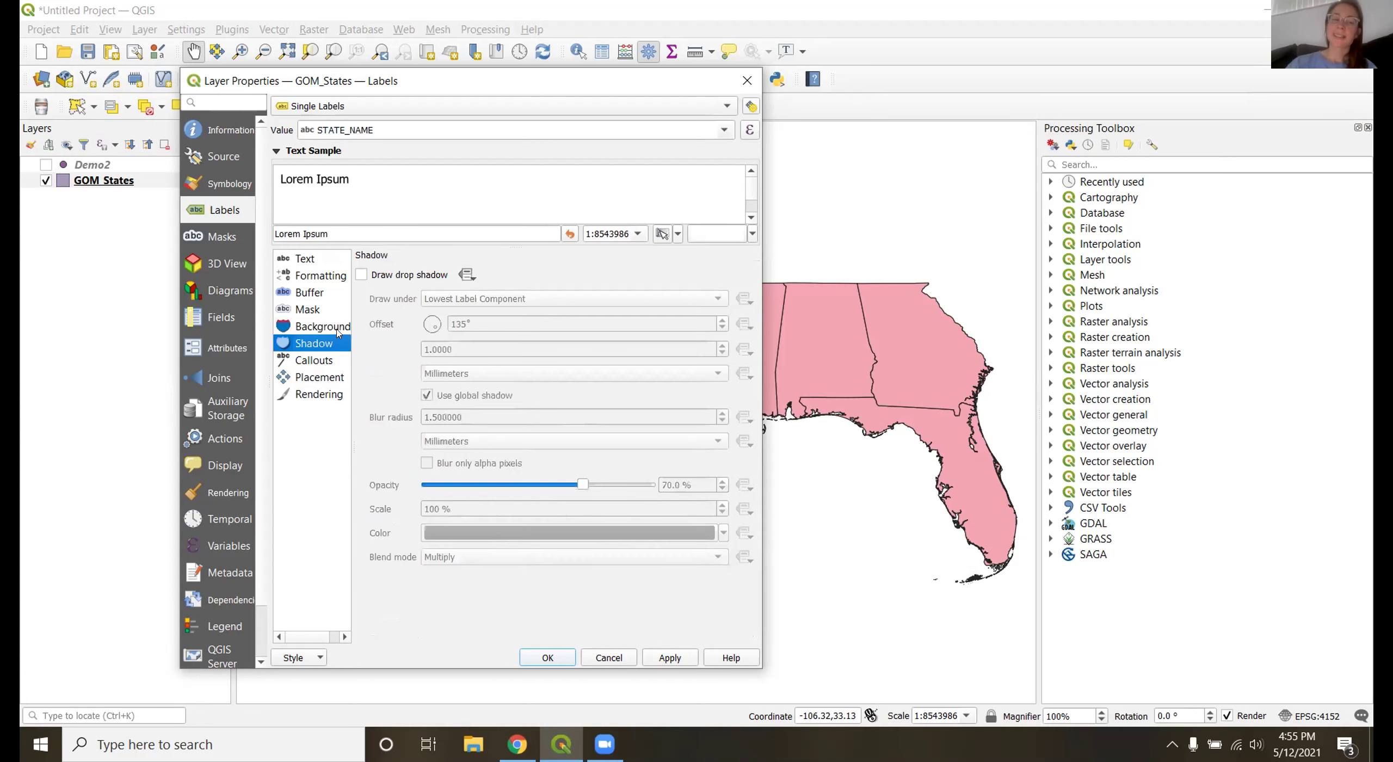
left_click(361, 275)
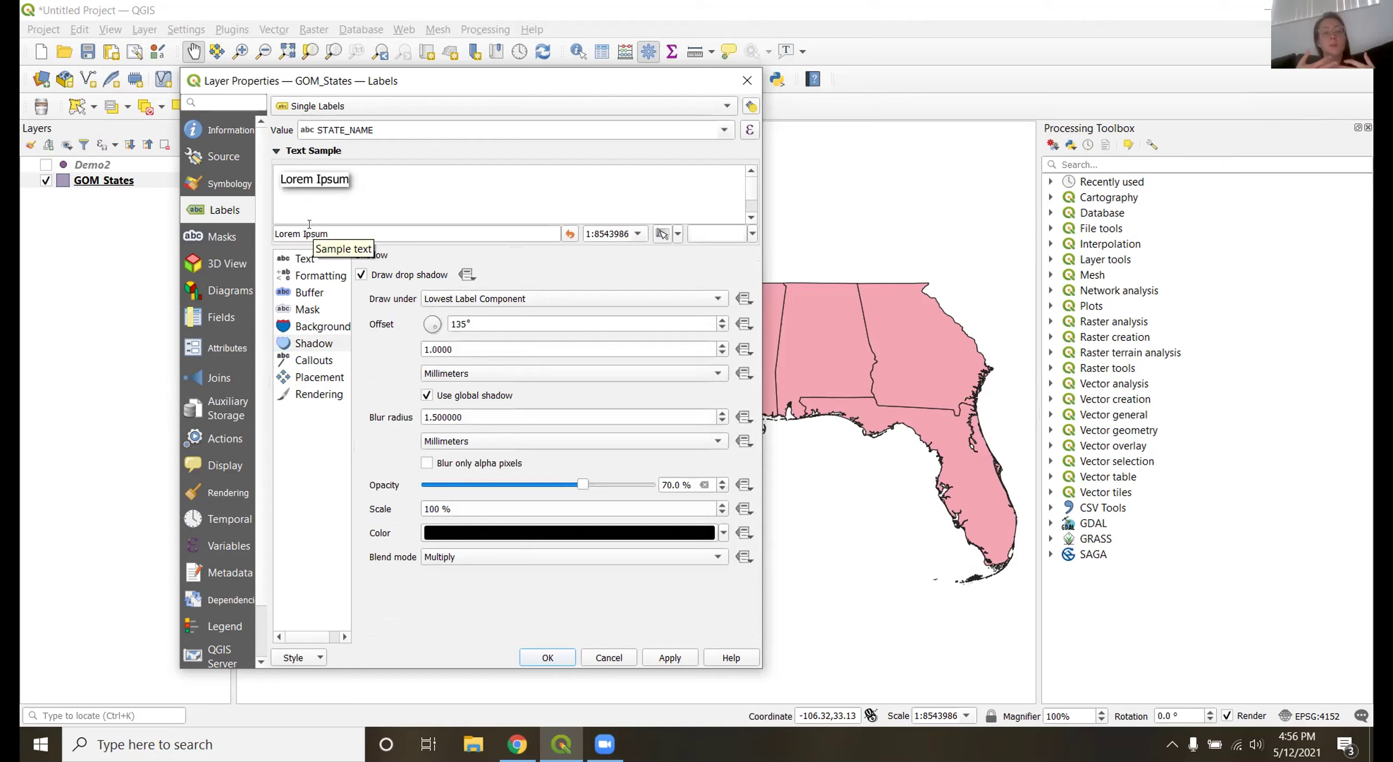
Set the label placement mode to Offset from Centroid, review the text style options, and apply the labels to GOM_States.
left_click(340, 376)
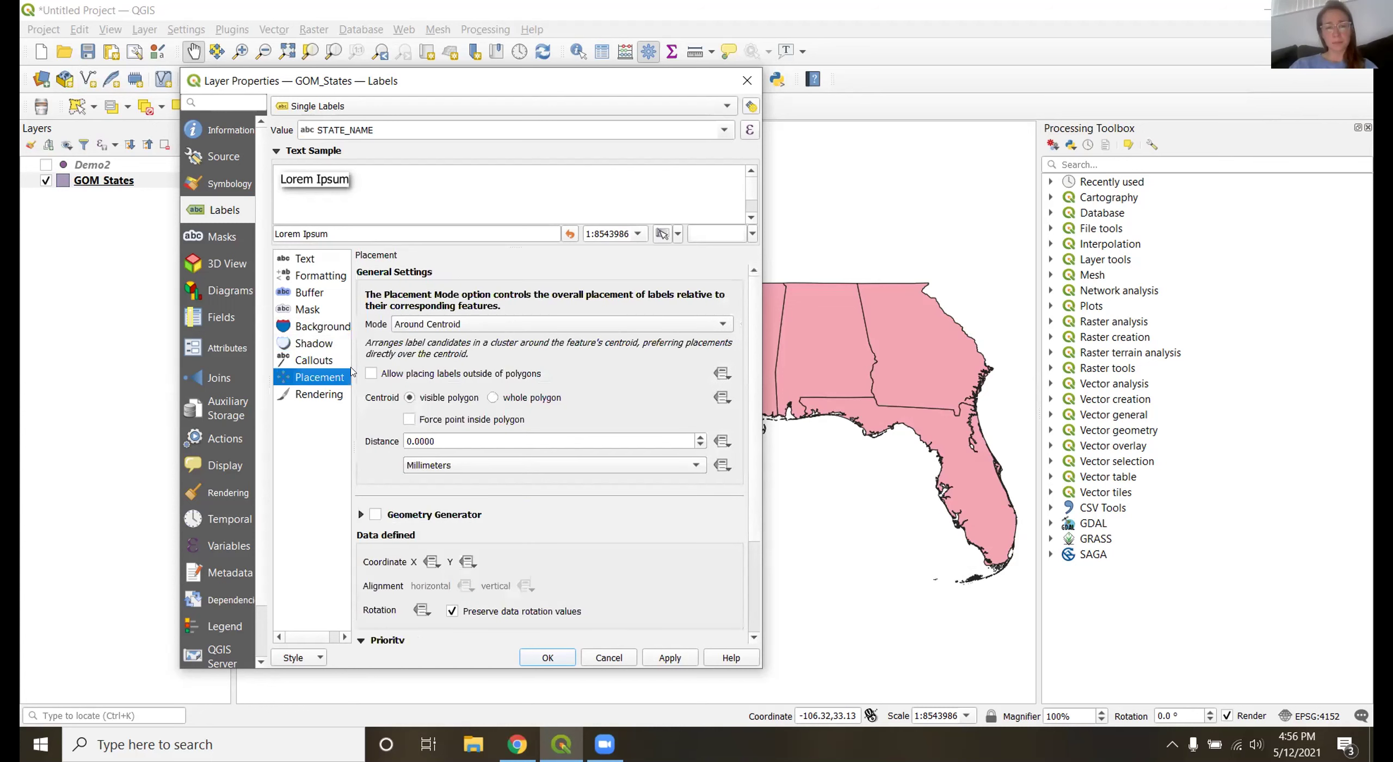
left_click(423, 325)
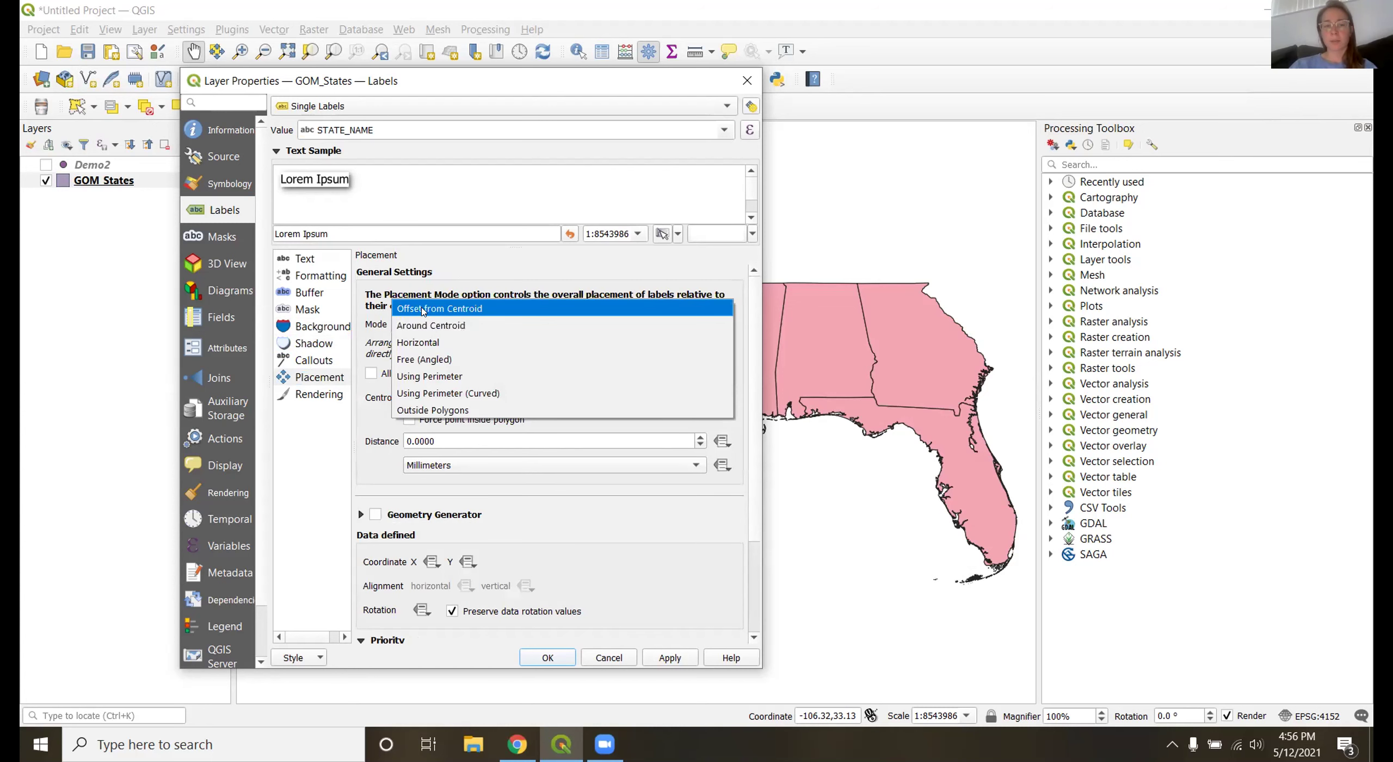
left_click(423, 308)
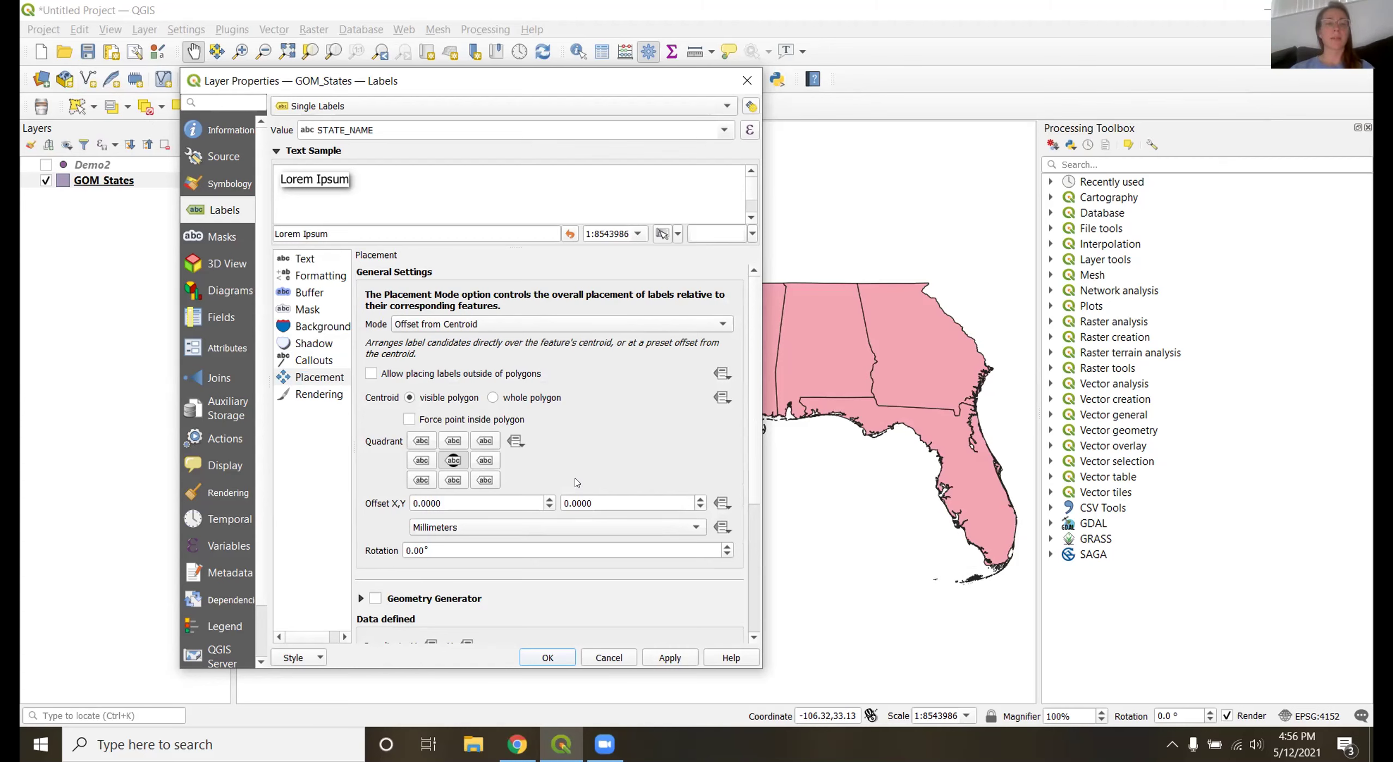
left_click(321, 260)
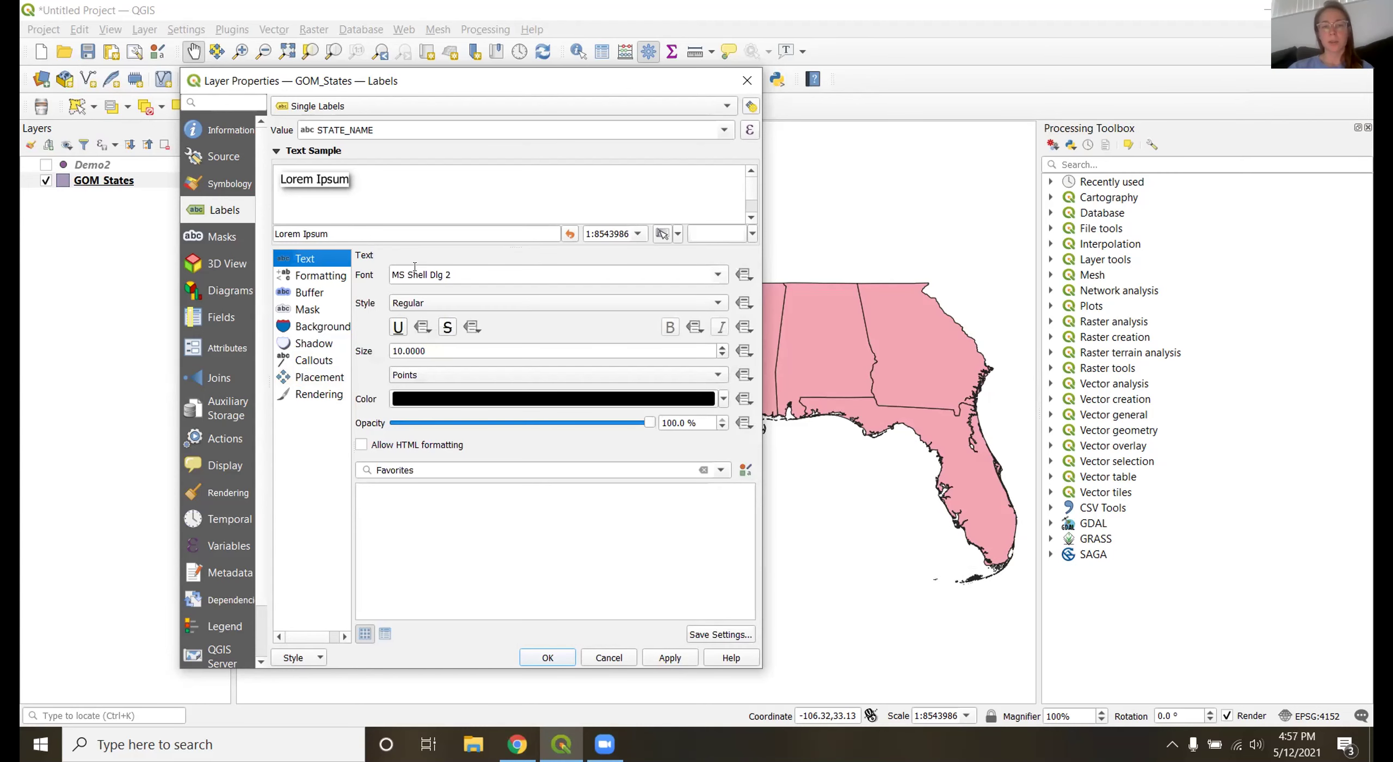
left_click(441, 303)
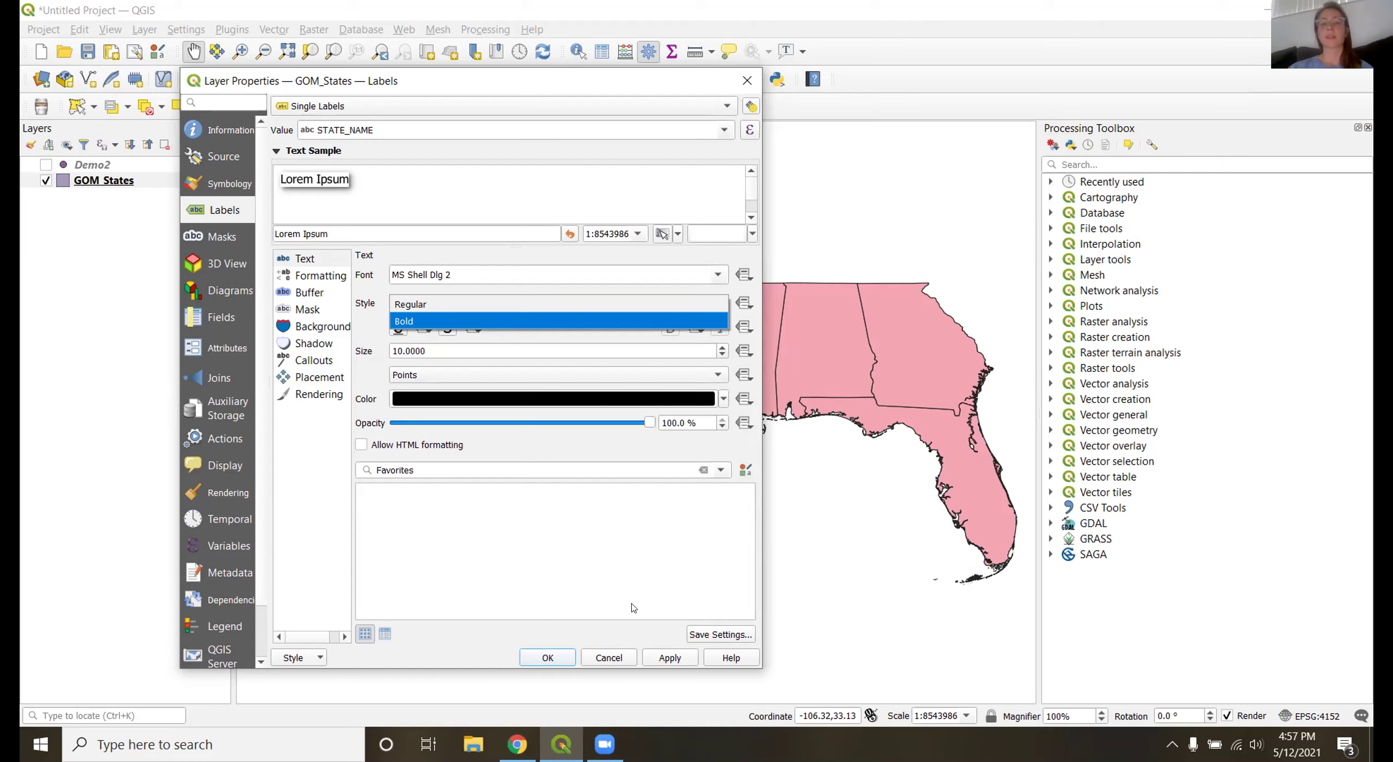
left_click(659, 663)
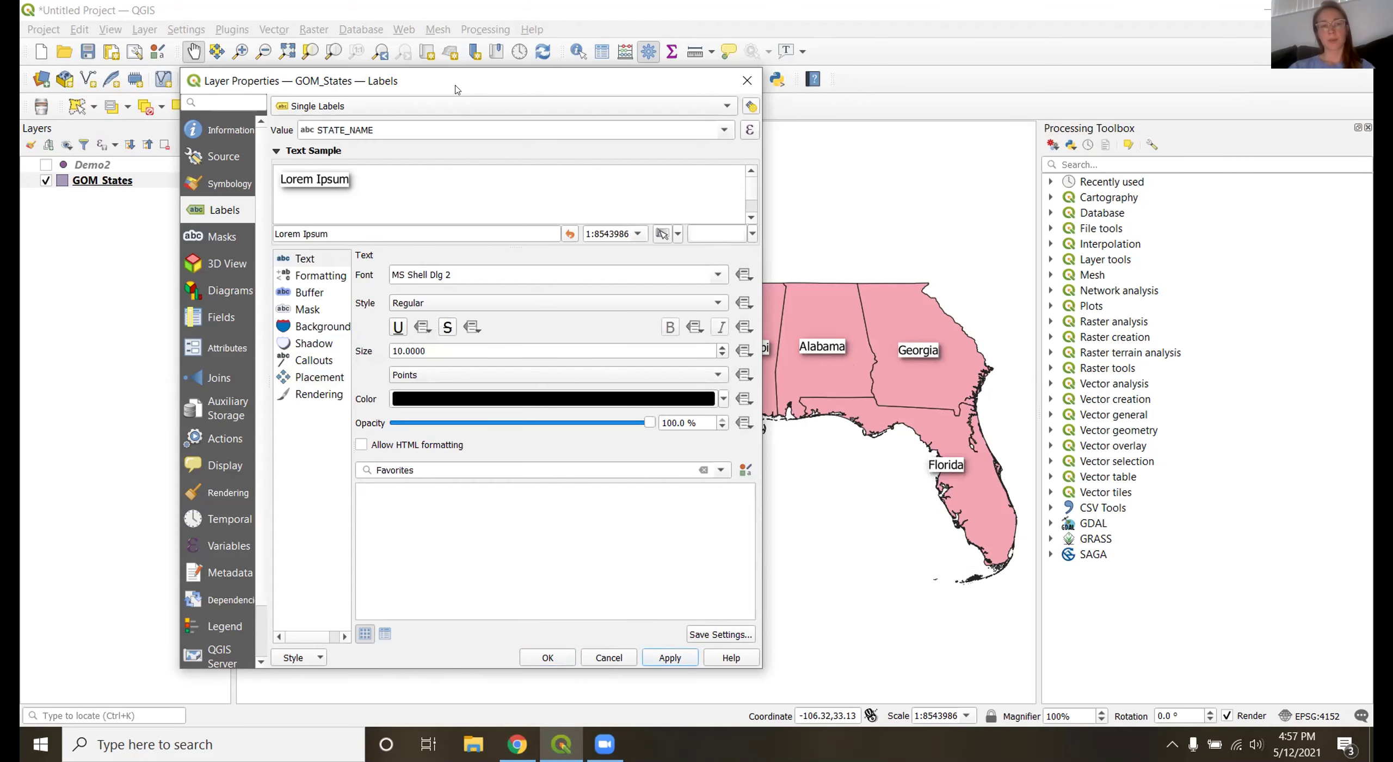
Switch the GOM_States symbology to Categorized with STATE_NAME as the value.
left_click_drag(456, 88, 614, 88)
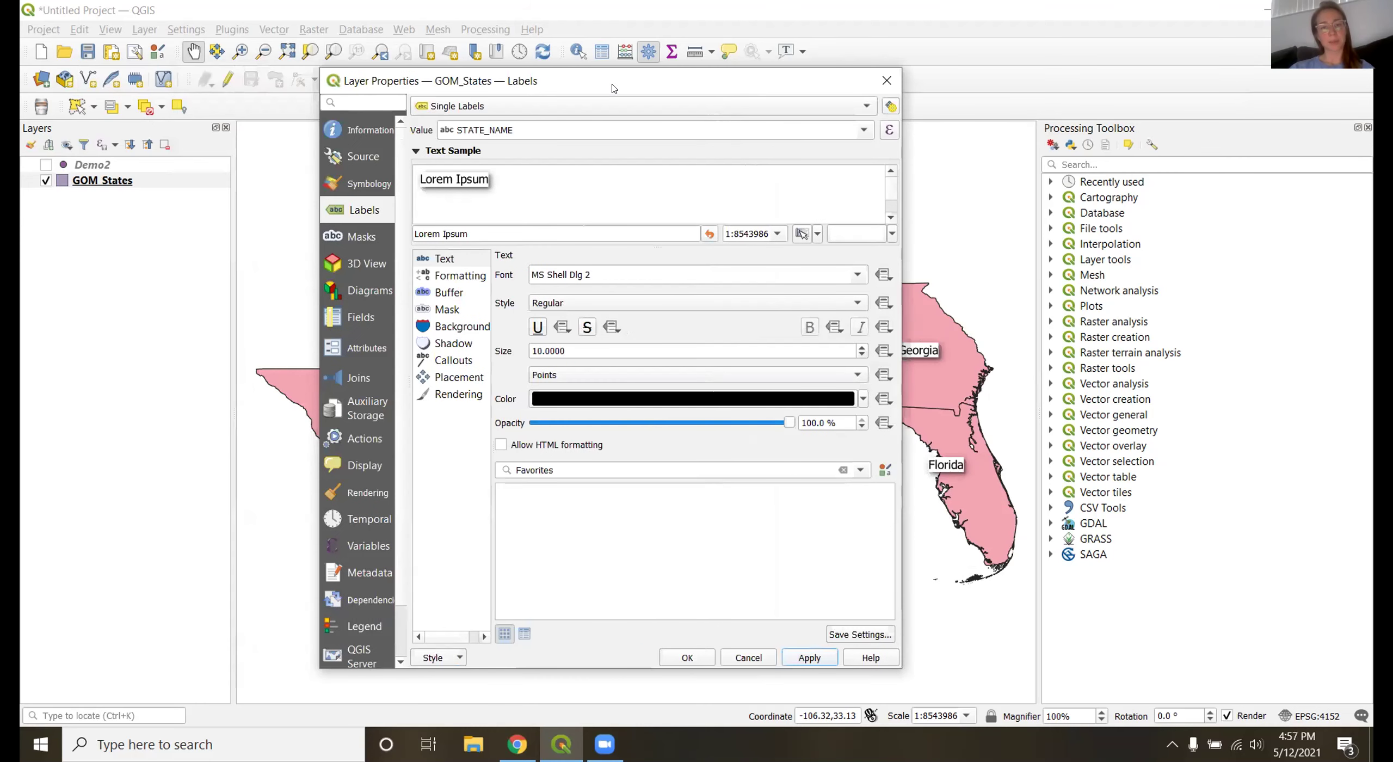
left_click(351, 195)
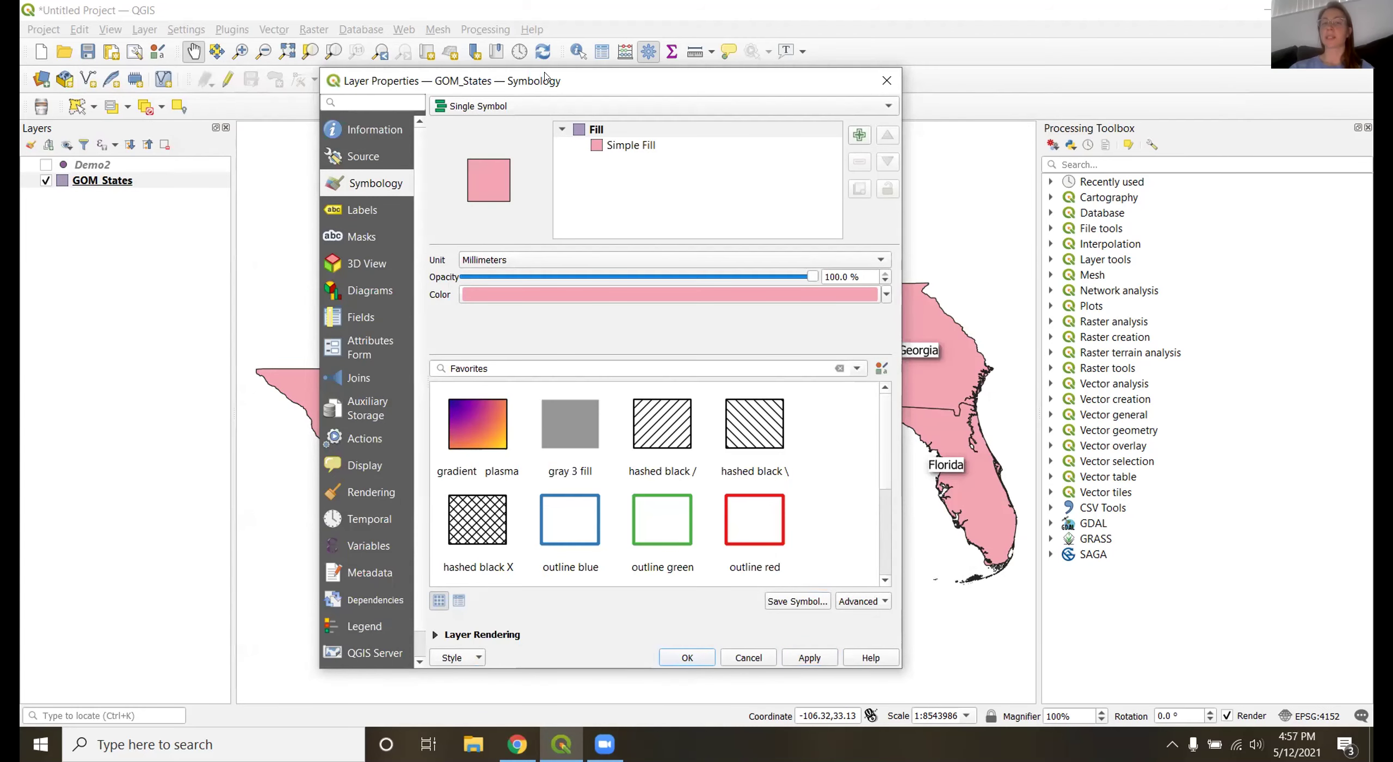
left_click_drag(545, 76, 1035, 36)
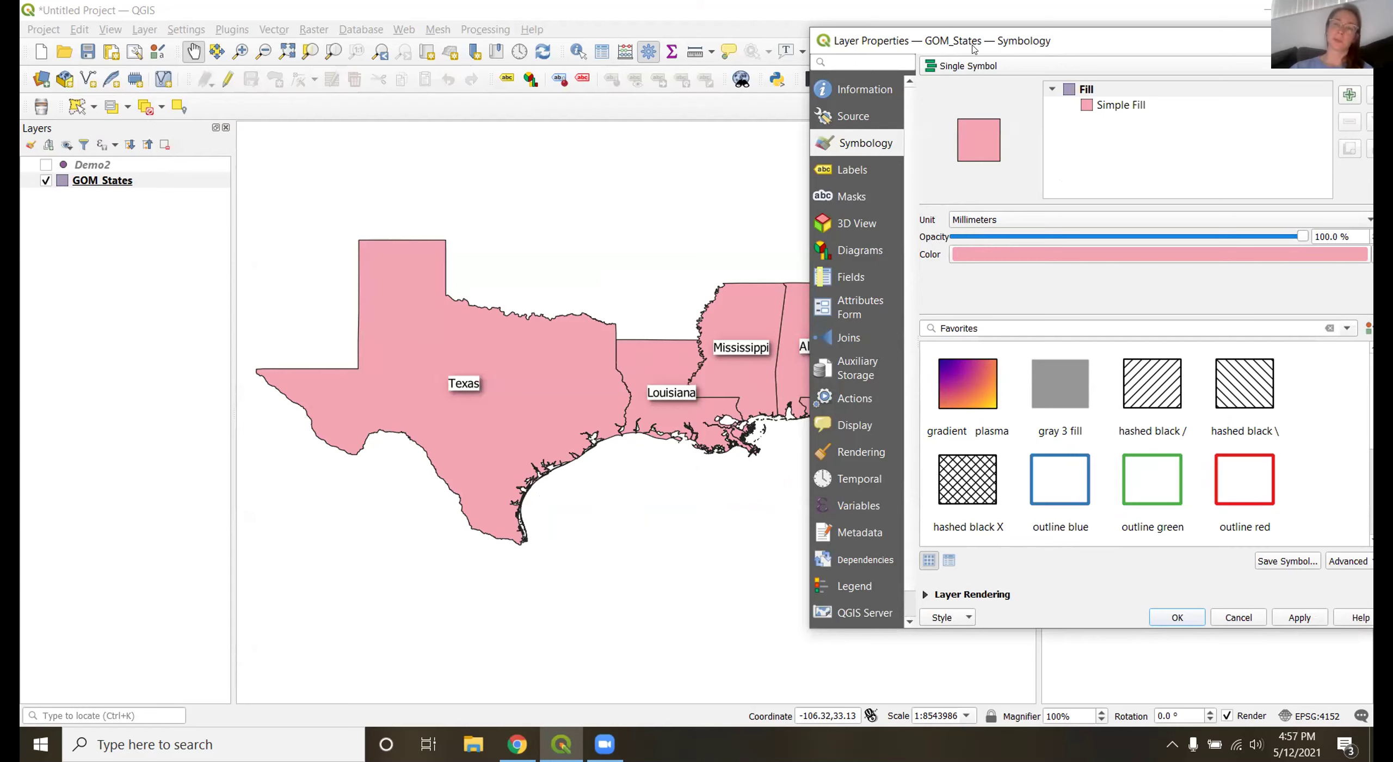
left_click(972, 65)
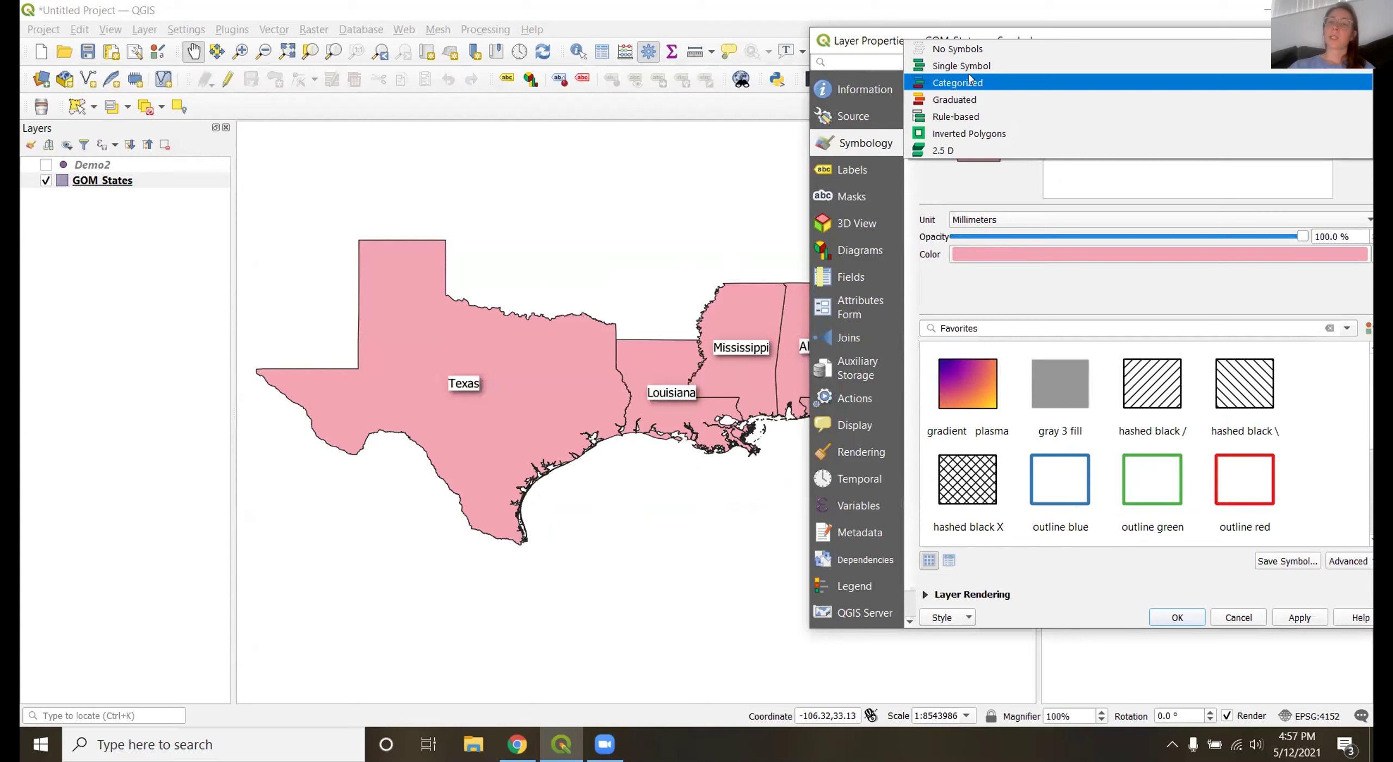
left_click(971, 82)
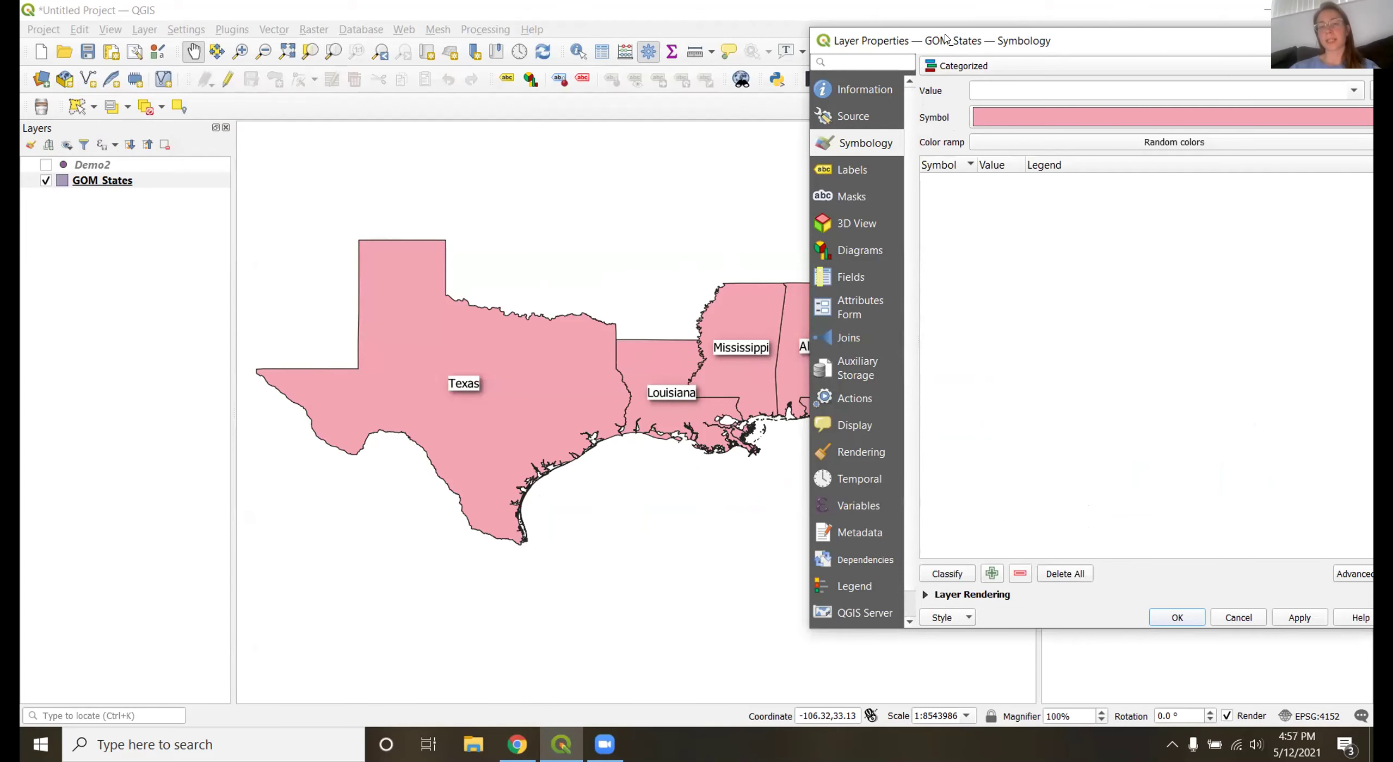
left_click_drag(946, 38, 724, 41)
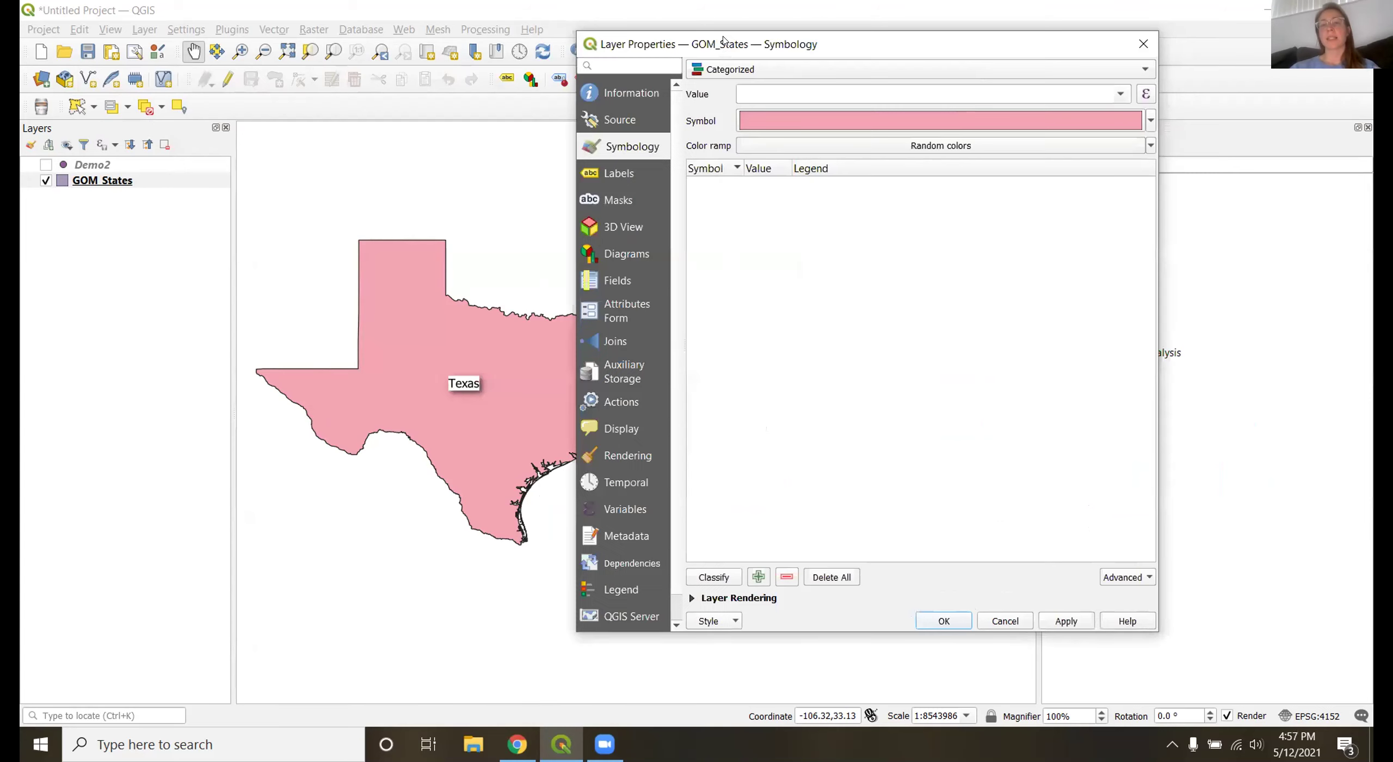
left_click(1117, 94)
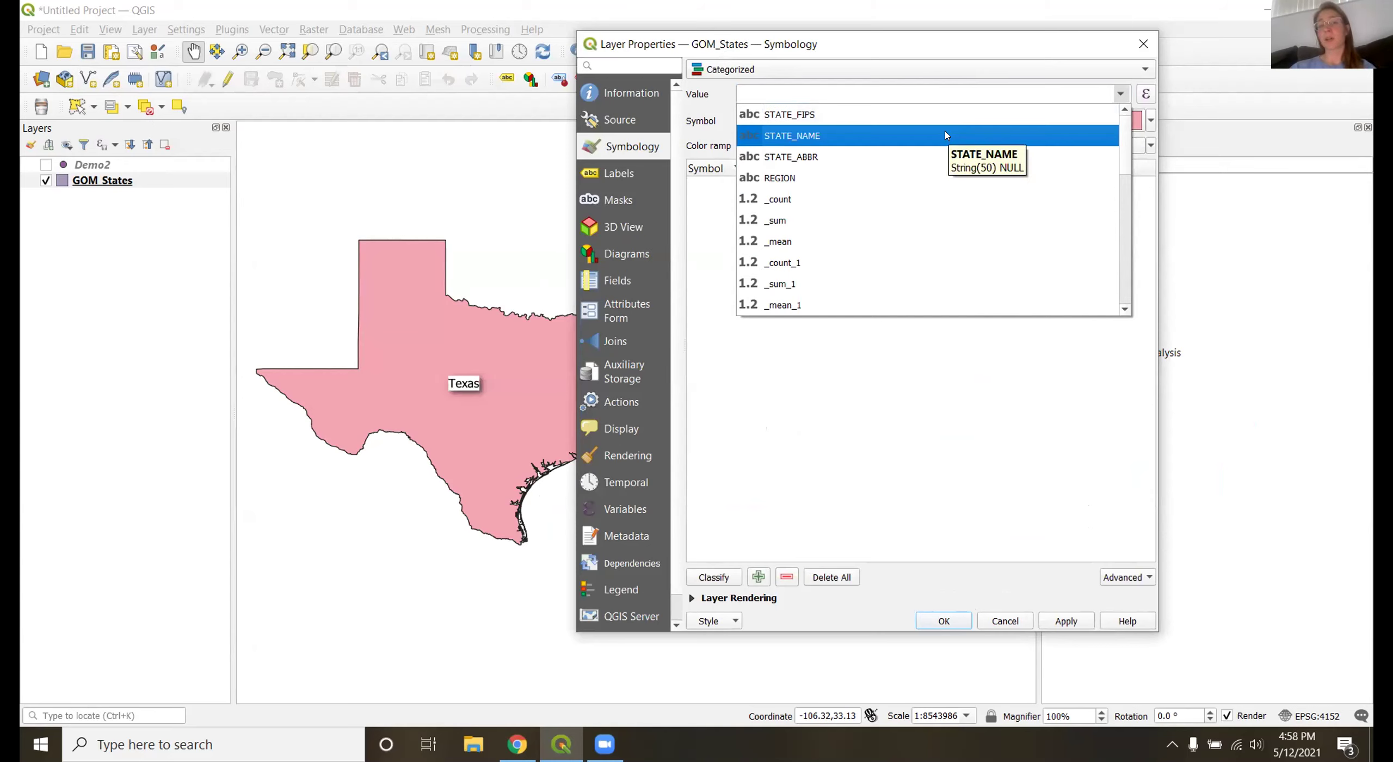
left_click(946, 136)
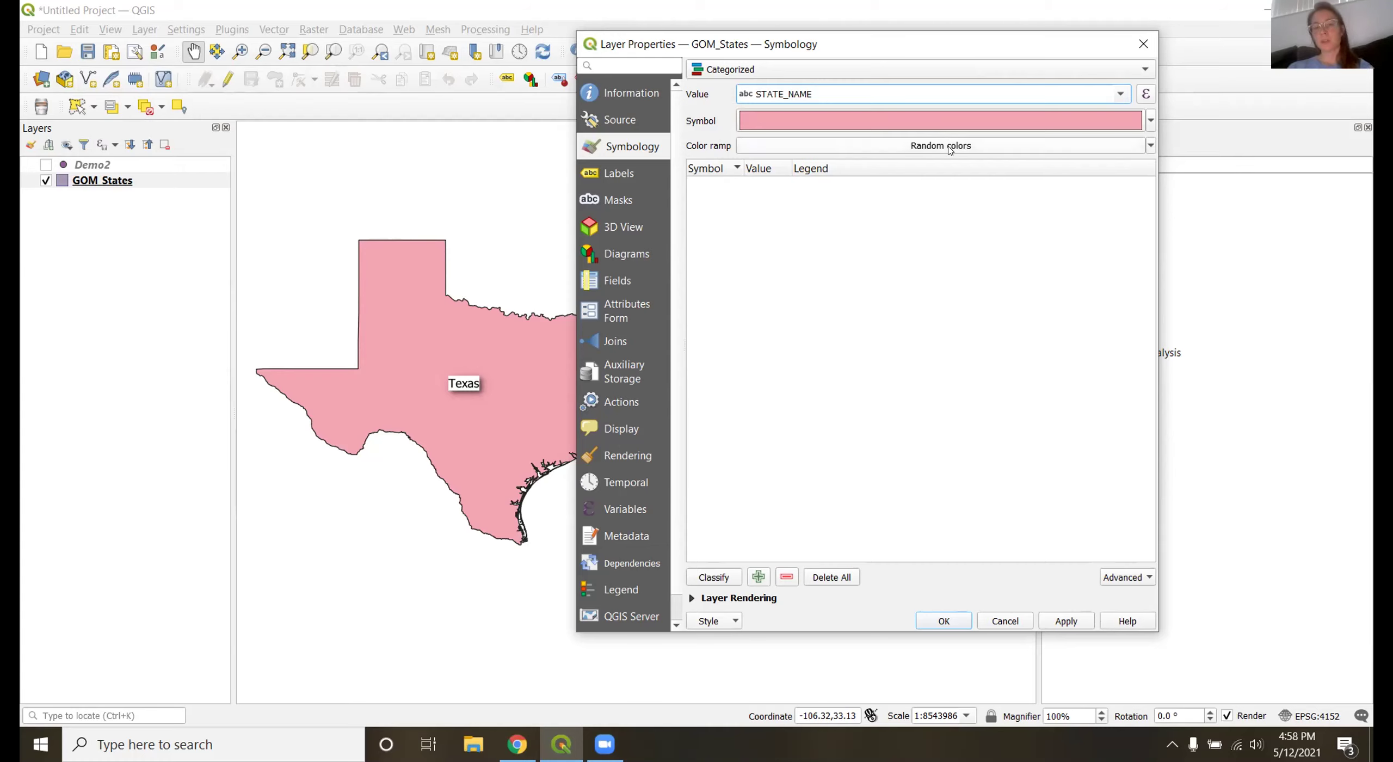
Choose the Spectral color ramp, classify the states, and apply the categories to the map.
left_click(950, 150)
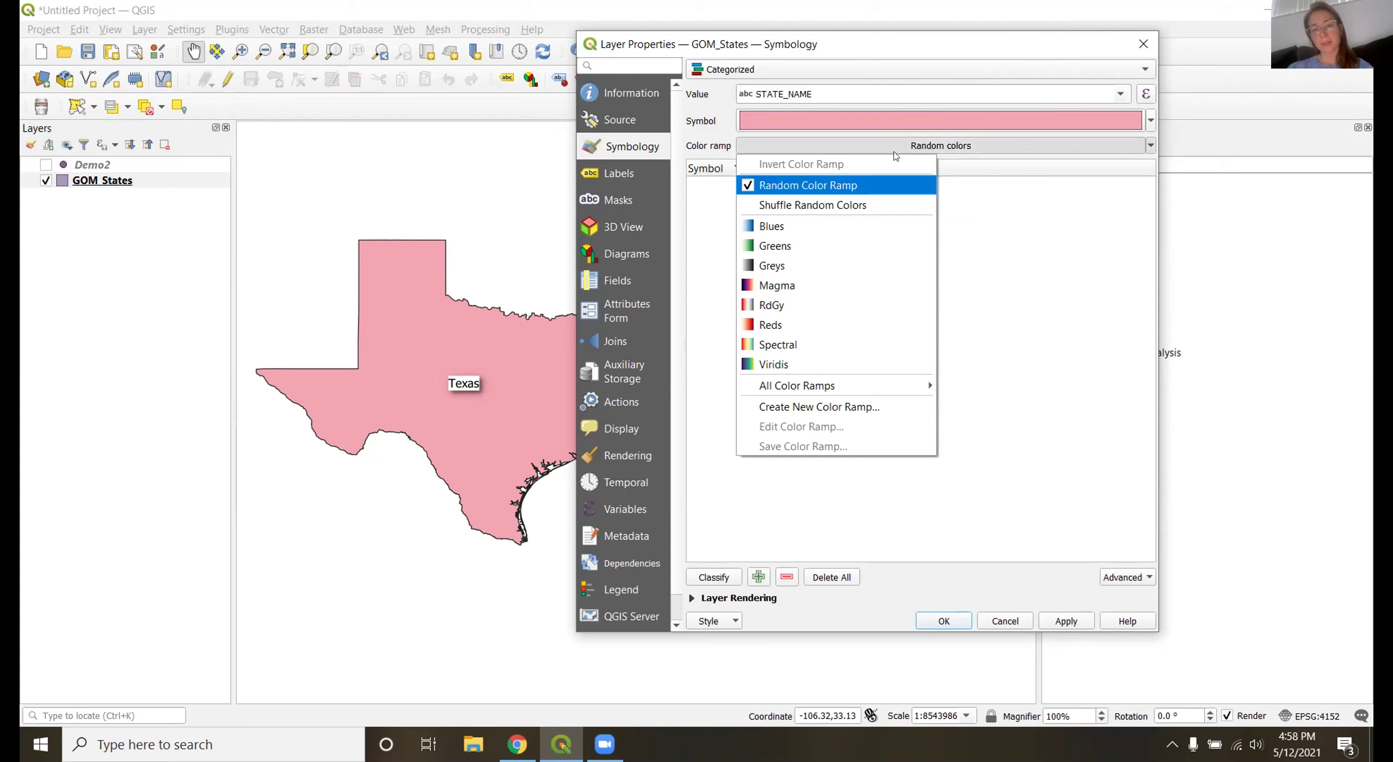
left_click(794, 347)
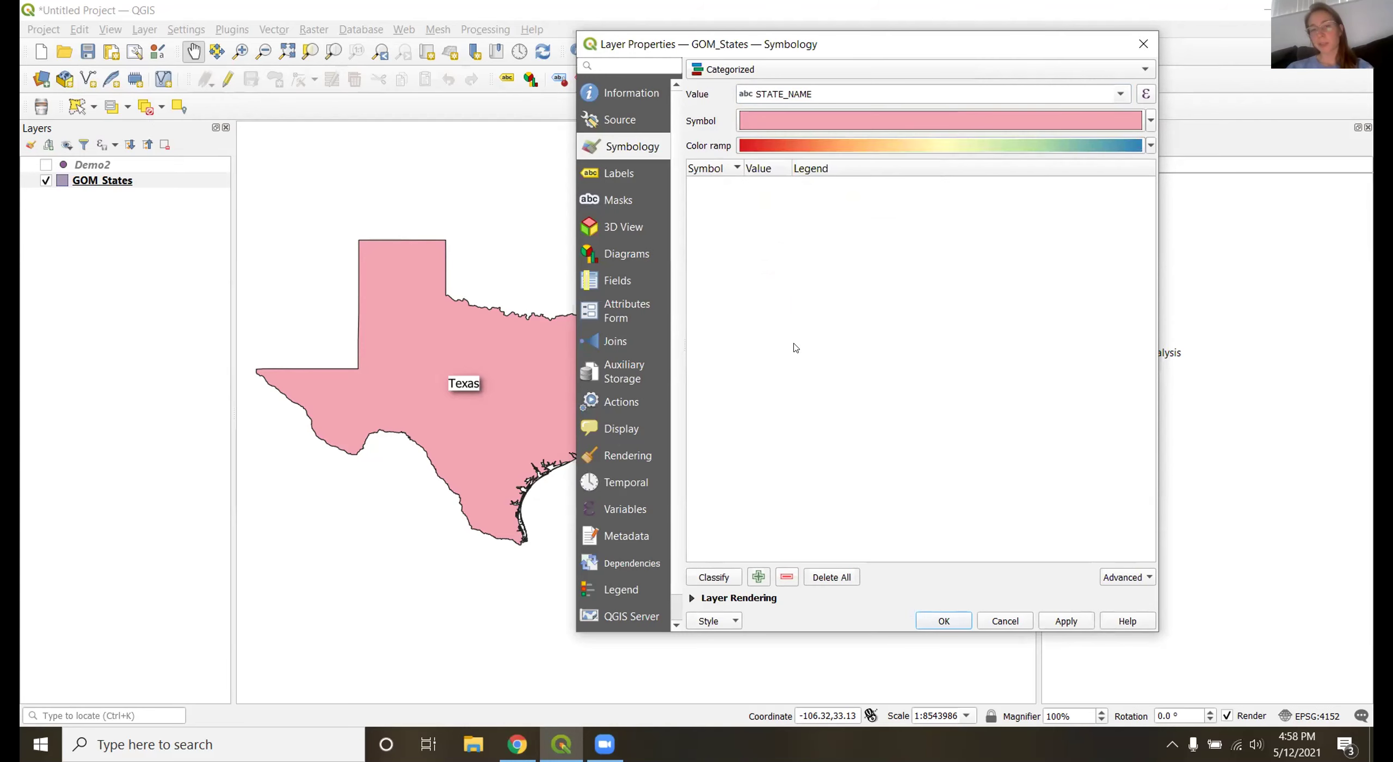
left_click(726, 579)
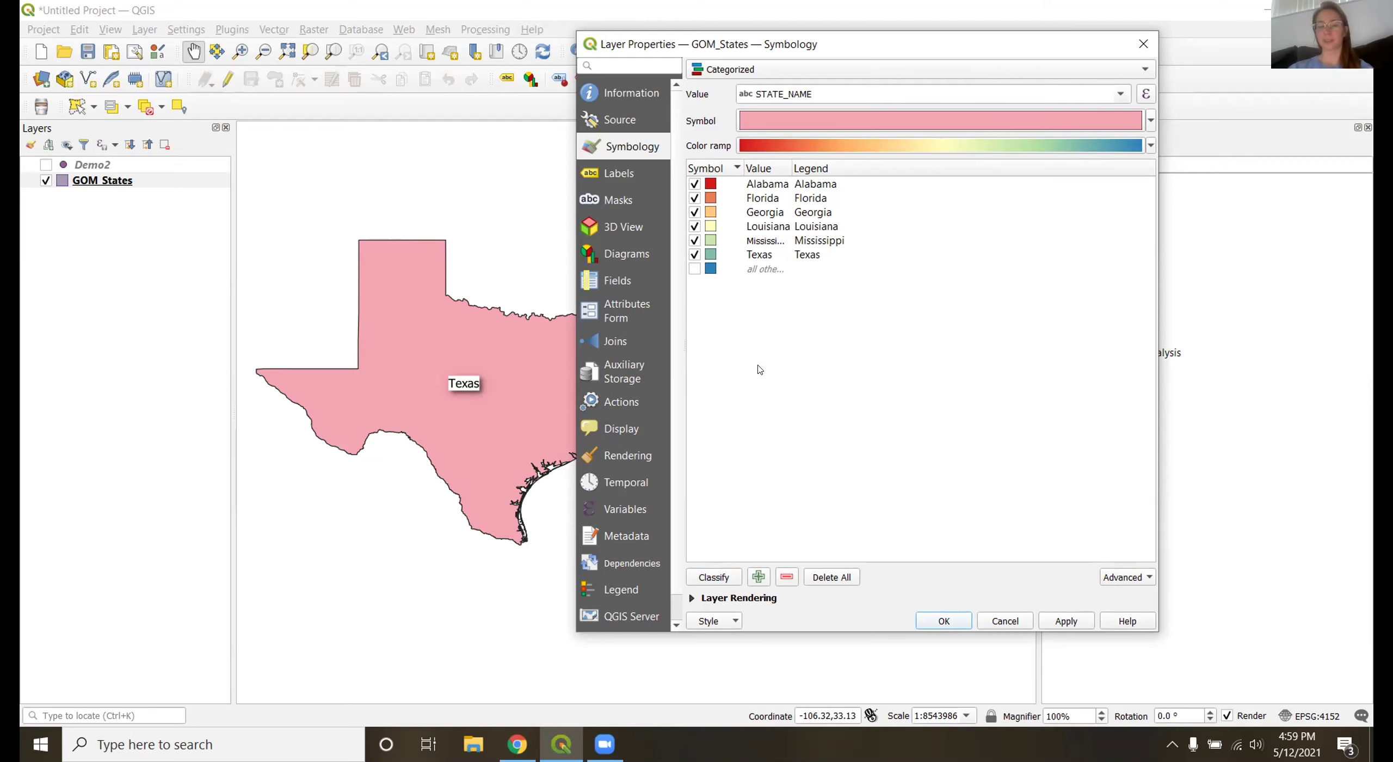
left_click(1074, 624)
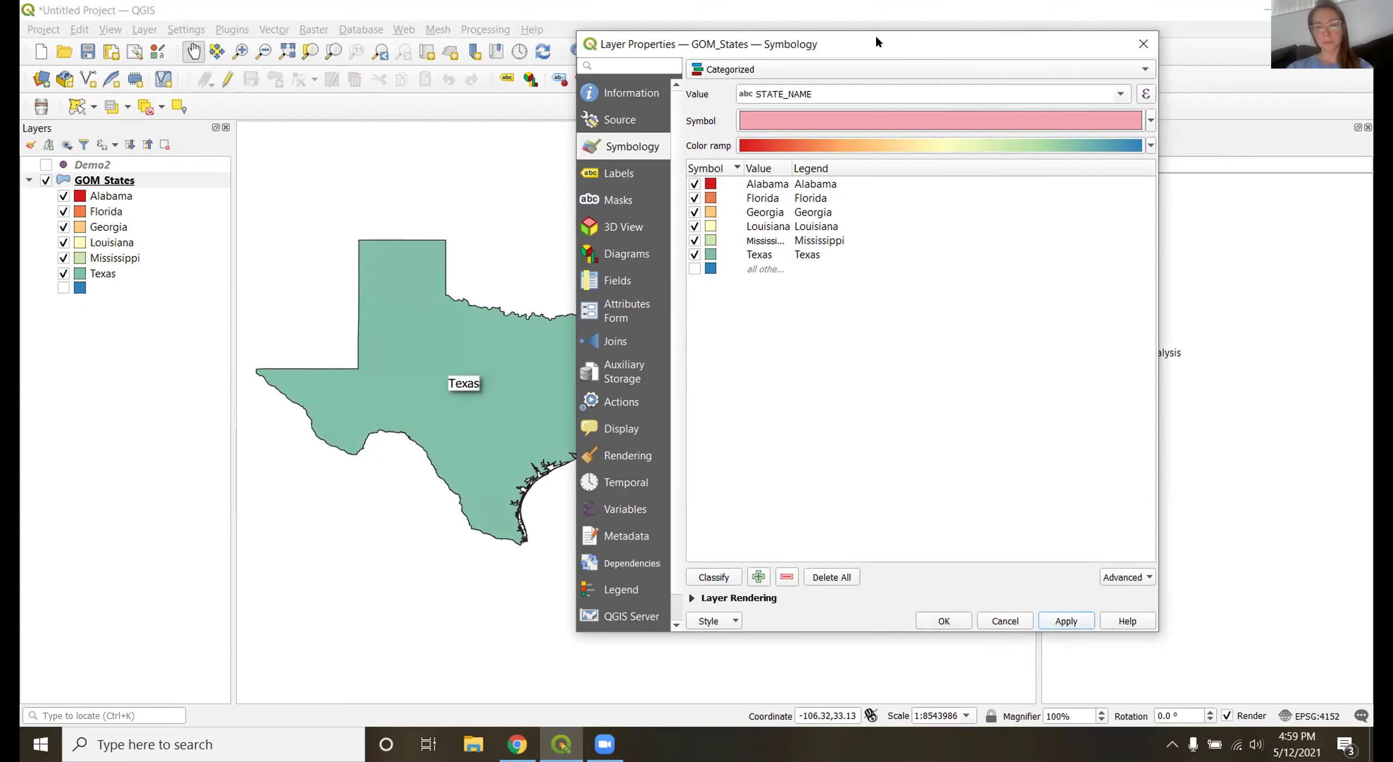
left_click_drag(876, 38, 332, 498)
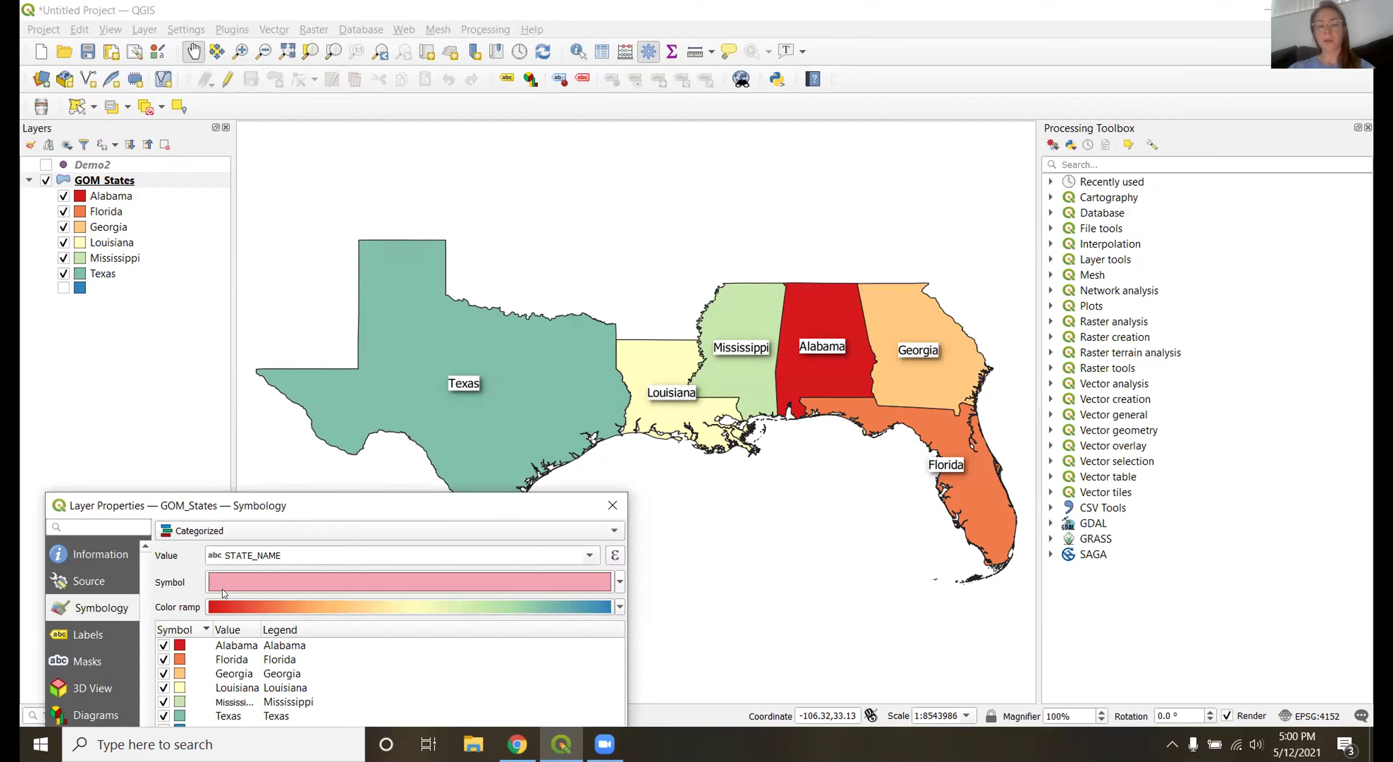
Change the Texas category's fill to the standard dark blue and apply it to the map.
double_click(179, 717)
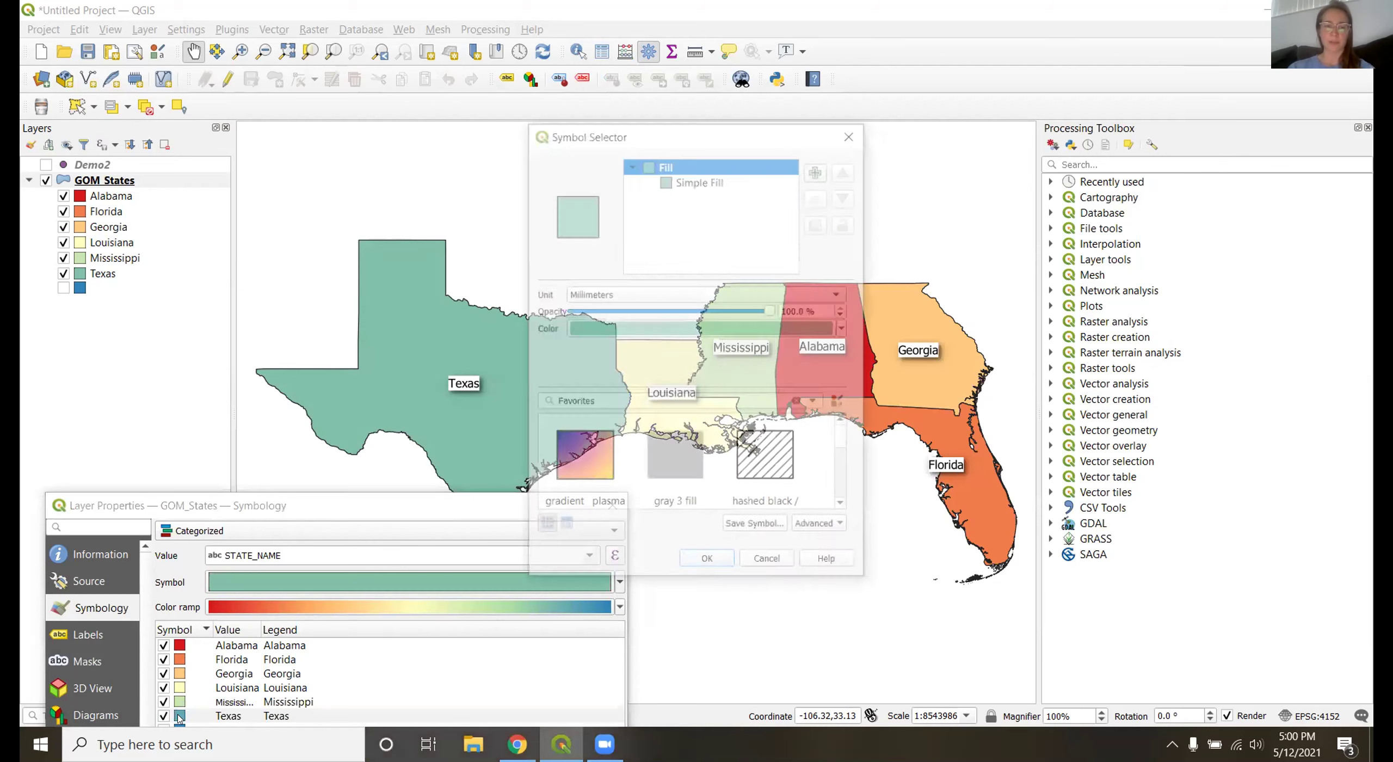
left_click(839, 333)
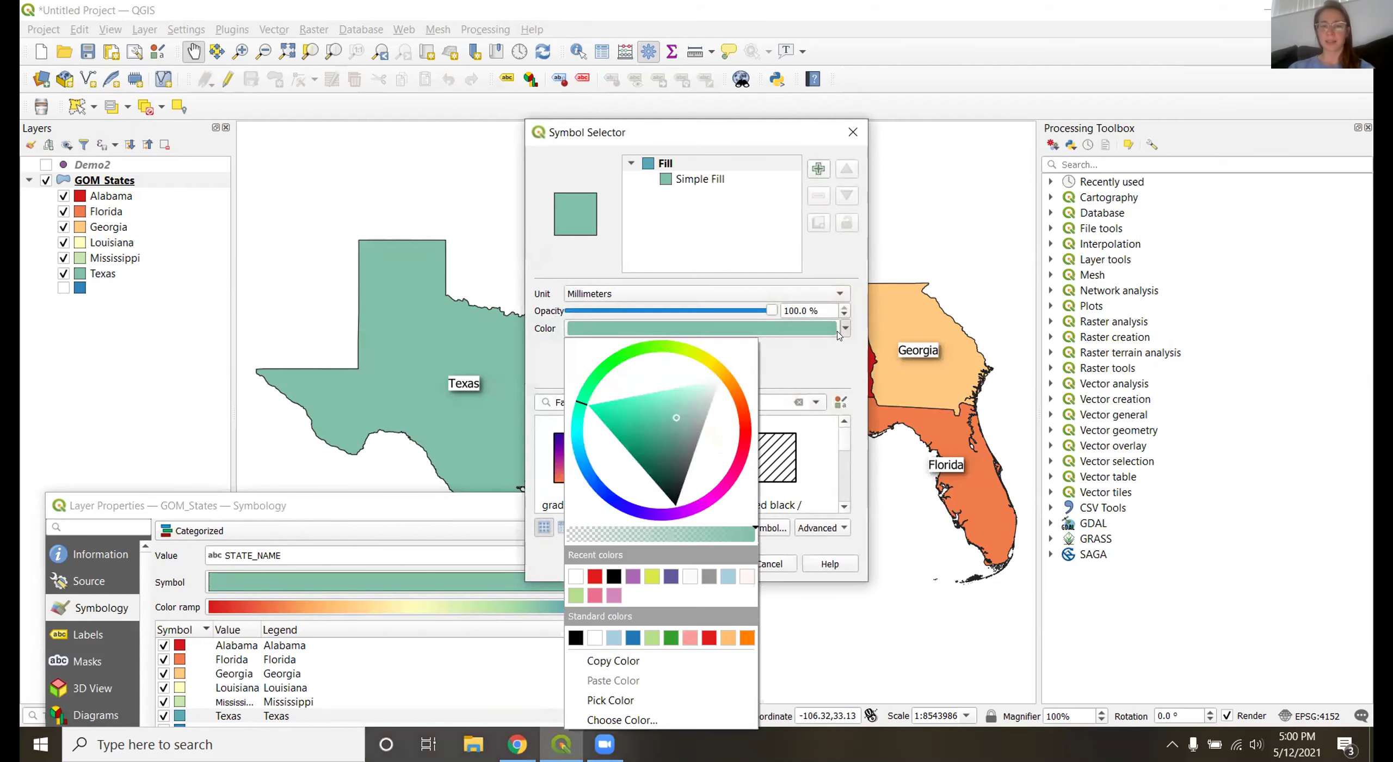
left_click(642, 640)
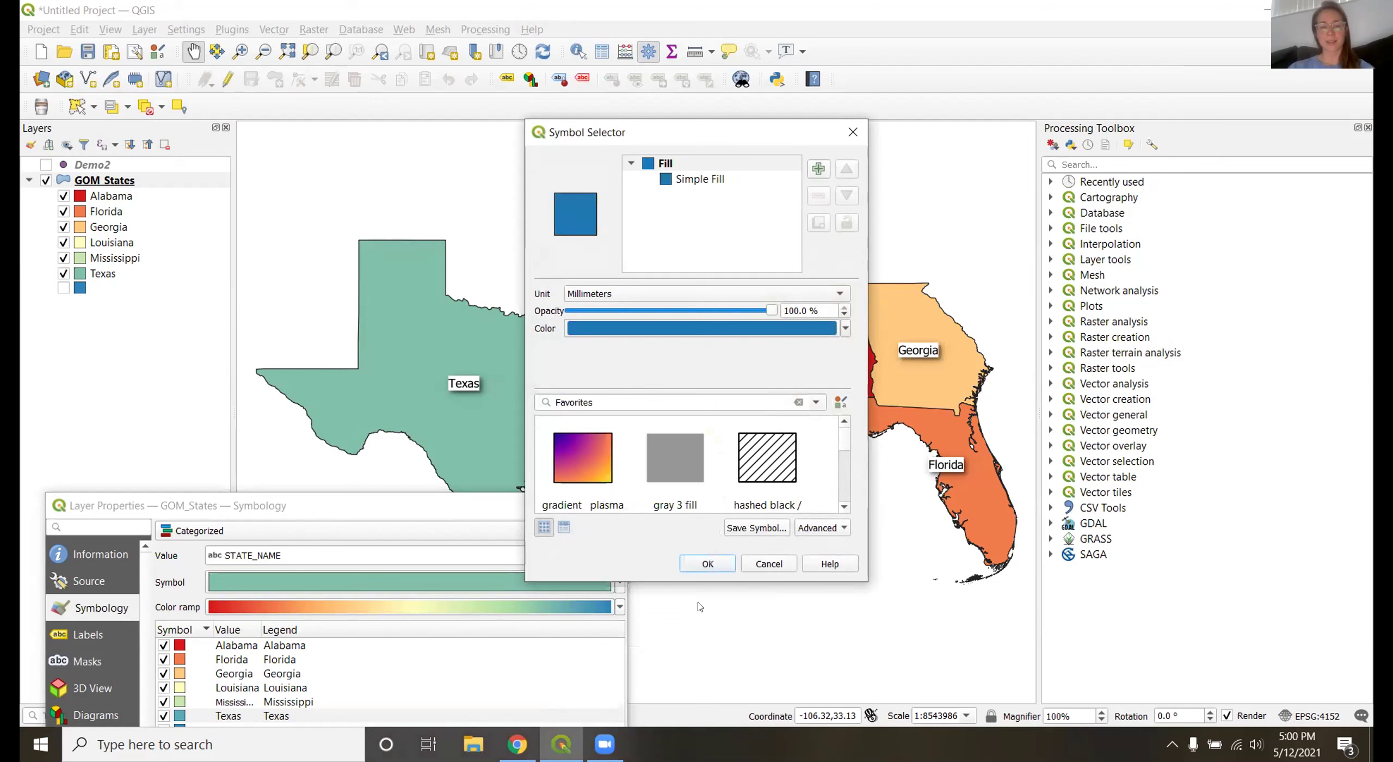
left_click(708, 564)
left_click_drag(483, 506, 466, 50)
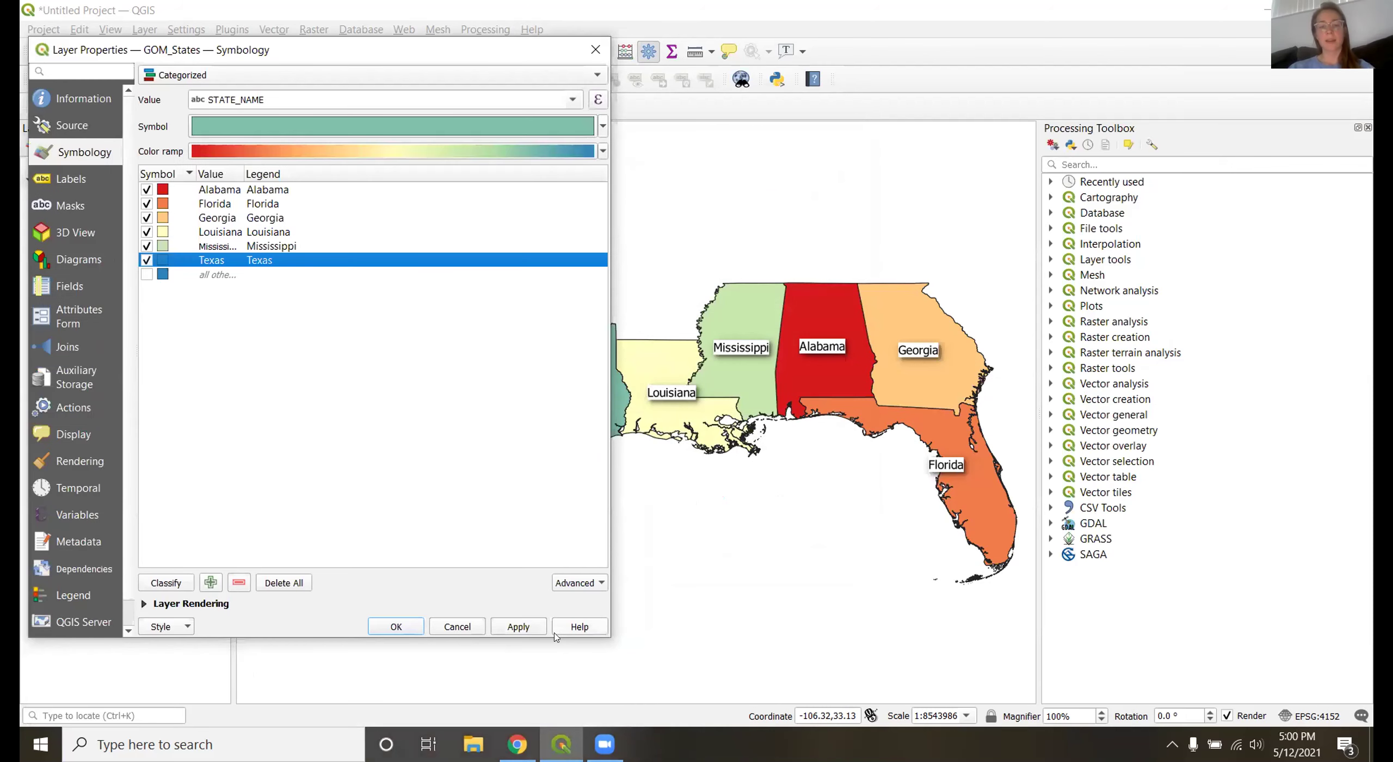
left_click(518, 627)
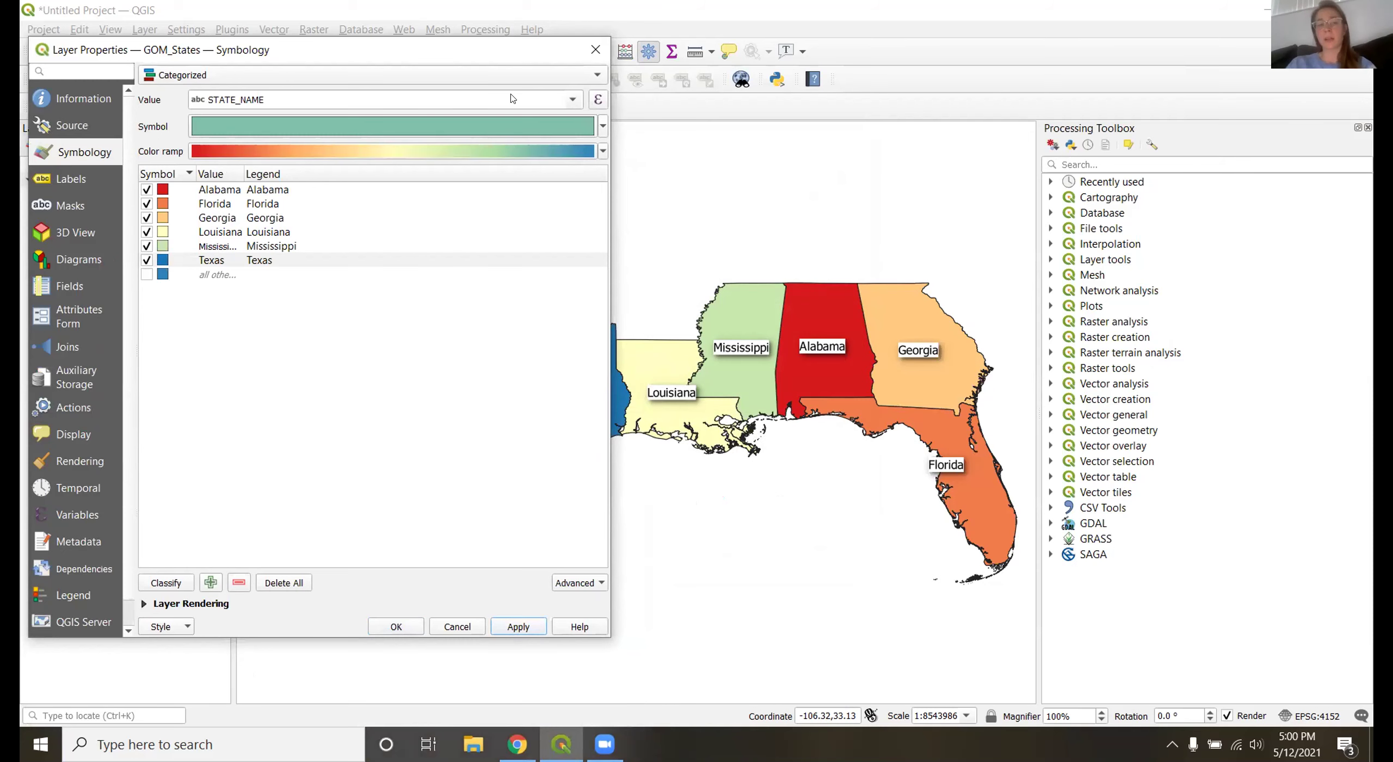
Switch the GOM_States symbology to Graduated with Demo2_Number as the value and the Reds color ramp.
left_click_drag(517, 48, 673, 68)
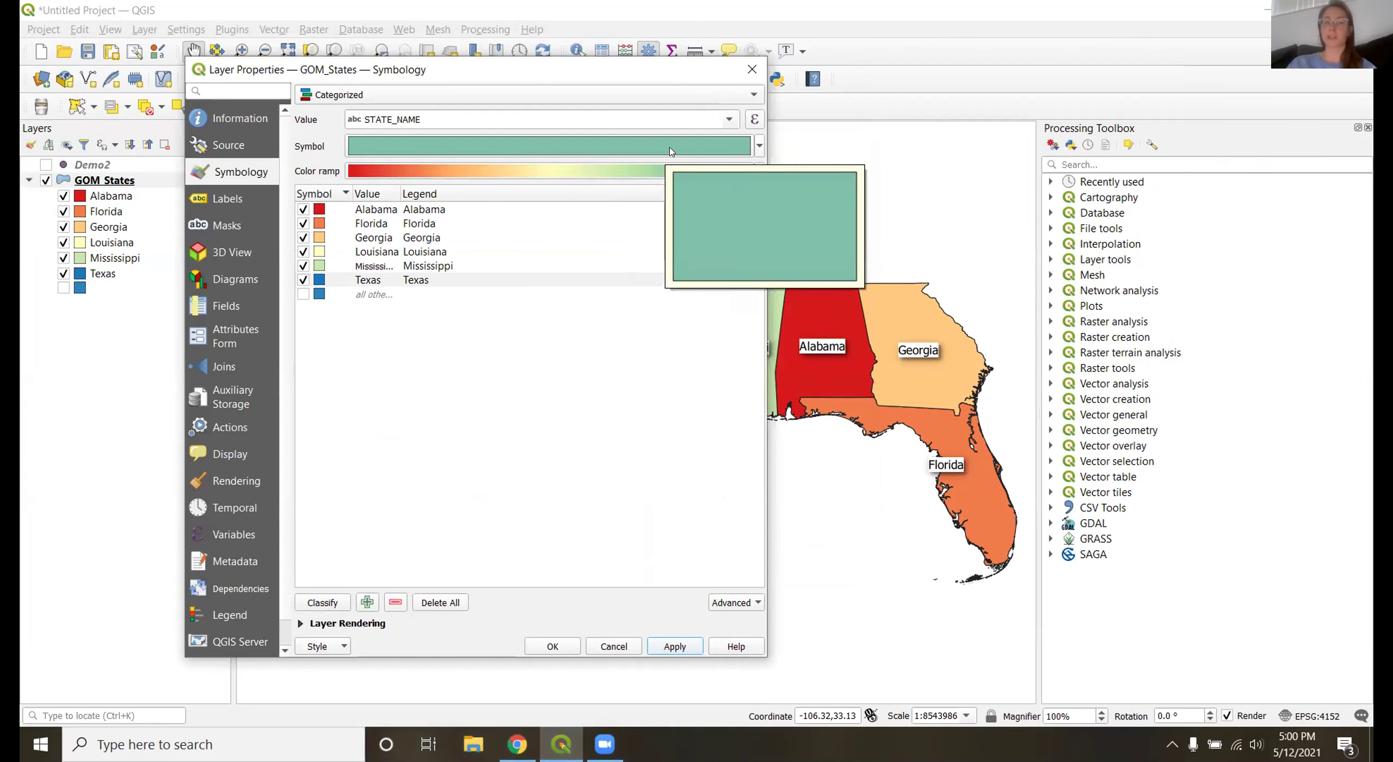
left_click(700, 95)
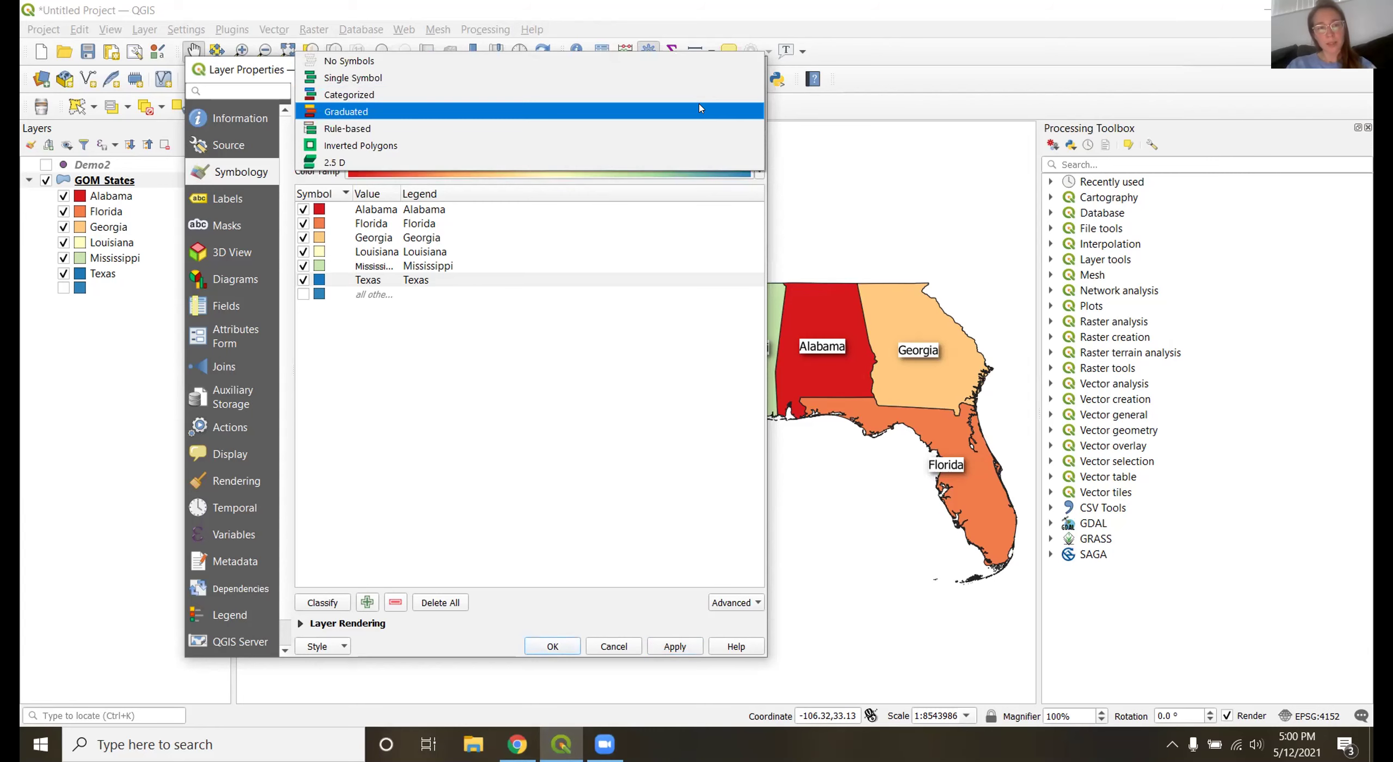
left_click(700, 109)
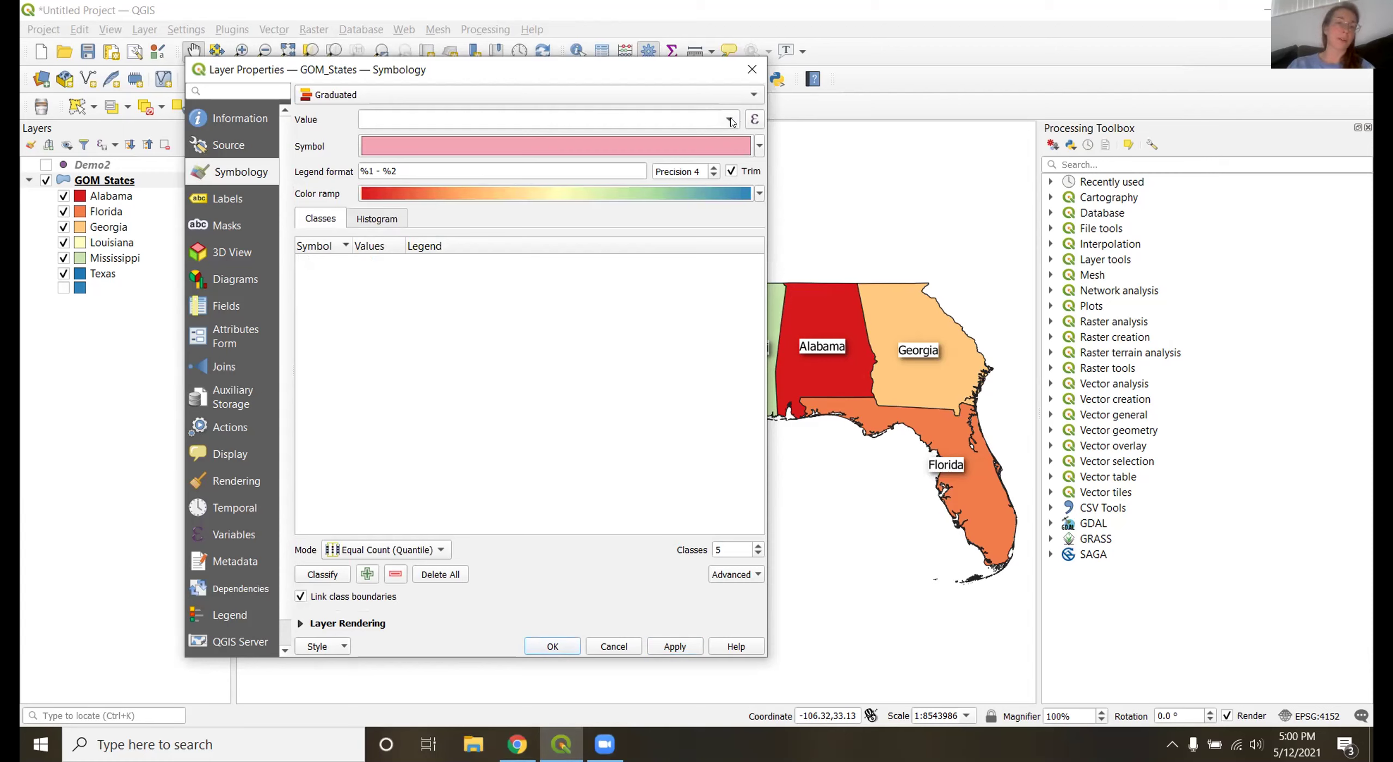
left_click(730, 120)
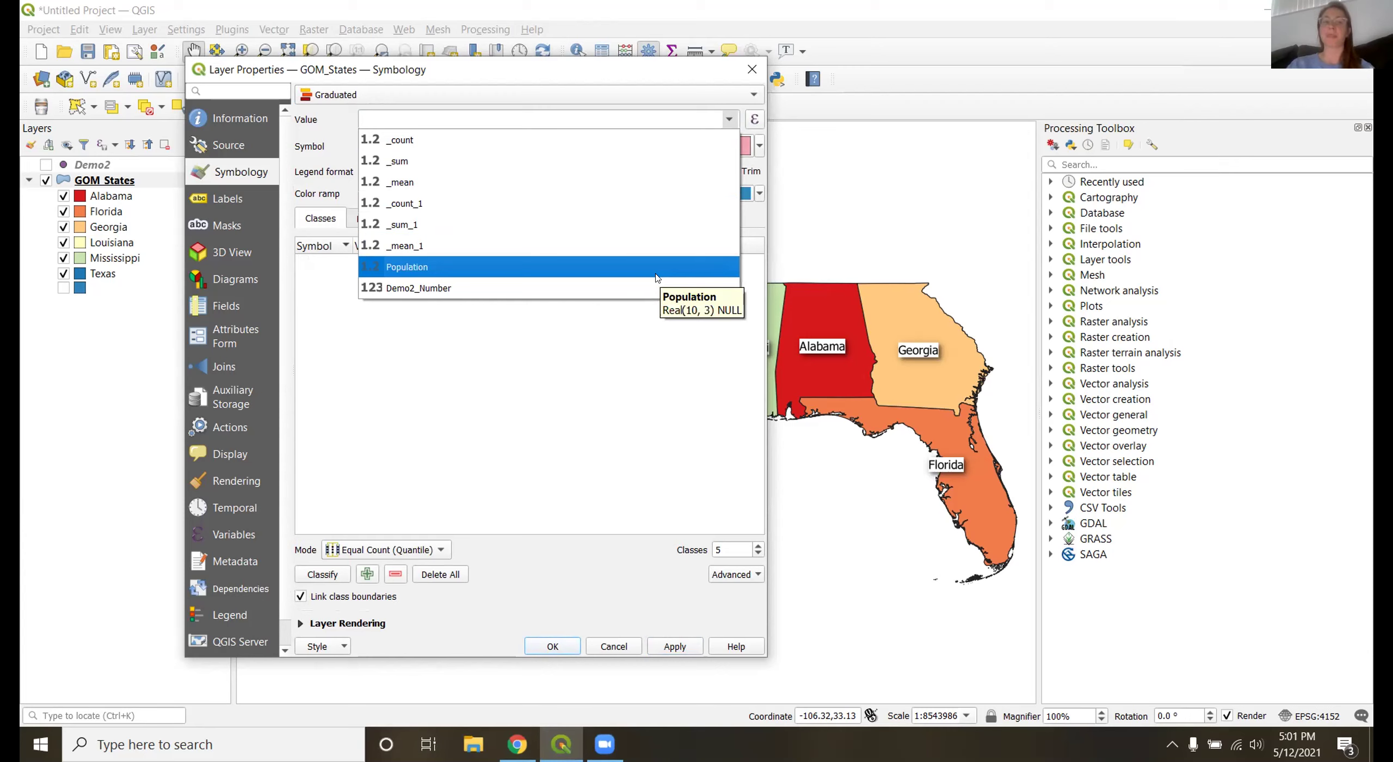
left_click(627, 281)
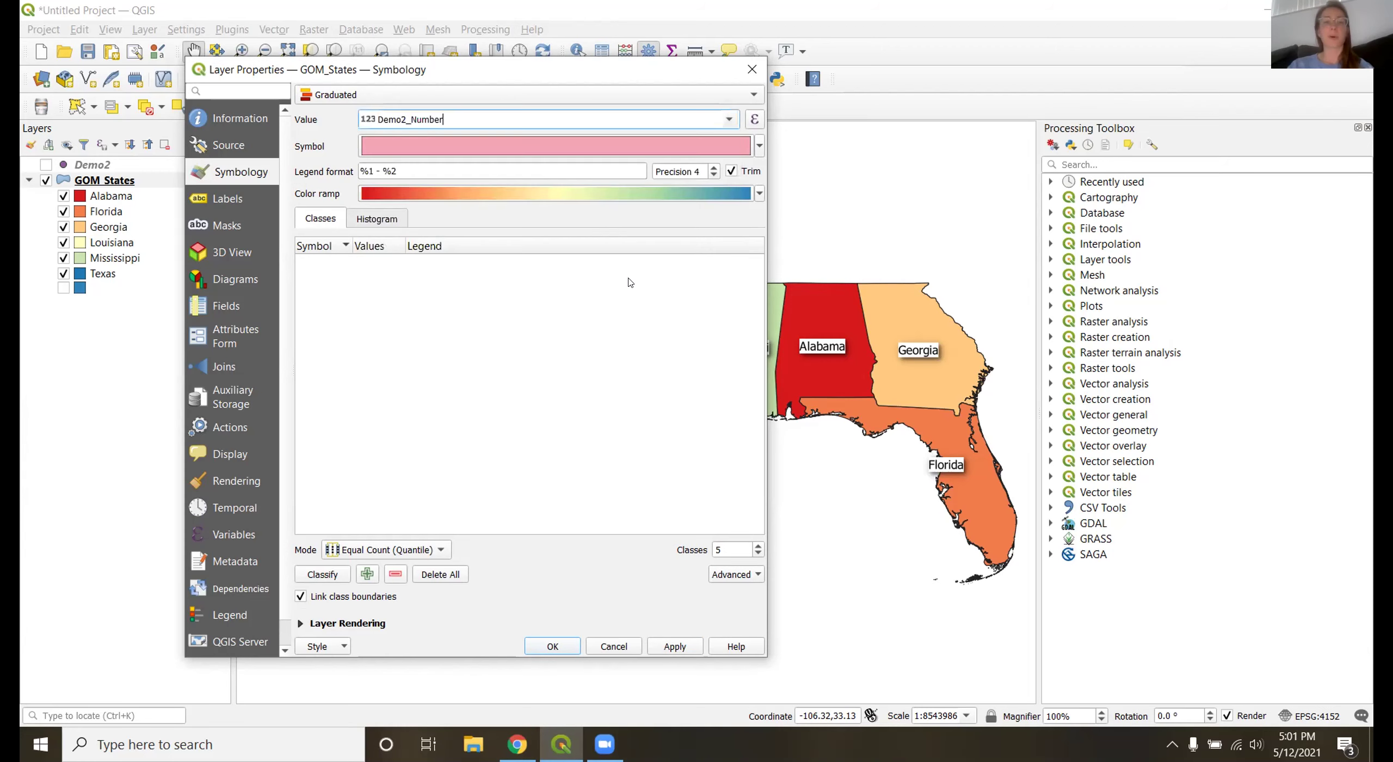
left_click(759, 194)
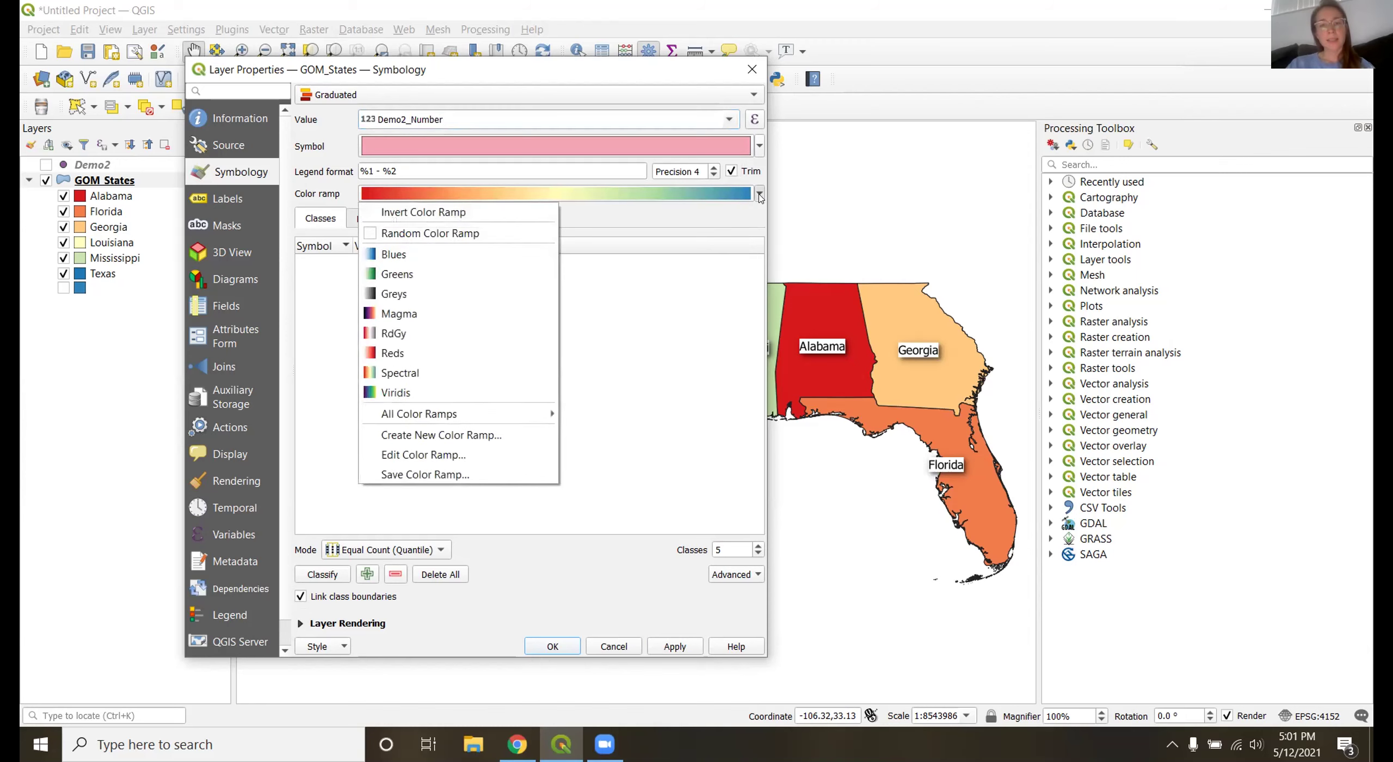
left_click(454, 351)
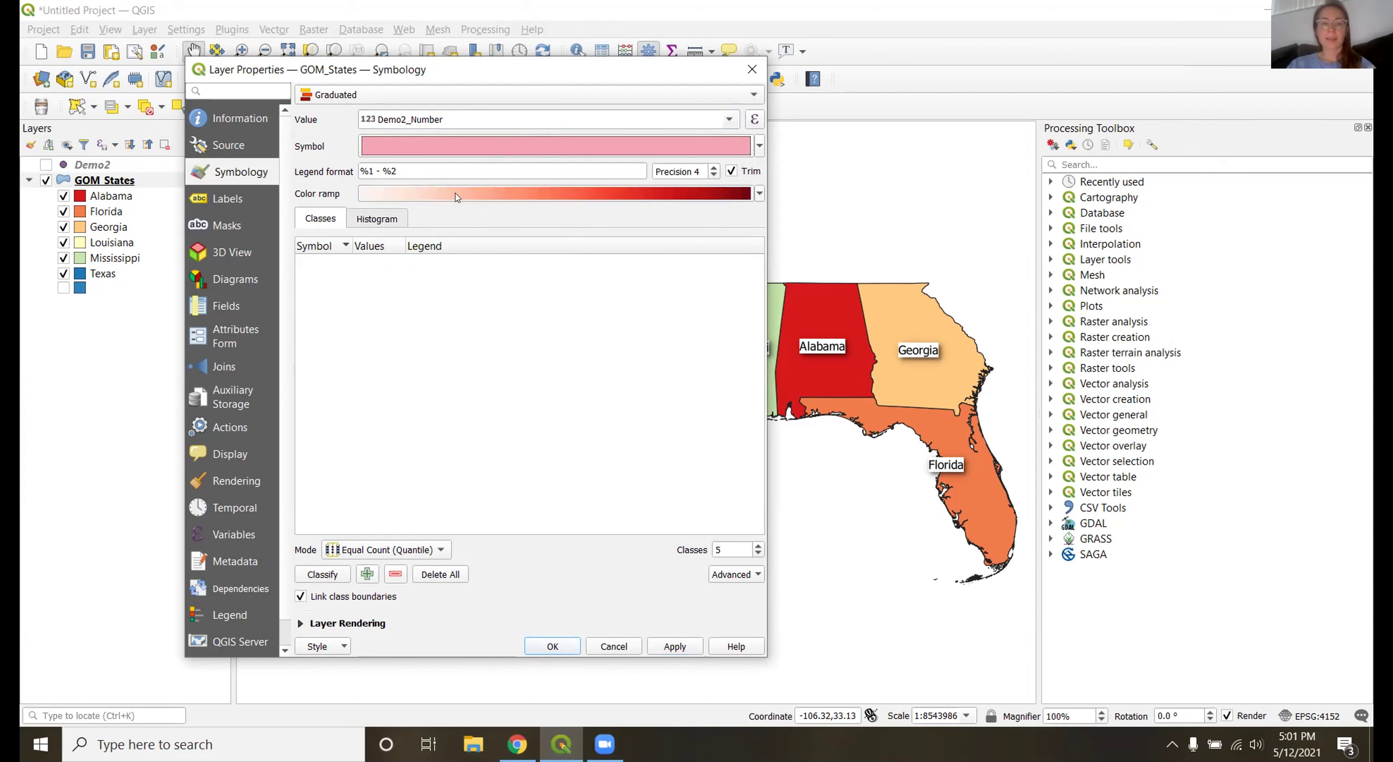
Review the Reds ramp's gradient stops, the other available color ramps and the classification modes without changing them.
left_click(656, 201)
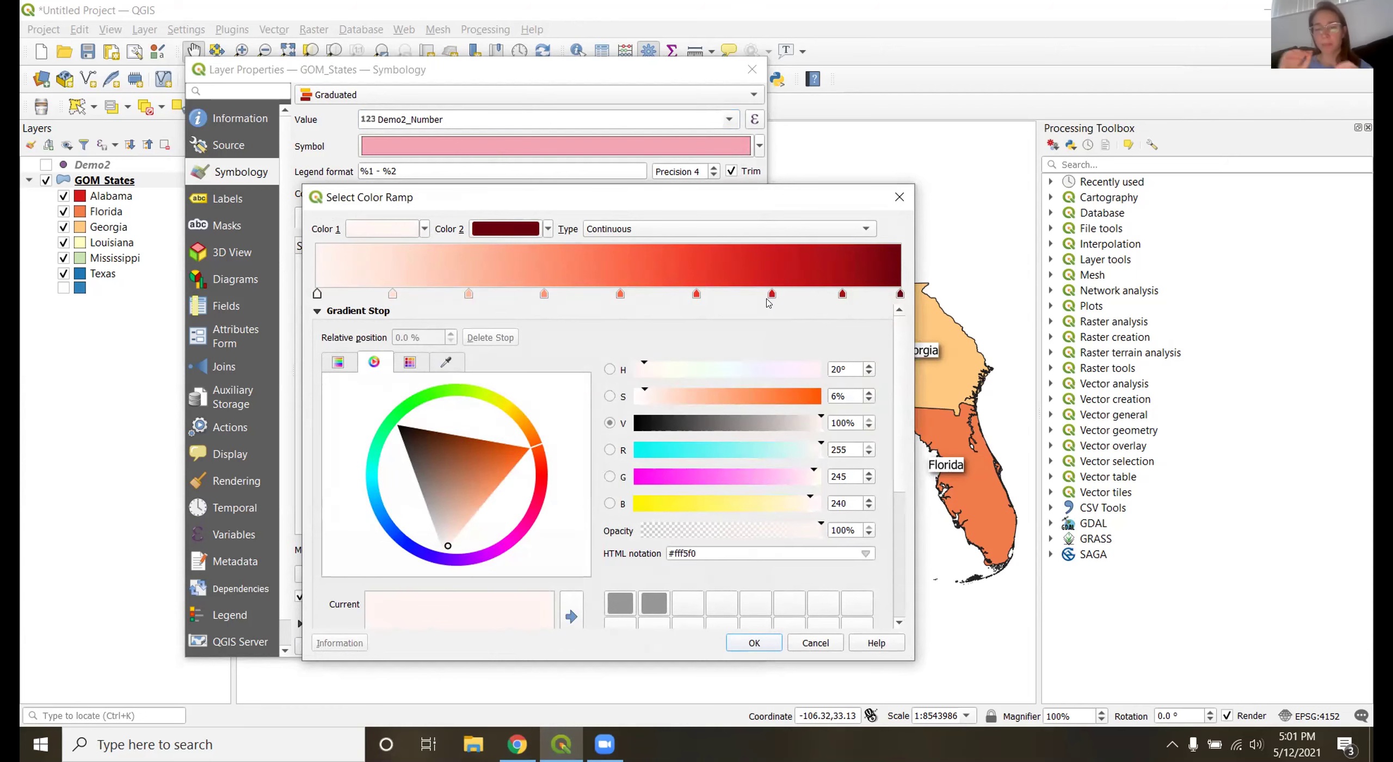
left_click(899, 197)
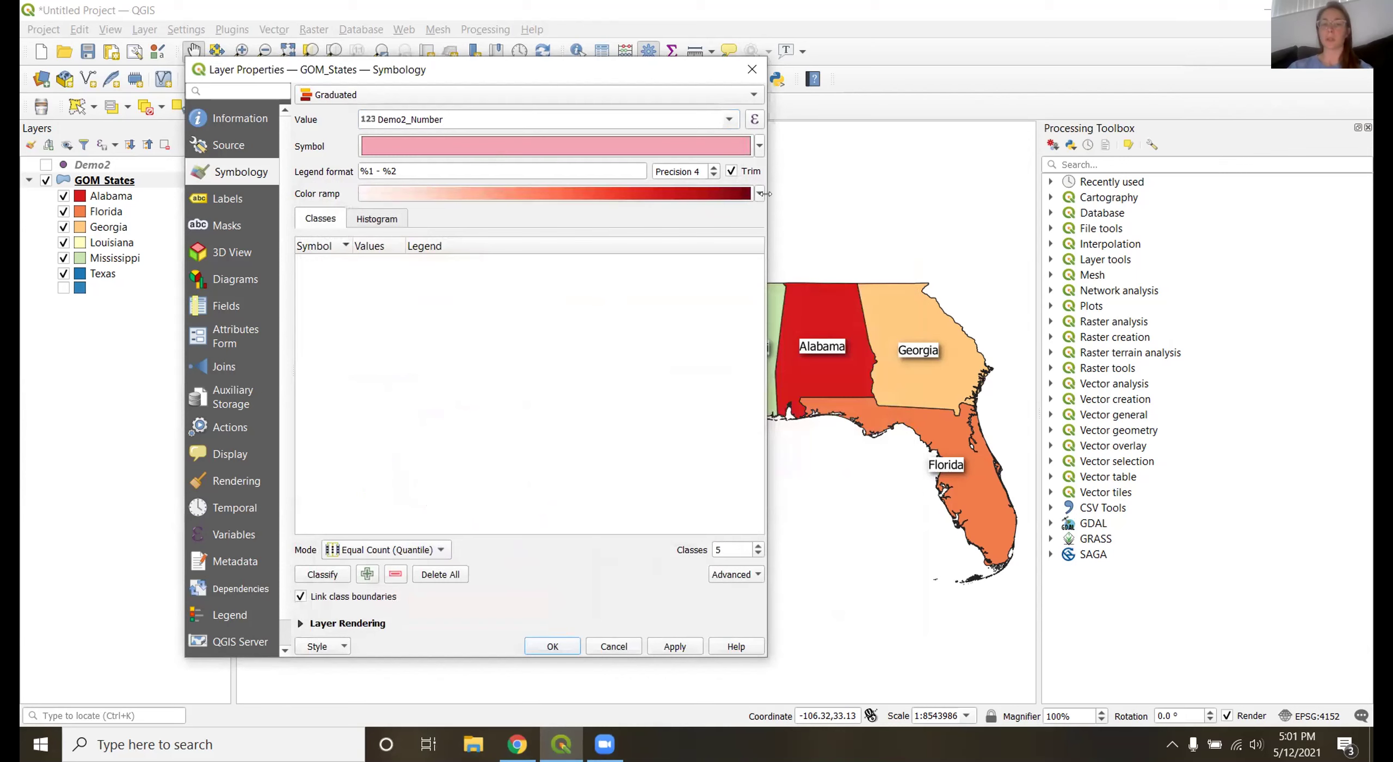
left_click(760, 195)
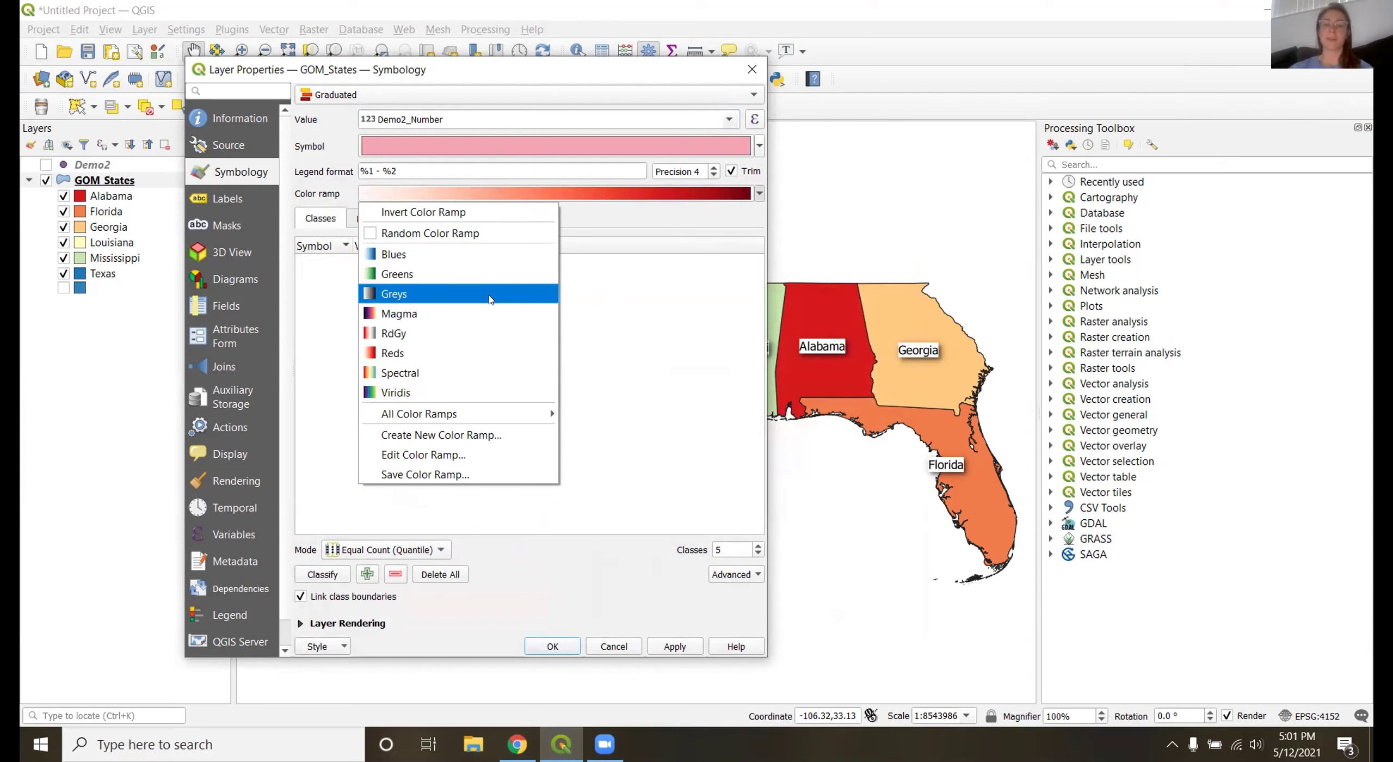
left_click(600, 233)
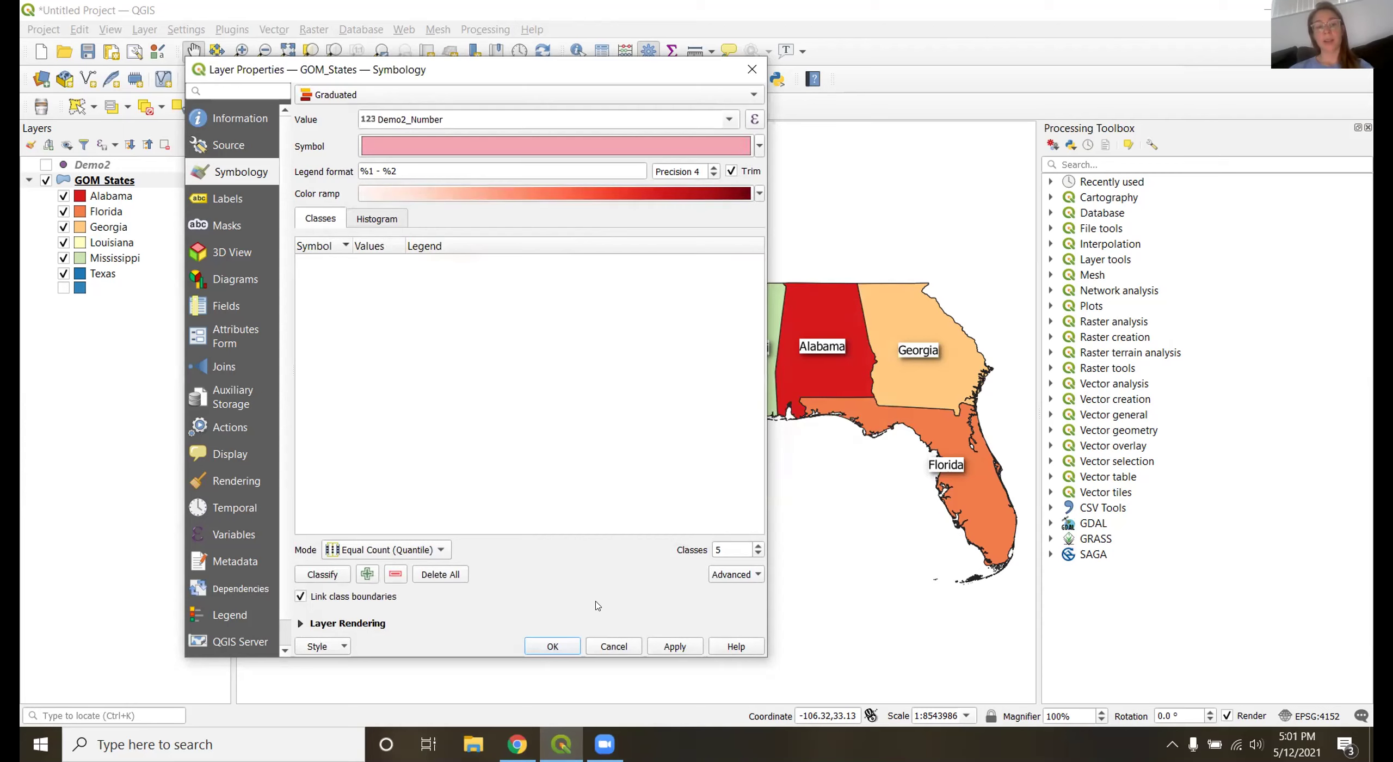
left_click(443, 555)
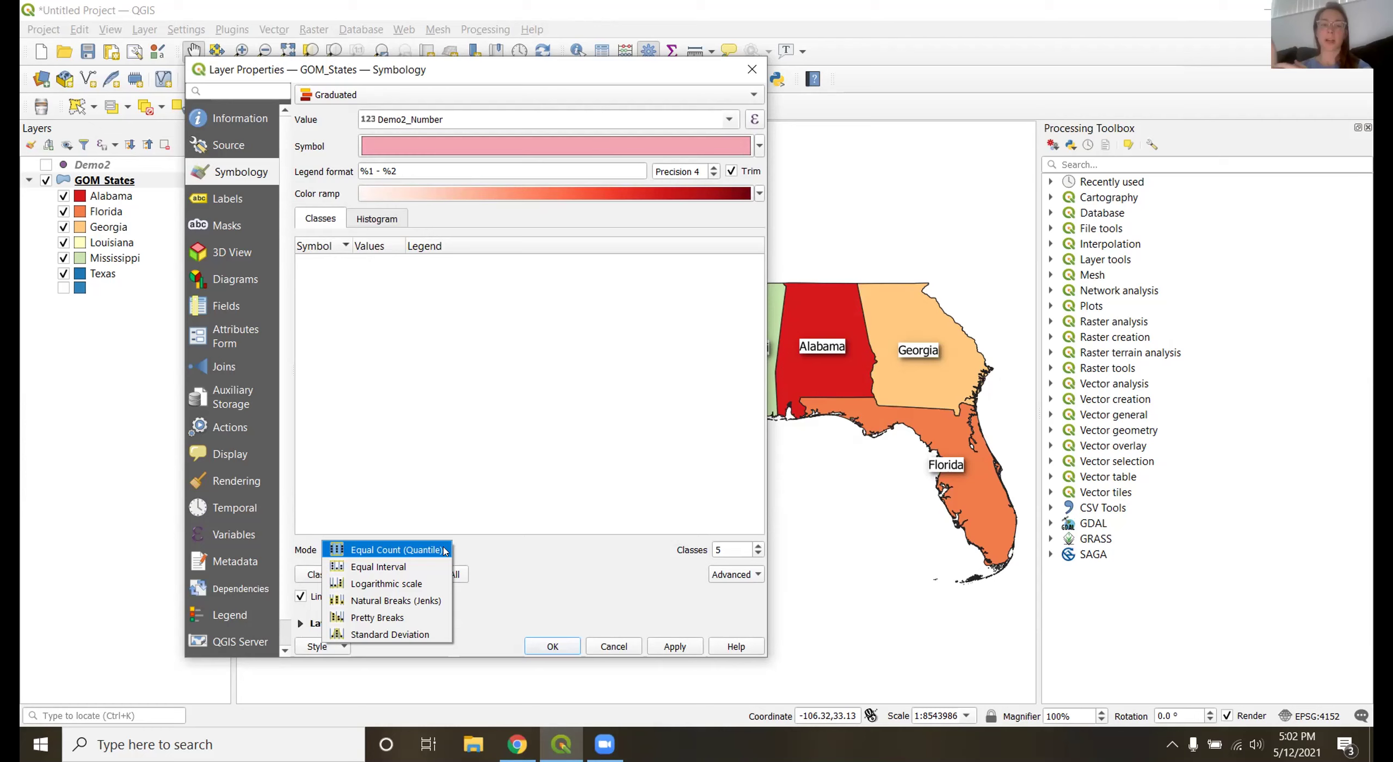
left_click(445, 551)
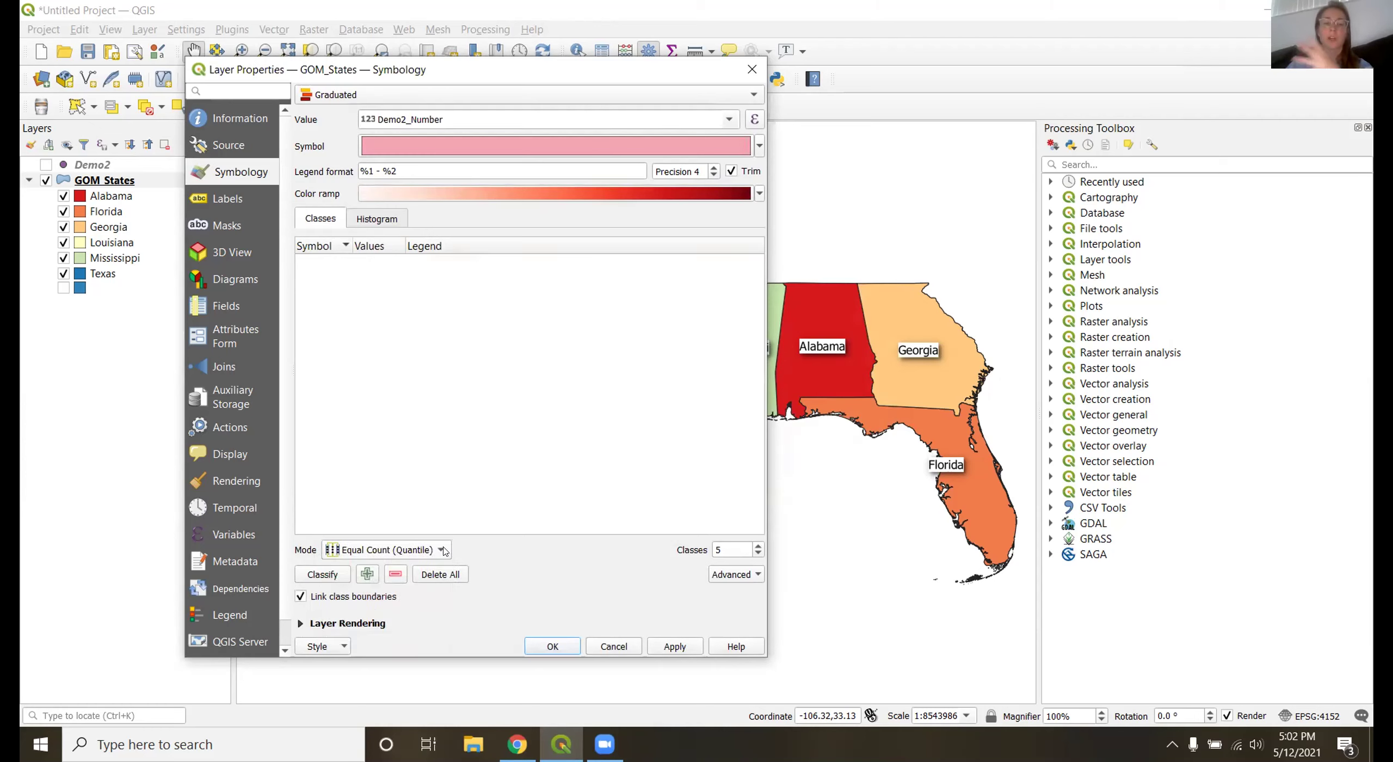
Set the graduated classification to 3 classes, apply it to GOM_States and check the states' shading on the map.
left_click(758, 554)
left_click(759, 554)
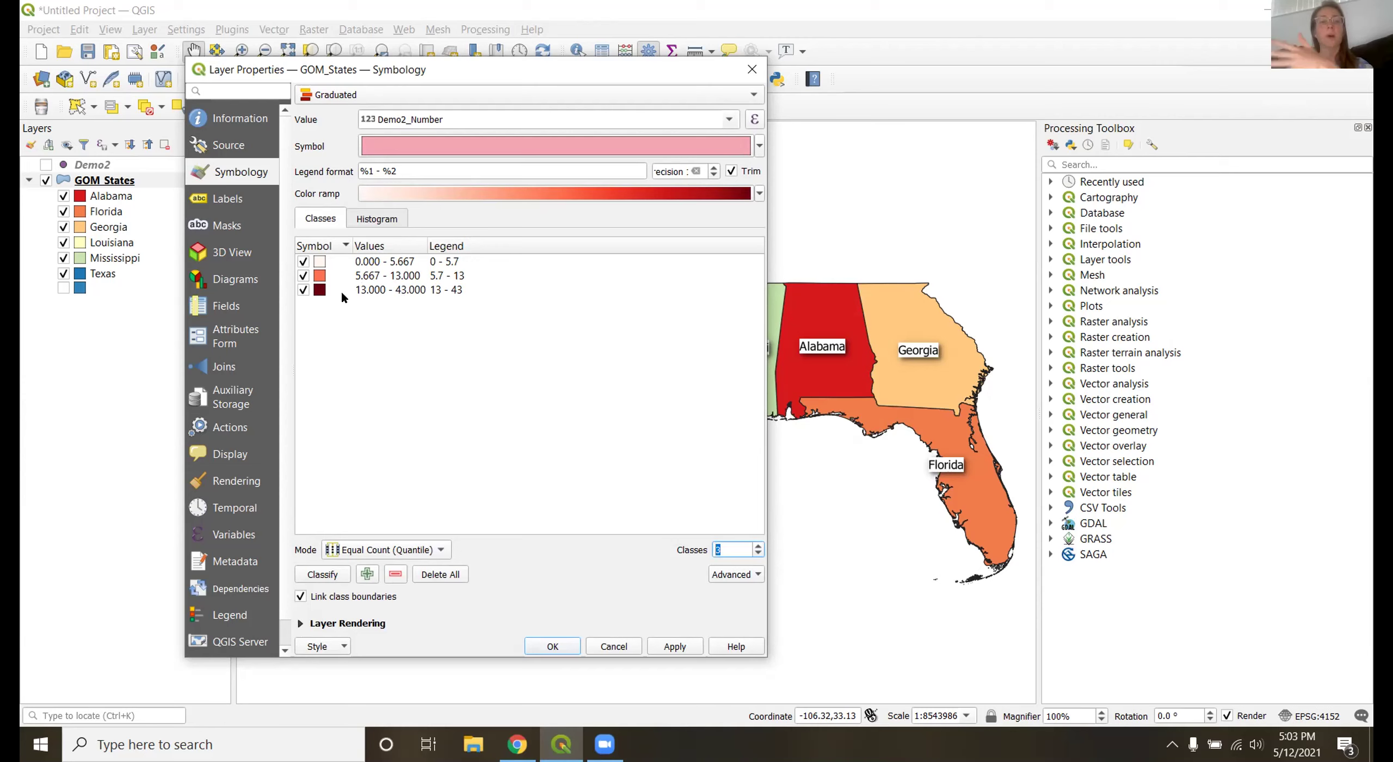
left_click(676, 647)
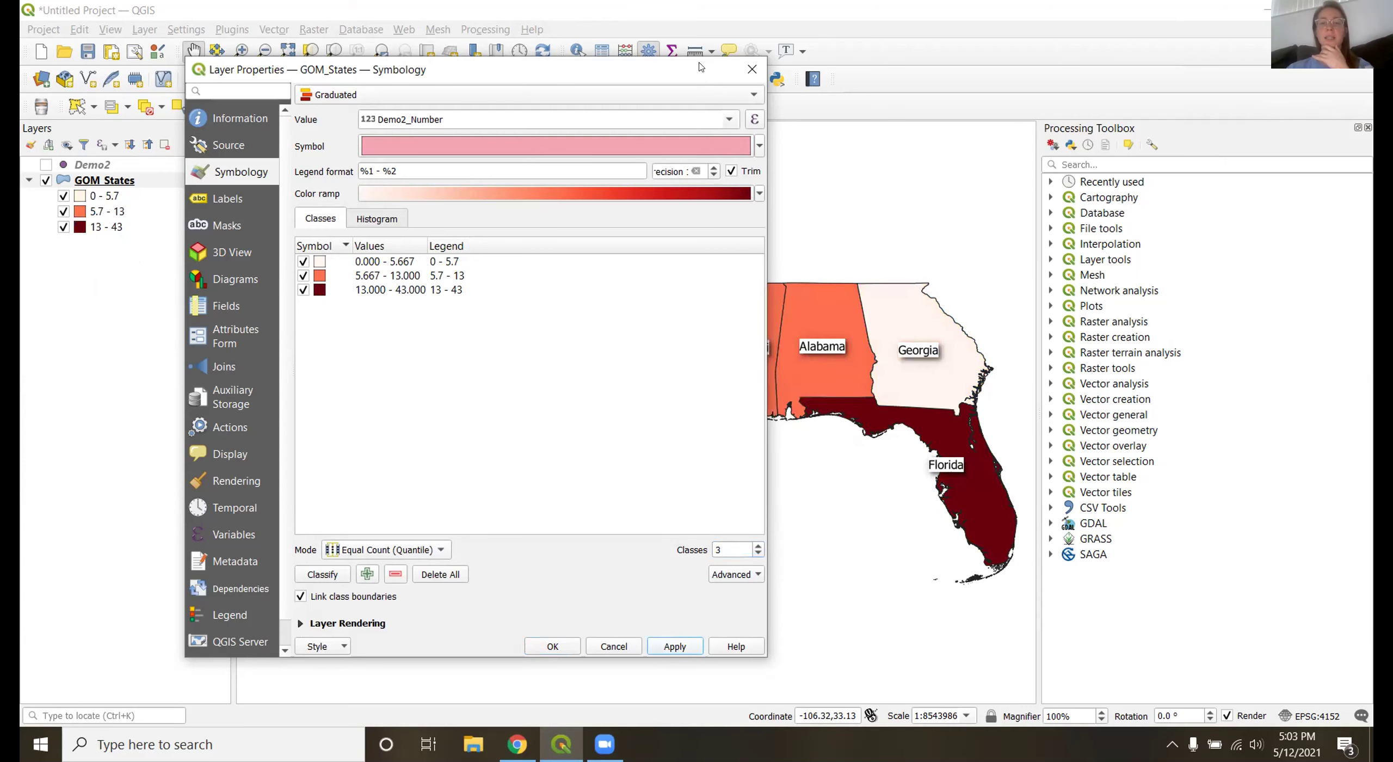
left_click_drag(701, 66, 610, 528)
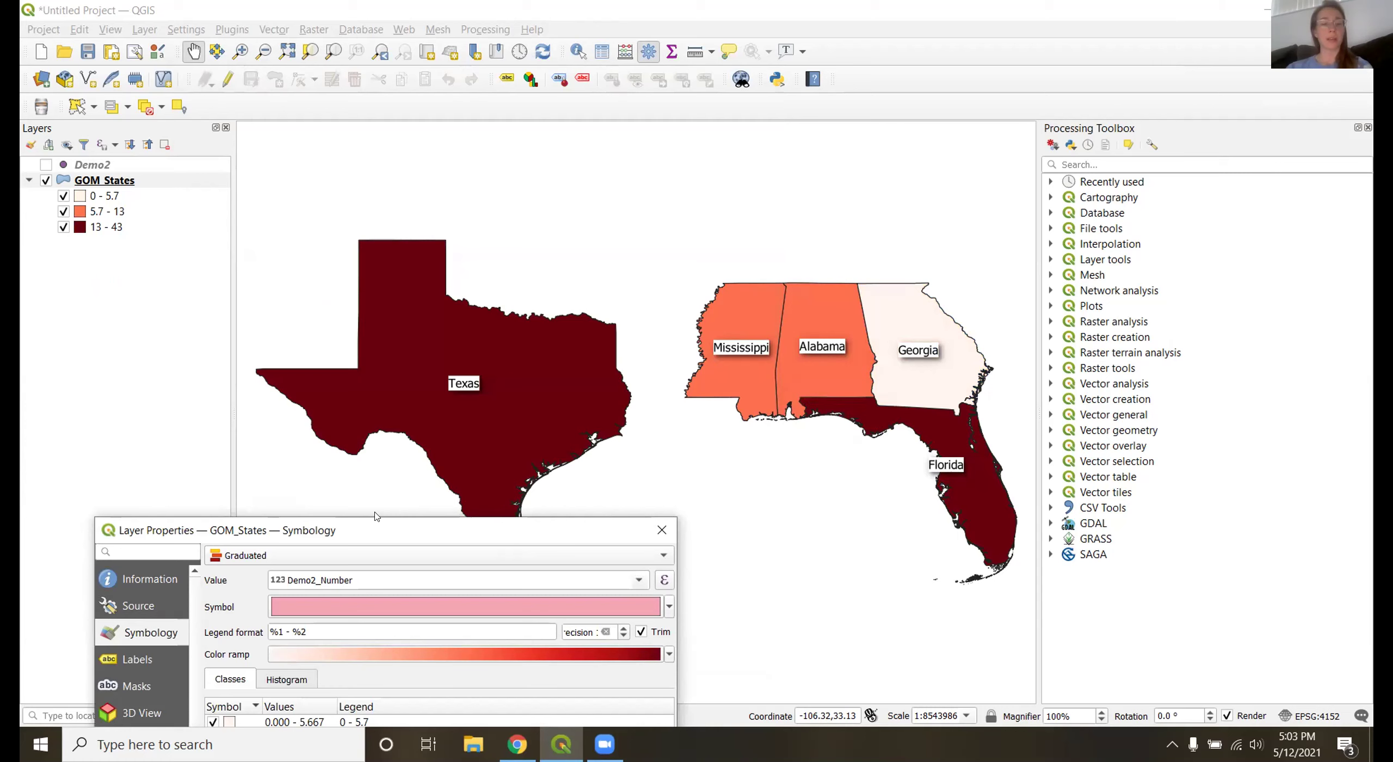
left_click_drag(374, 516, 434, 526)
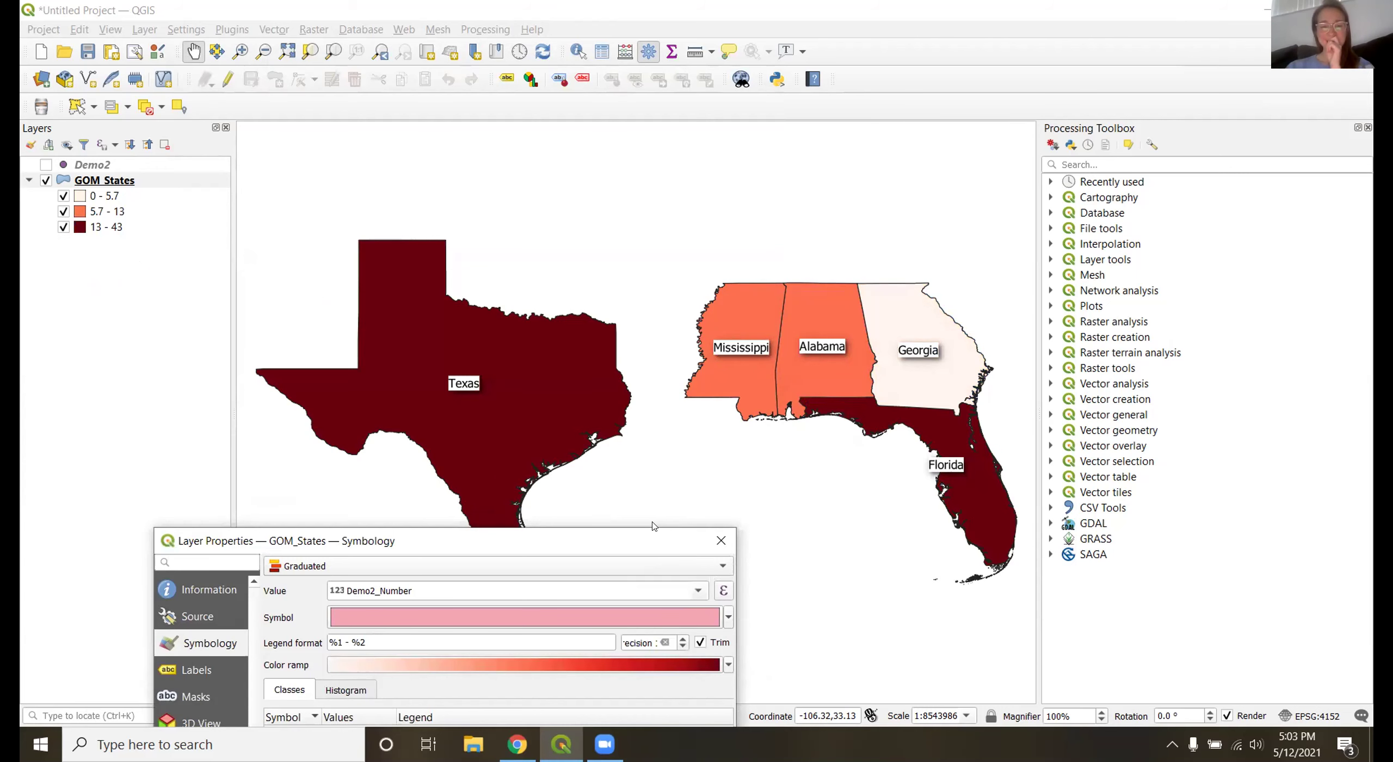
left_click_drag(599, 541, 561, 87)
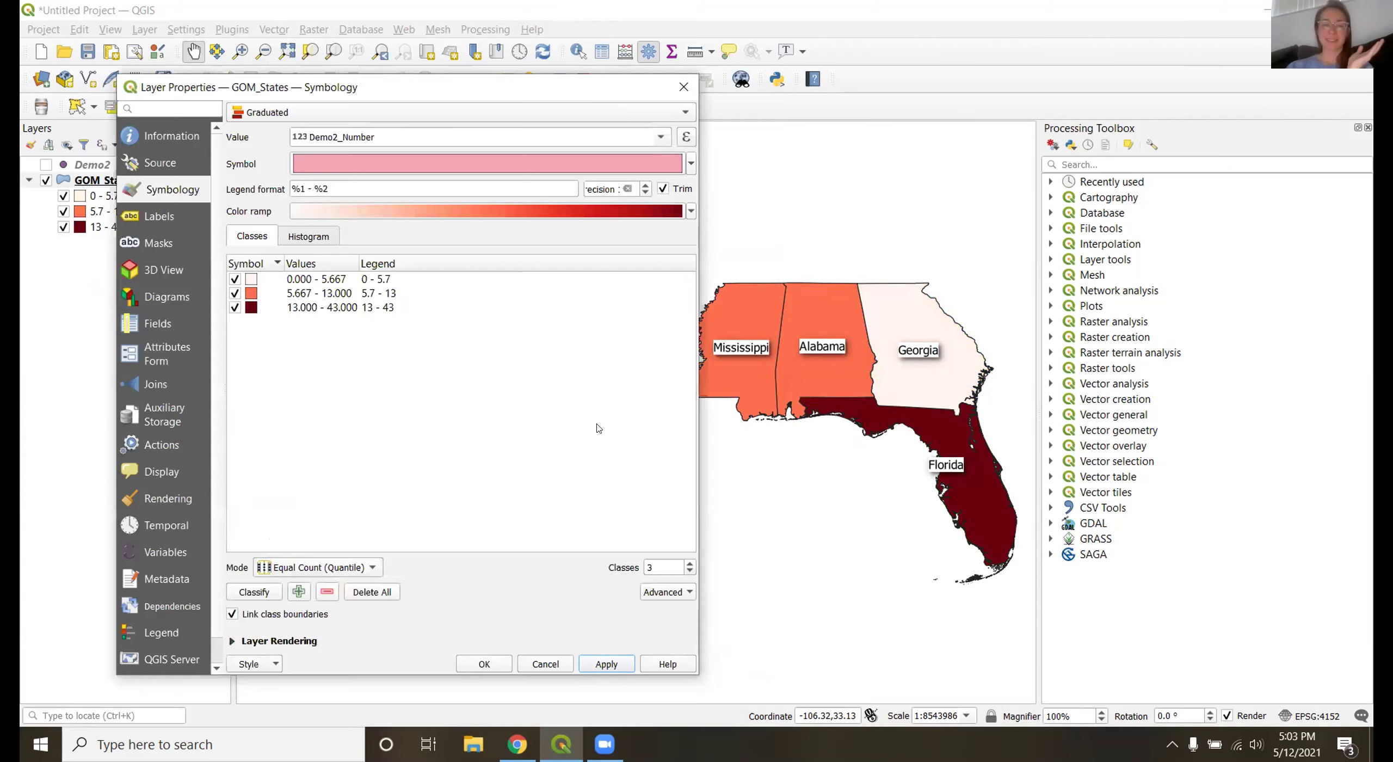
Change the classification mode to Equal Interval and review the class ranges.
left_click(307, 572)
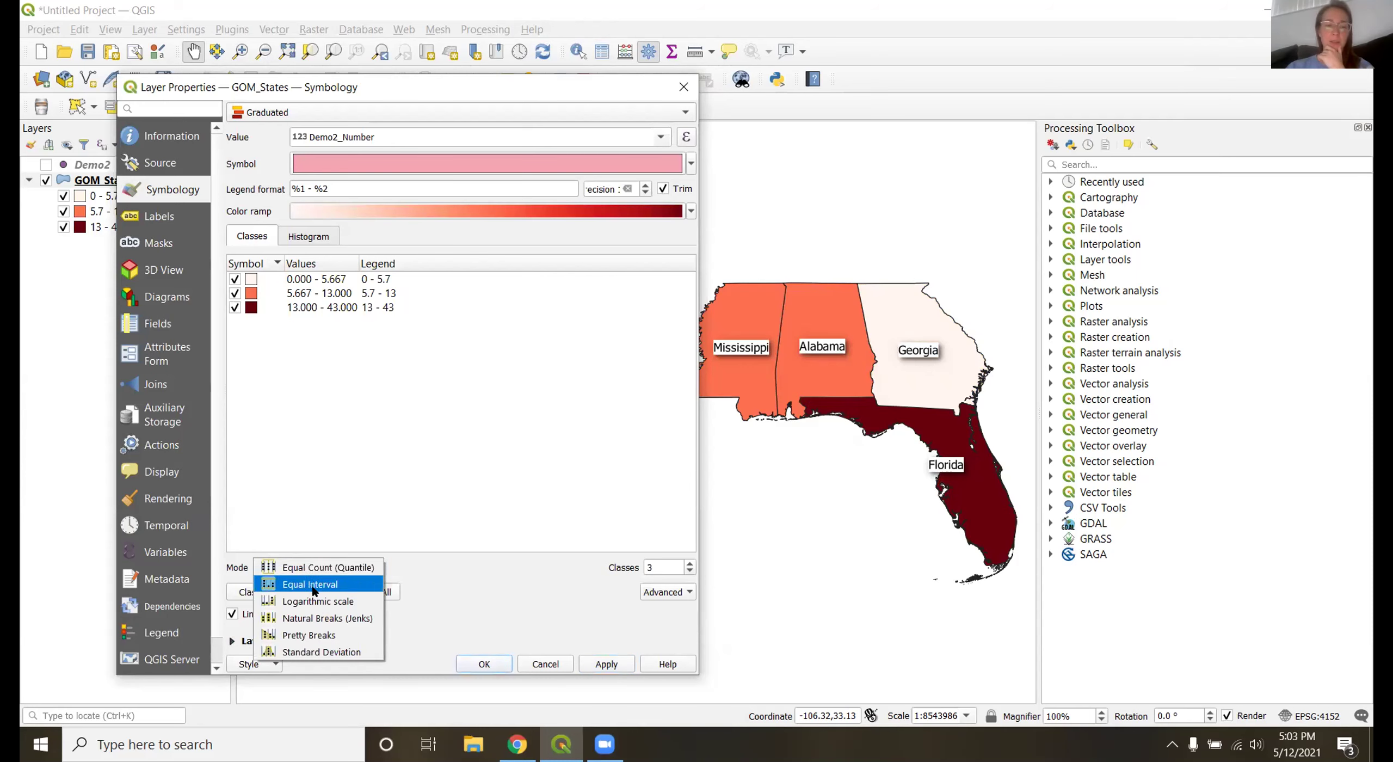
left_click(313, 586)
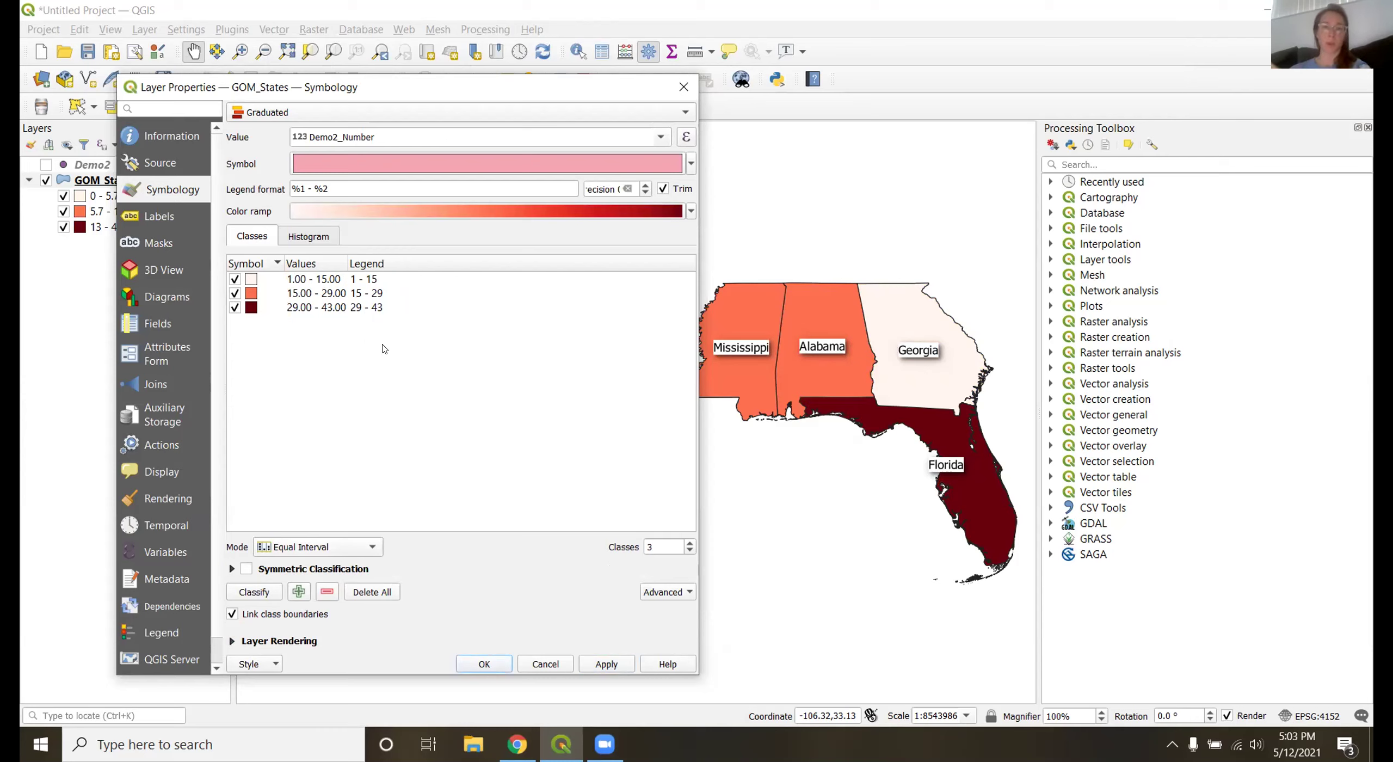
left_click(353, 542)
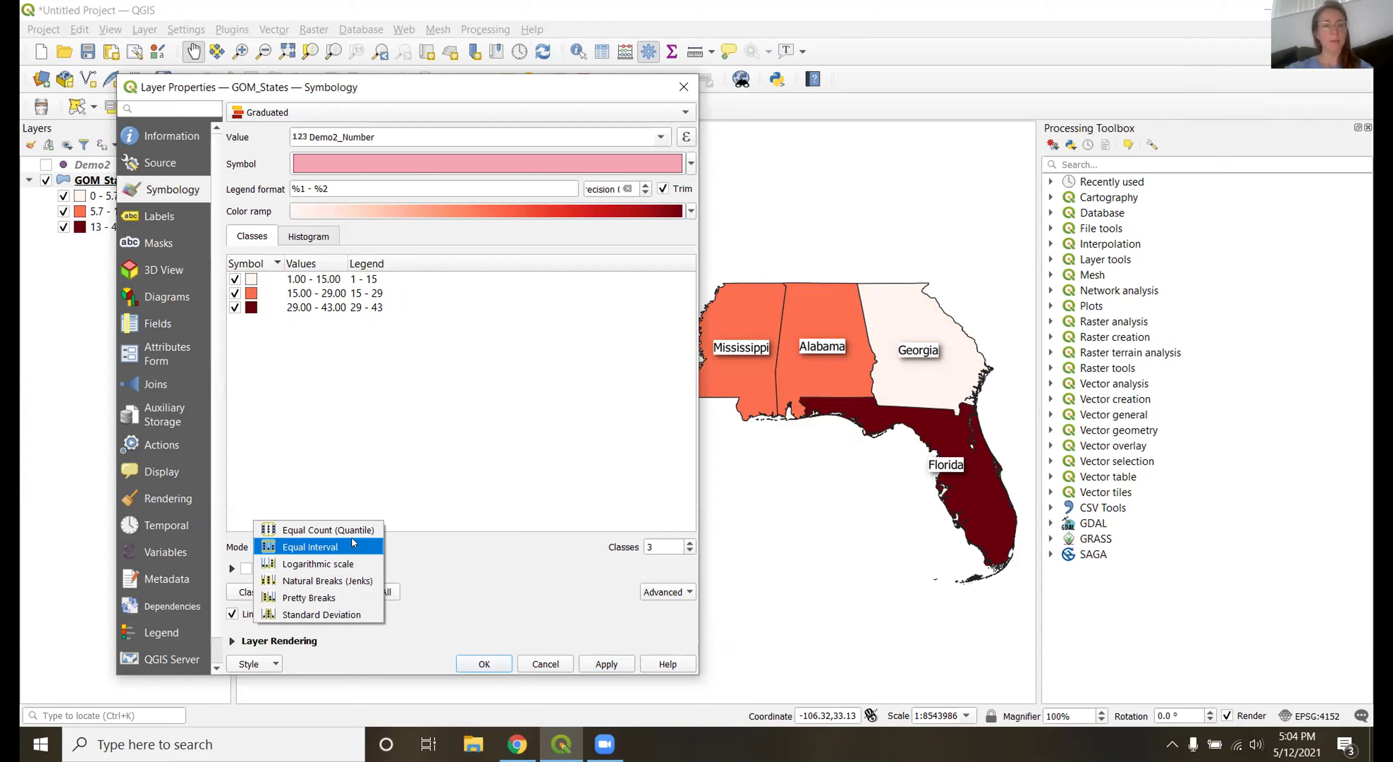
left_click(428, 381)
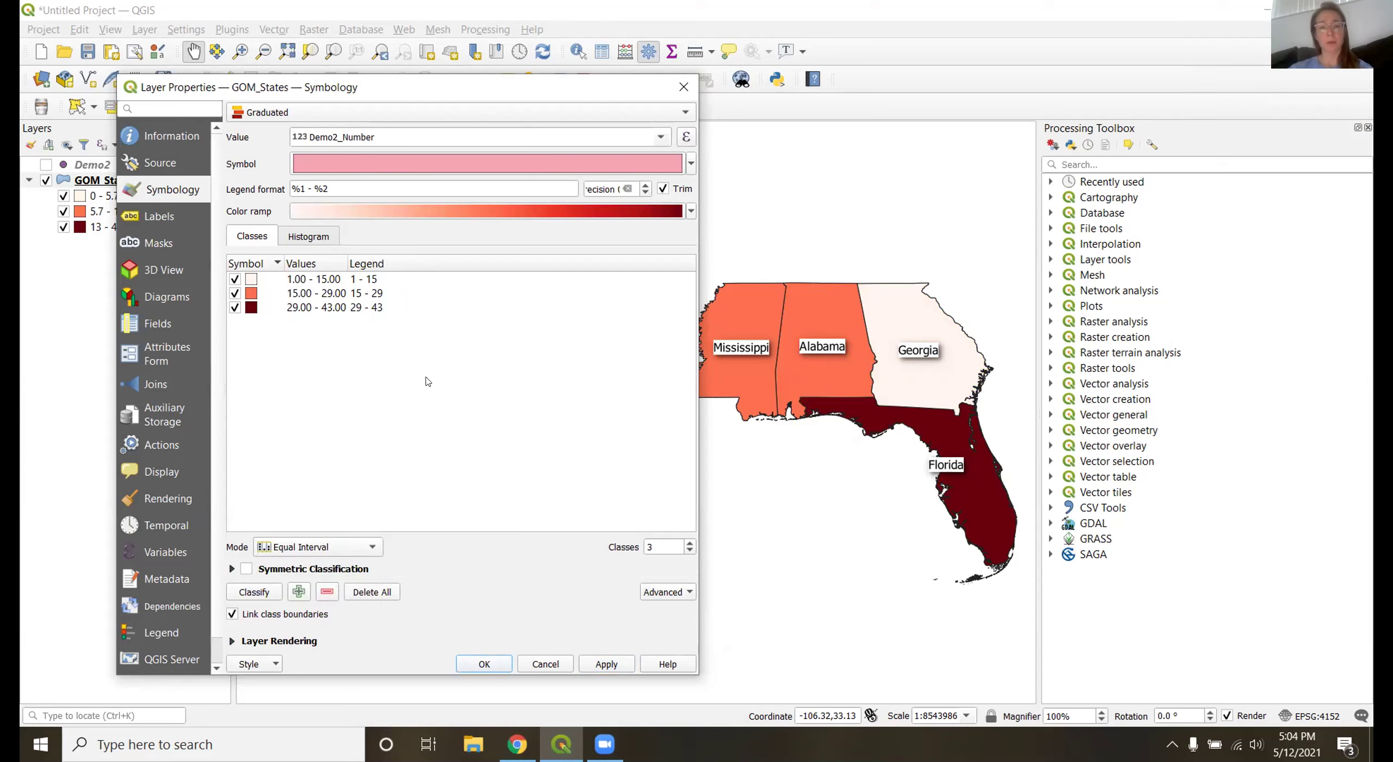
Switch the GOM_States symbology back to Single Symbol, apply it and close the layer properties.
left_click(684, 111)
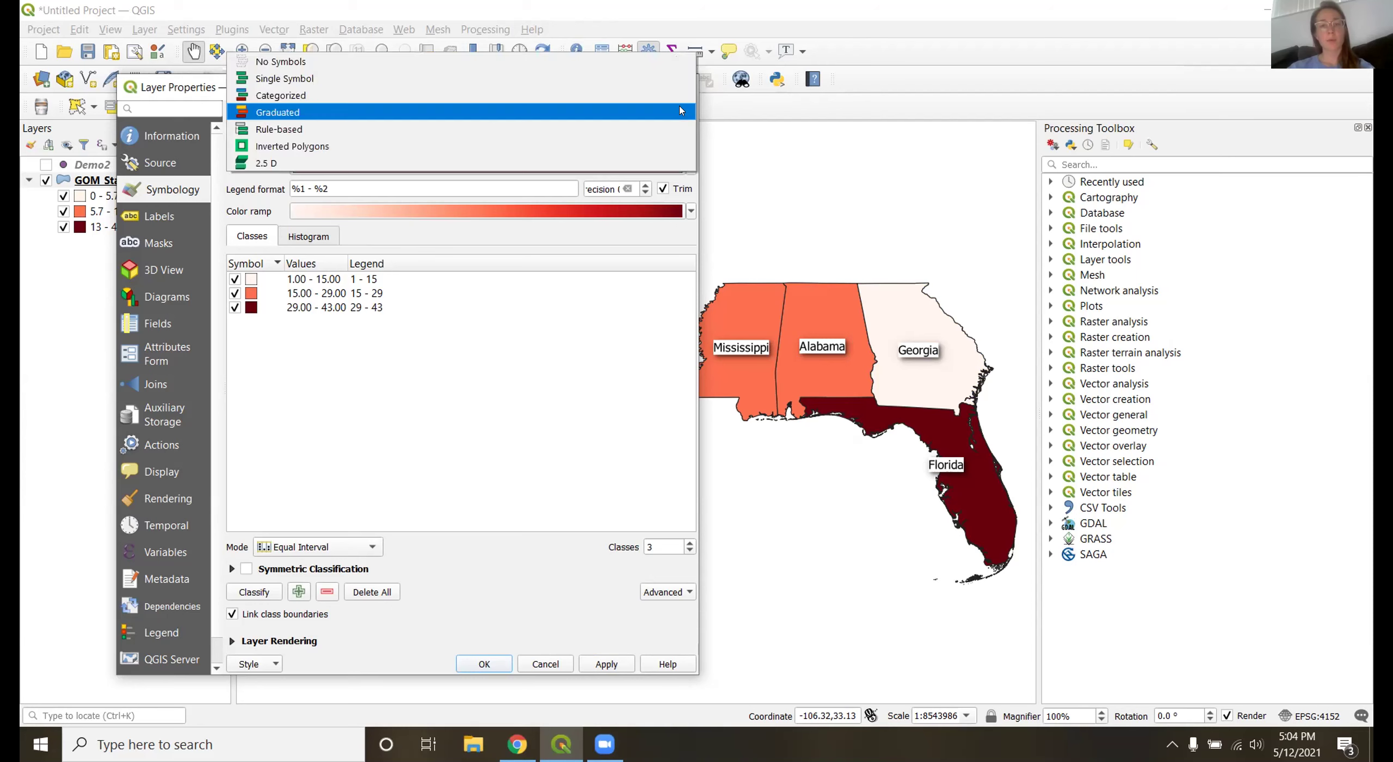
left_click(658, 78)
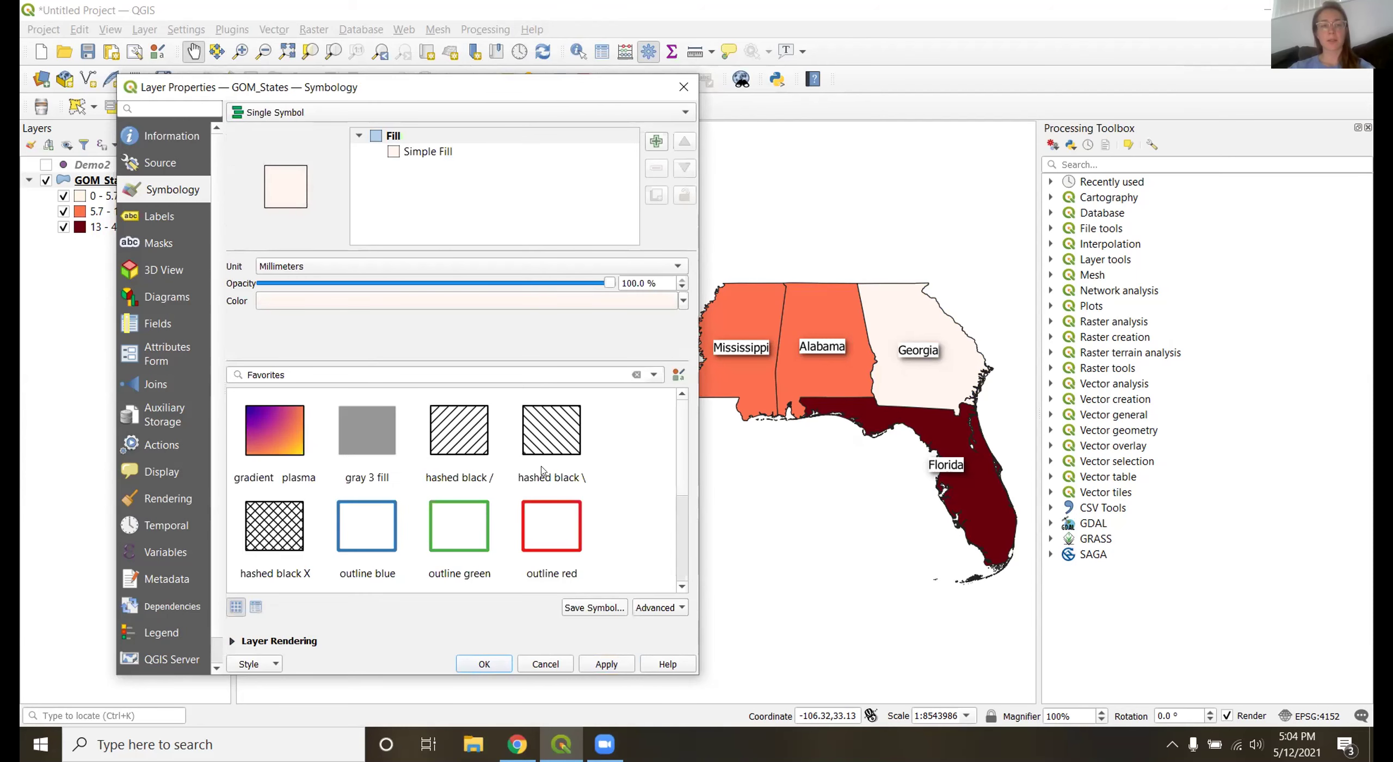
left_click(608, 663)
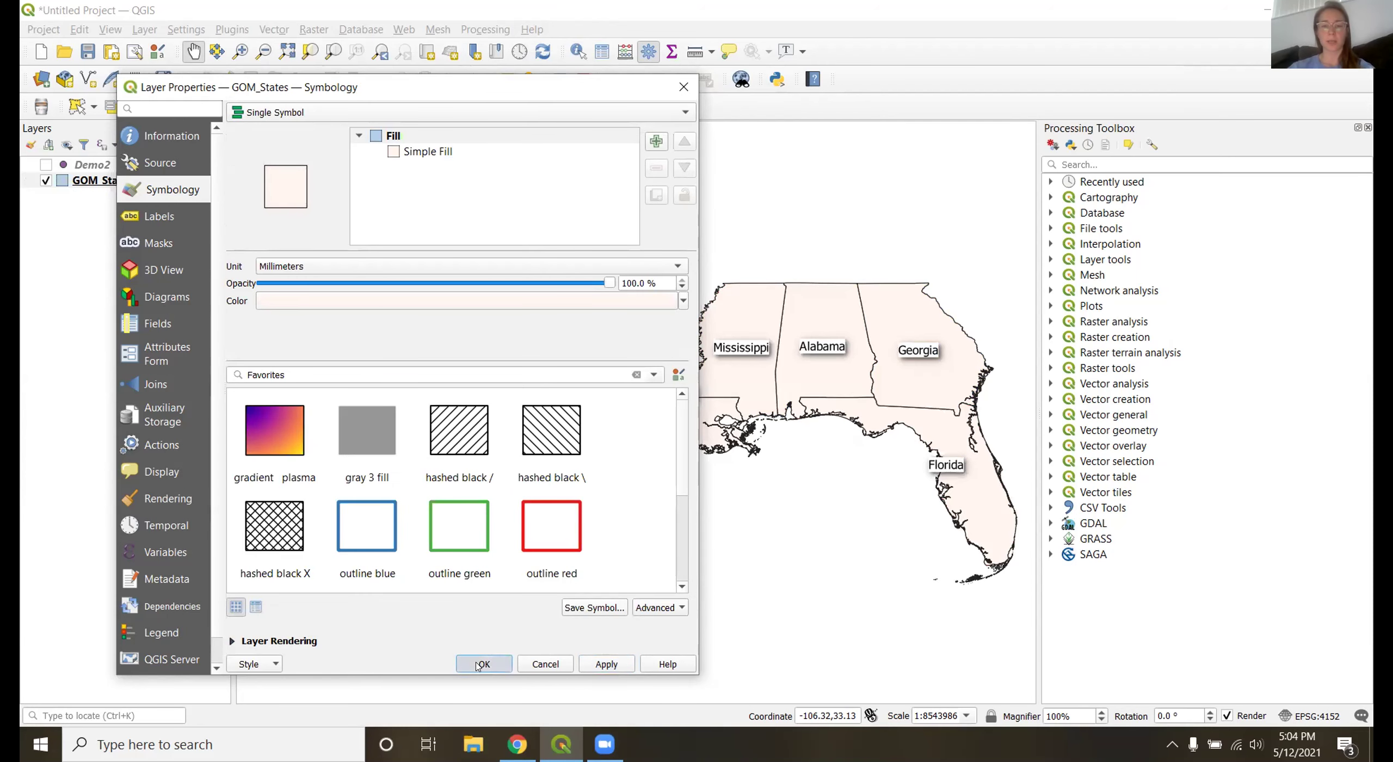
left_click(481, 664)
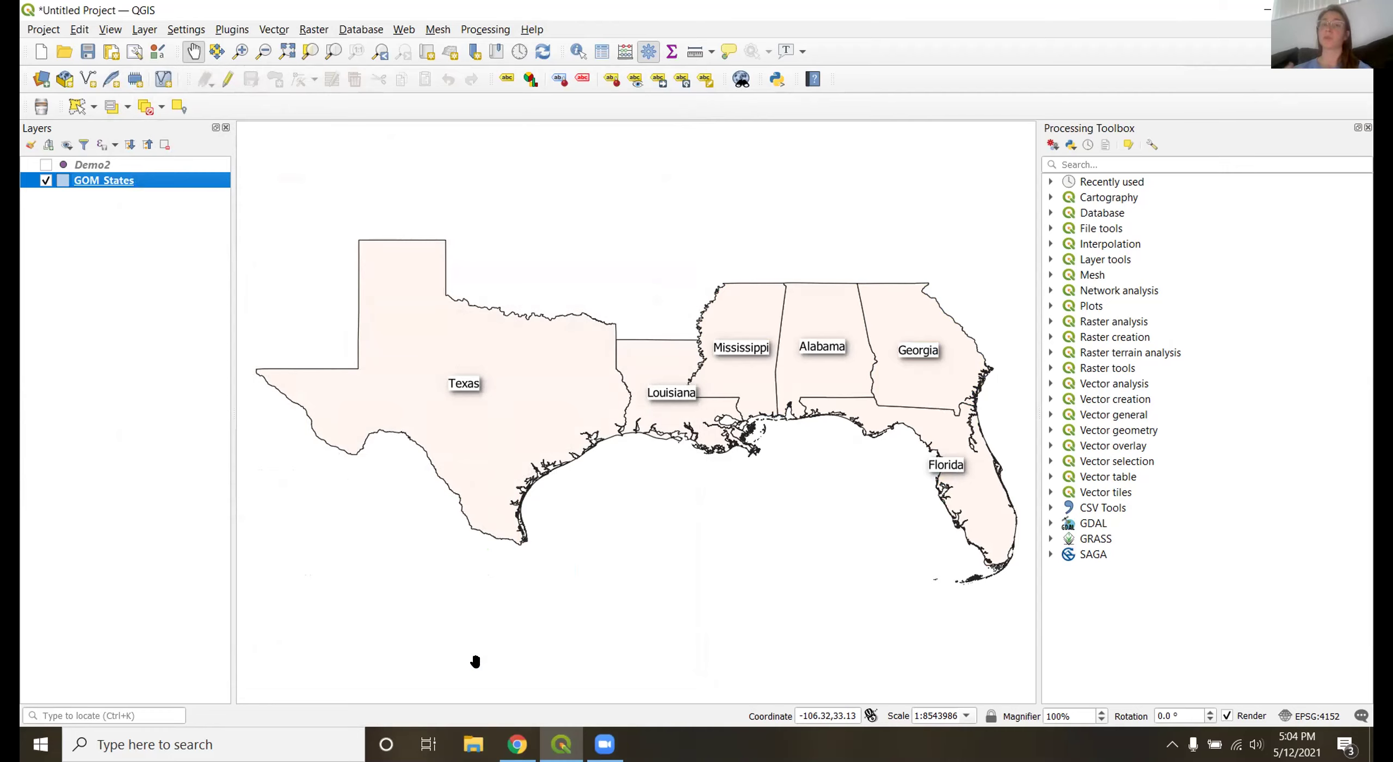
Reopen the GOM_States symbology settings, look over the available renderer types and close without changes.
double_click(116, 185)
left_click(248, 117)
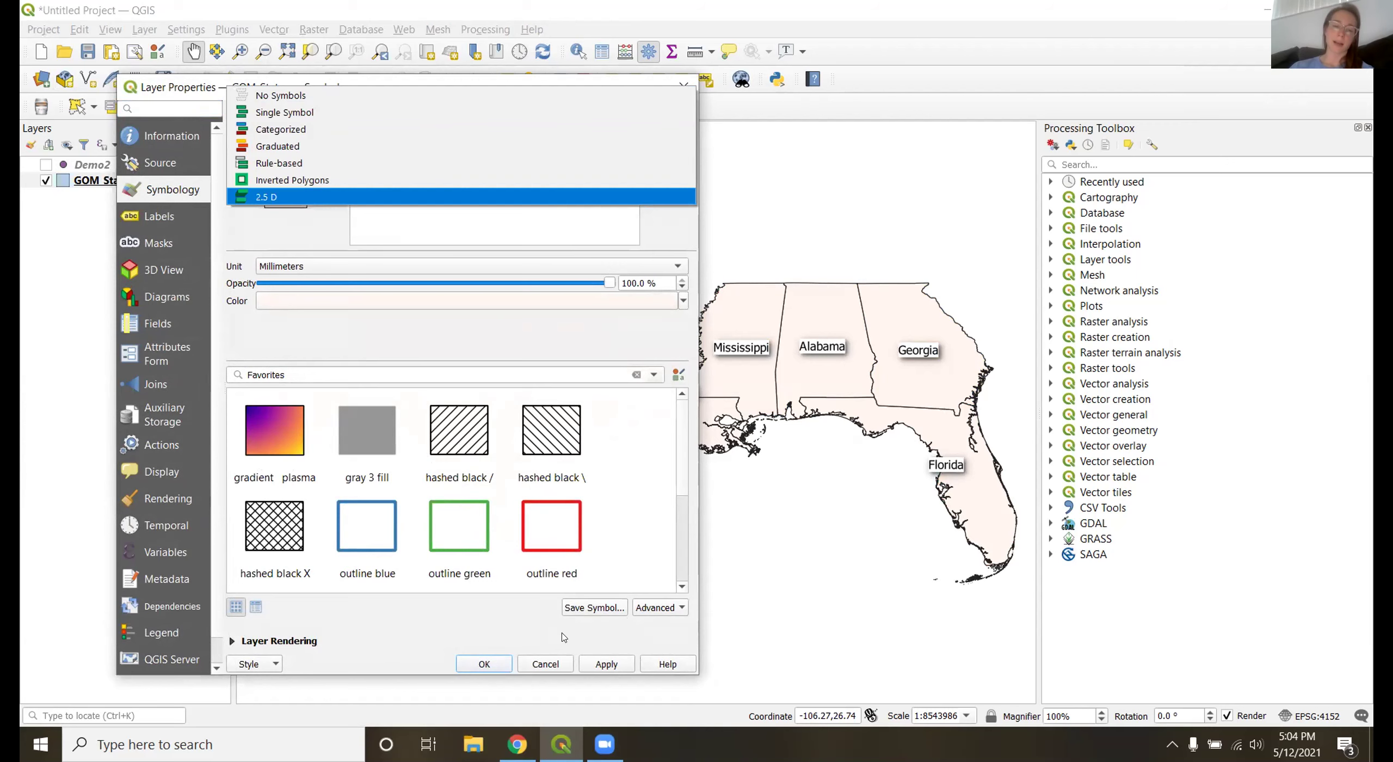
left_click(553, 662)
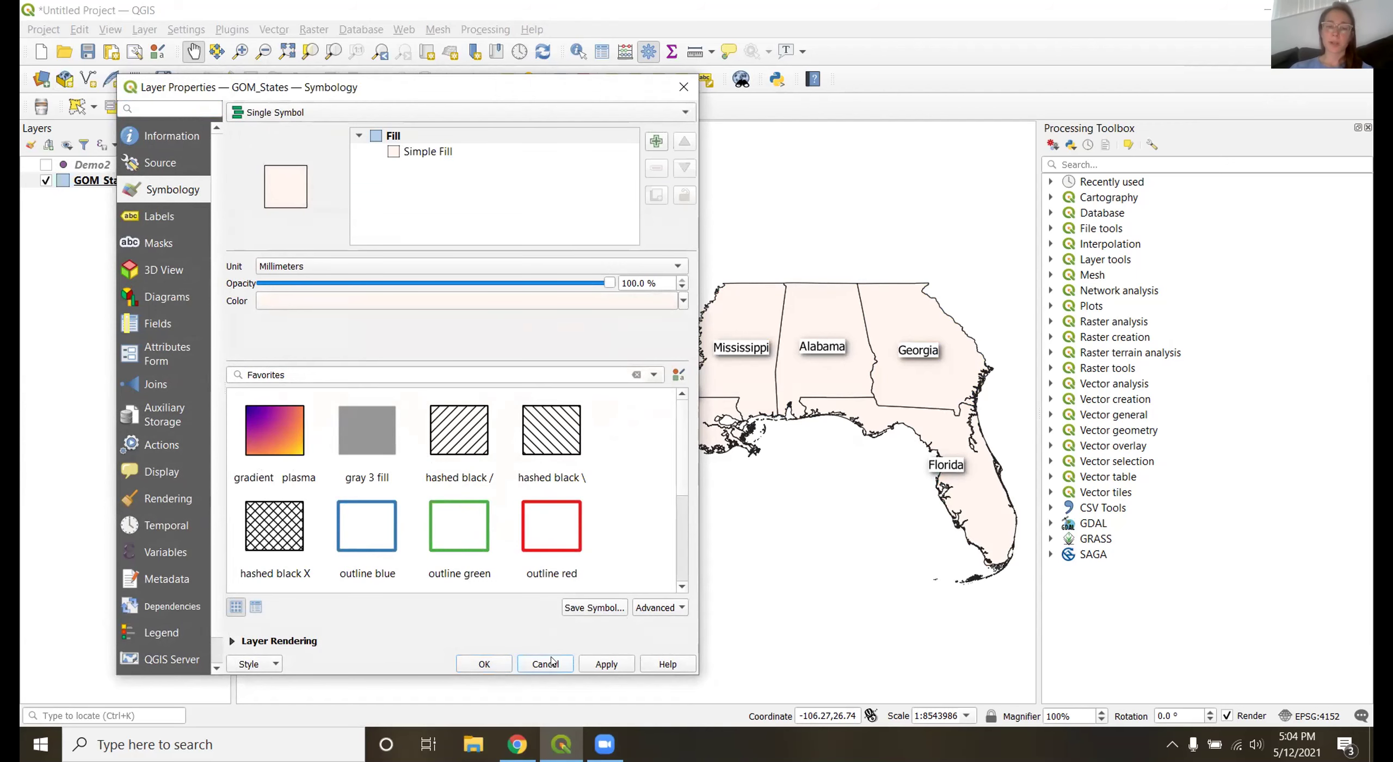
left_click(684, 87)
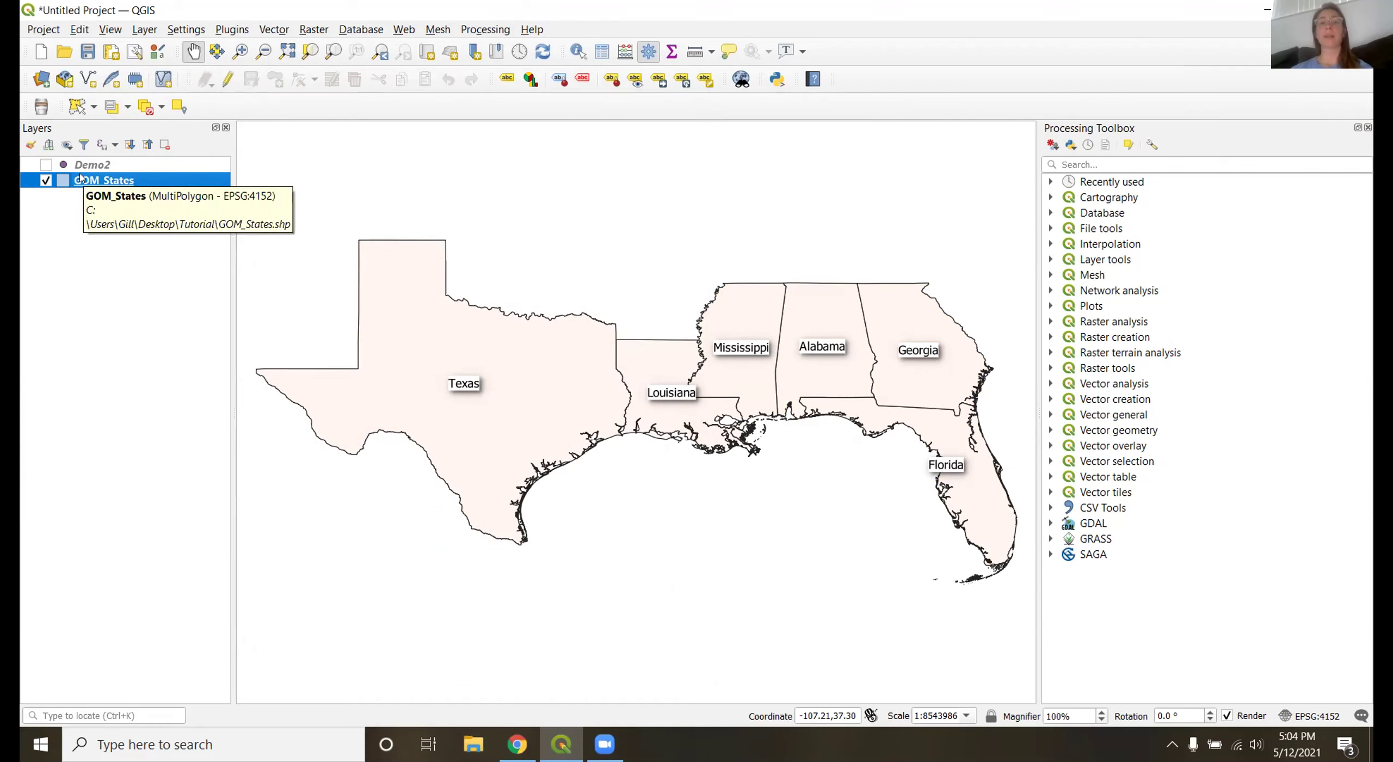
Make the Demo2 point layer visible on the map.
left_click(45, 165)
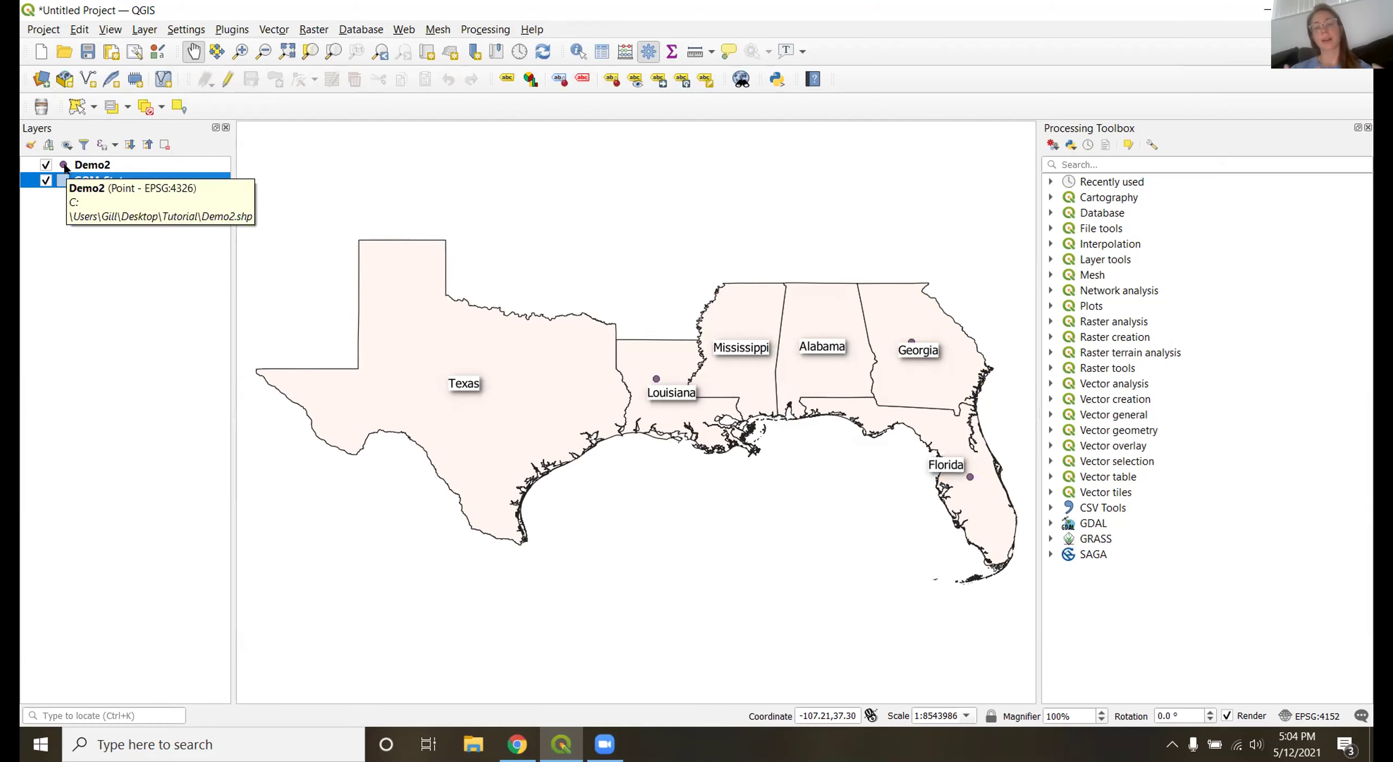
Open the Demo2 layer's symbology settings, change the renderer to Heatmap and look over the available color ramps.
left_click(68, 166)
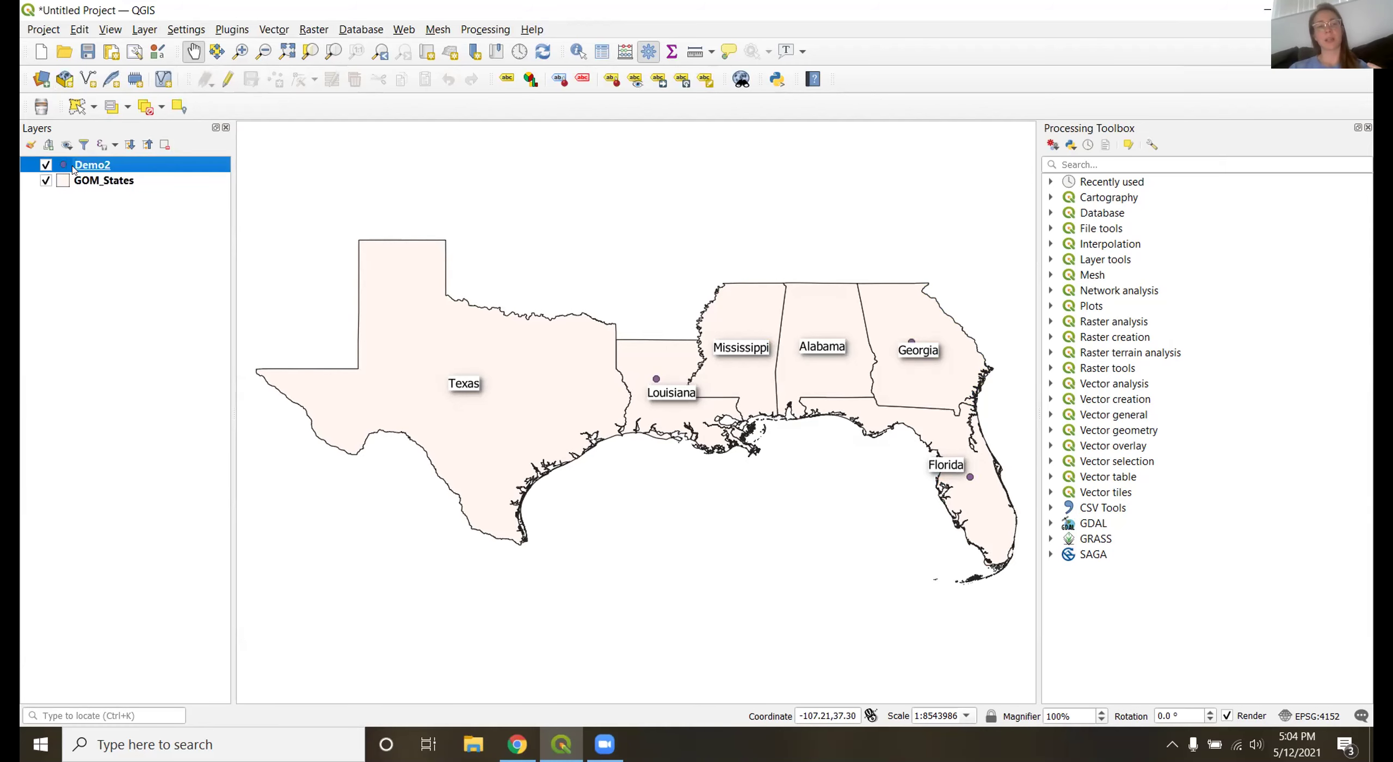
double_click(72, 167)
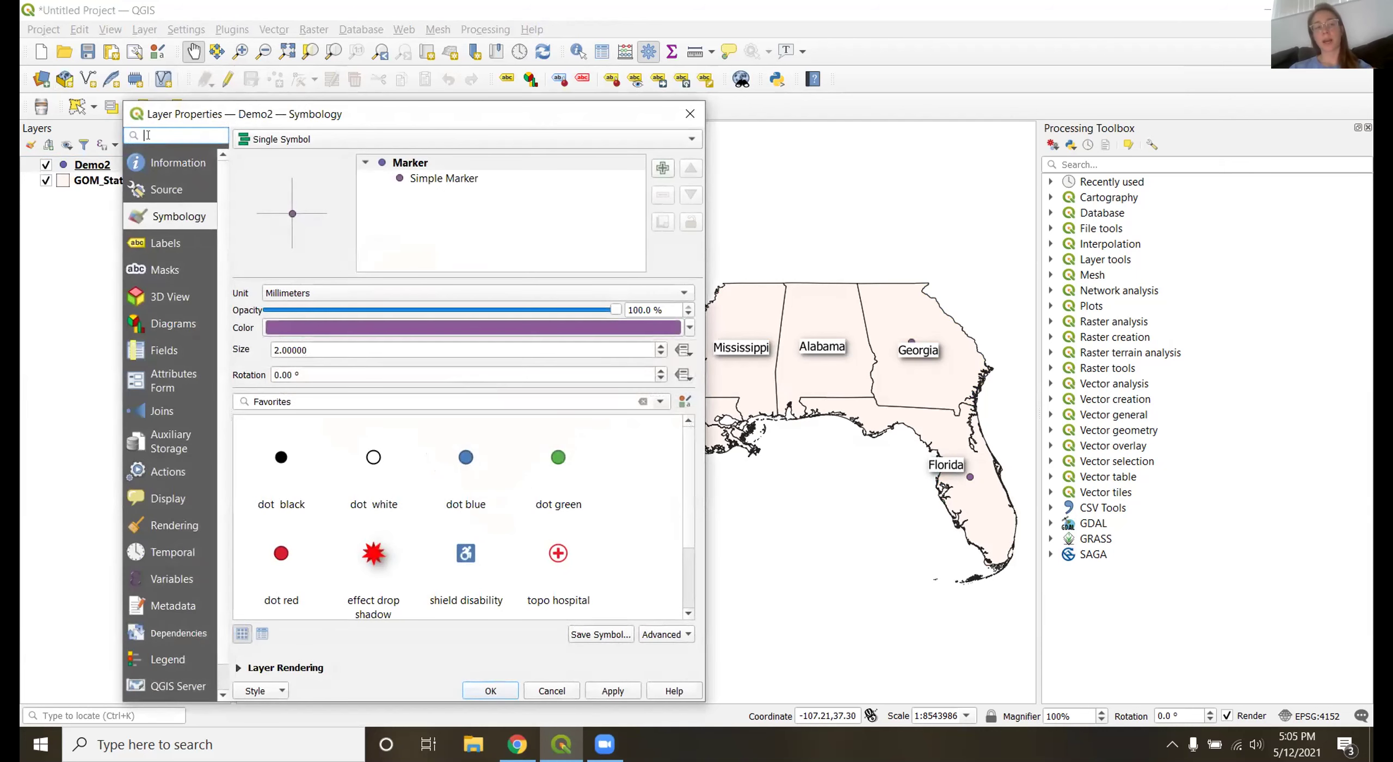
left_click(268, 143)
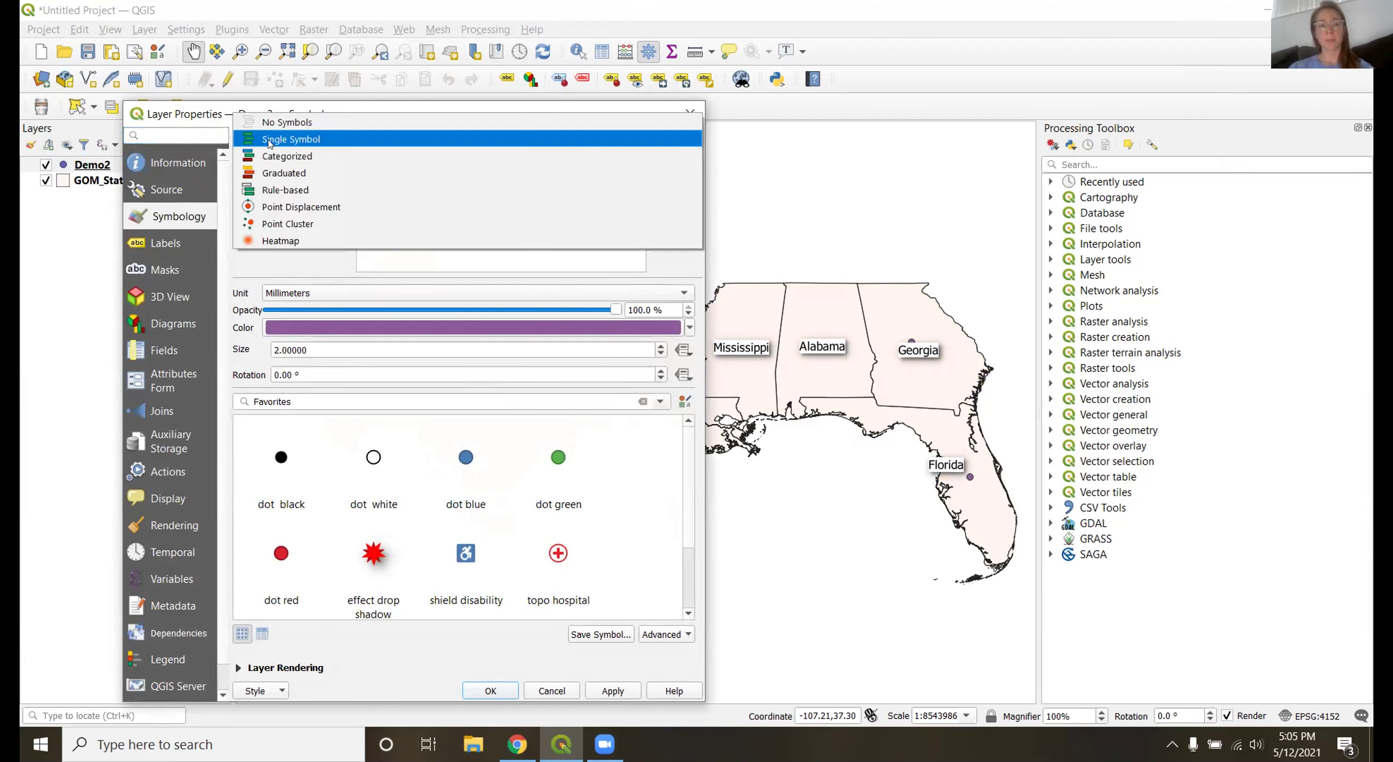
left_click(297, 242)
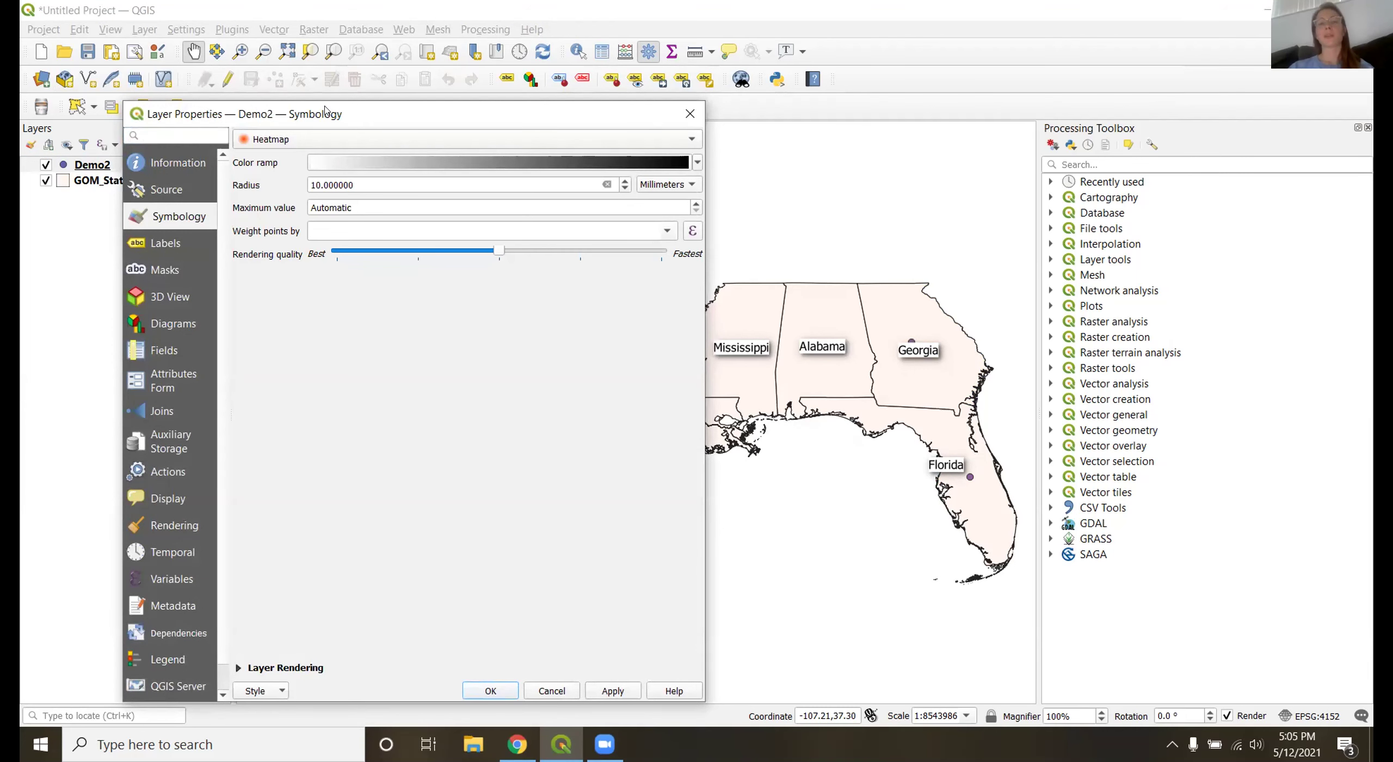
left_click_drag(370, 115, 366, 76)
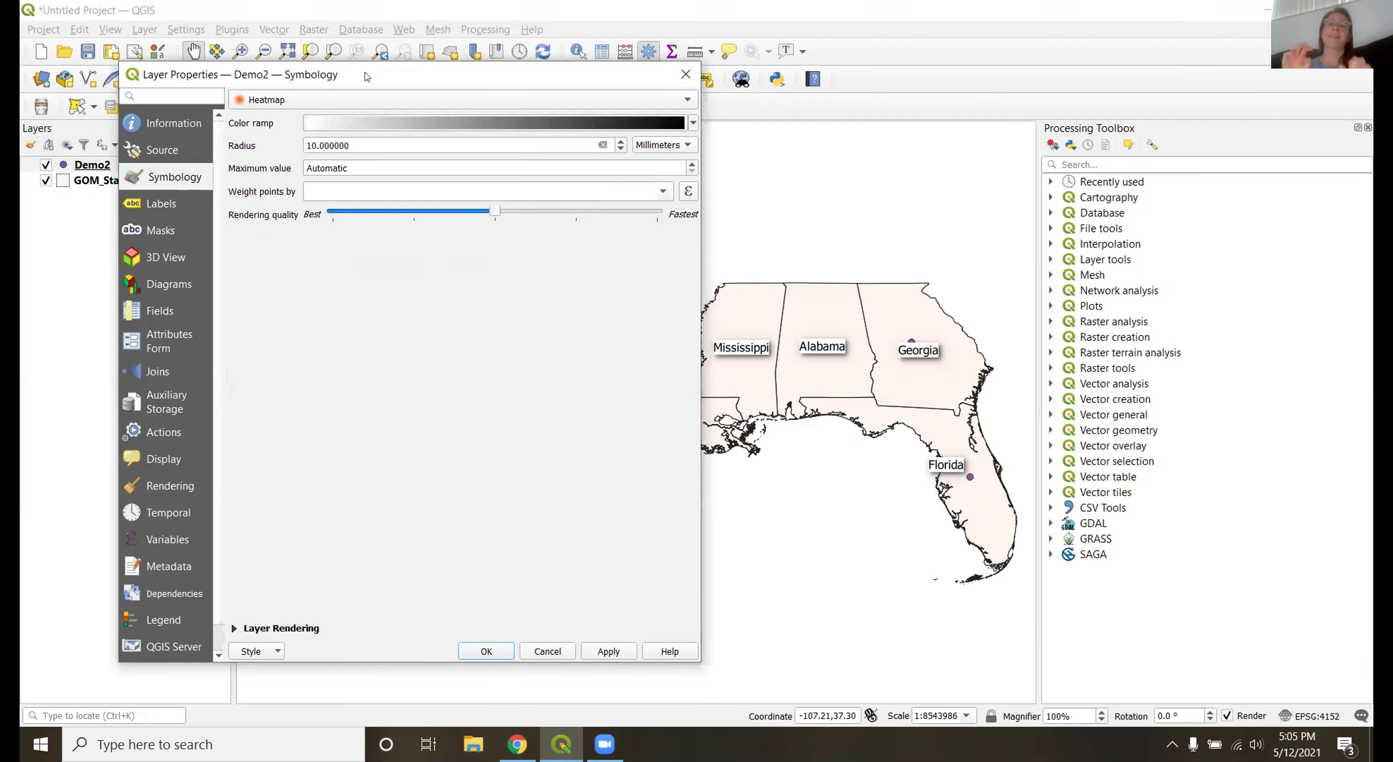
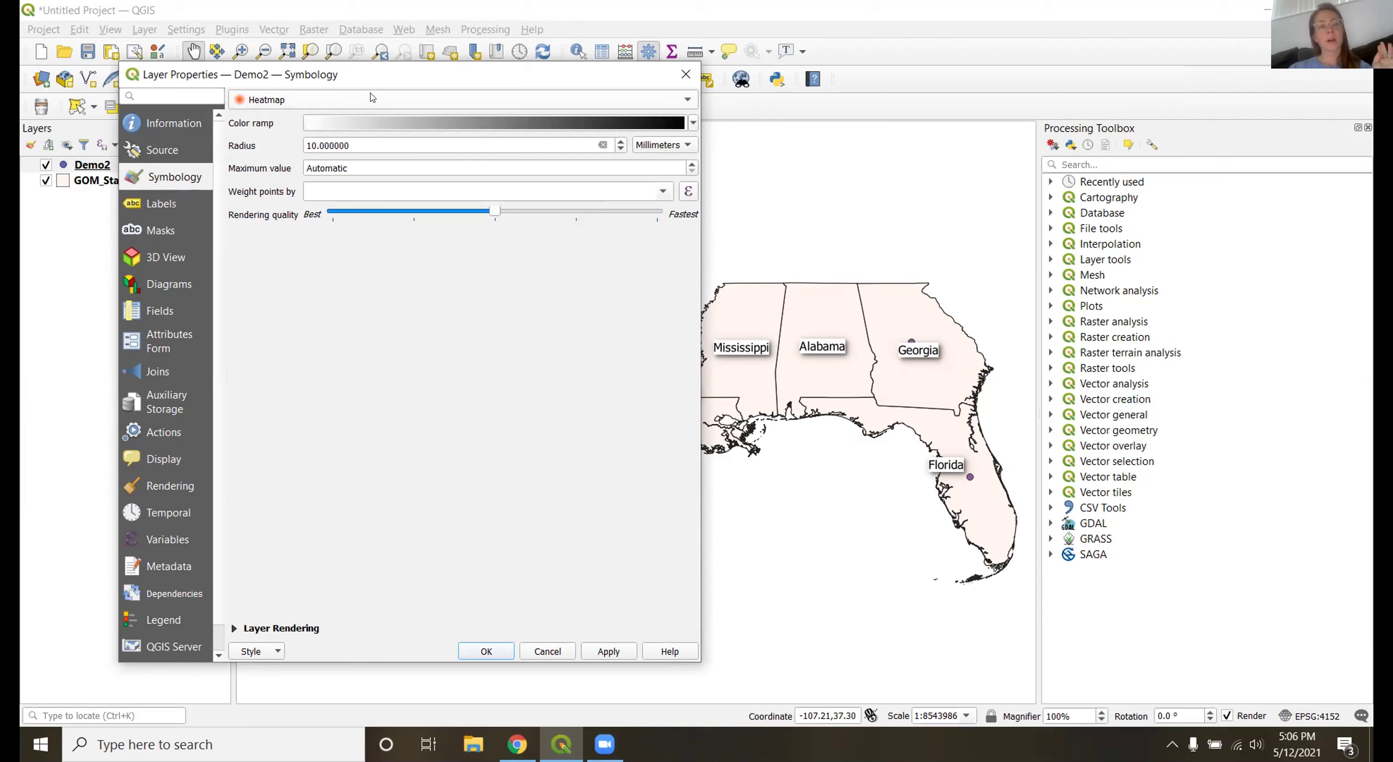
left_click(308, 98)
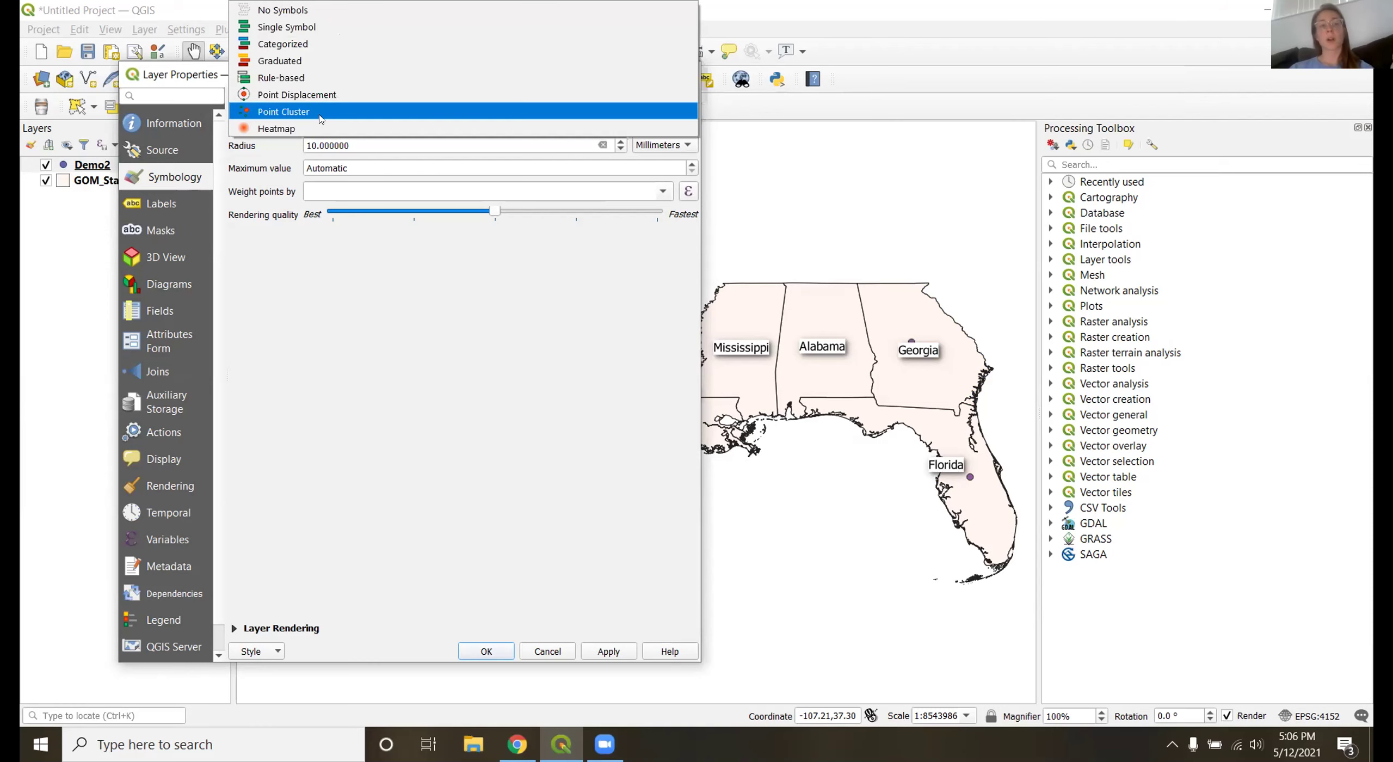
left_click(329, 129)
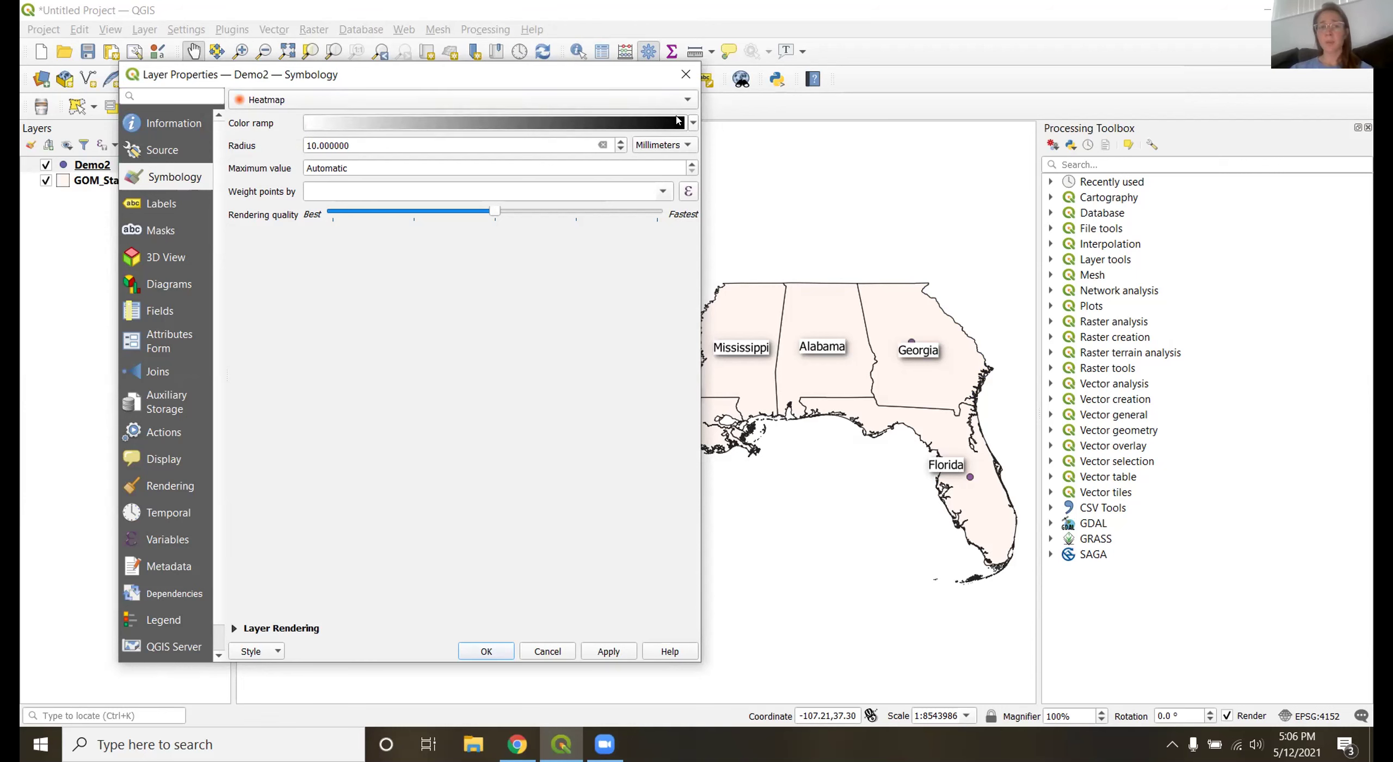
left_click(693, 123)
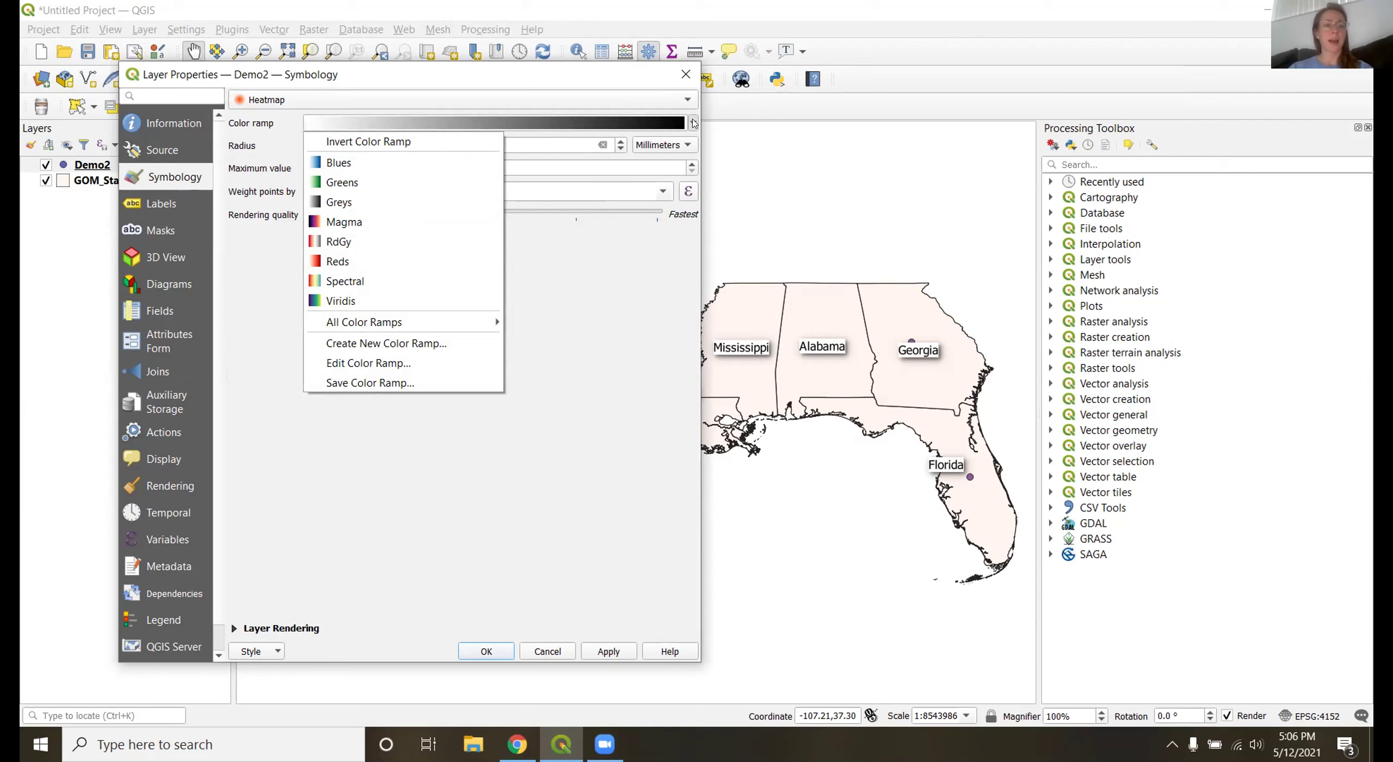
left_click(656, 314)
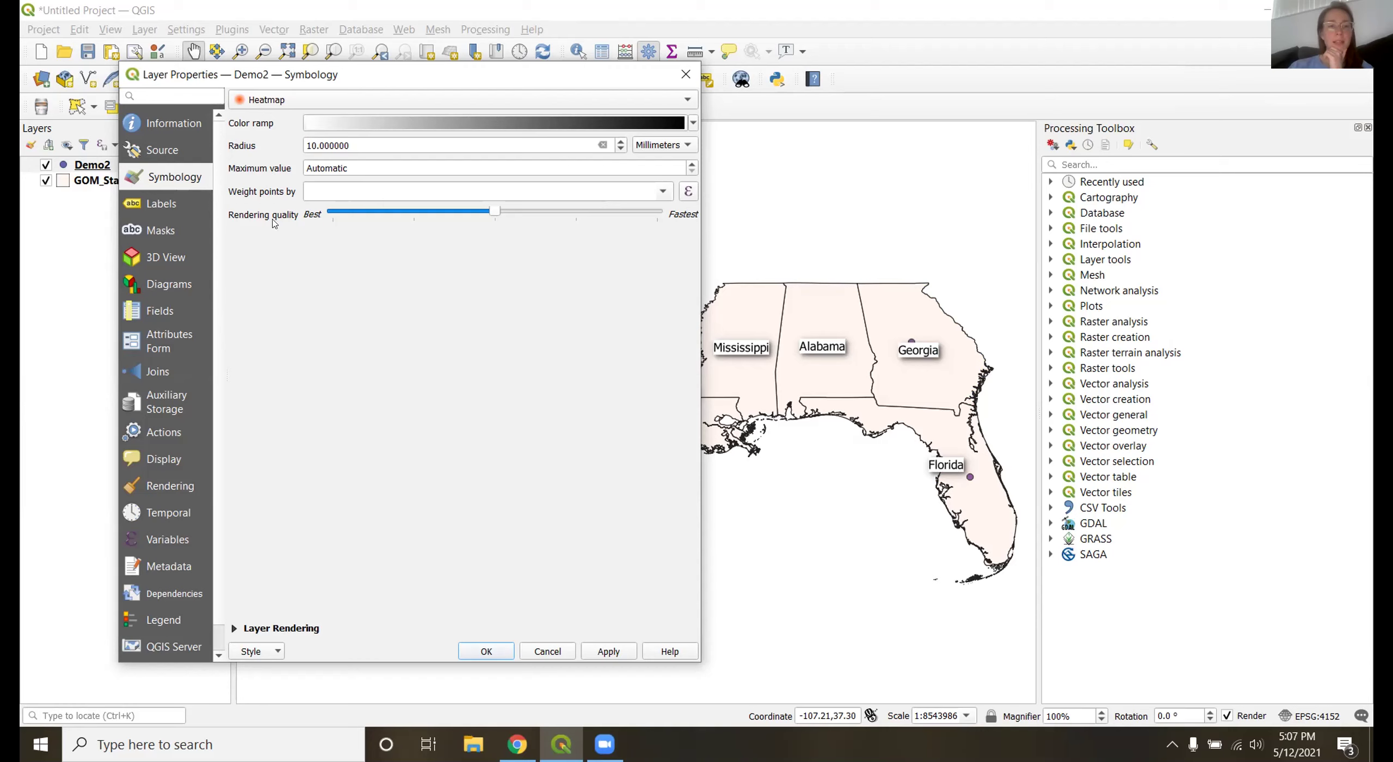
Set the heatmap's rendering quality to Best, weight the points by the Number field, apply it and close the layer properties.
left_click_drag(494, 213, 332, 213)
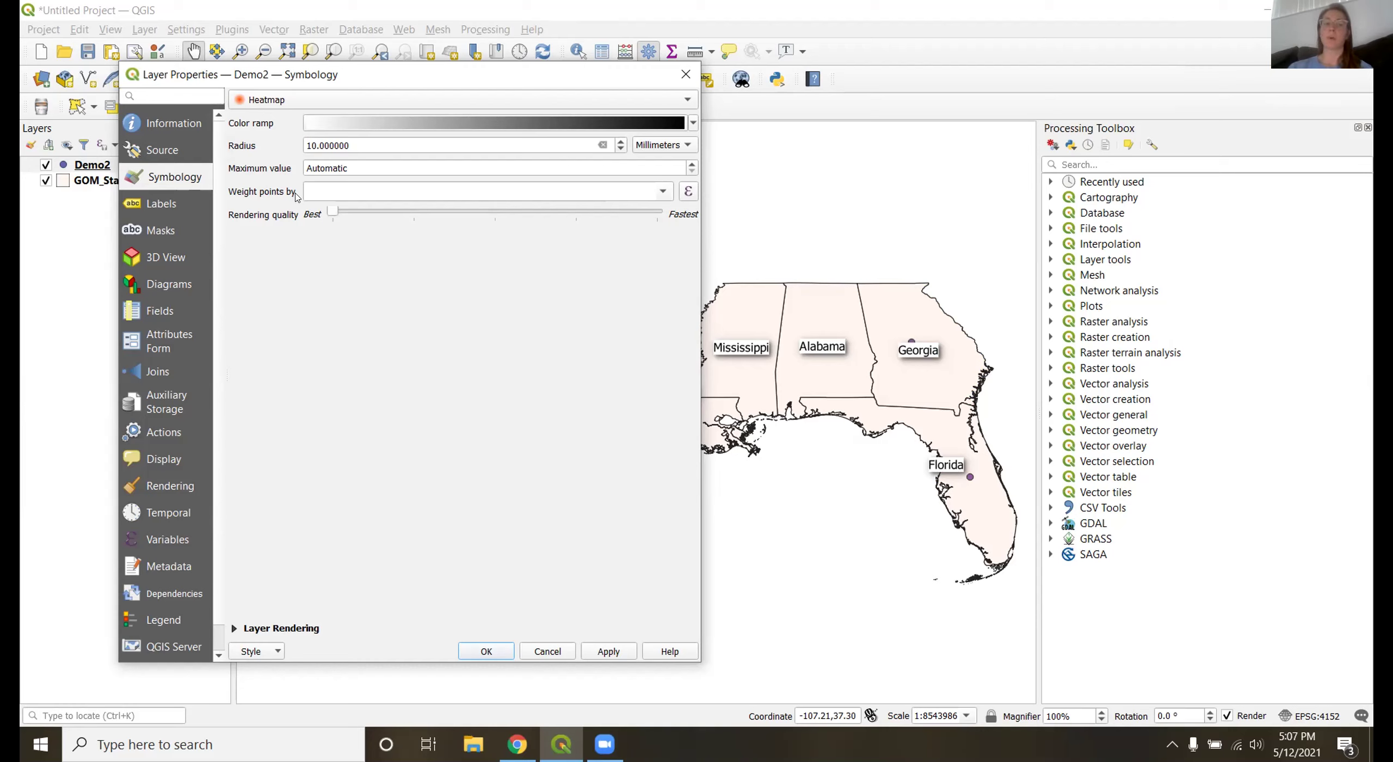
left_click(660, 195)
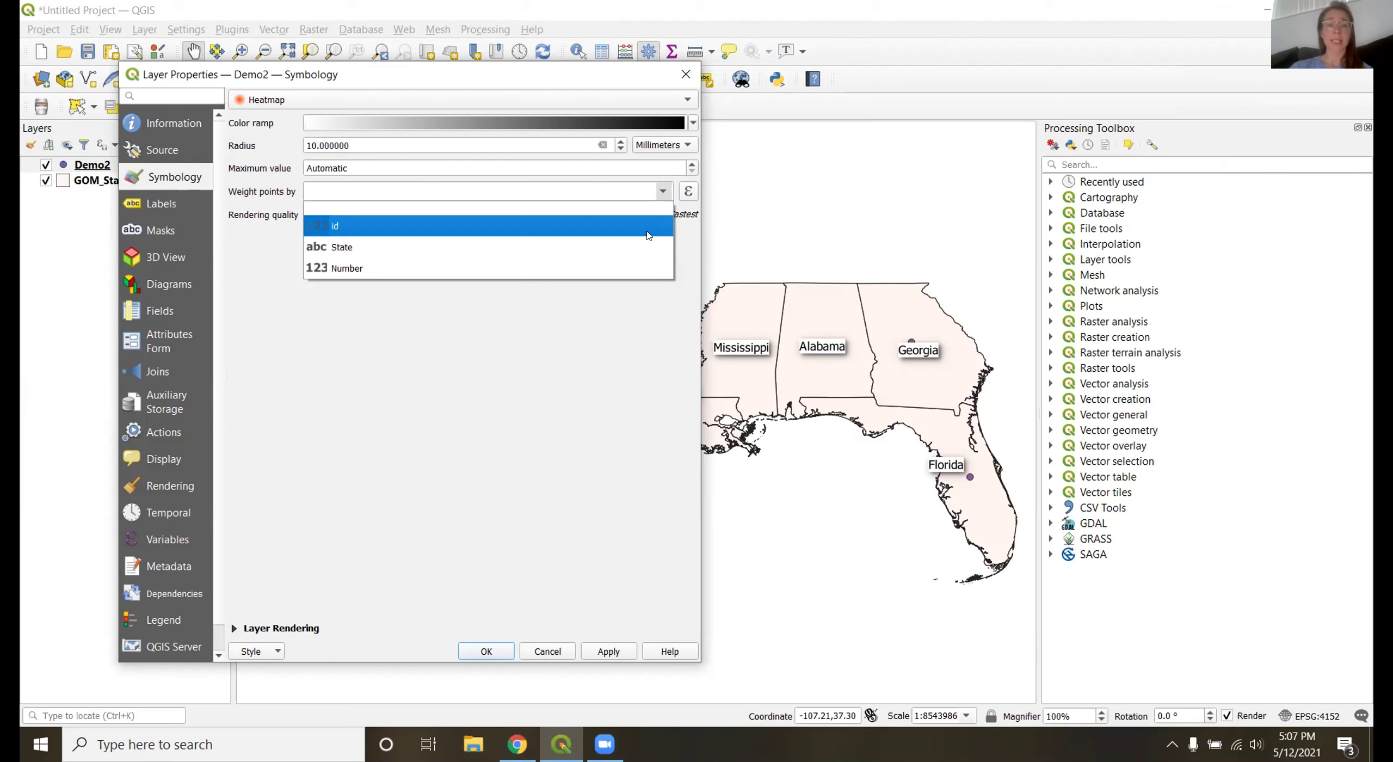
left_click(584, 265)
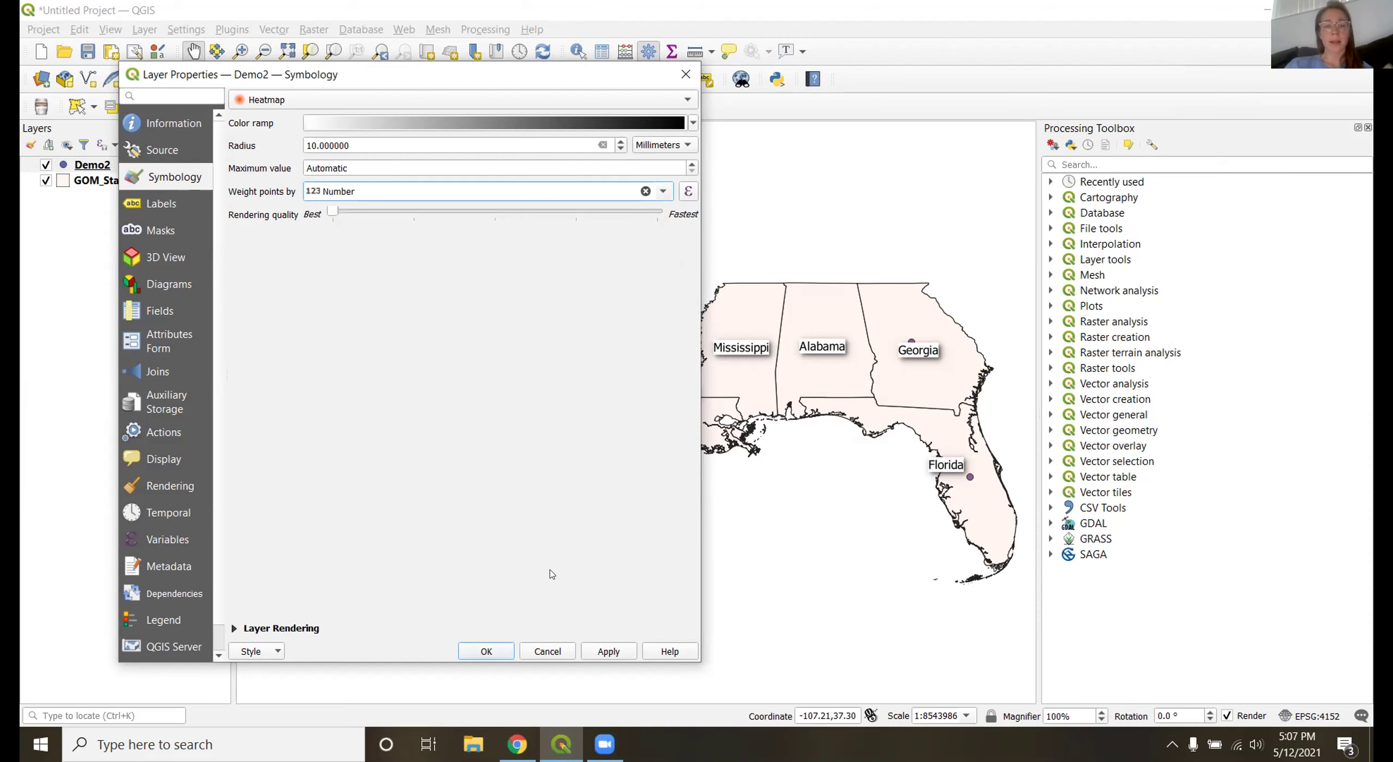
left_click(598, 652)
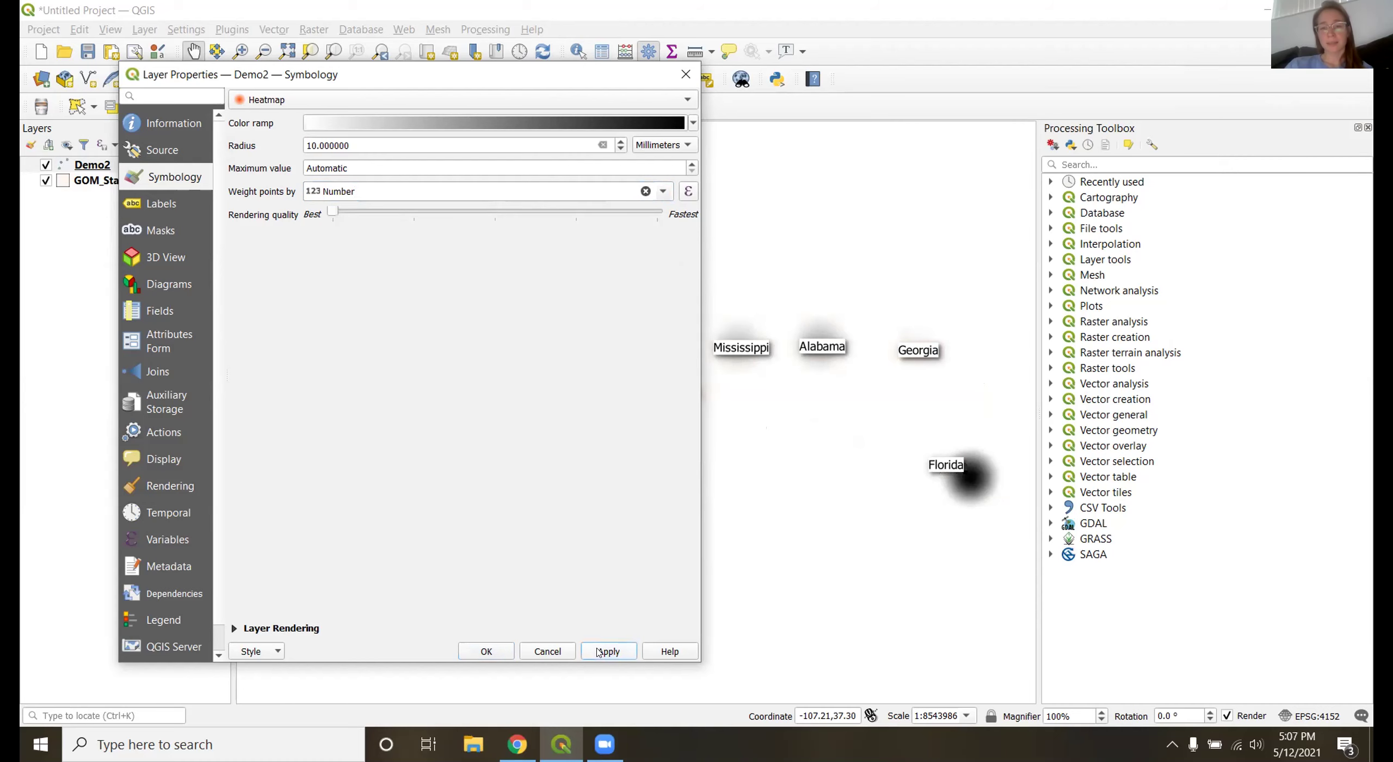
left_click(485, 651)
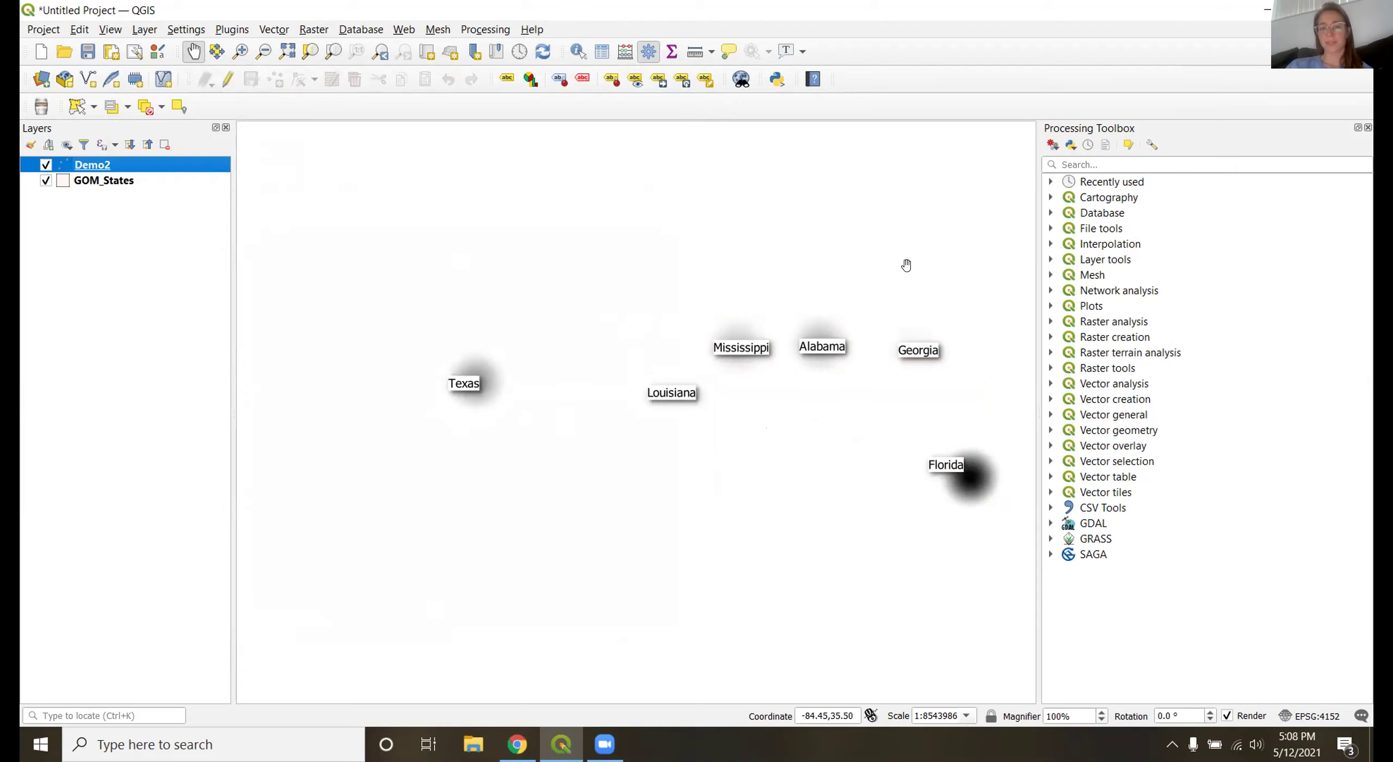
Toggle the GOM_States layer's visibility to compare the heatmap with and without the state labels, leaving the layer hidden.
left_click(46, 165)
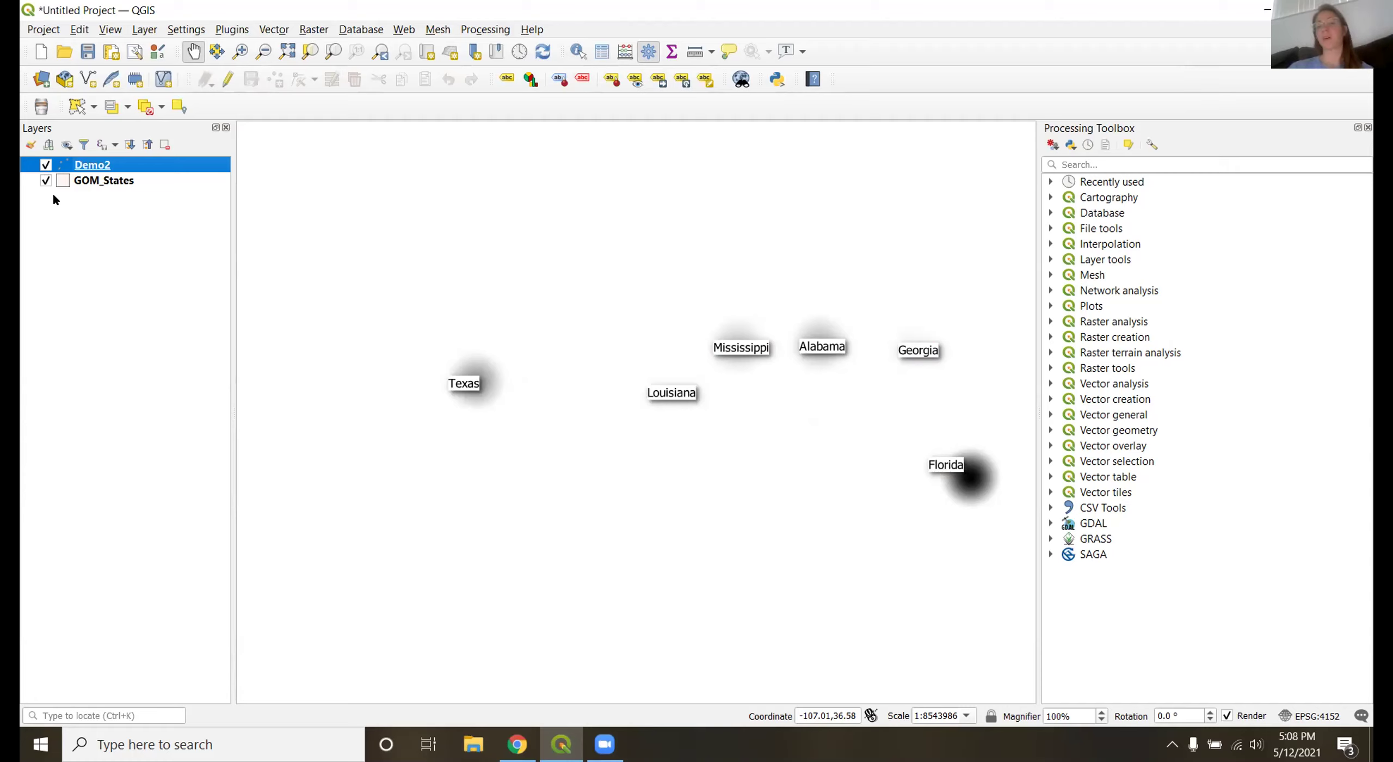
left_click(47, 181)
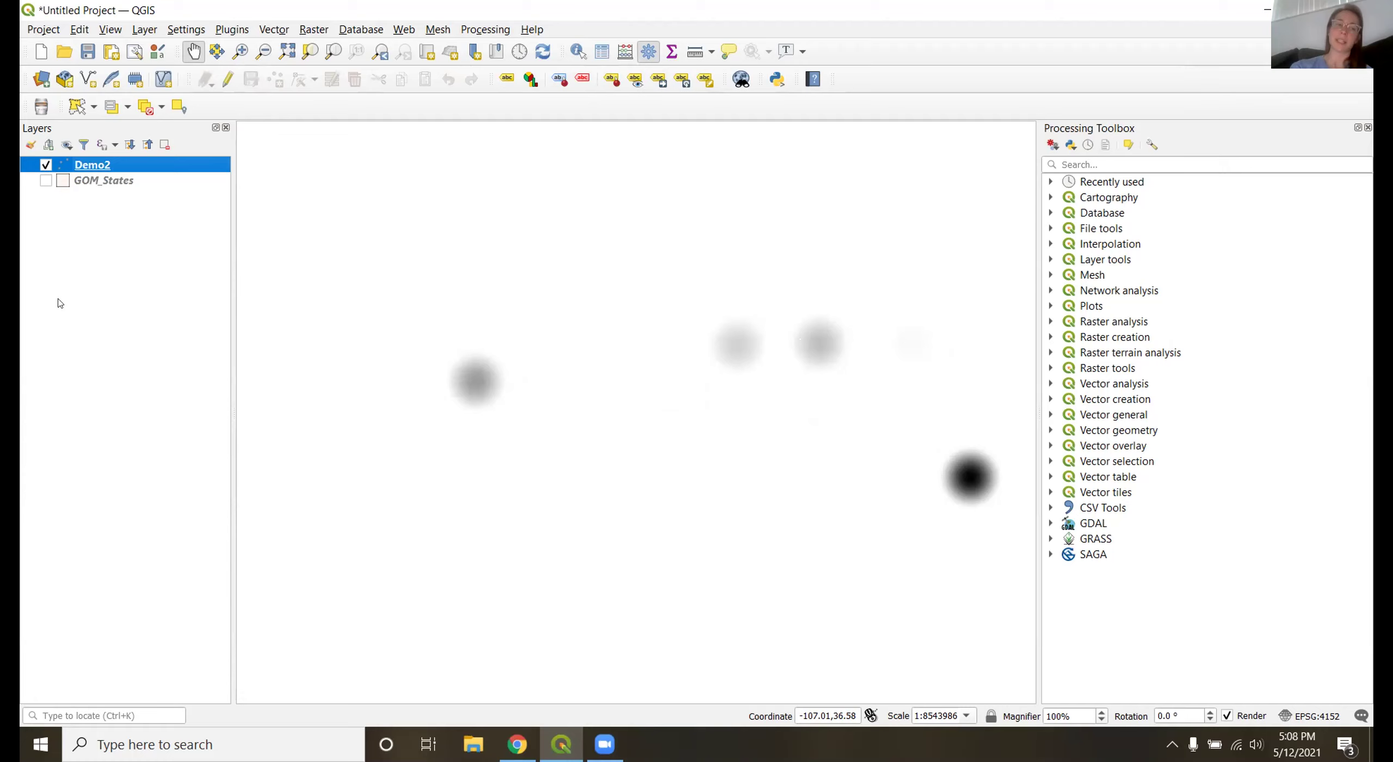
left_click(46, 180)
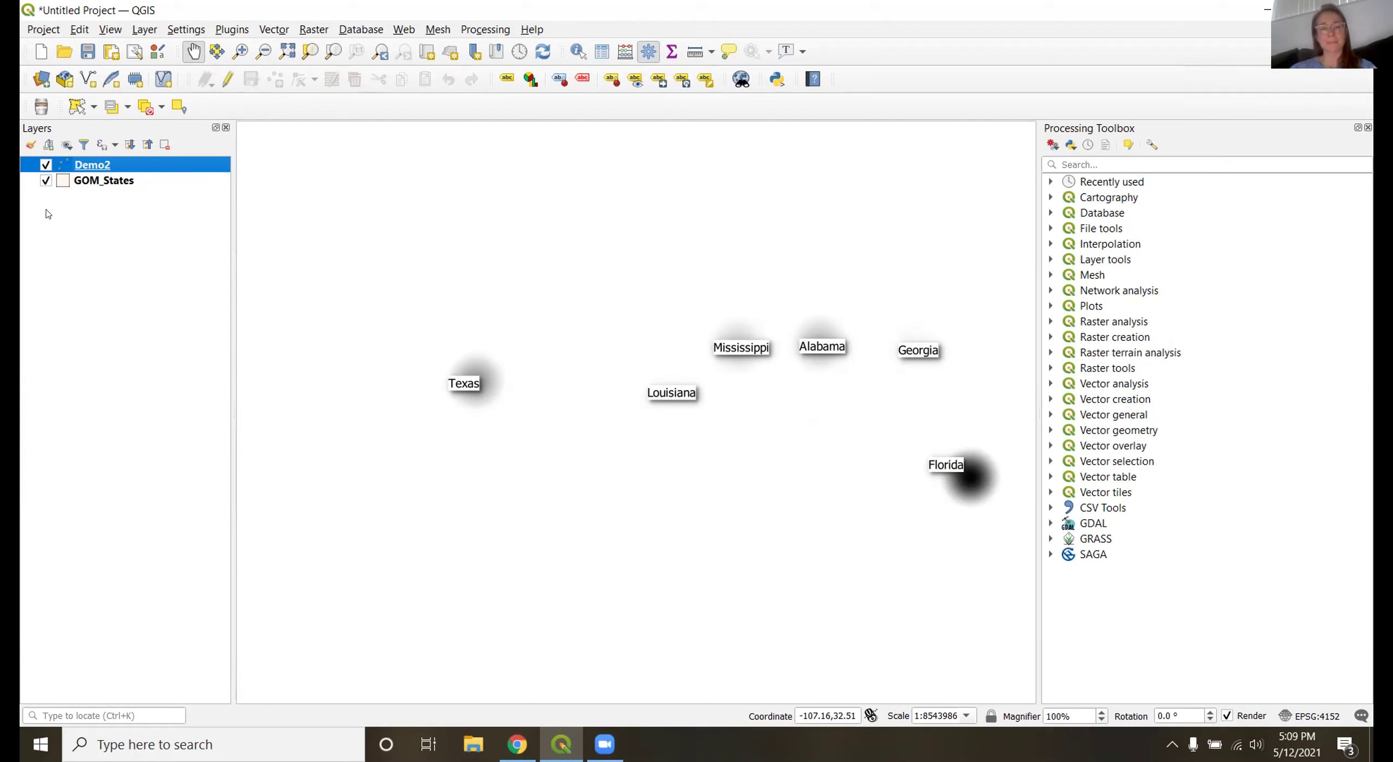
left_click(46, 181)
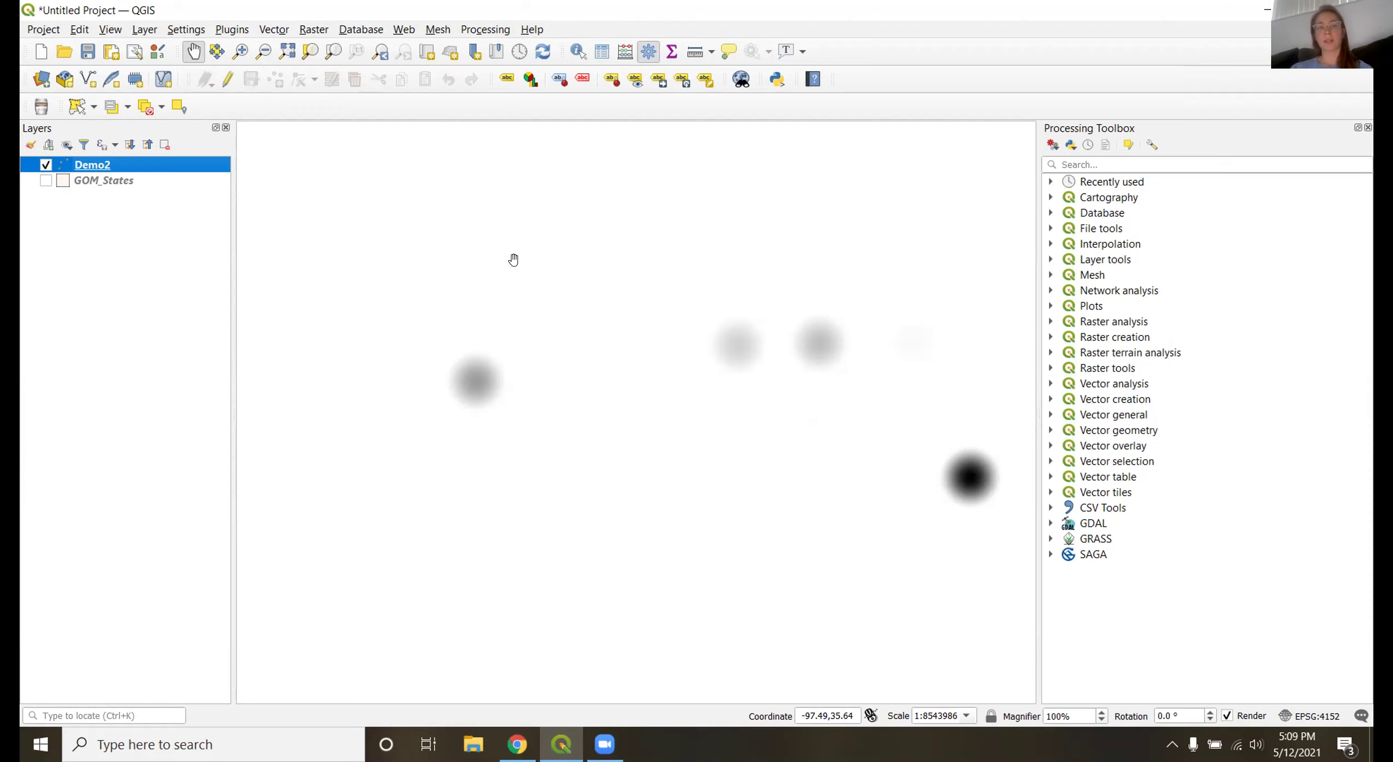
Check the panel list for Processing Toolbox, browse the full plugin list for the Processing plugin and close the plugin manager.
left_click(109, 29)
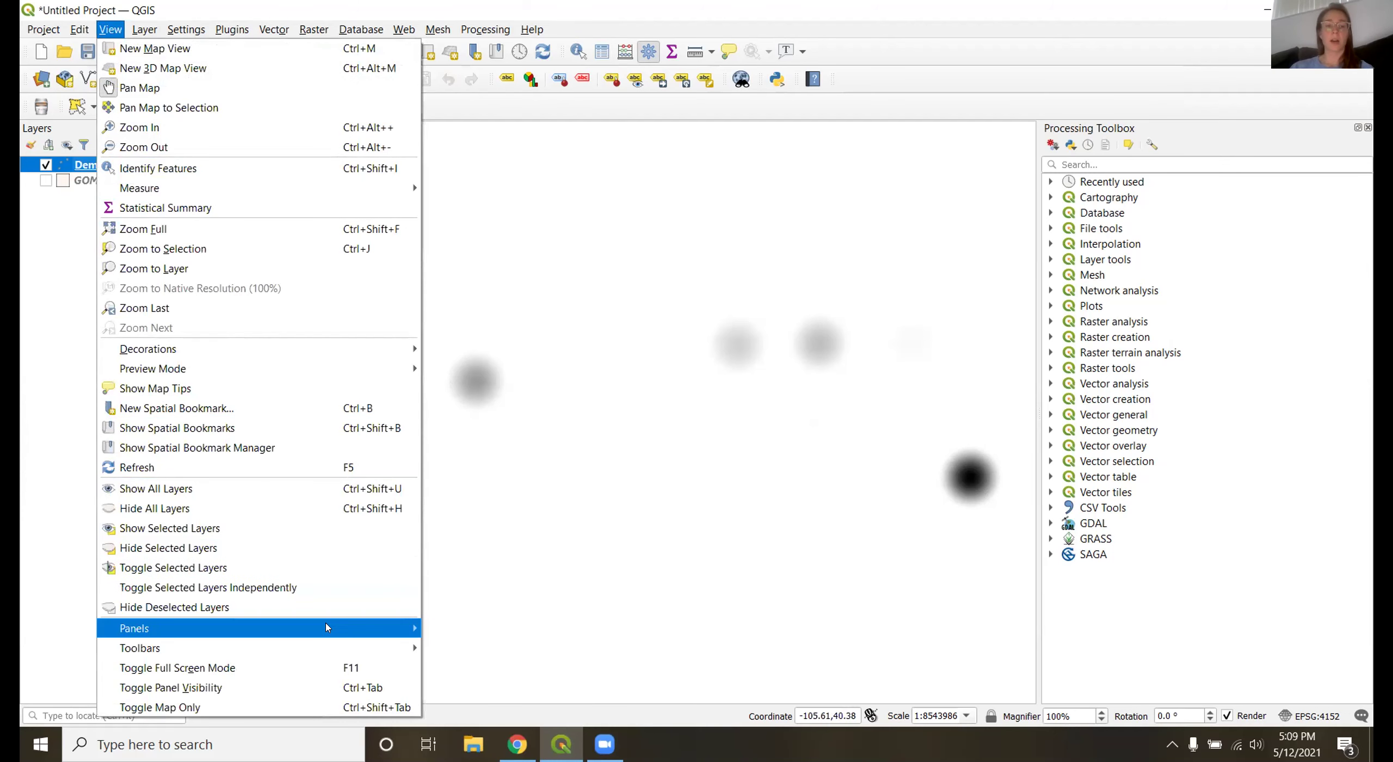
mouse_move(327, 628)
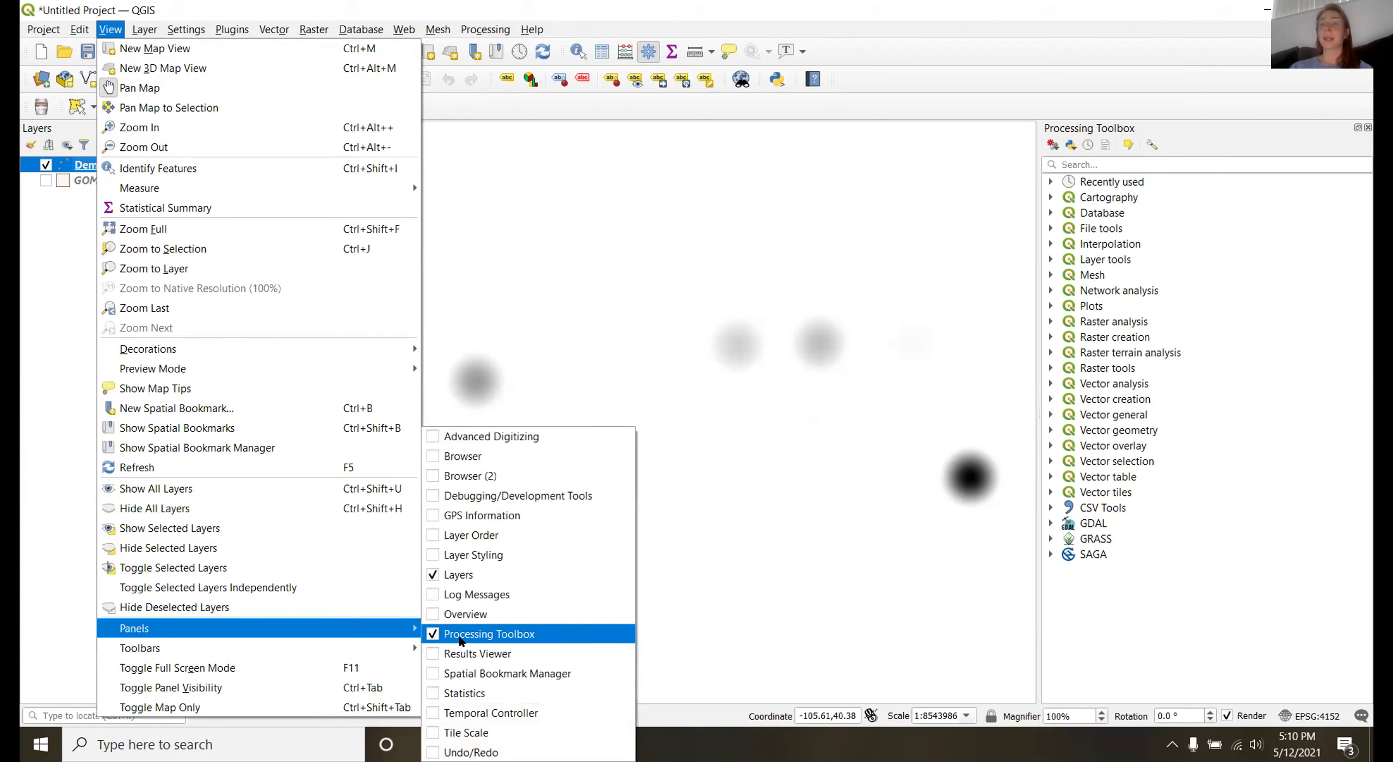
mouse_move(232, 30)
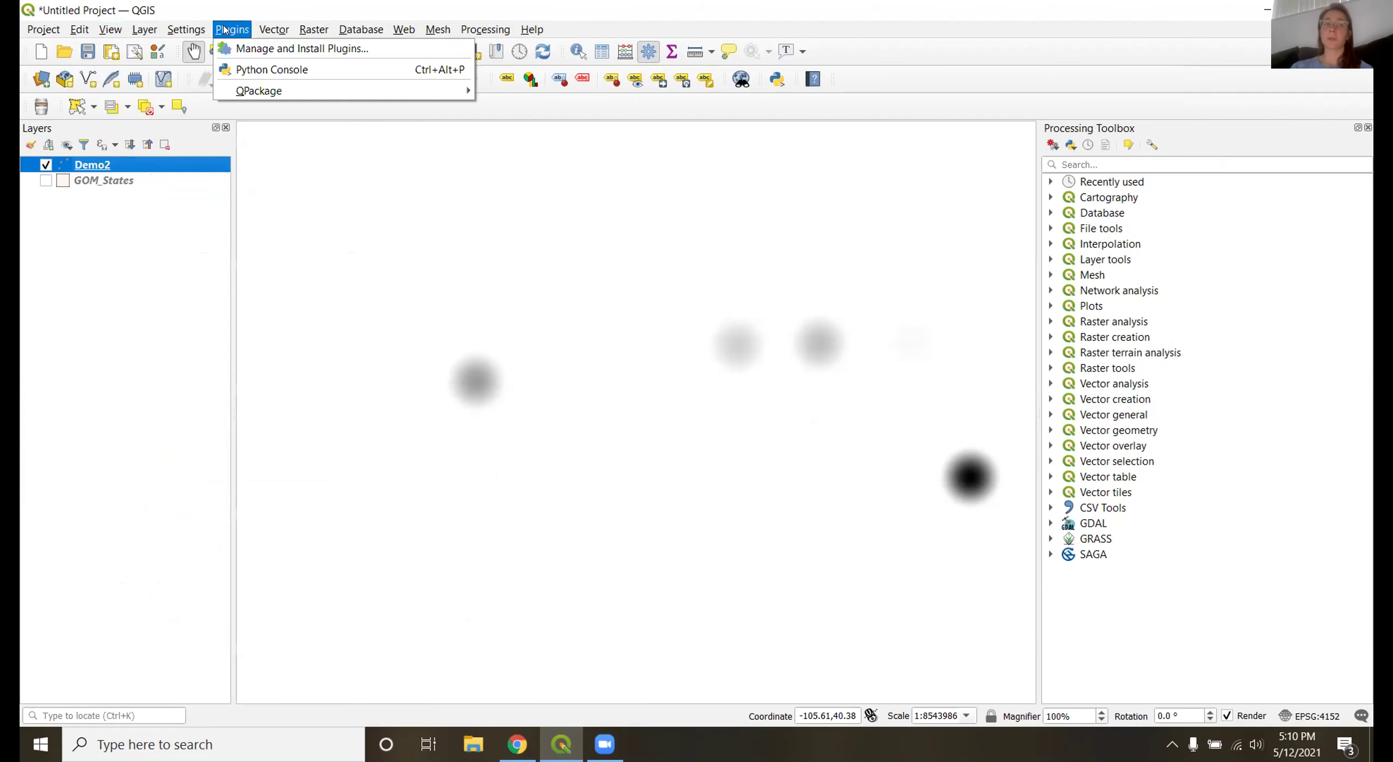
left_click(246, 49)
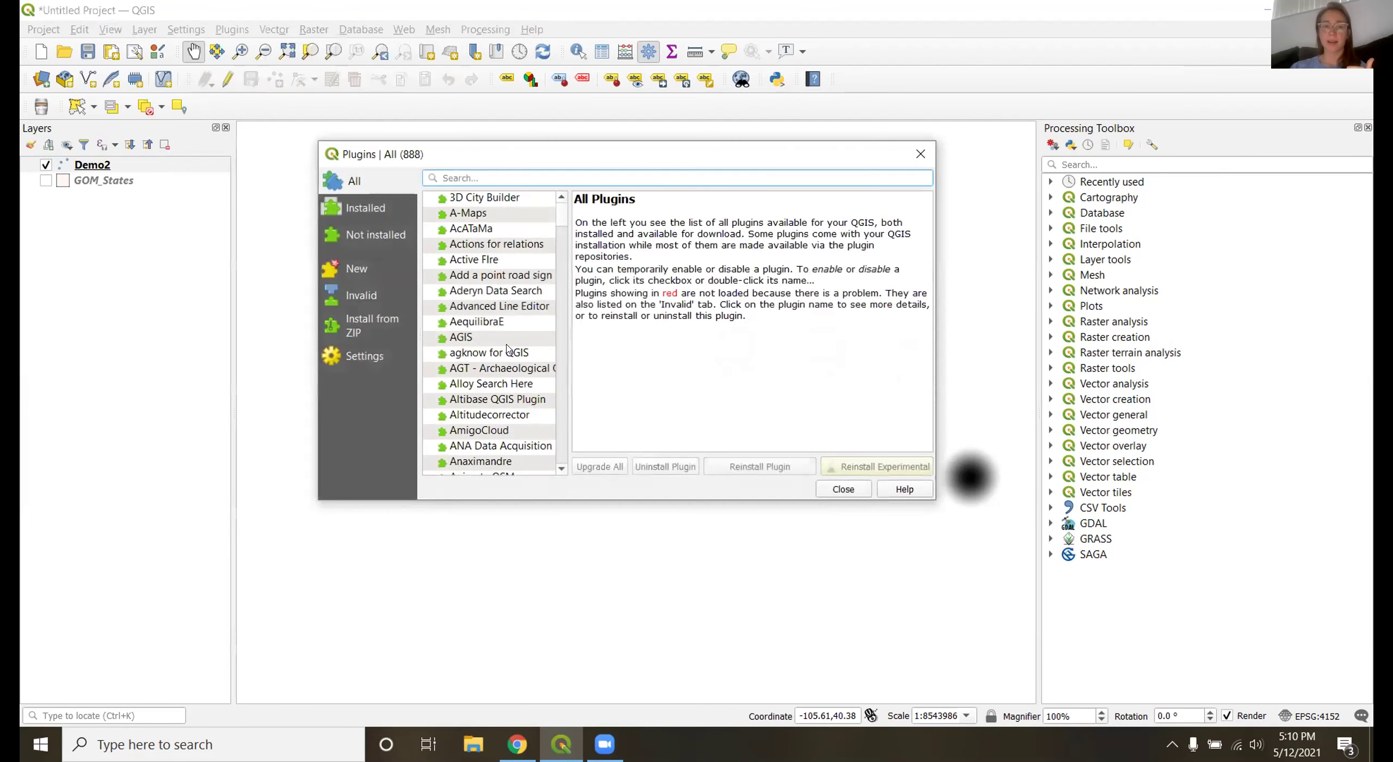
scroll(506, 348, "down", 15)
scroll(506, 348, "down", 20)
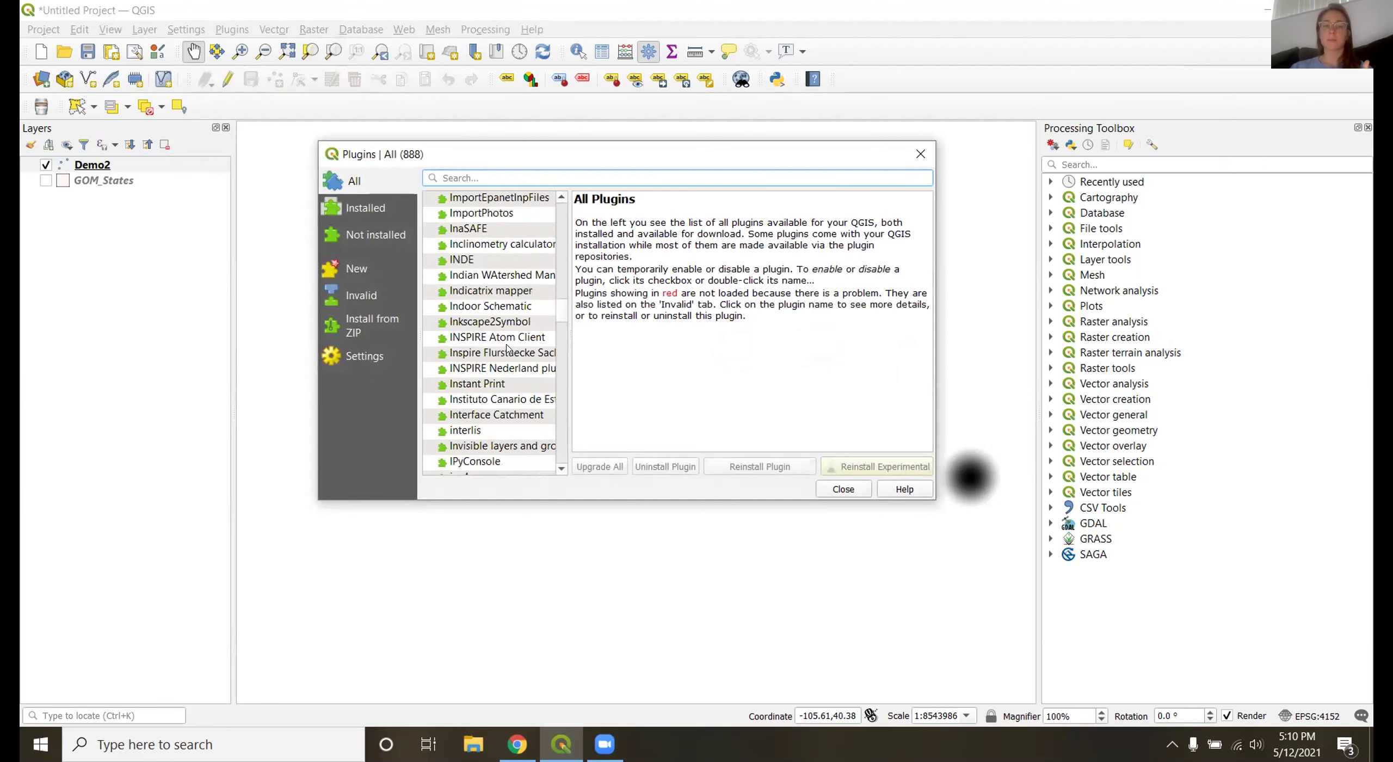
scroll(506, 348, "down", 20)
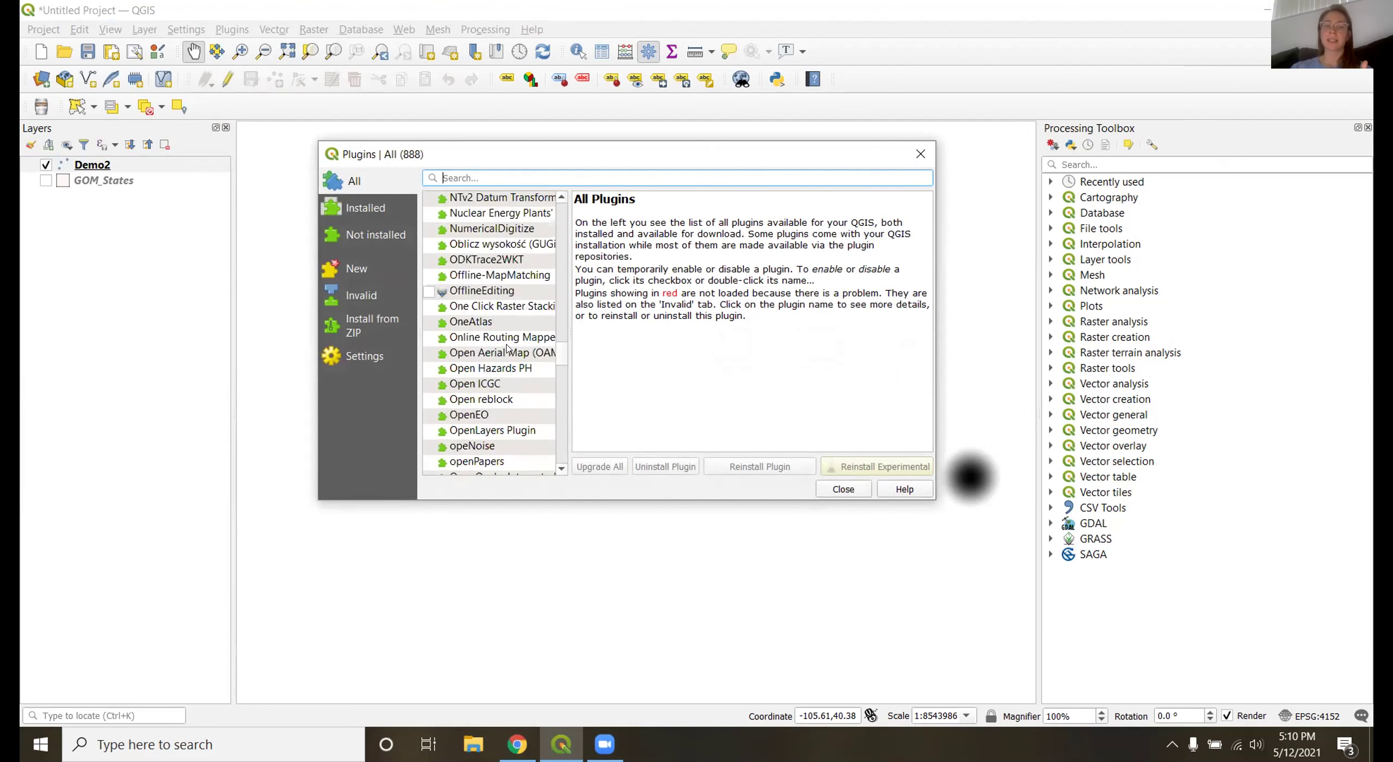
scroll(506, 348, "down", 12)
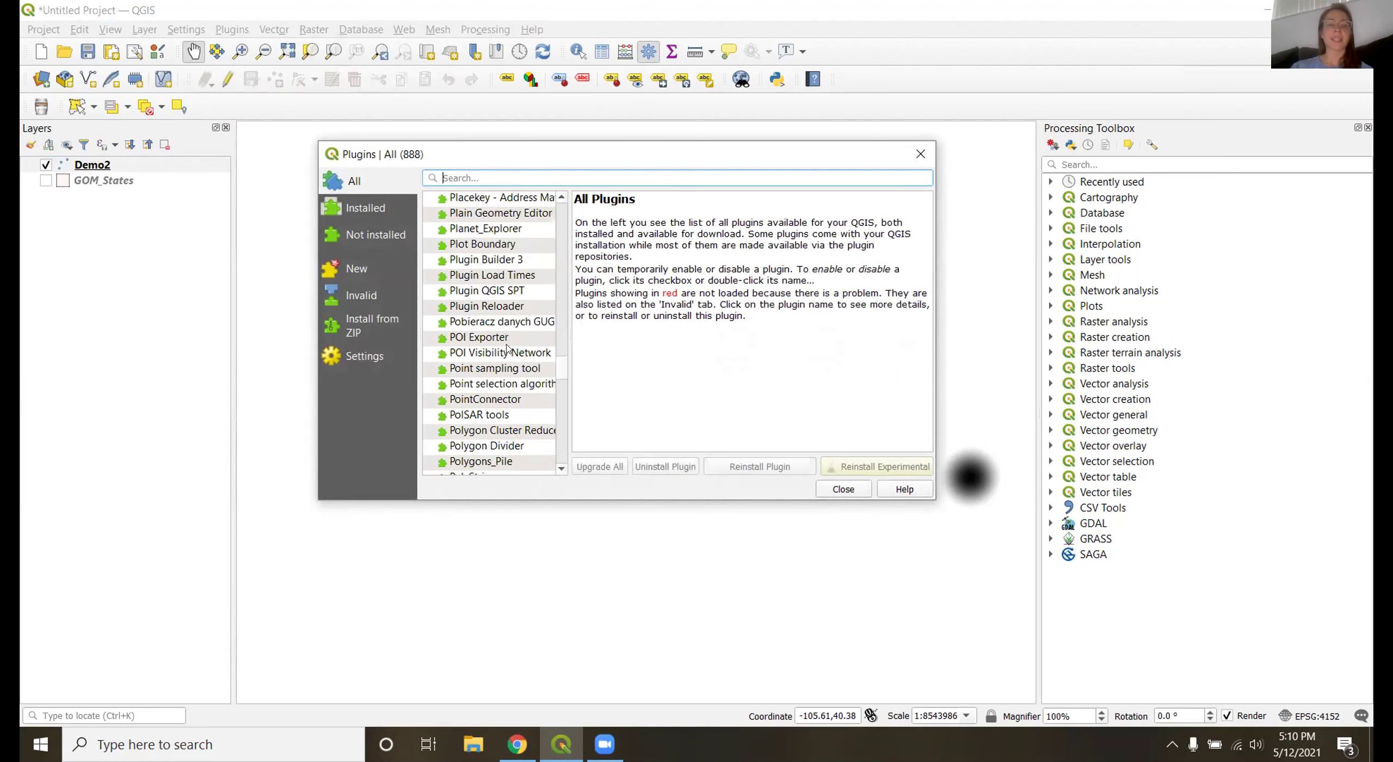
scroll(507, 348, "down", 8)
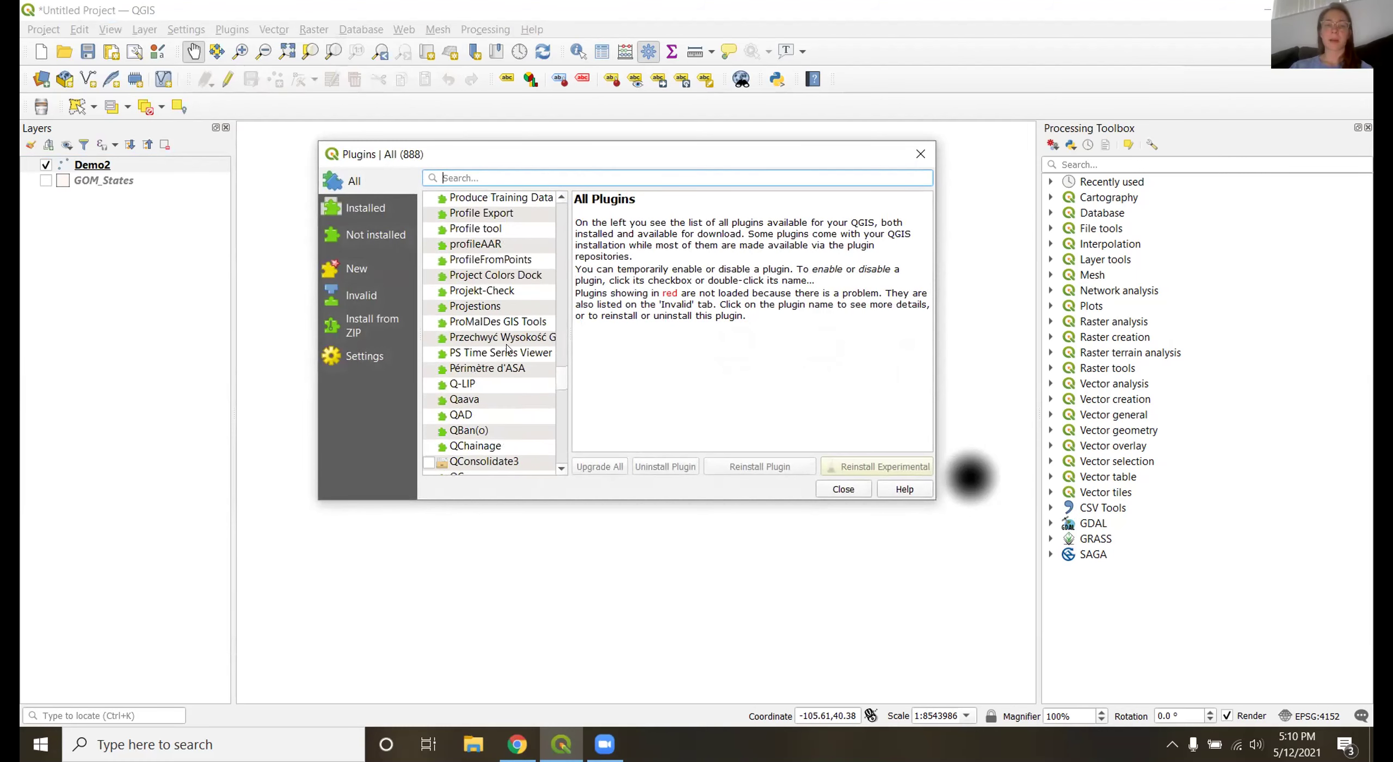
scroll(506, 349, "up", 2)
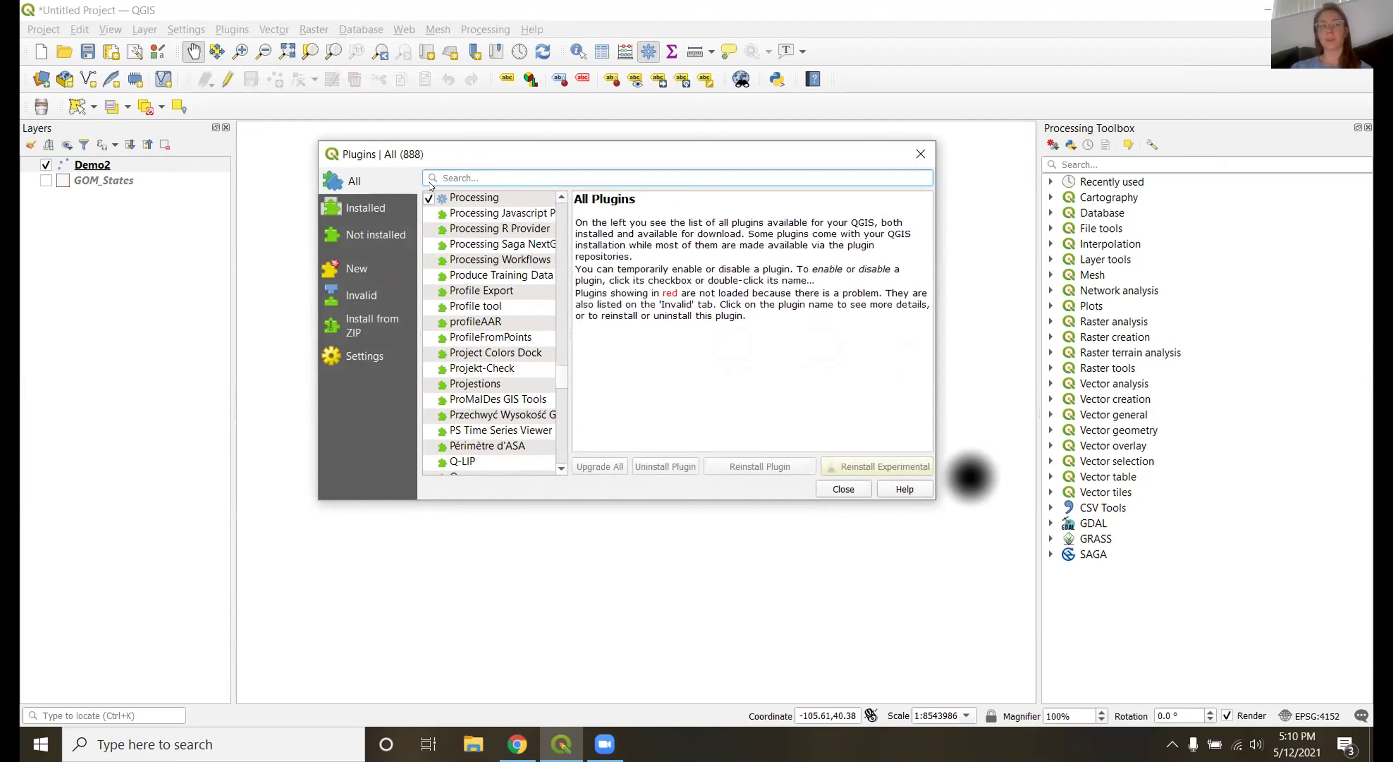
left_click(921, 152)
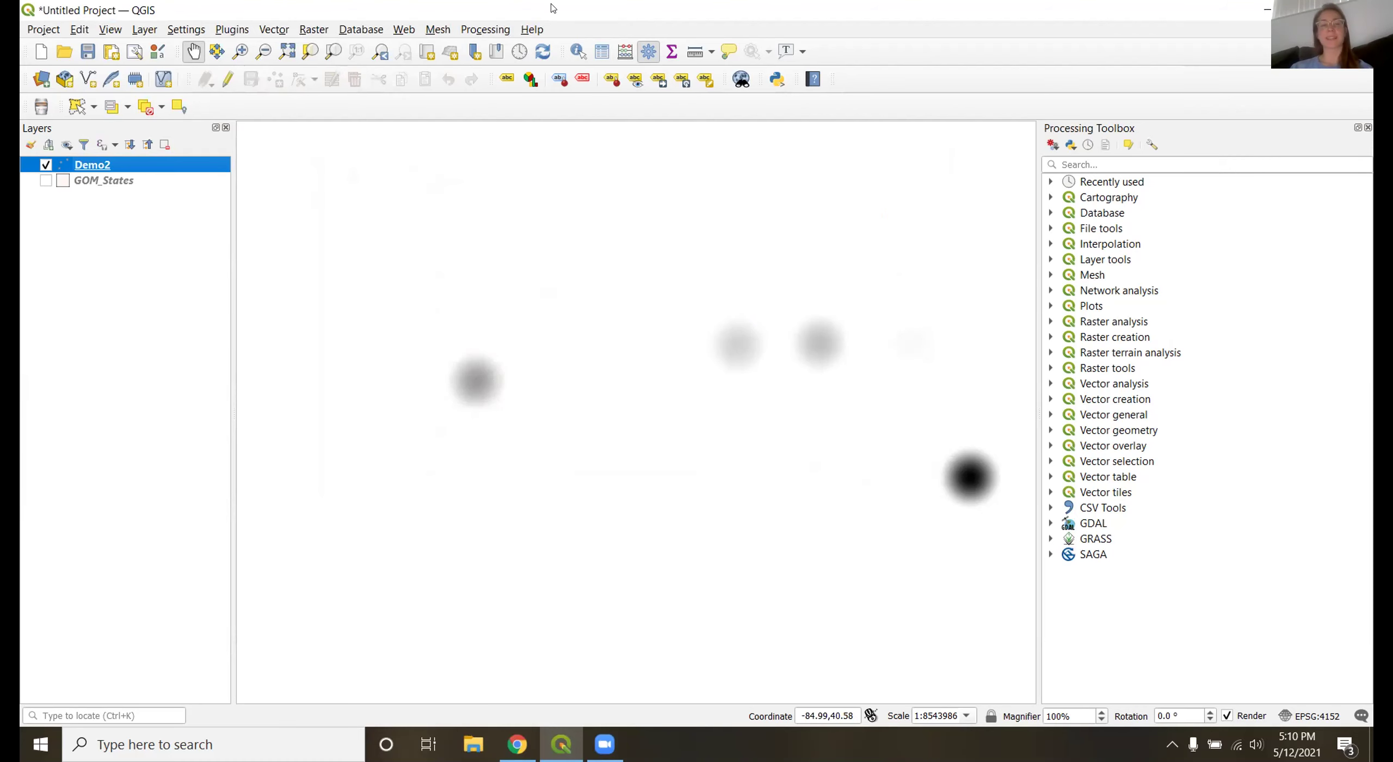
Look over the Processing commands and the list of available panels, and place the cursor in the toolbox search.
left_click(486, 31)
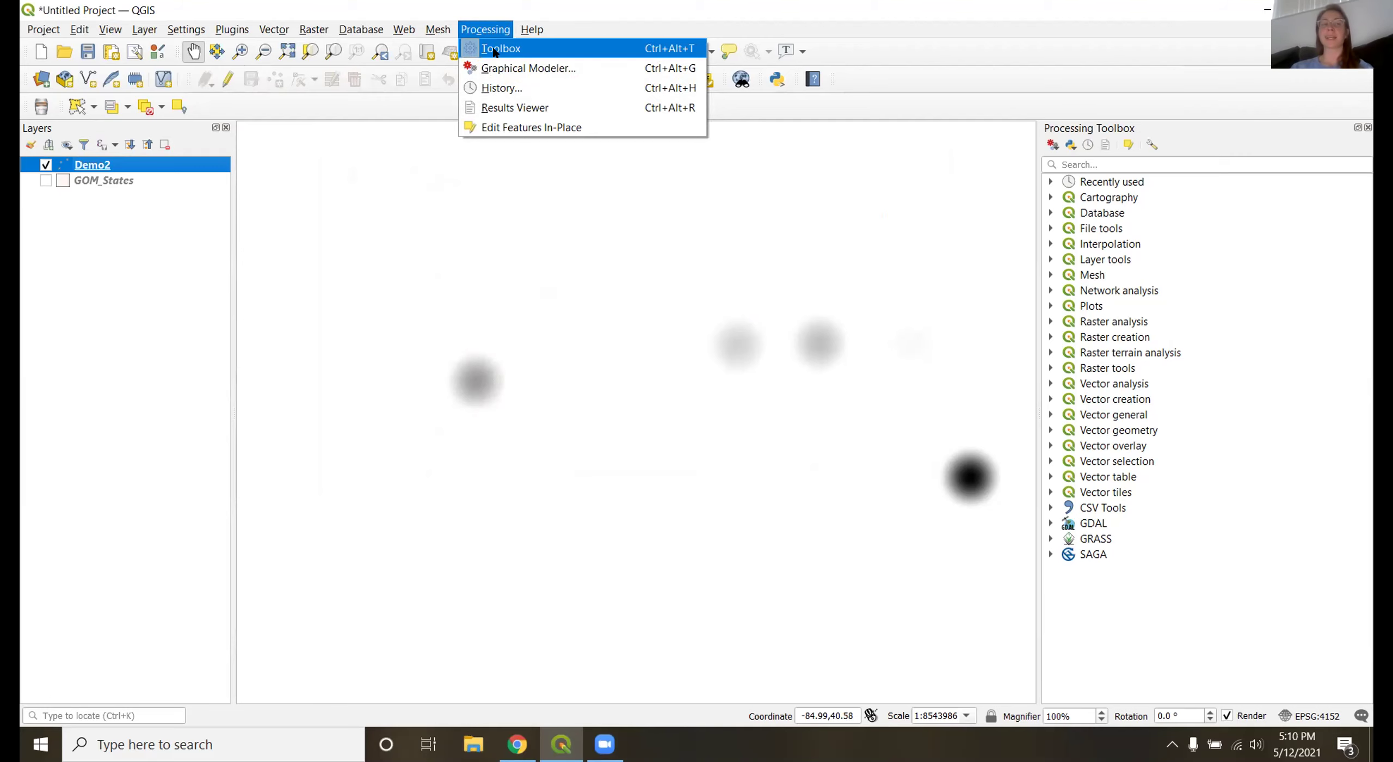
mouse_move(111, 29)
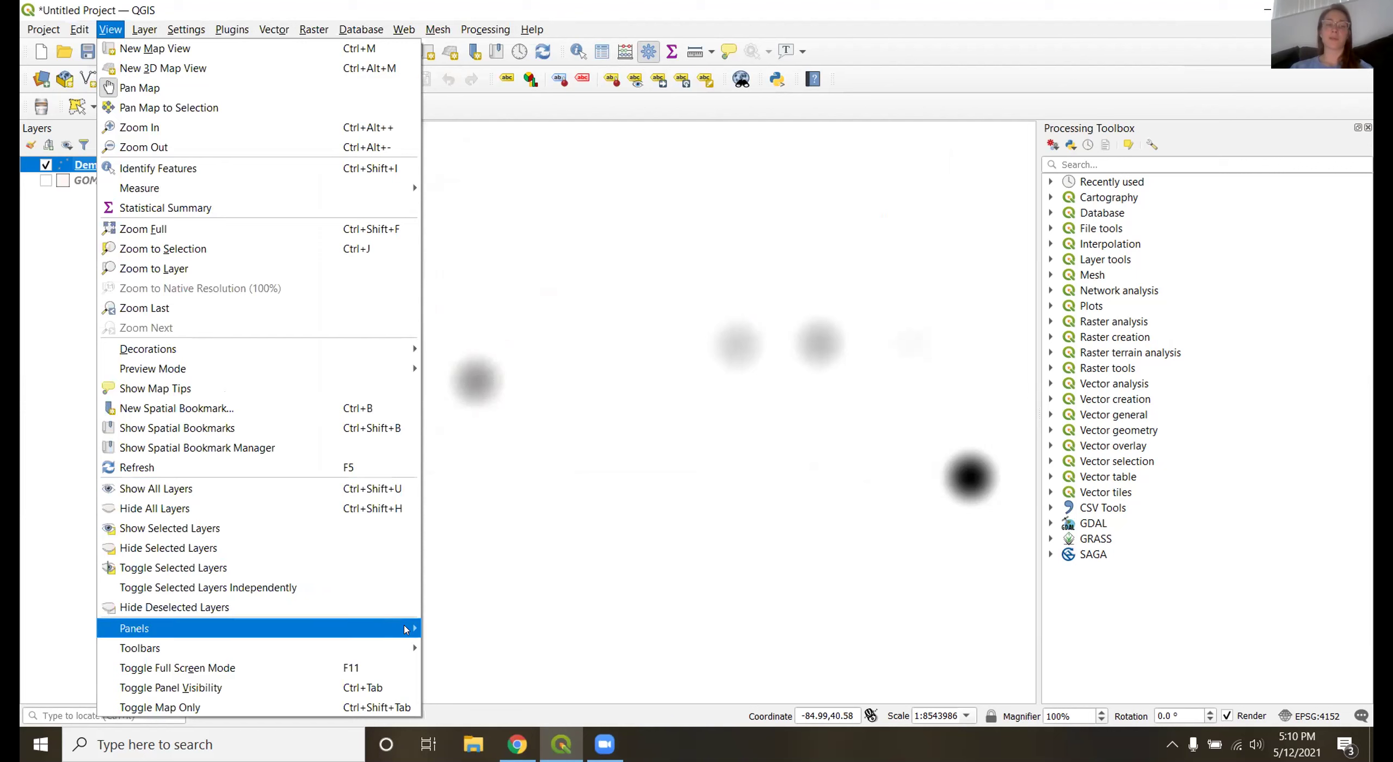
mouse_move(405, 630)
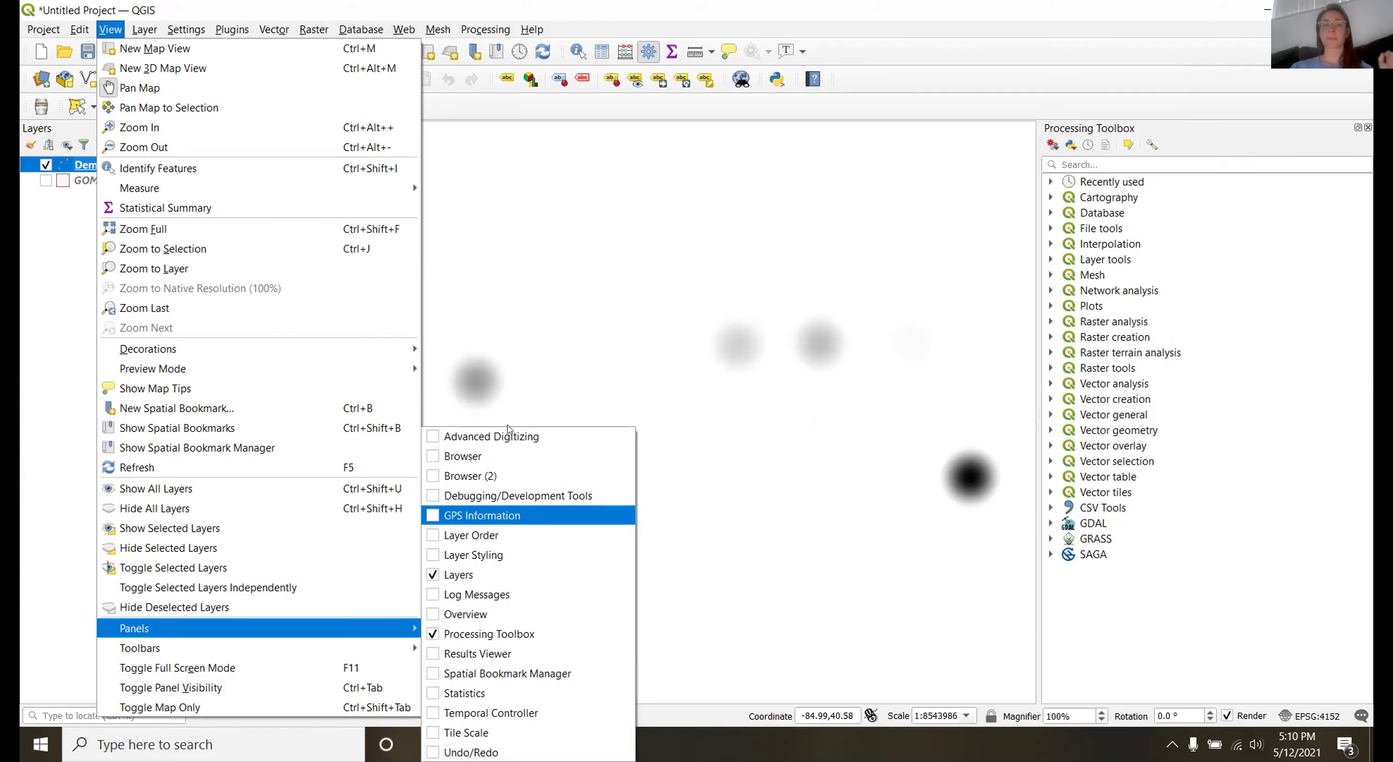
left_click(858, 18)
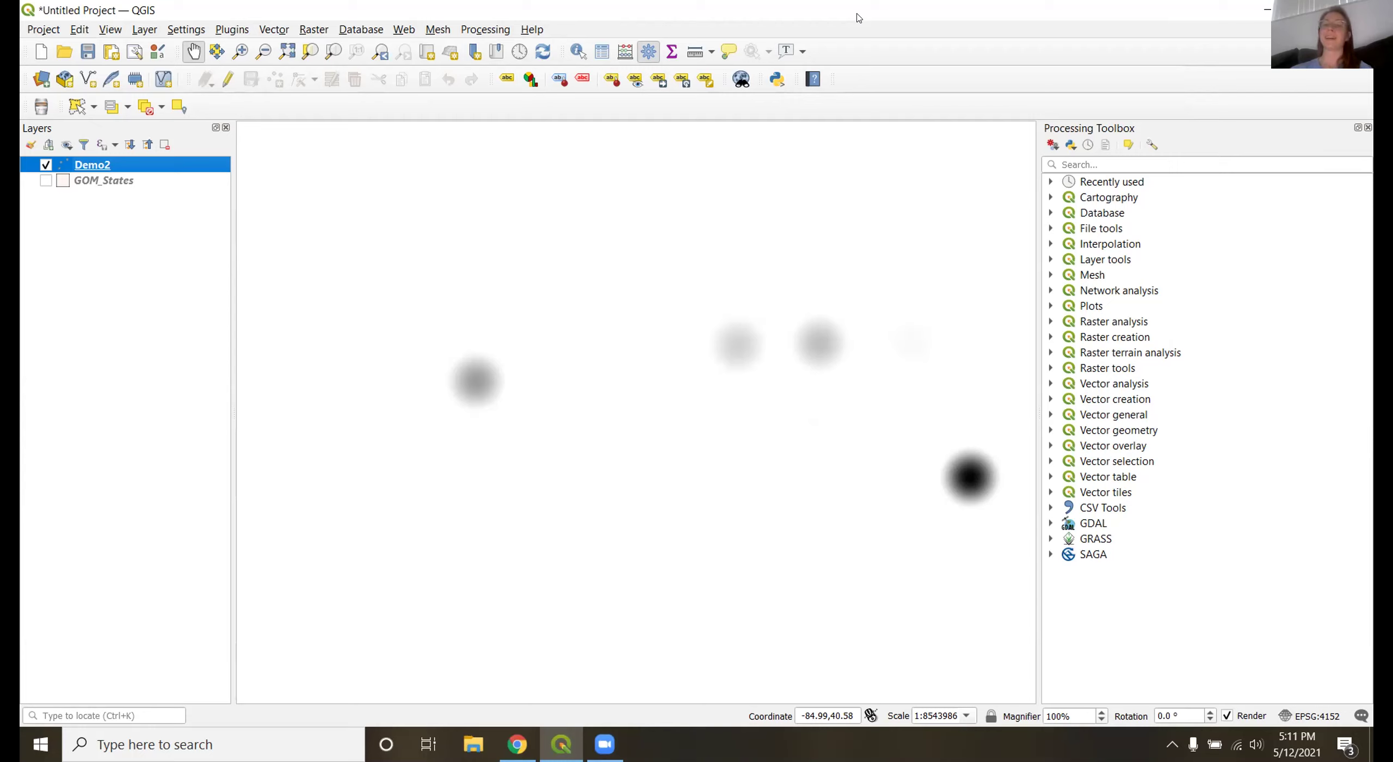
left_click(1080, 164)
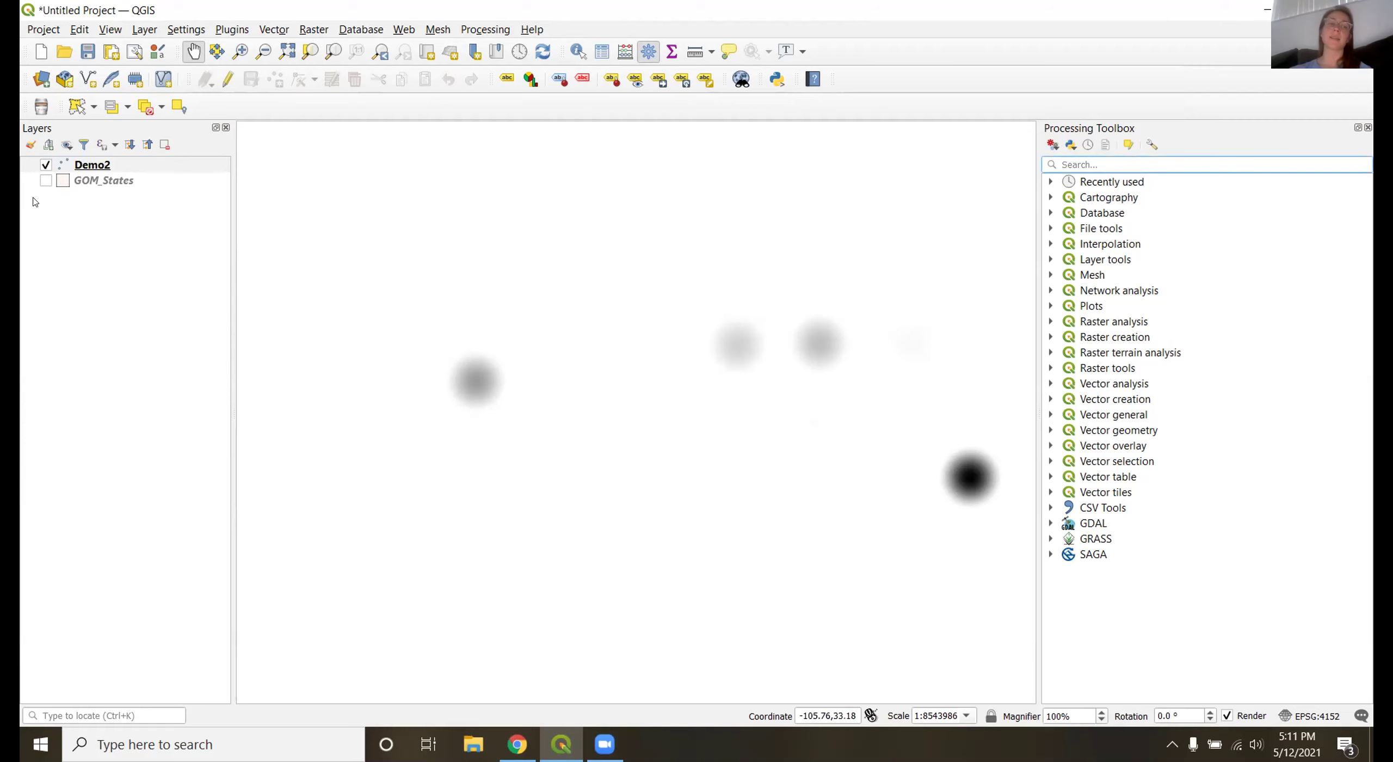
Hide the Demo2 heatmap layer and show the GOM_States layer on the map.
left_click(45, 164)
left_click(46, 180)
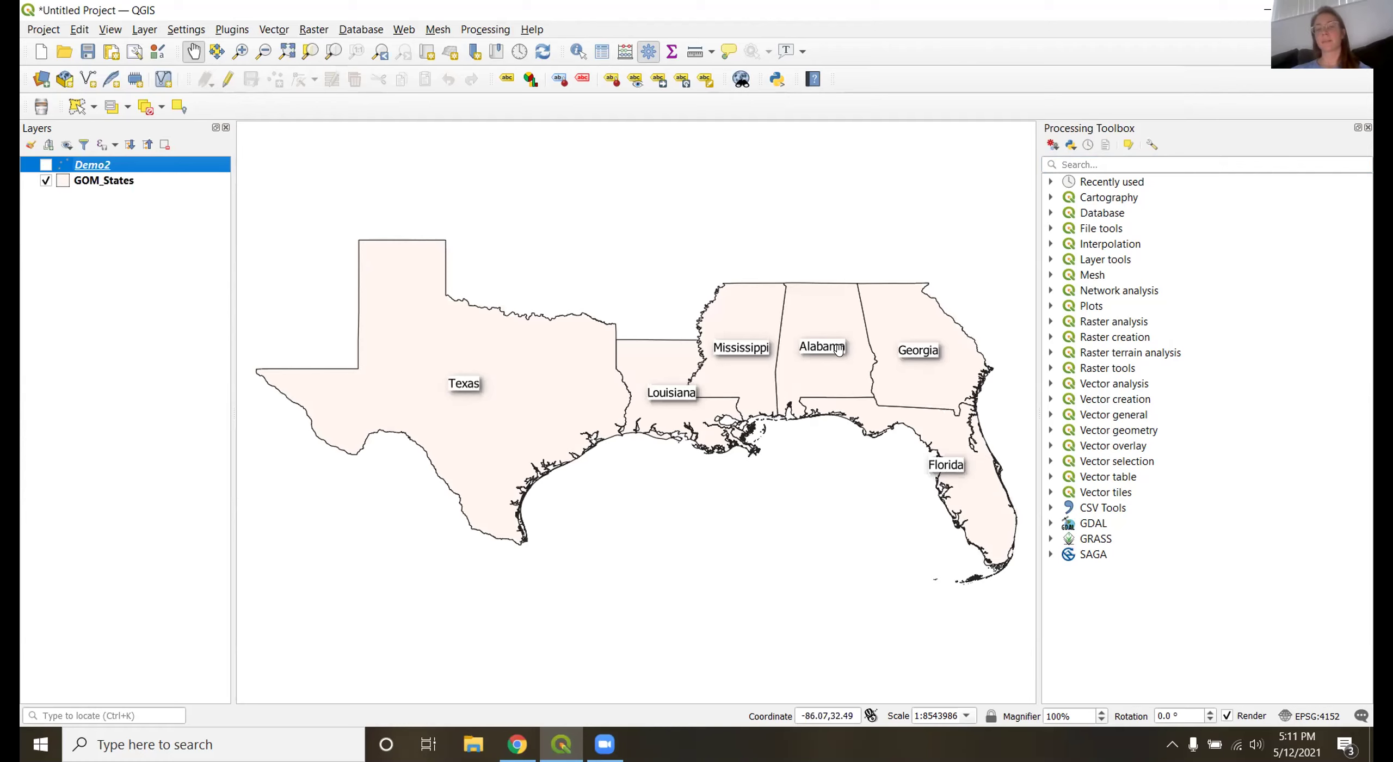
Search the Processing Toolbox for "polygon to lines" and open the Polygons to lines tool under Vector geometry.
right_click(1081, 165)
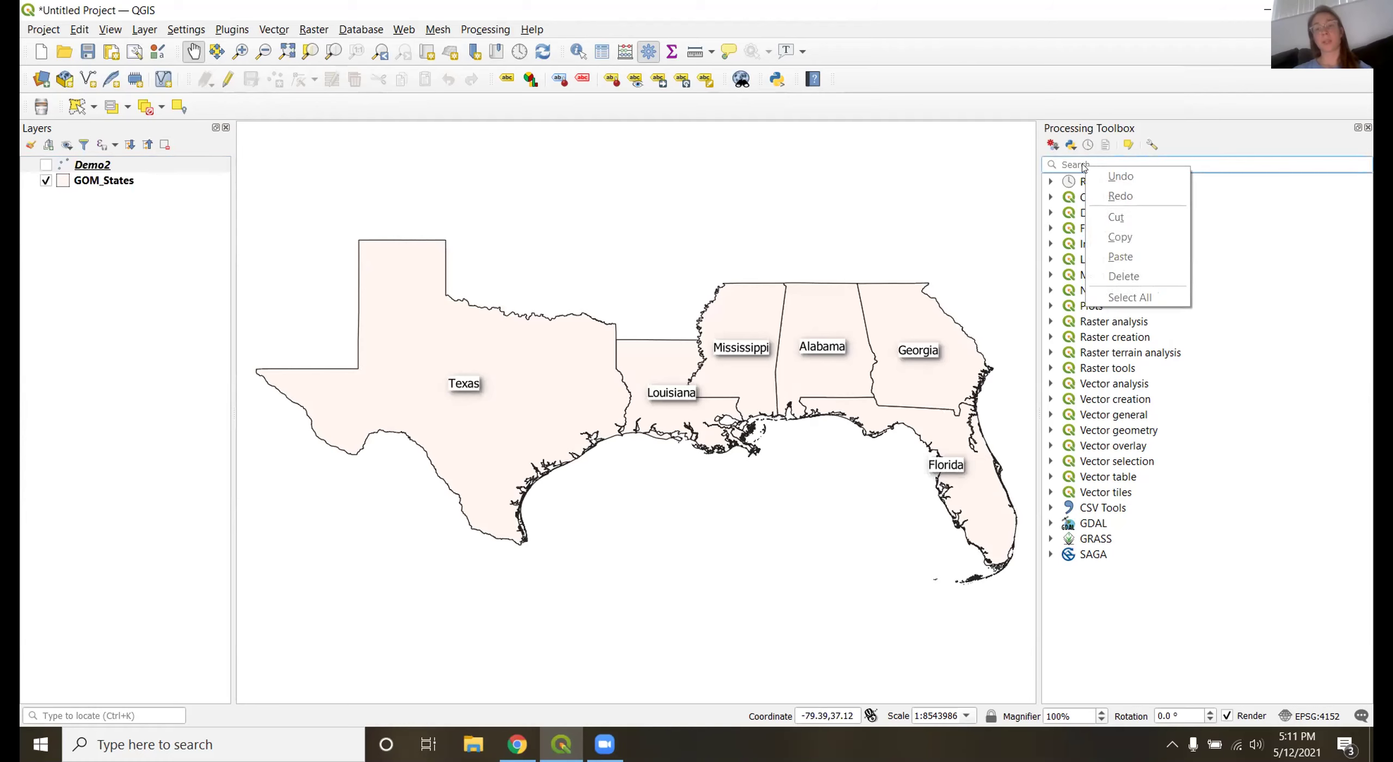
left_click(1064, 162)
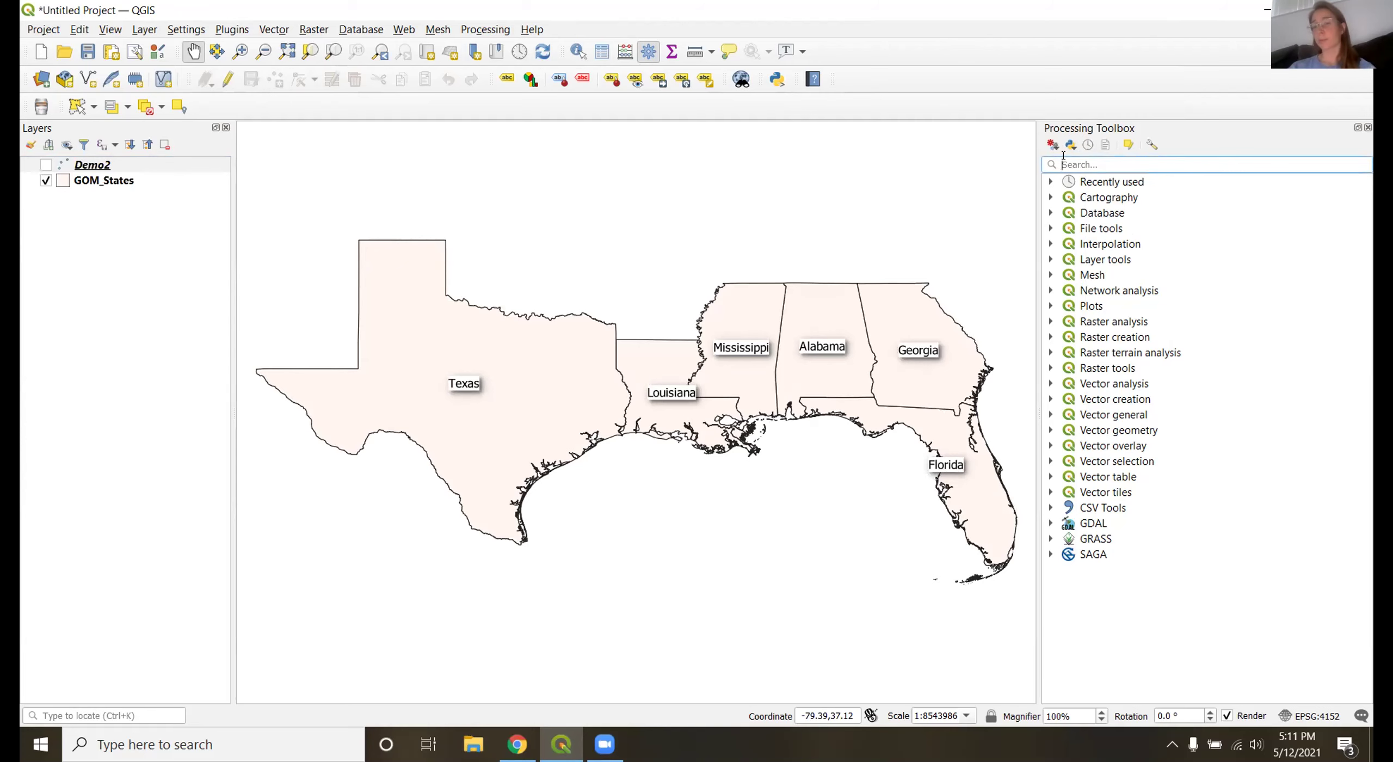
type("pol")
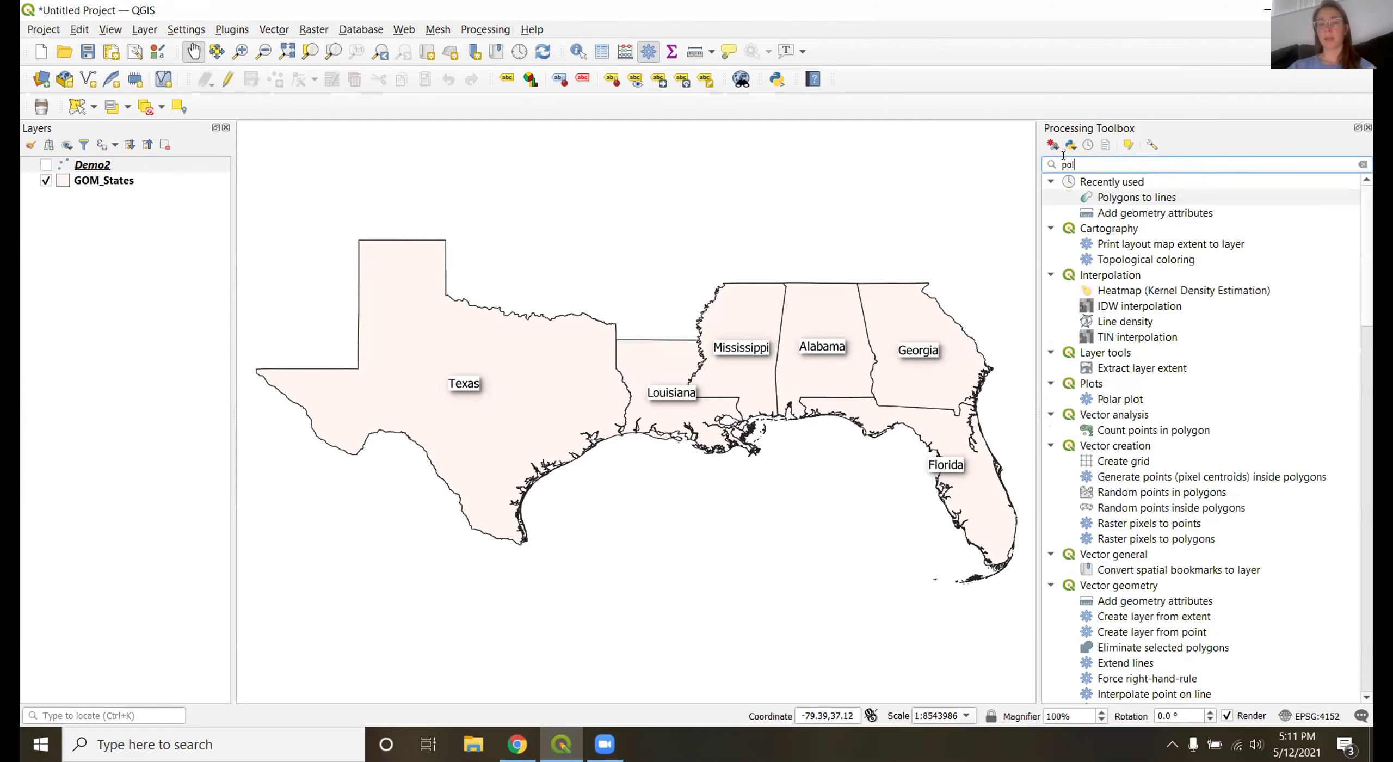
type("ygon to lines")
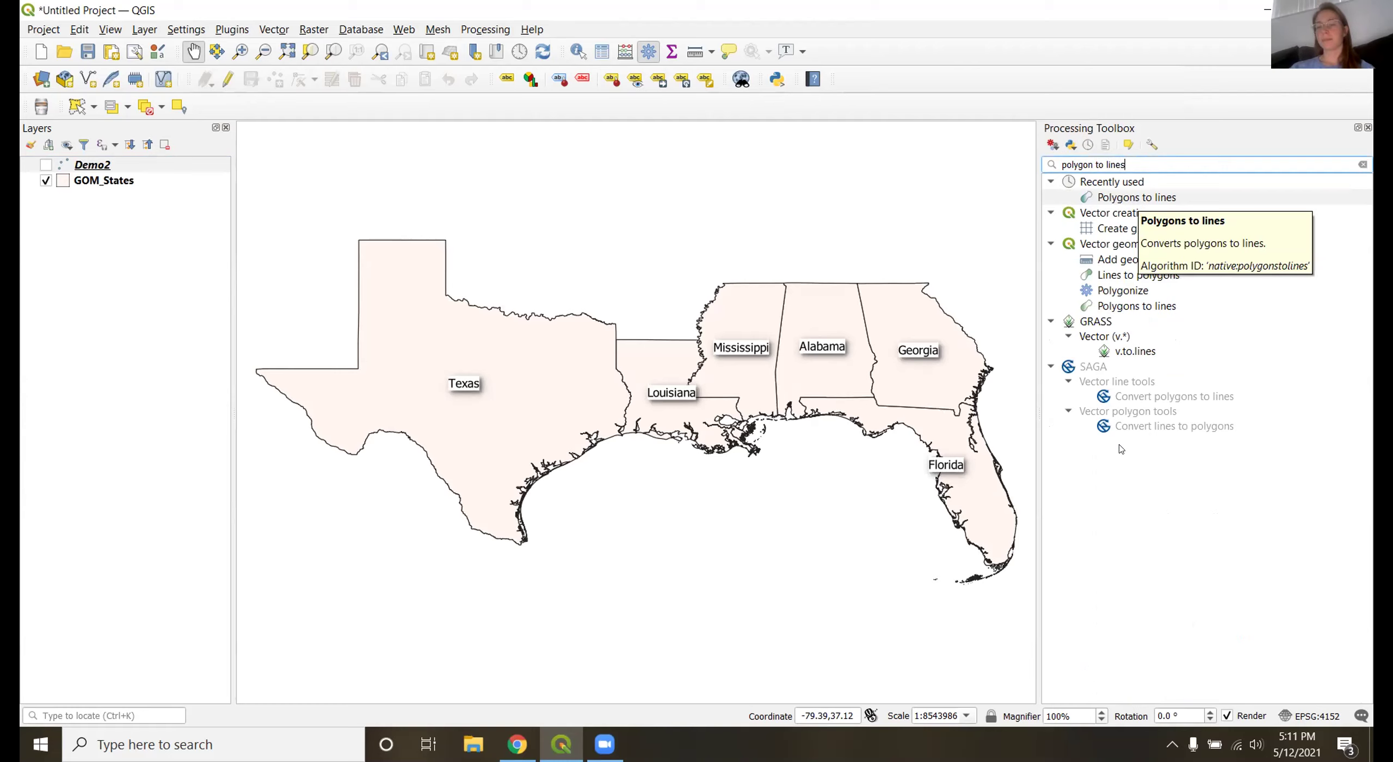
double_click(1148, 307)
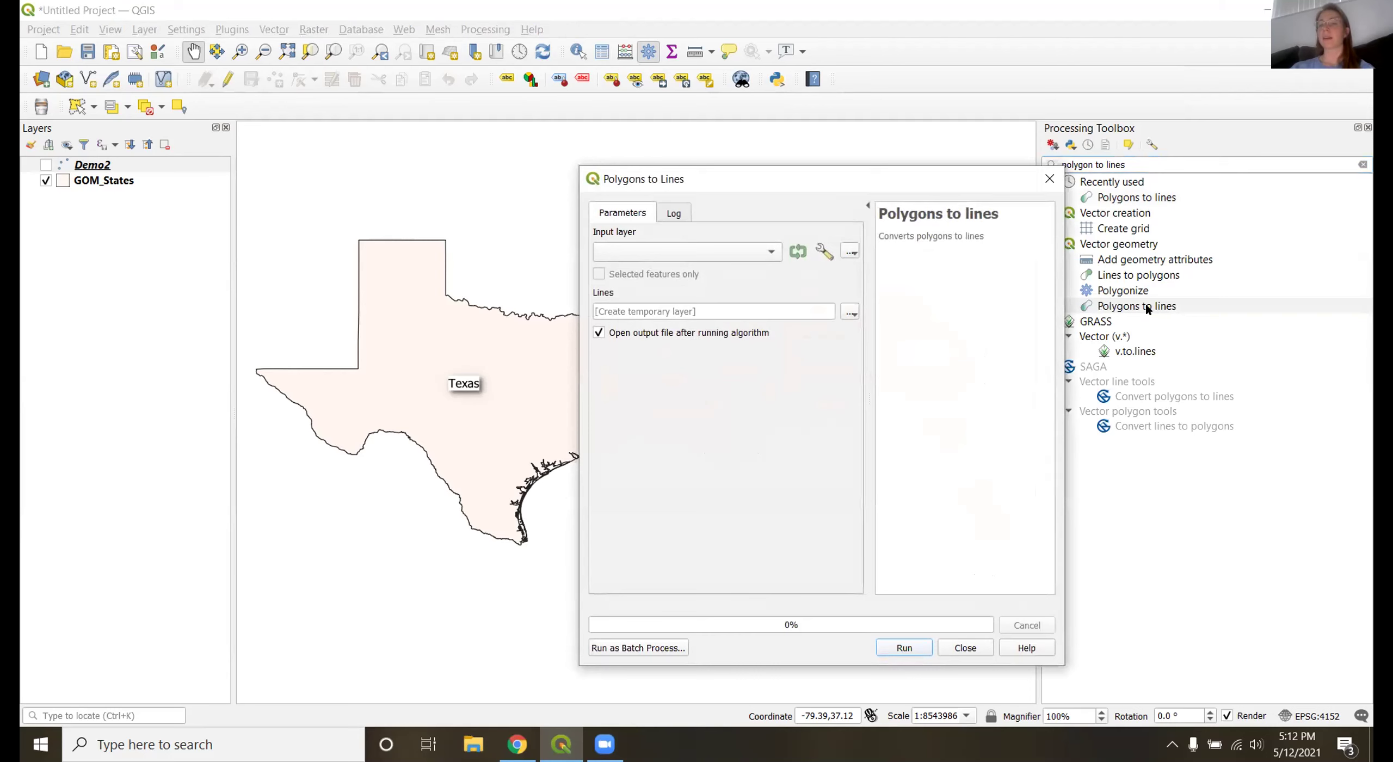
Convert the GOM_States polygons to lines as a temporary layer and close the tool.
left_click(710, 256)
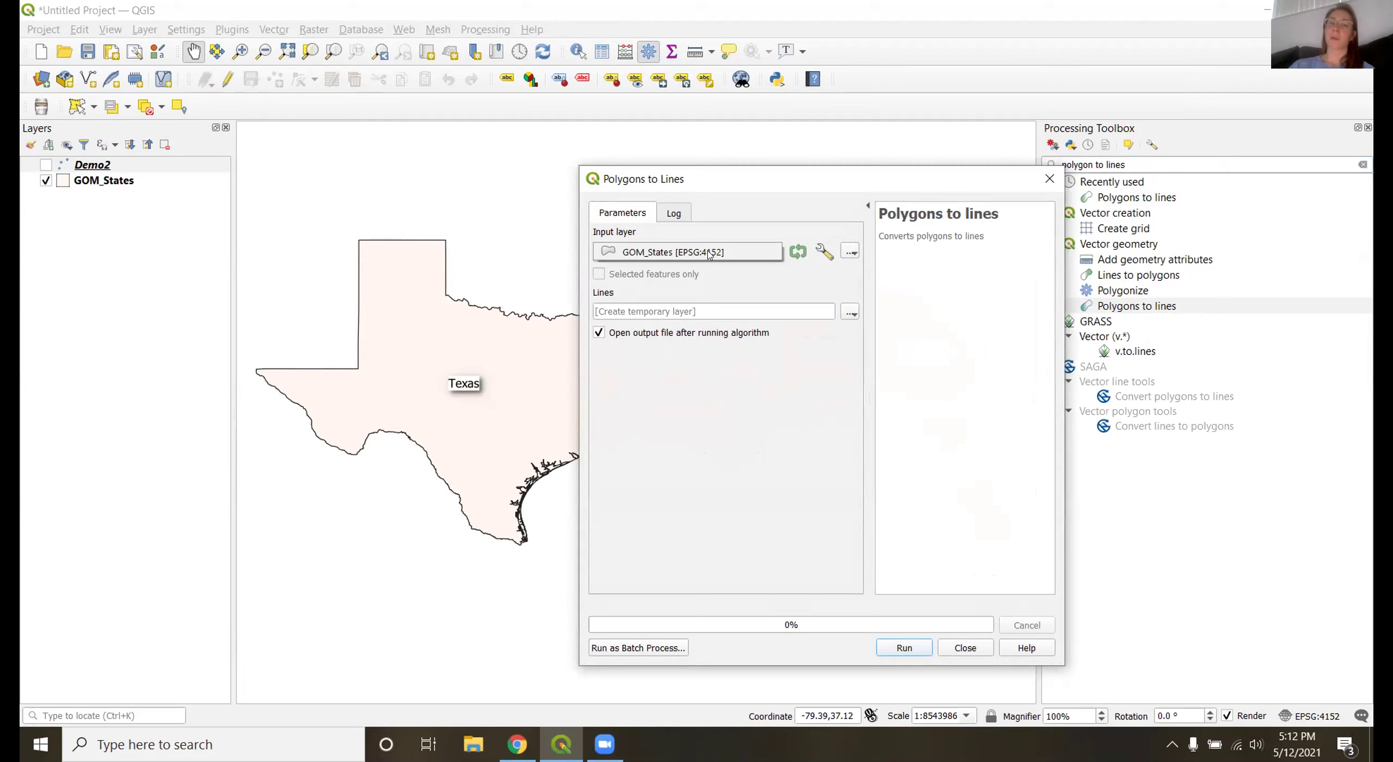
left_click(704, 253)
left_click(687, 254)
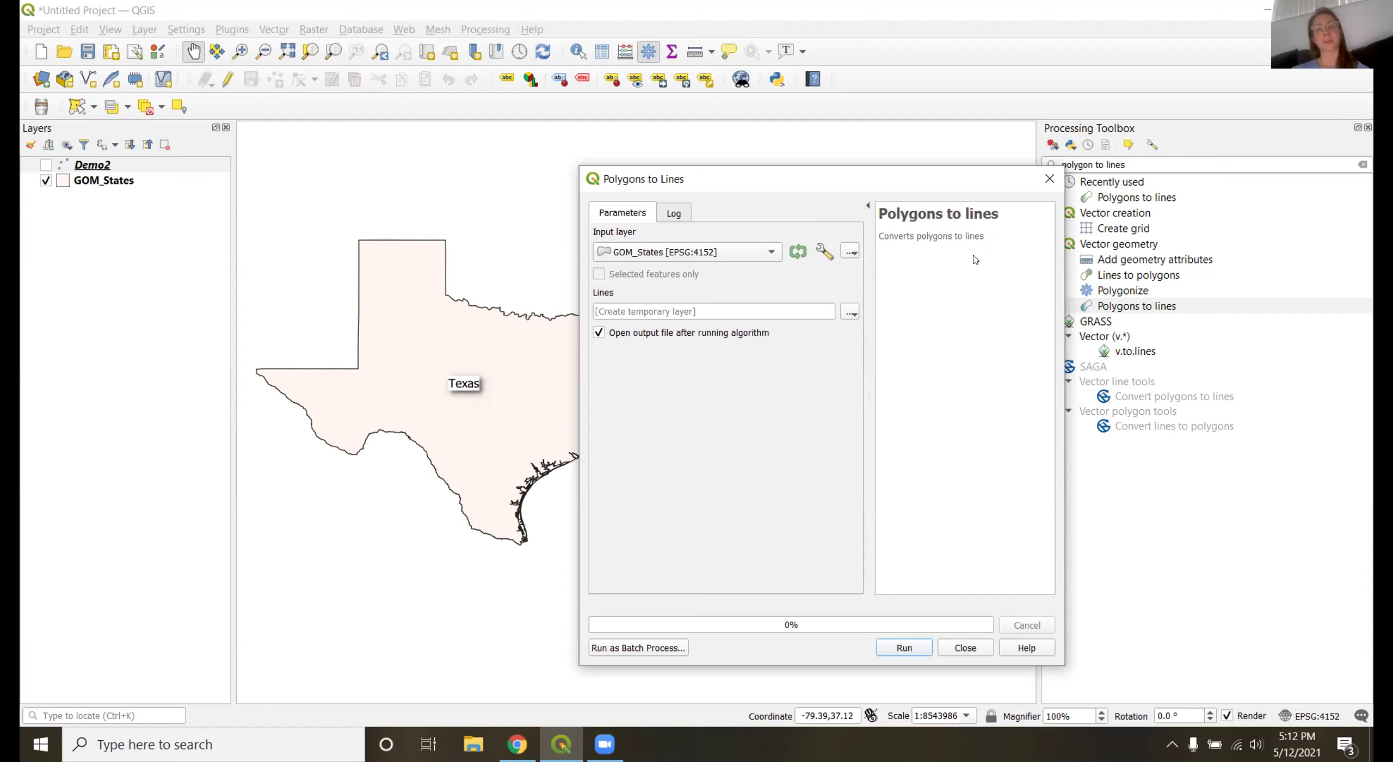
left_click(905, 649)
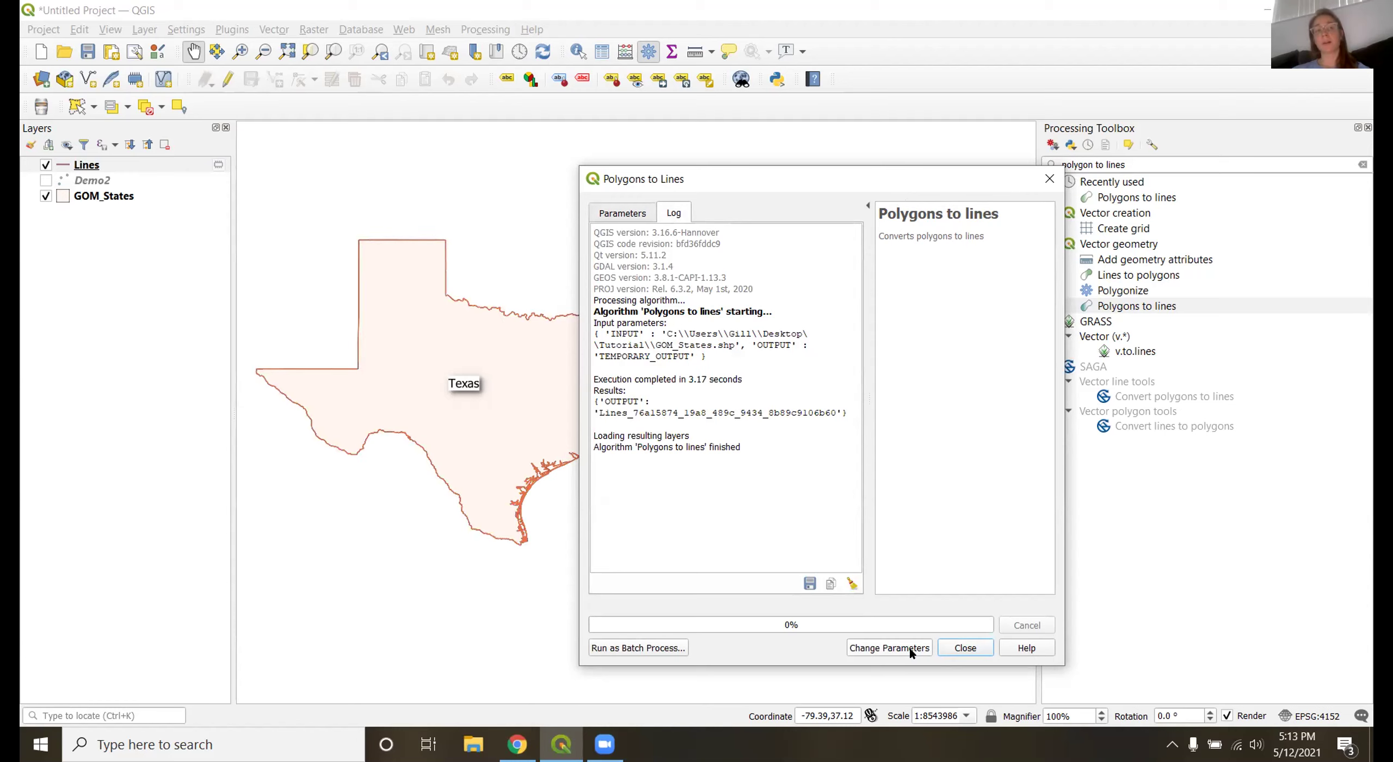
left_click(1050, 179)
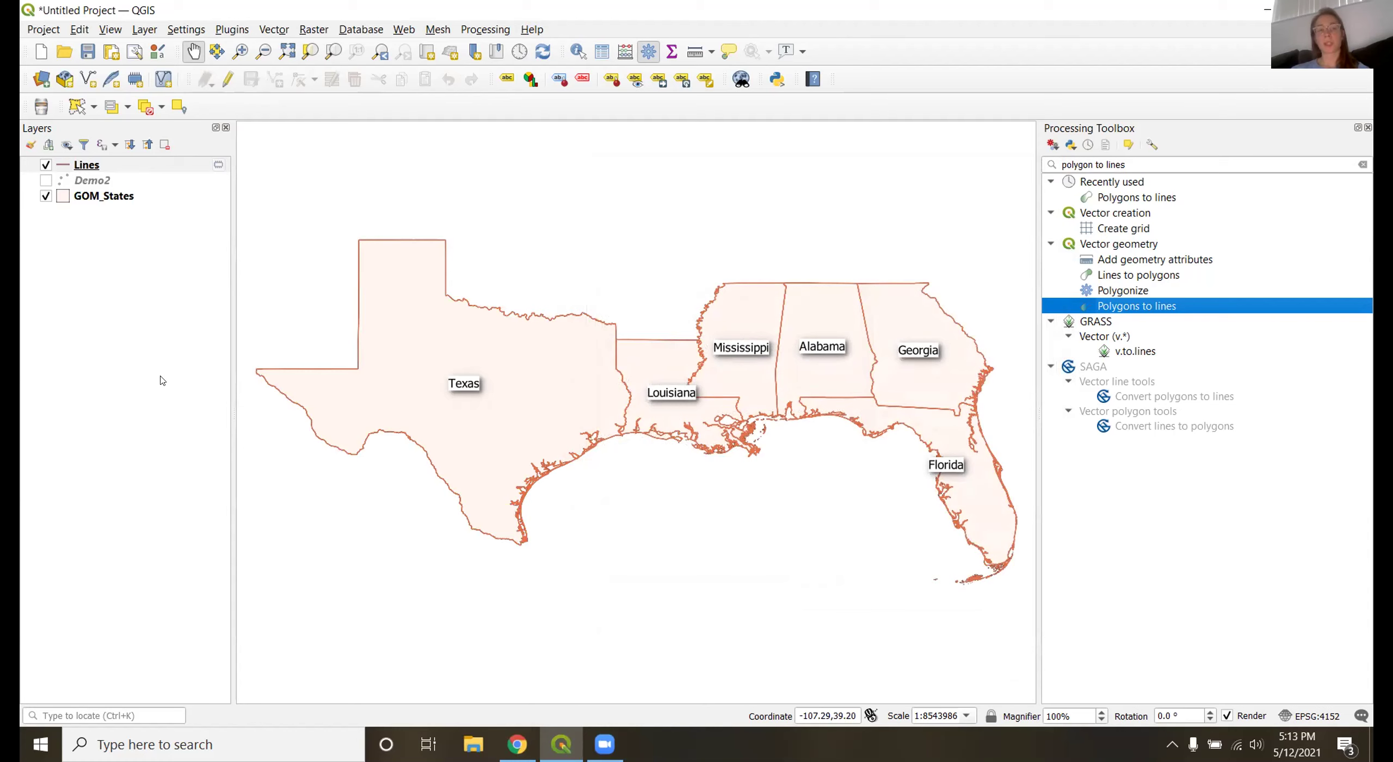
Reopen the Polygons to lines tool, review the save options for its output, and close it without running.
double_click(1096, 307)
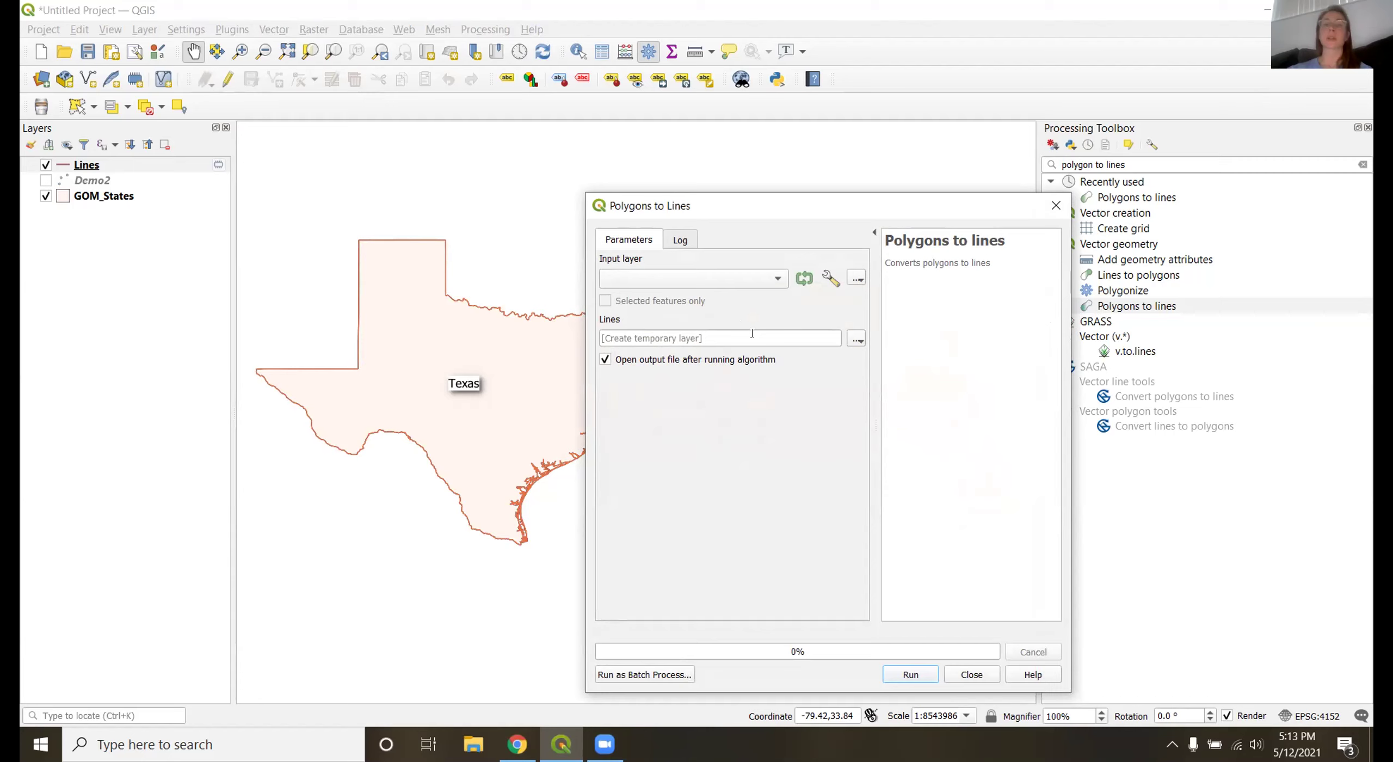
left_click(857, 340)
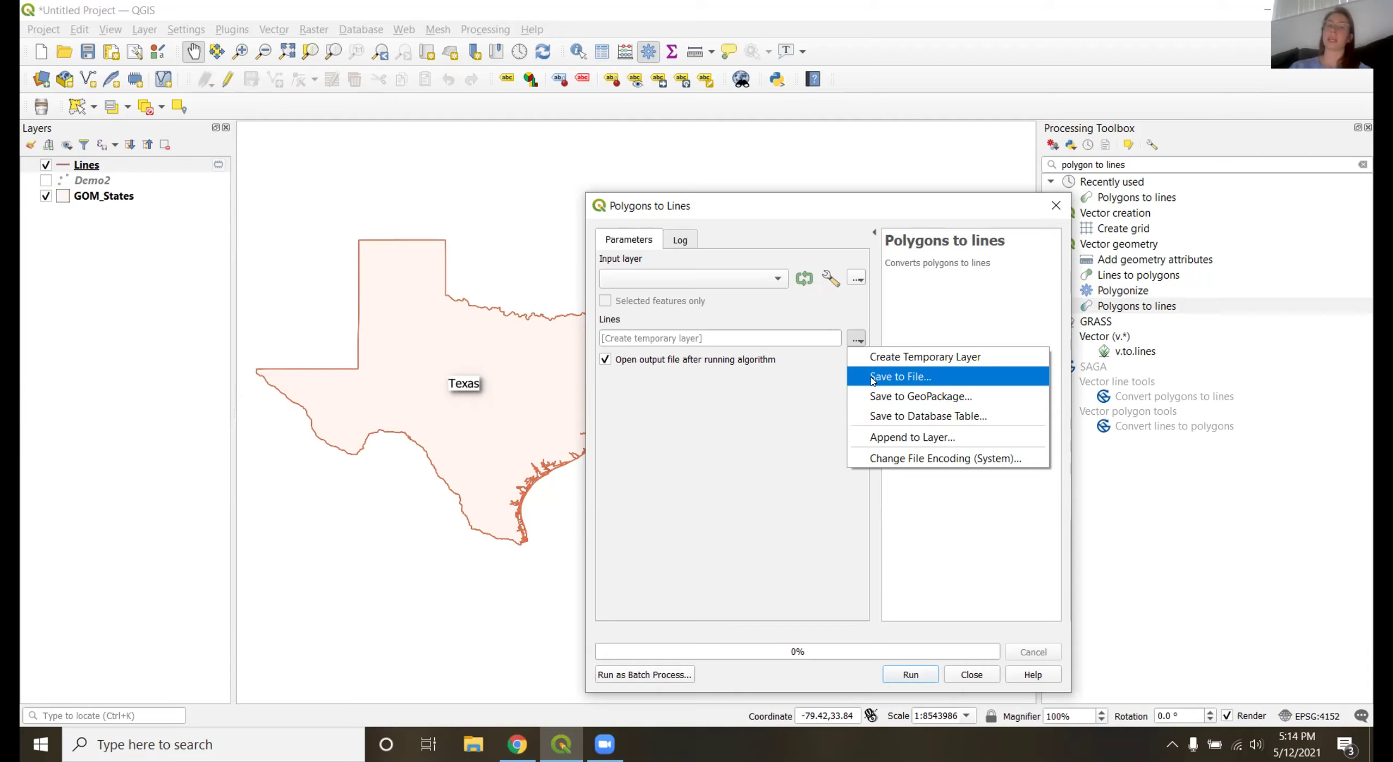
left_click(1050, 211)
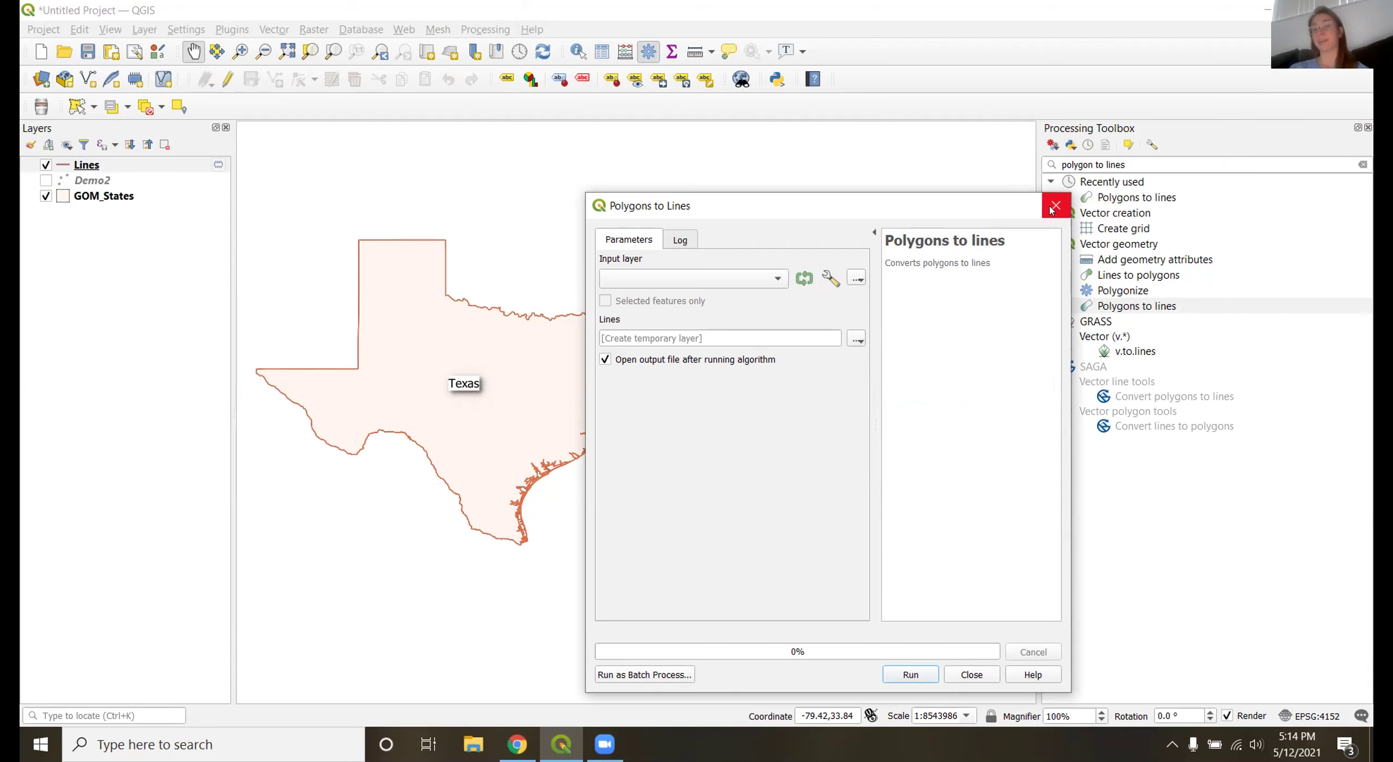
left_click(1052, 210)
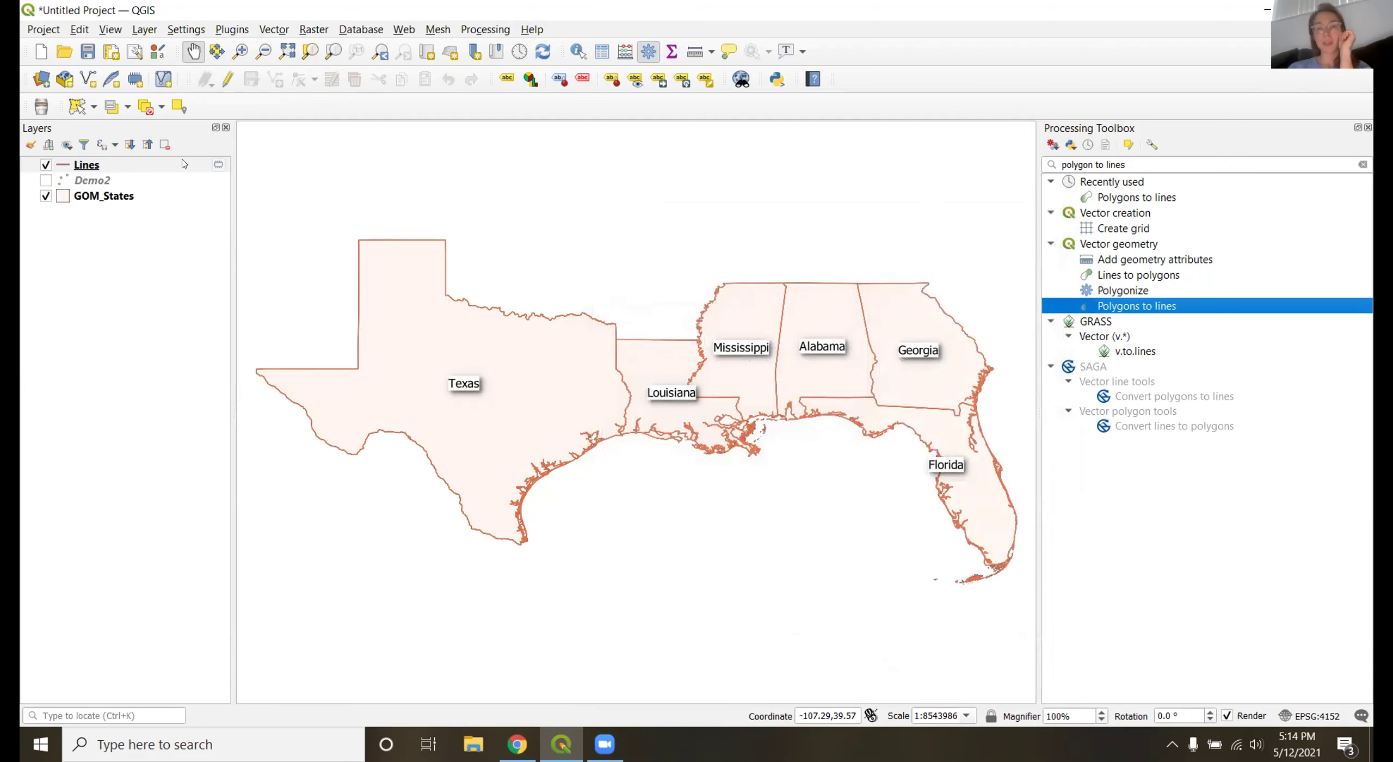
Open the save-features export settings for the Lines layer, review the available file formats, and close without saving.
mouse_move(183, 163)
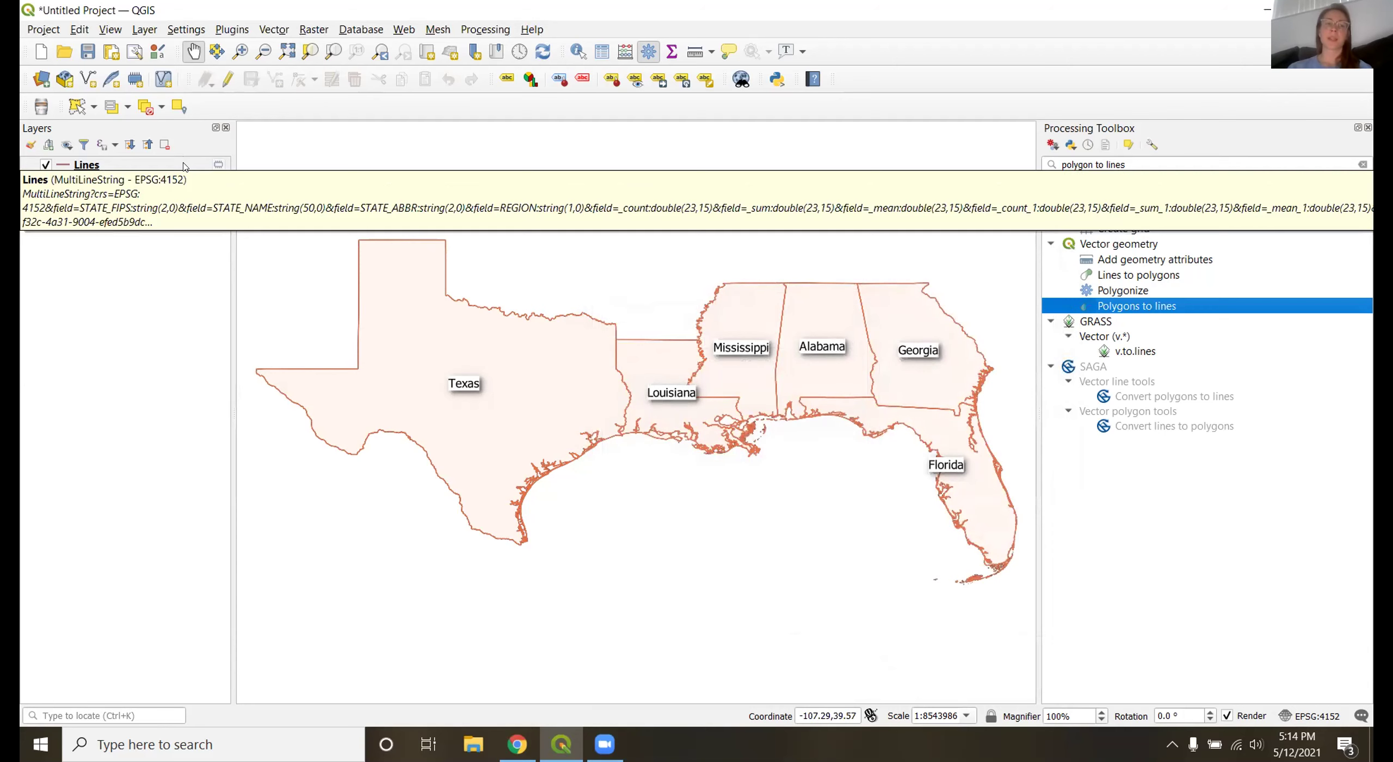
right_click(183, 166)
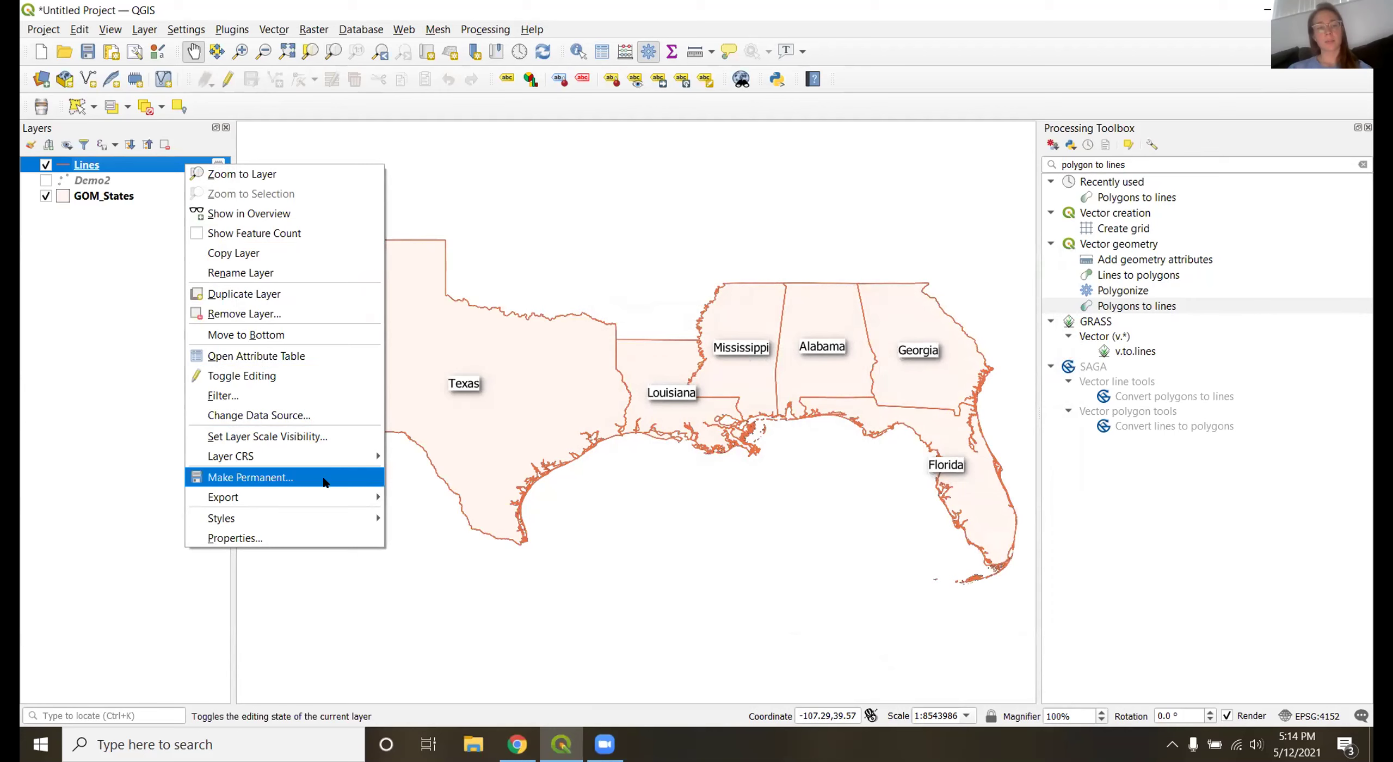
mouse_move(325, 499)
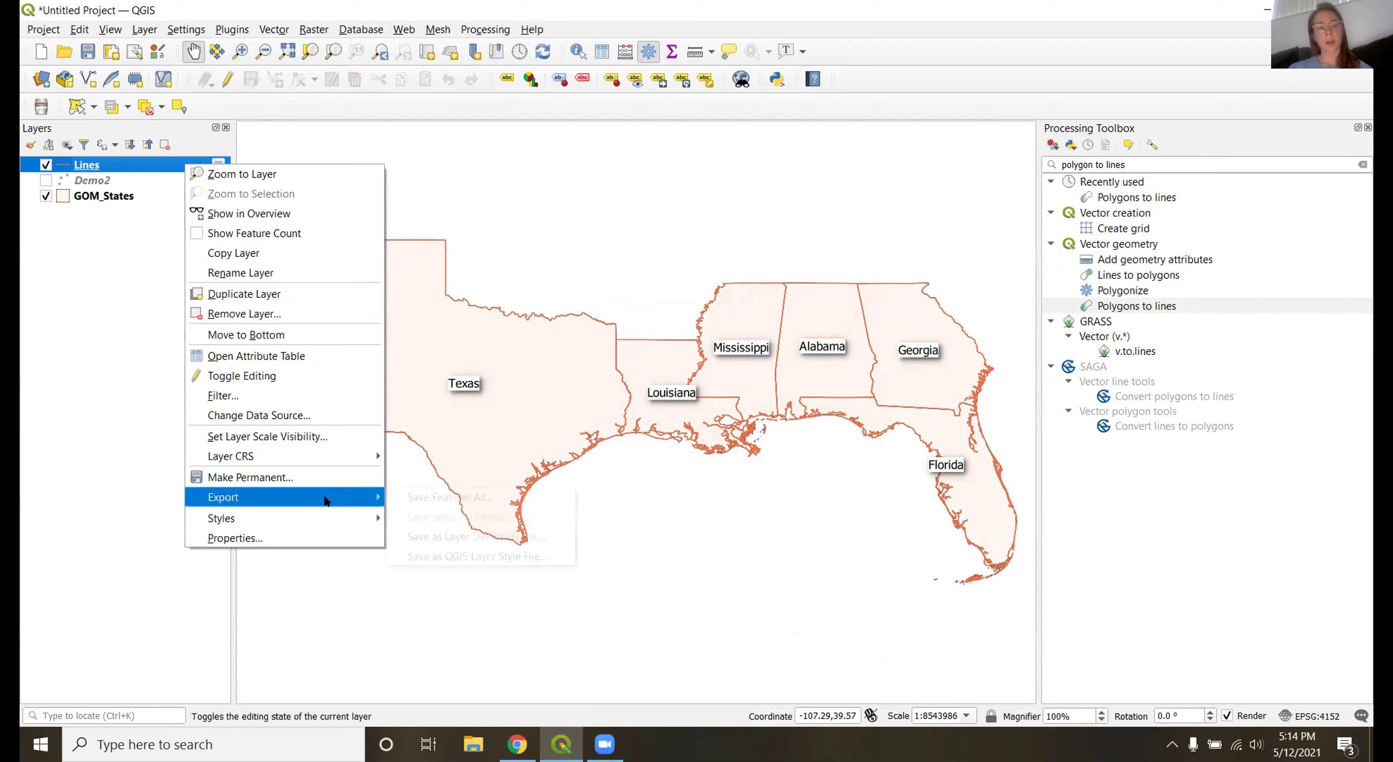
left_click(405, 502)
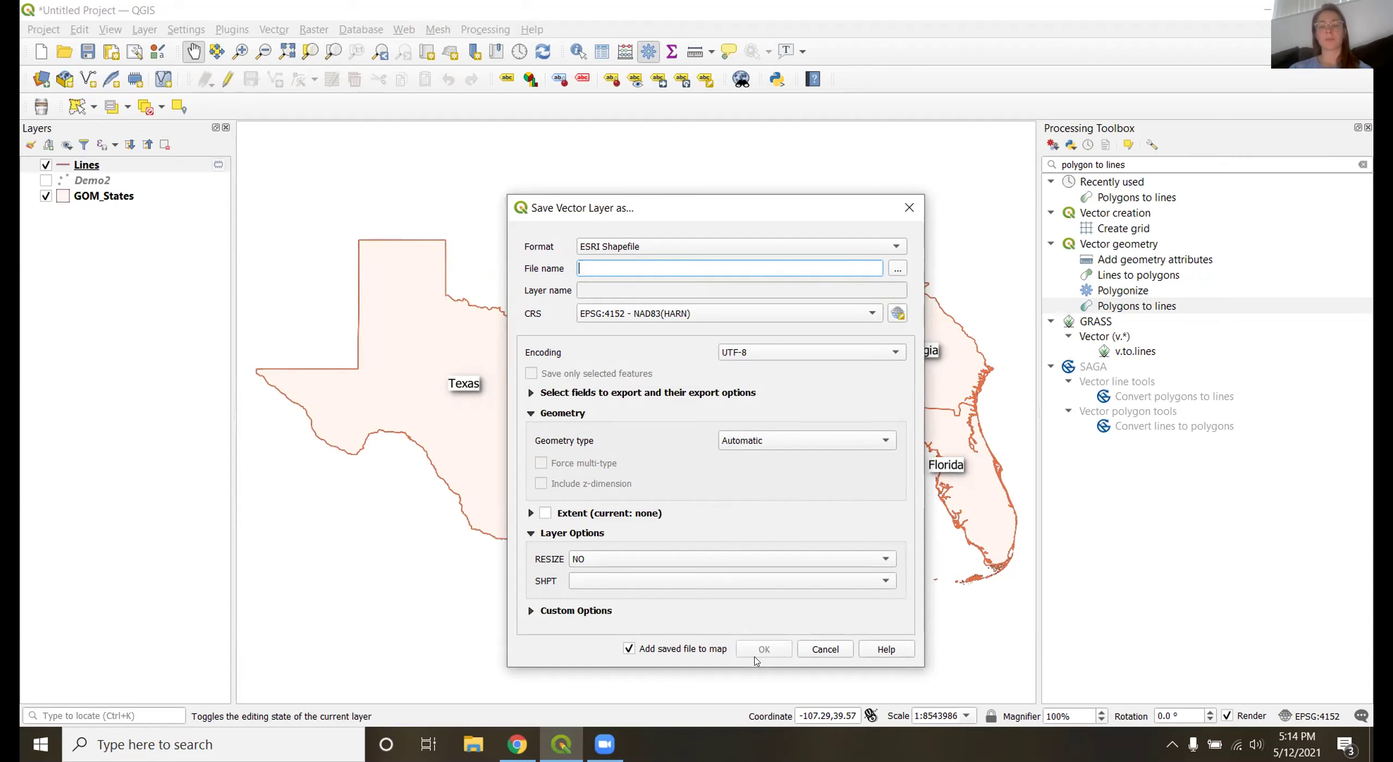
left_click(847, 248)
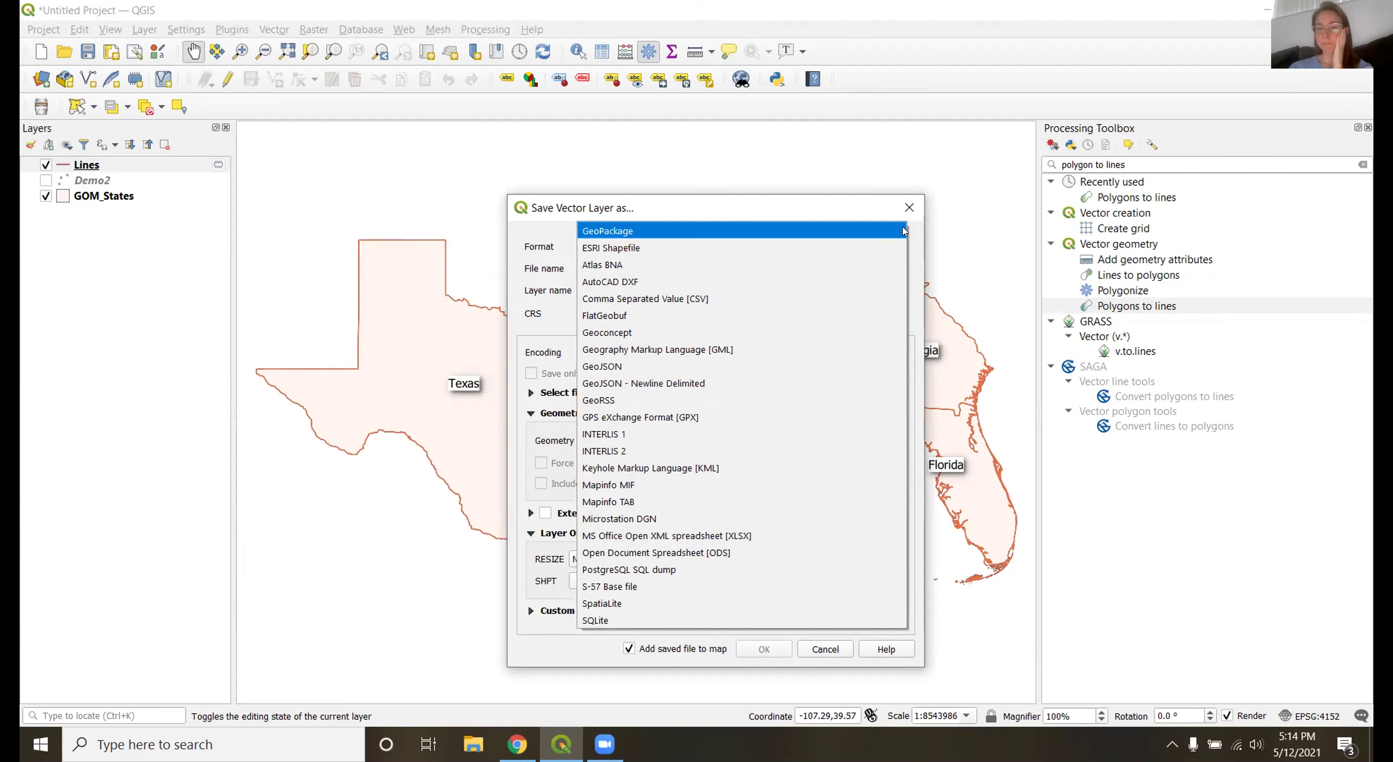
left_click(907, 208)
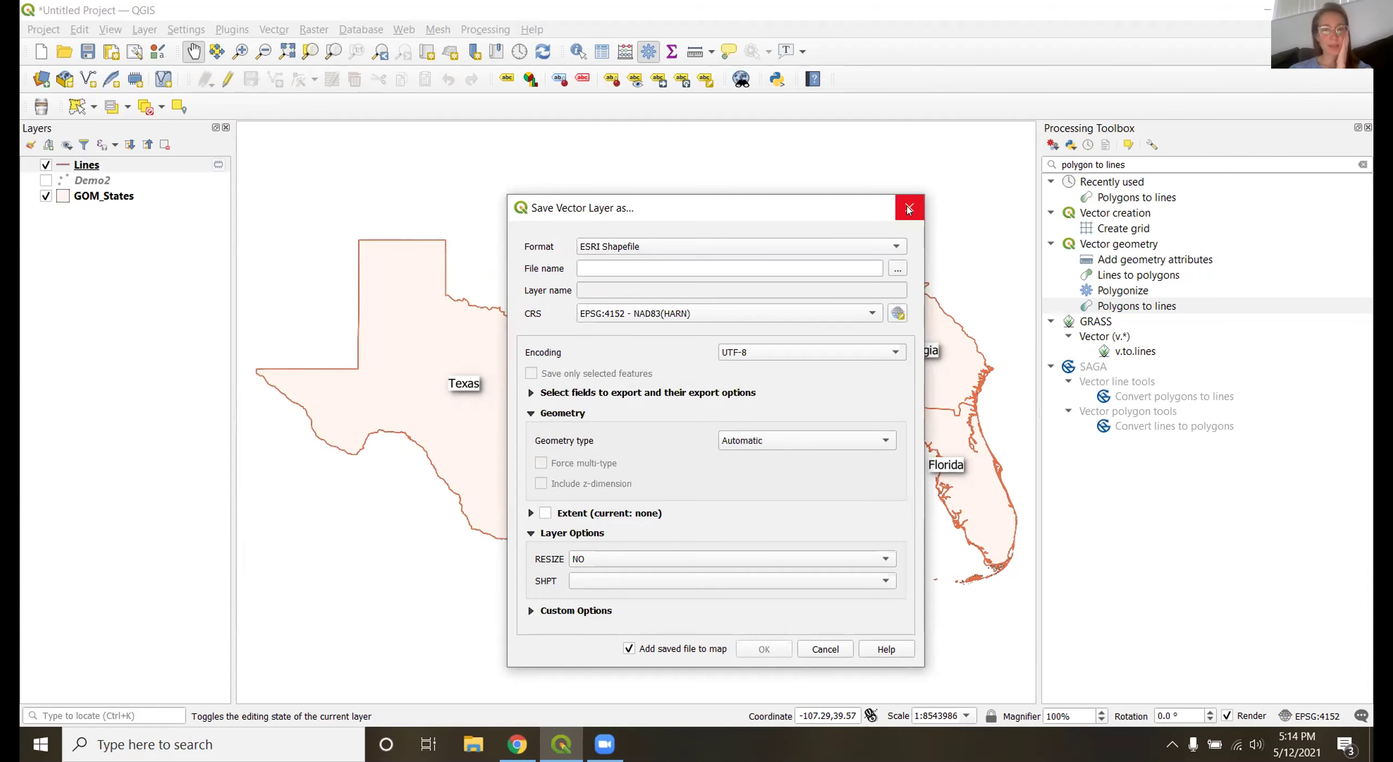
left_click(901, 207)
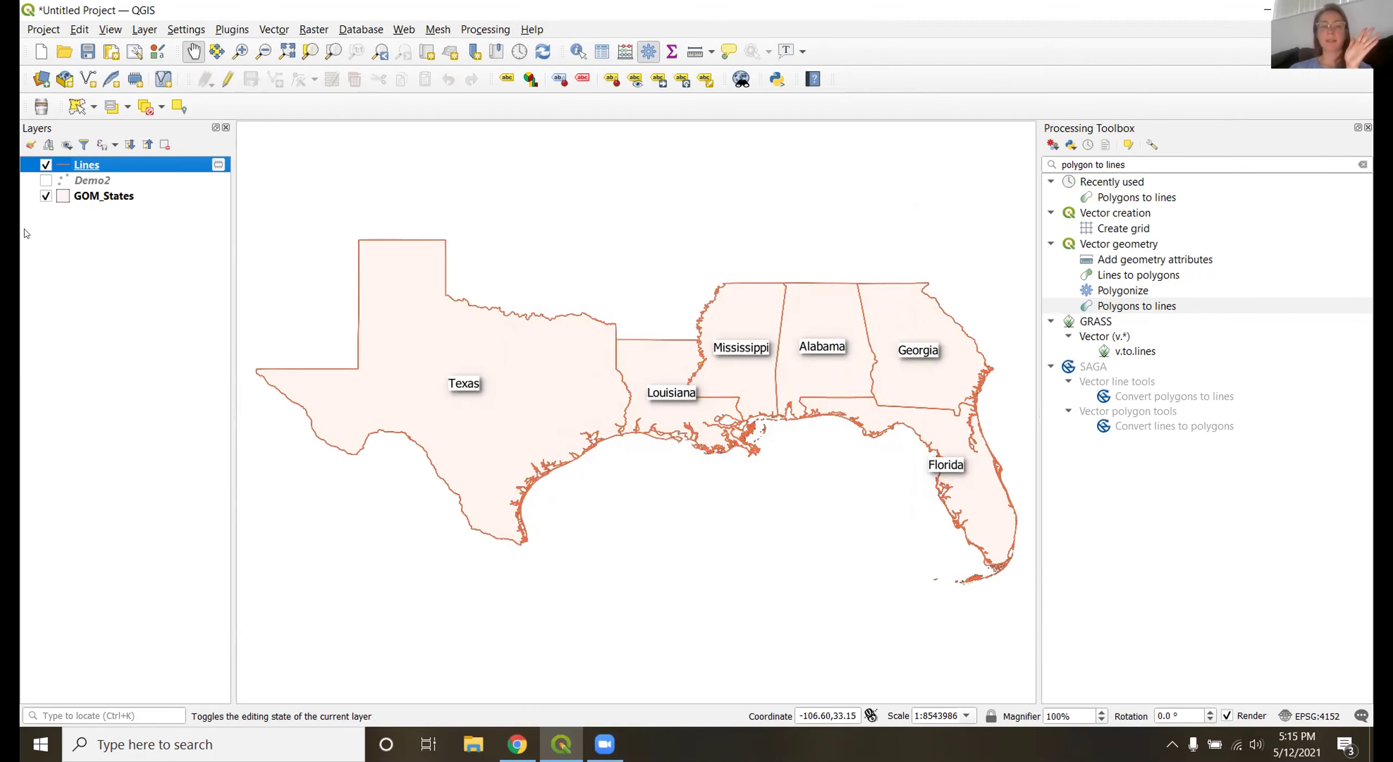
Compare the color selection modes for the Lines layer's symbol, set its color to standard black (#000000), and apply the style.
double_click(69, 166)
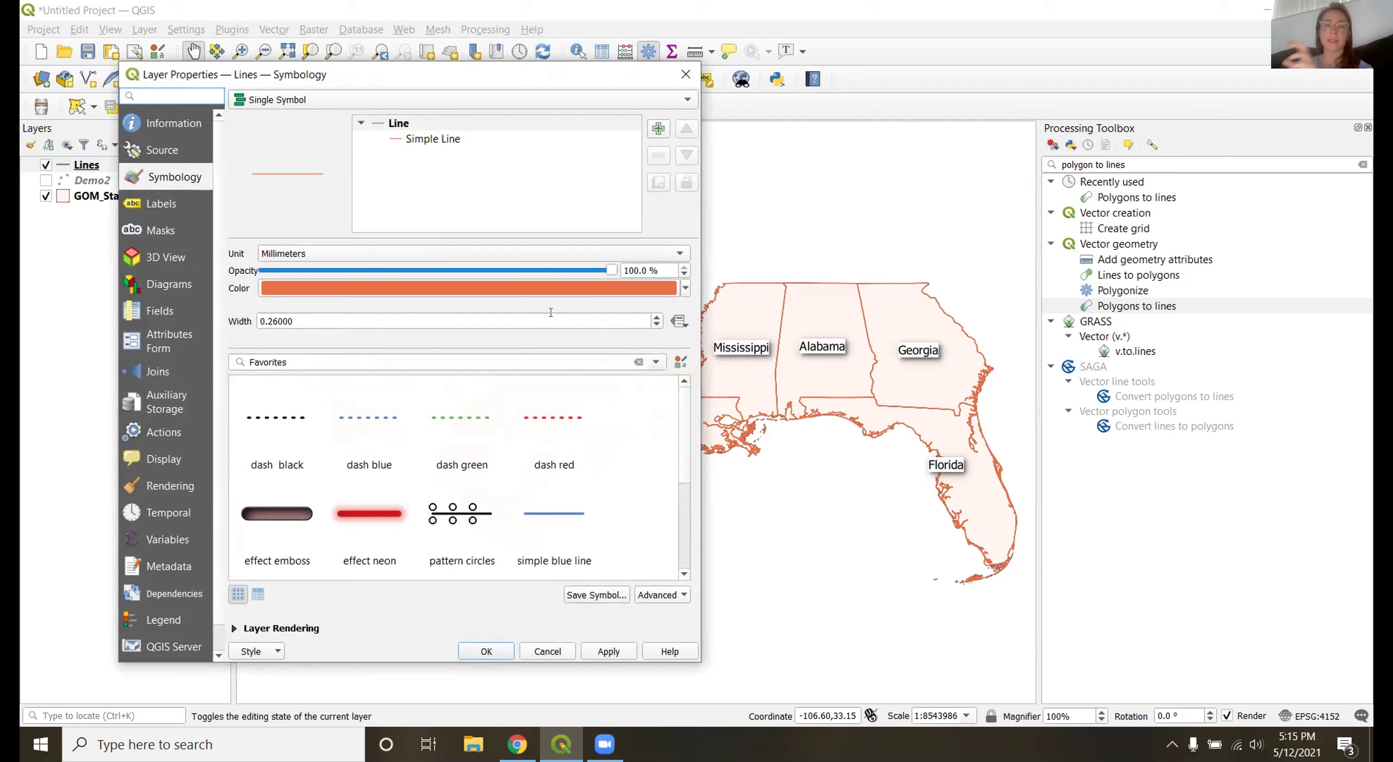
left_click(667, 298)
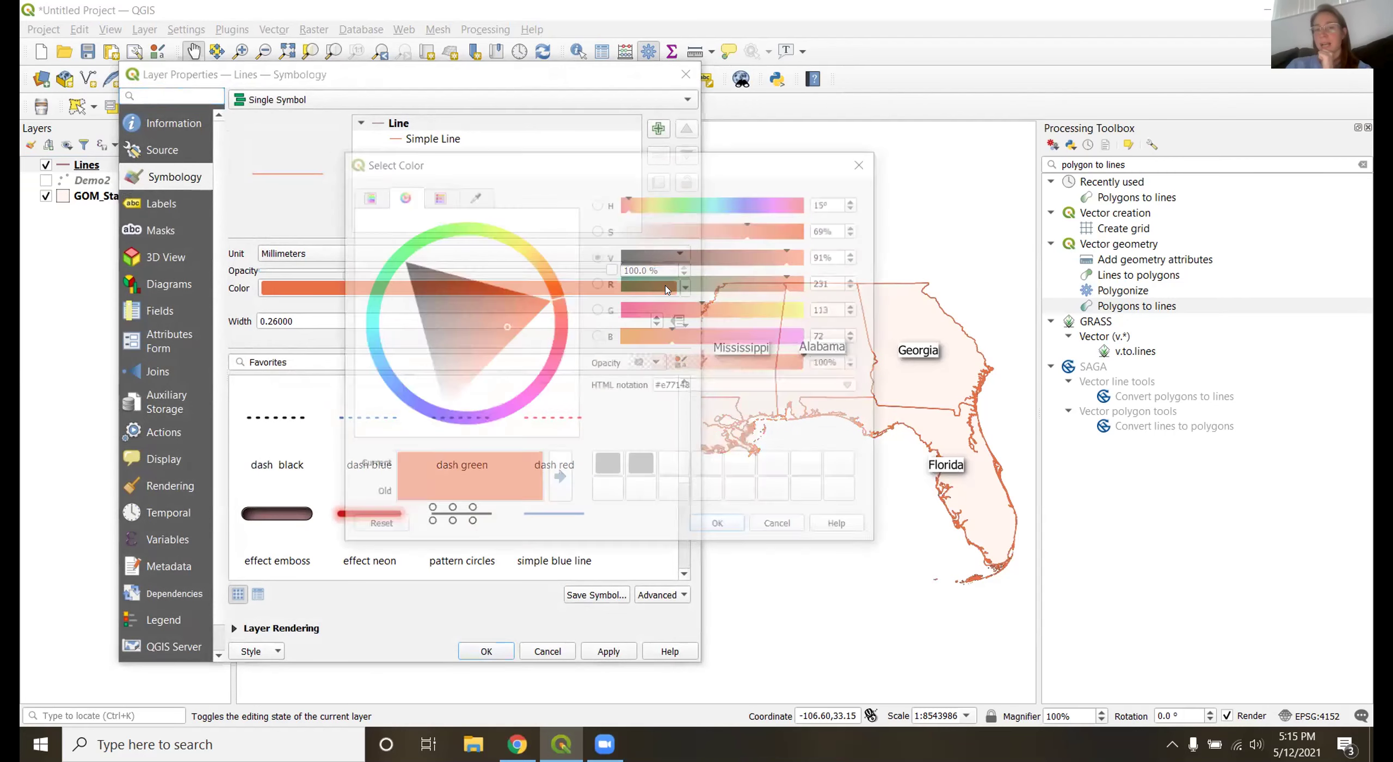
left_click(379, 192)
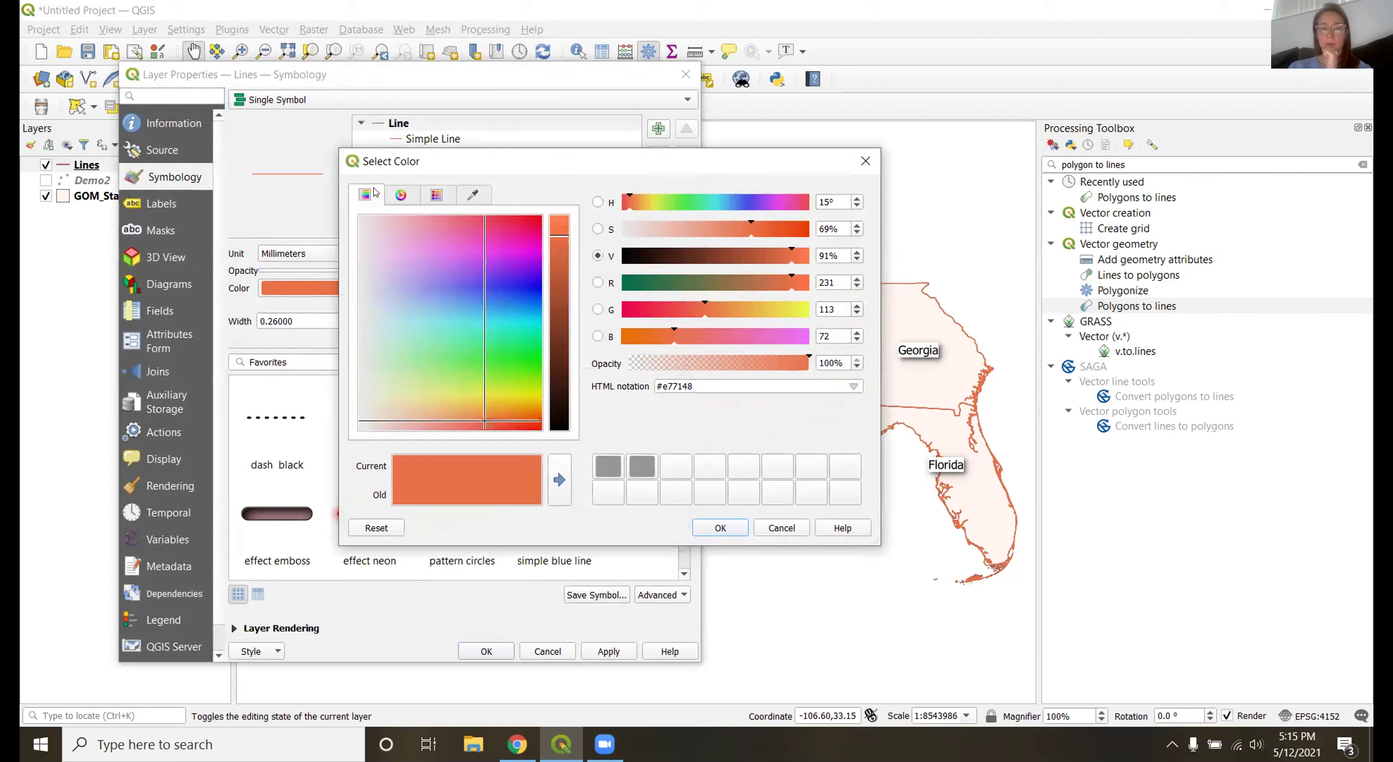
left_click(433, 198)
left_click(365, 194)
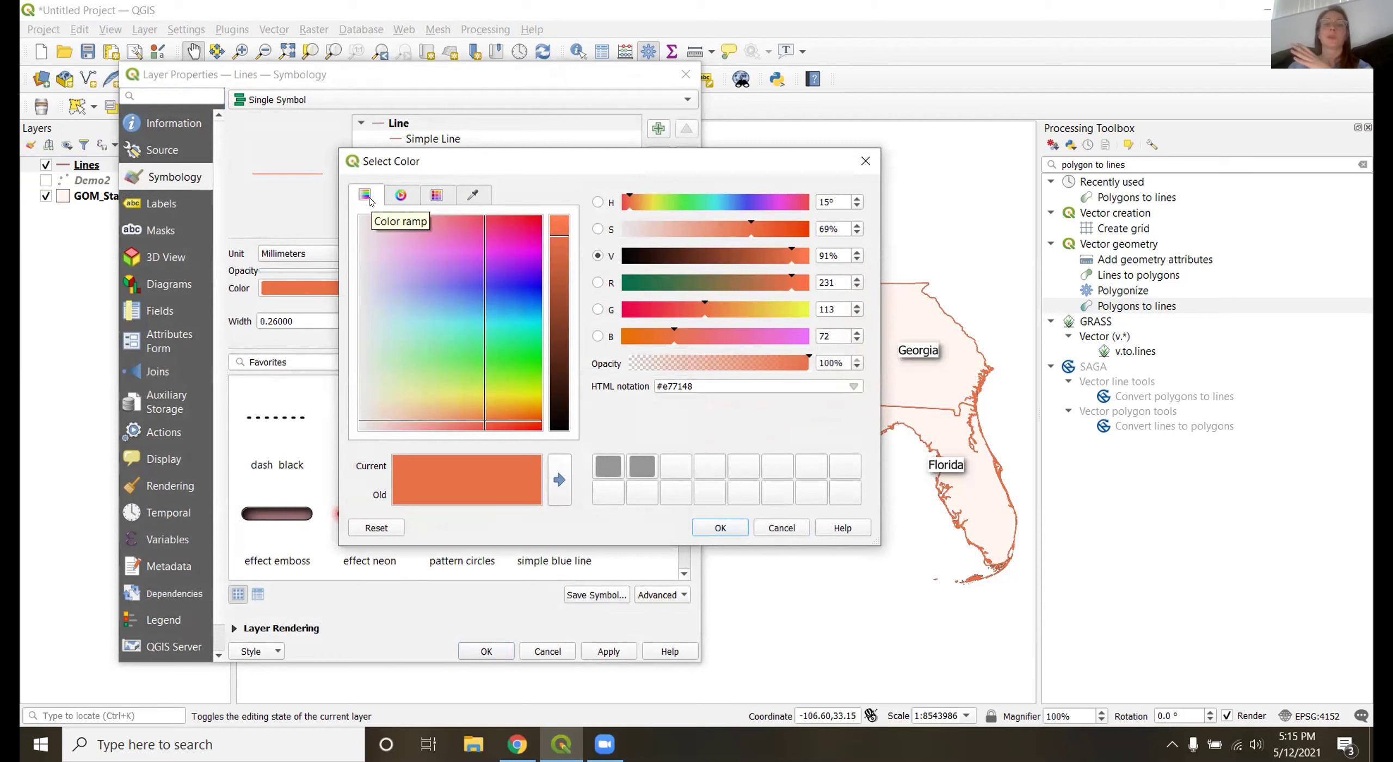
left_click(402, 195)
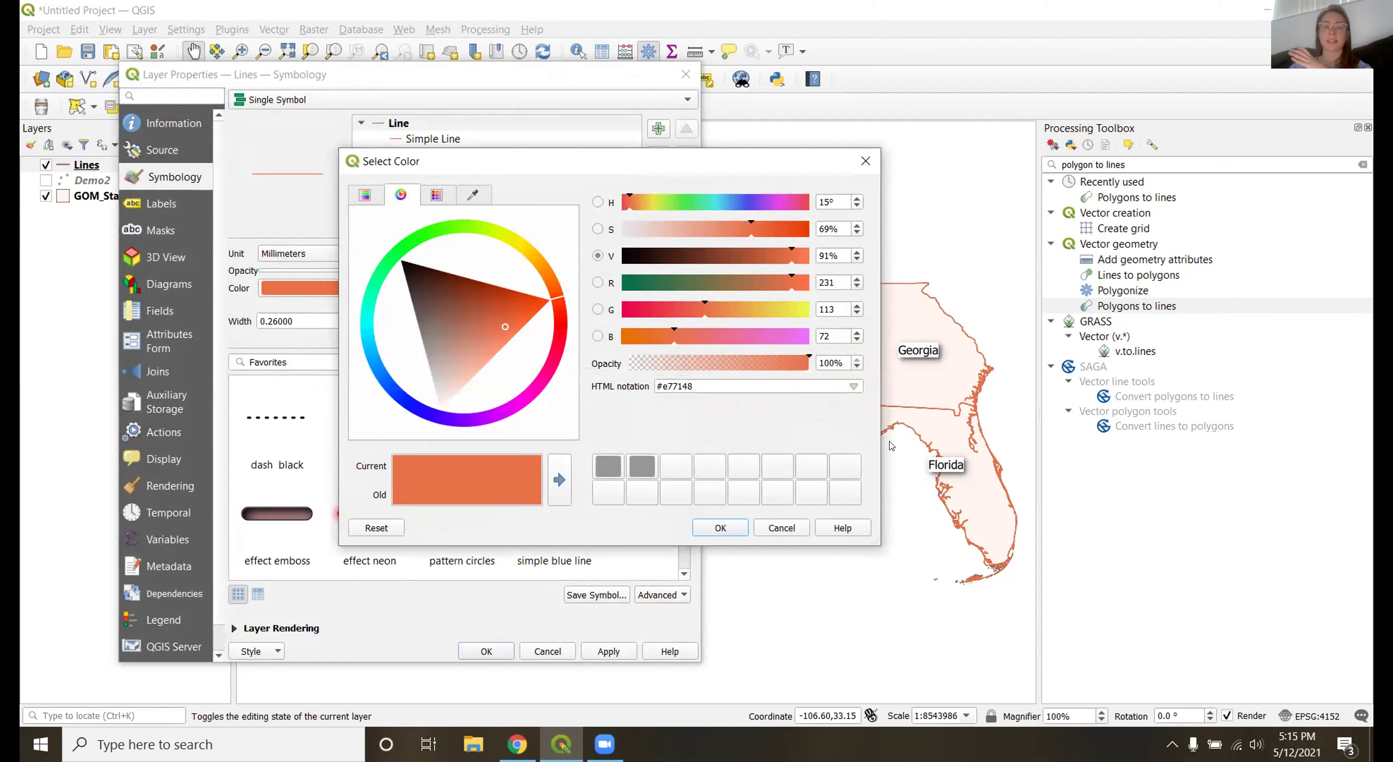
left_click(434, 198)
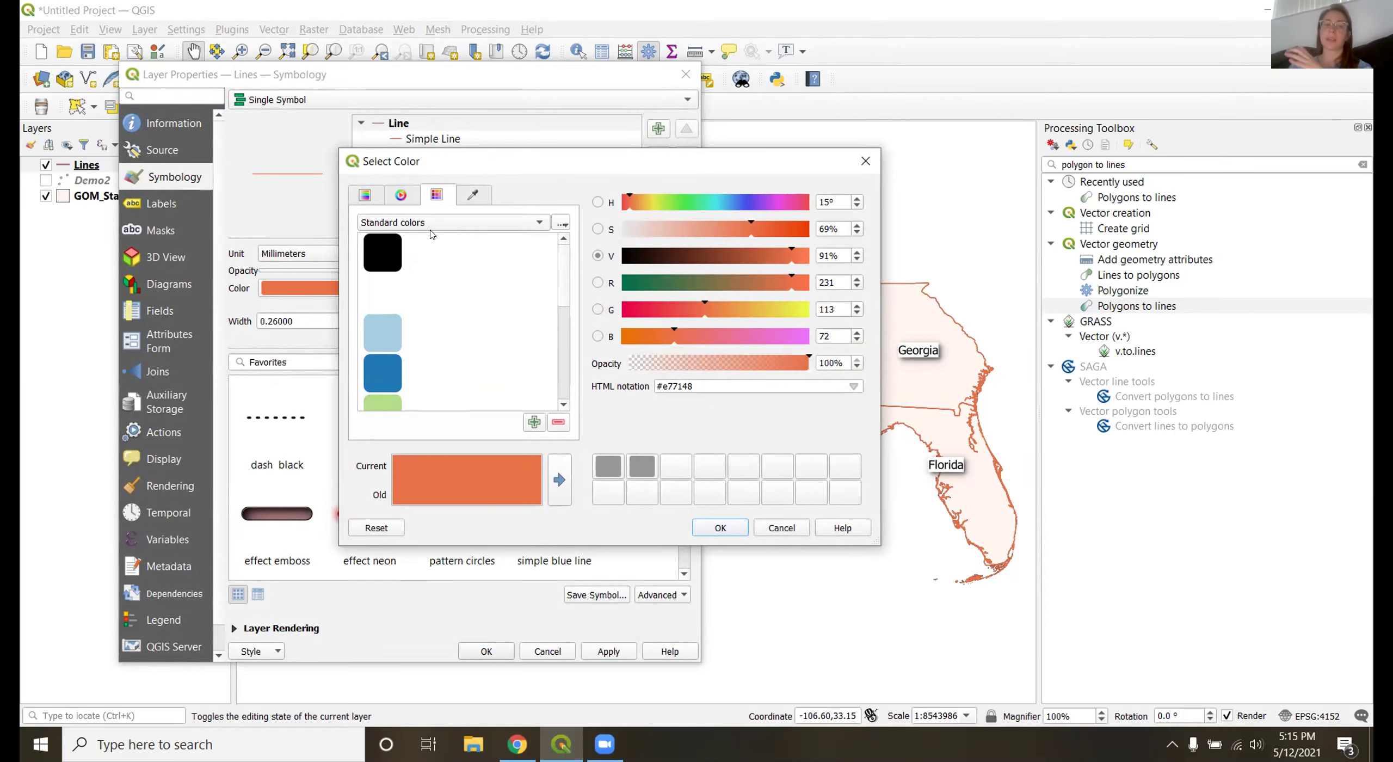
left_click(383, 265)
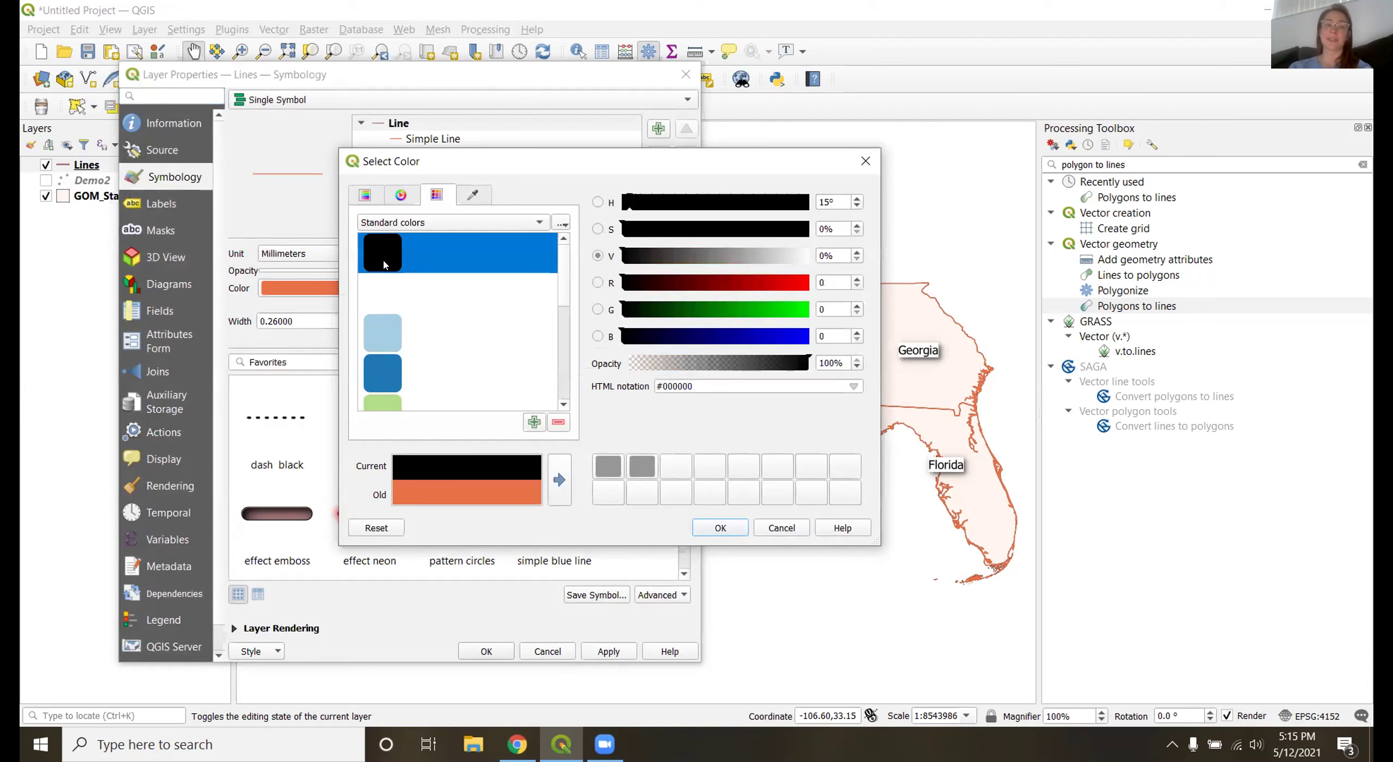
left_click(473, 197)
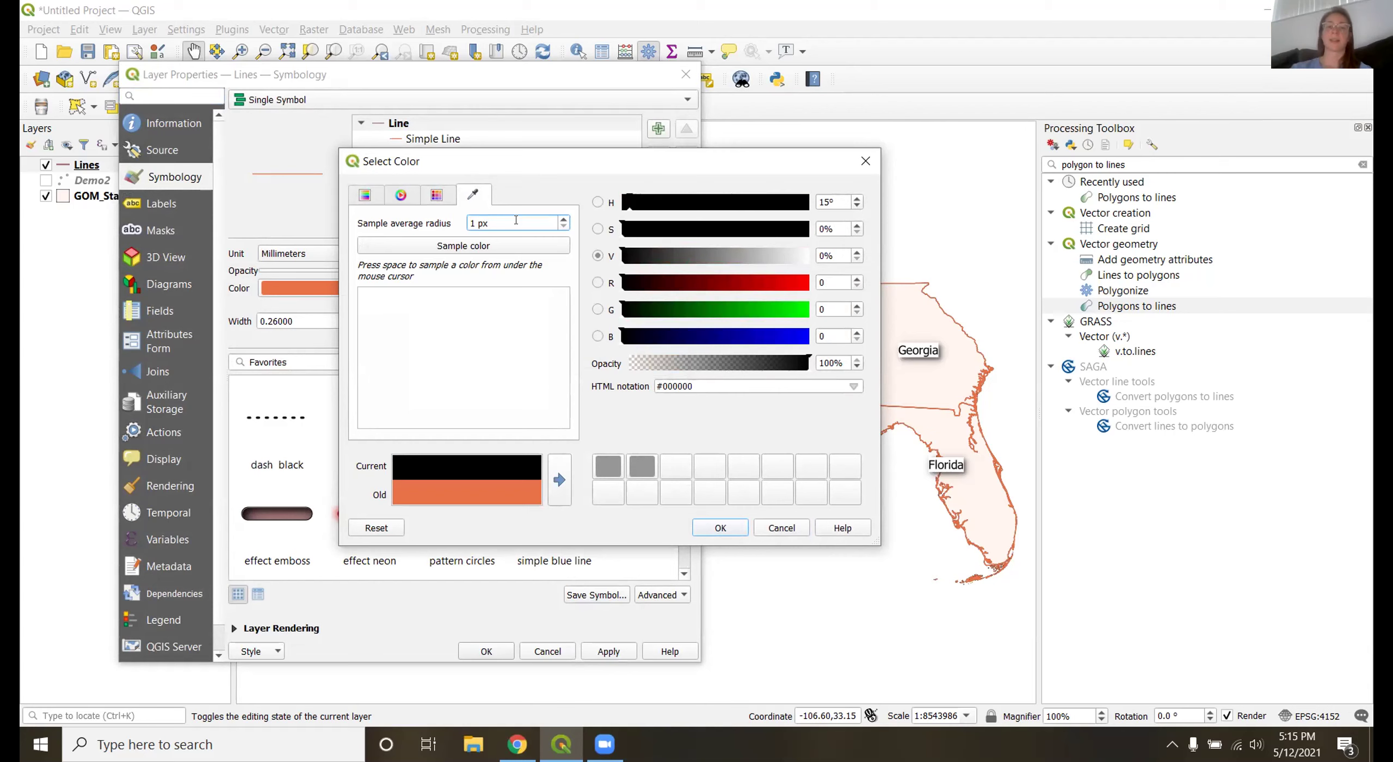
left_click(438, 200)
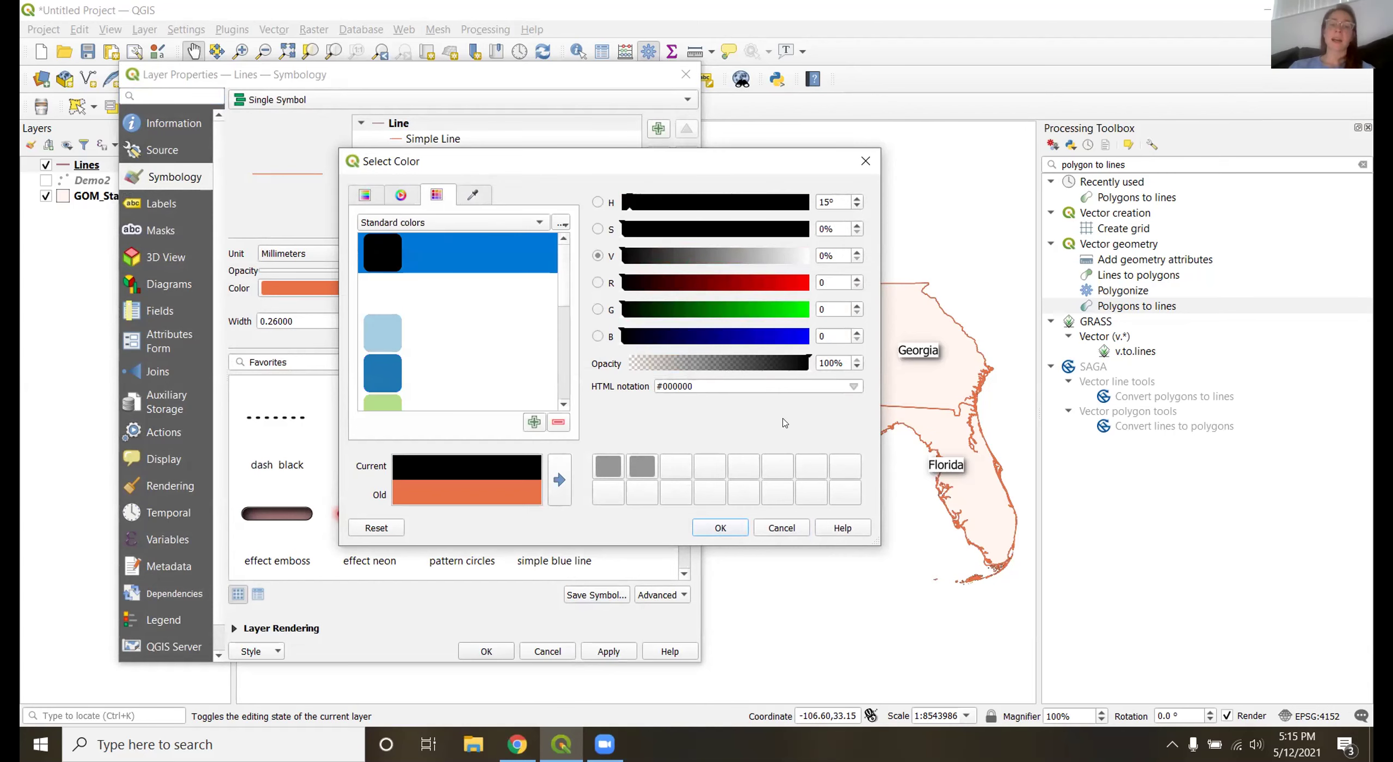
left_click(717, 529)
left_click(718, 529)
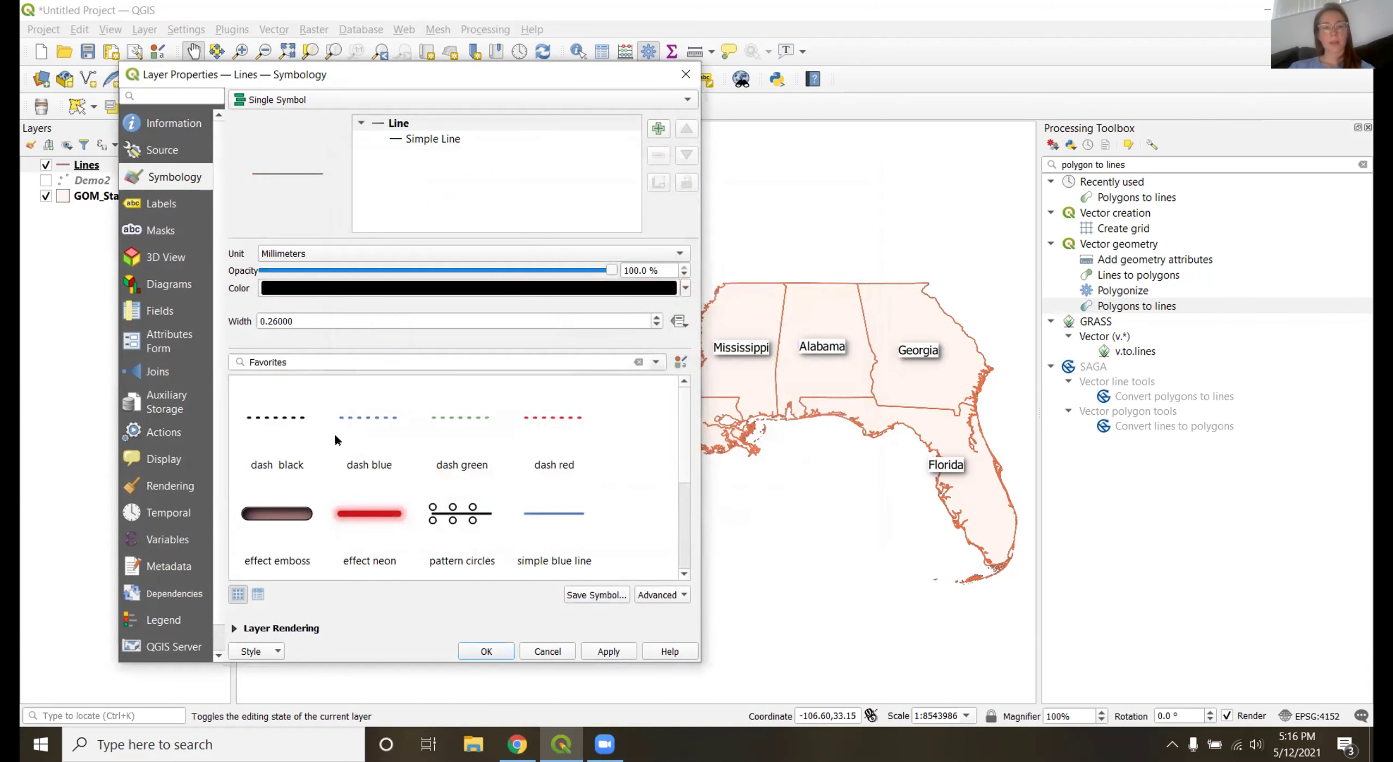
left_click(486, 651)
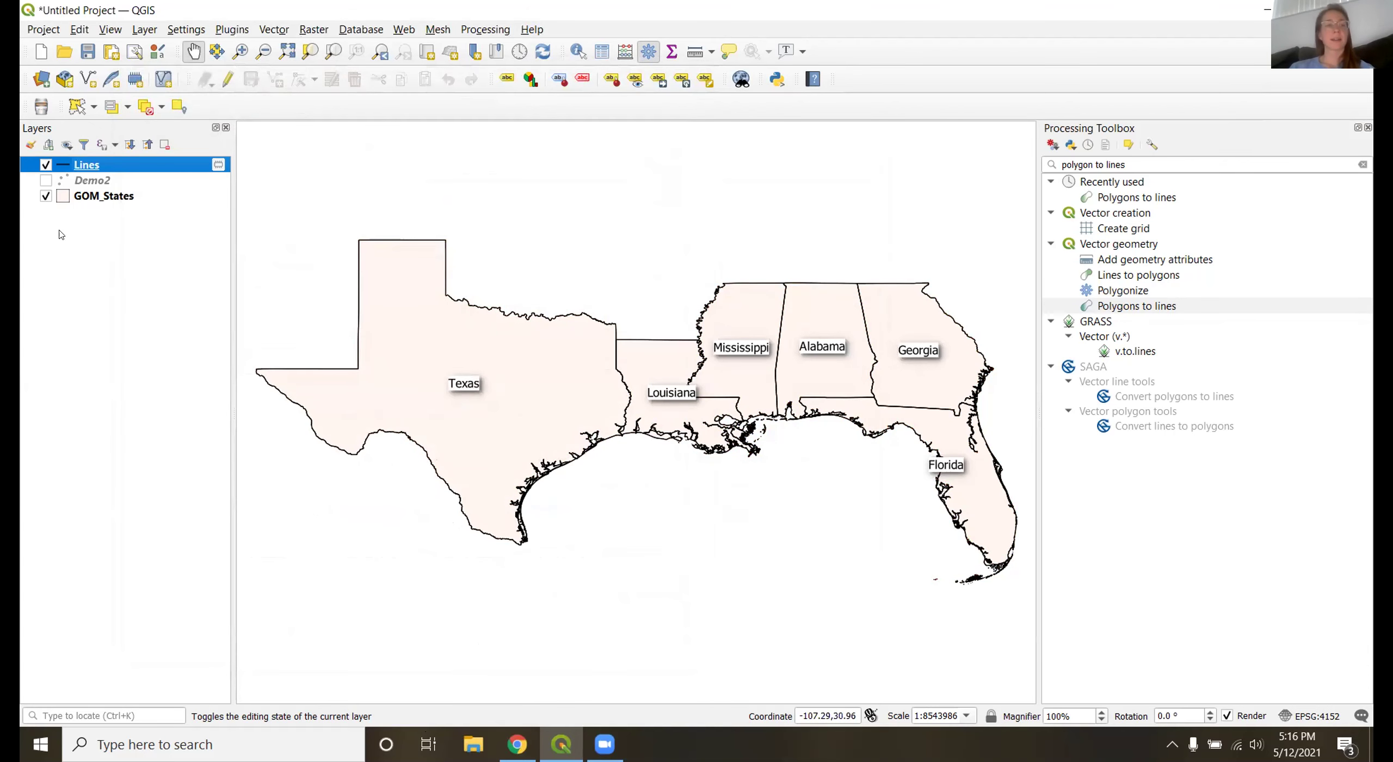
Hide the GOM_States layer and show the Demo2 heatmap together with the Lines outlines.
left_click(45, 197)
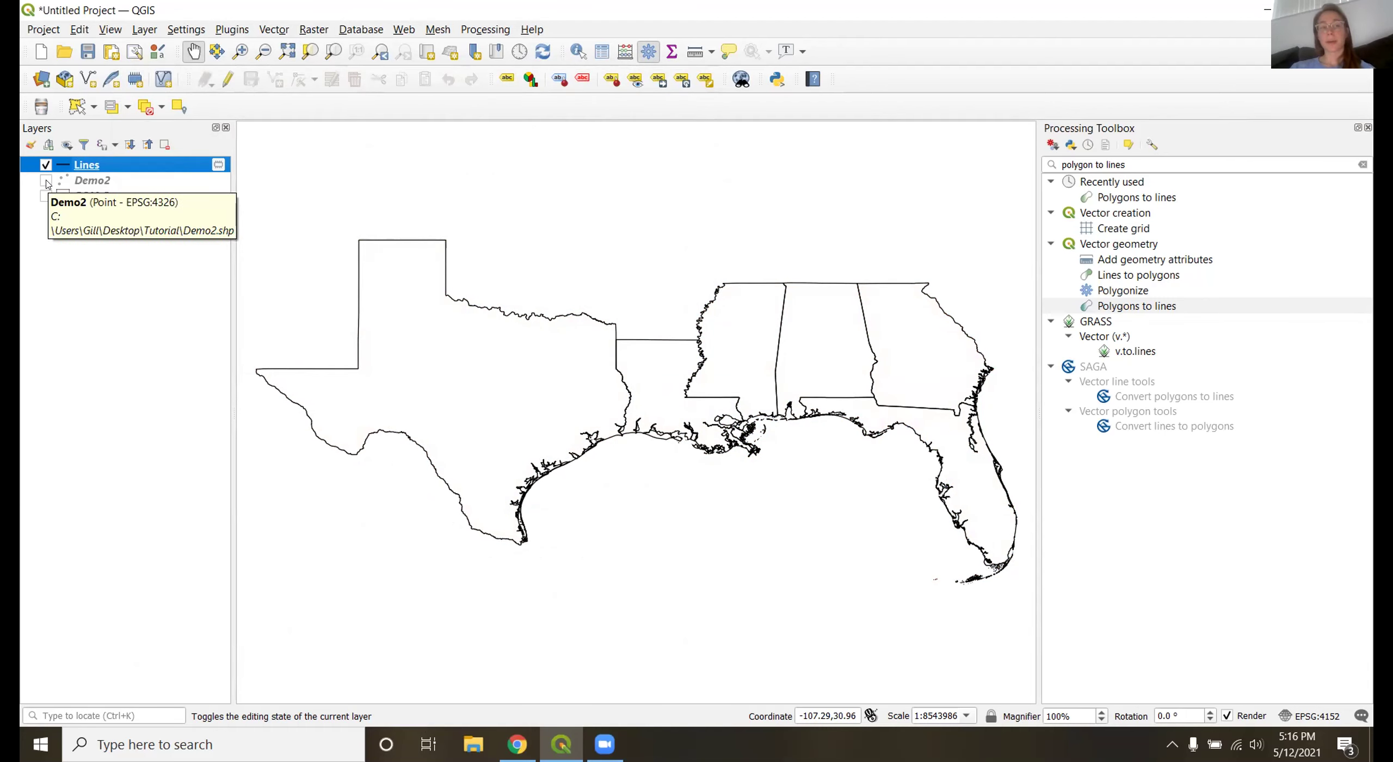
left_click(46, 182)
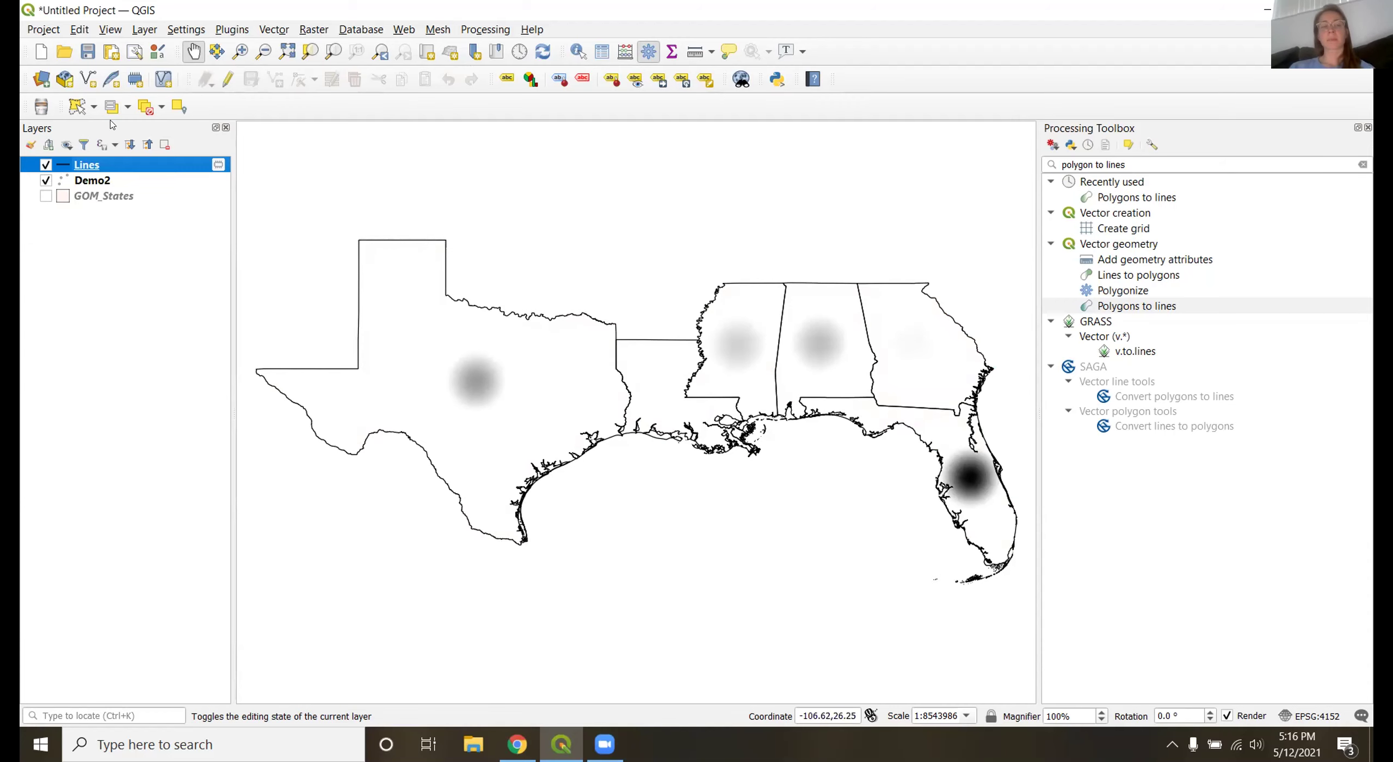
Move the Lines layer below Demo2 to compare the drawing order, and return it above Demo2.
left_click_drag(83, 174, 91, 188)
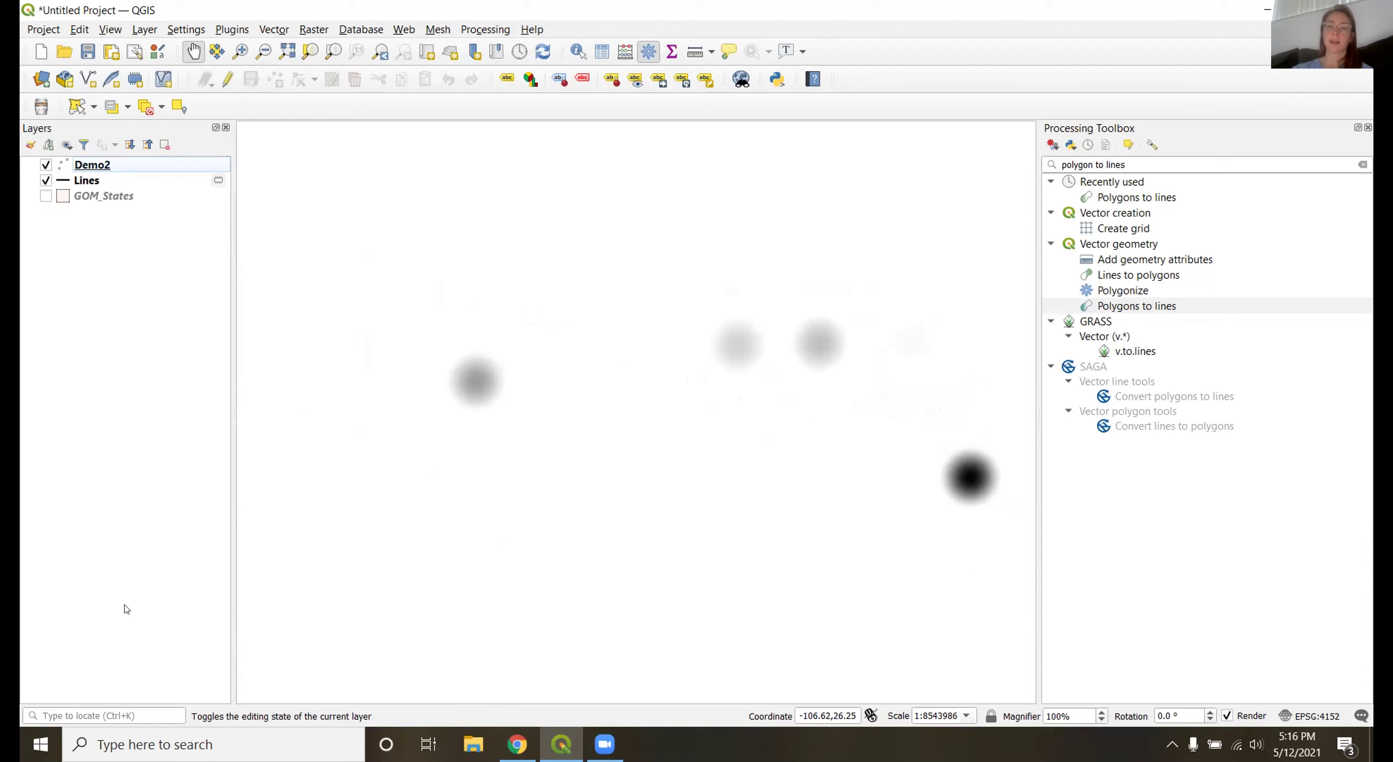
left_click(89, 177)
left_click_drag(89, 176, 90, 159)
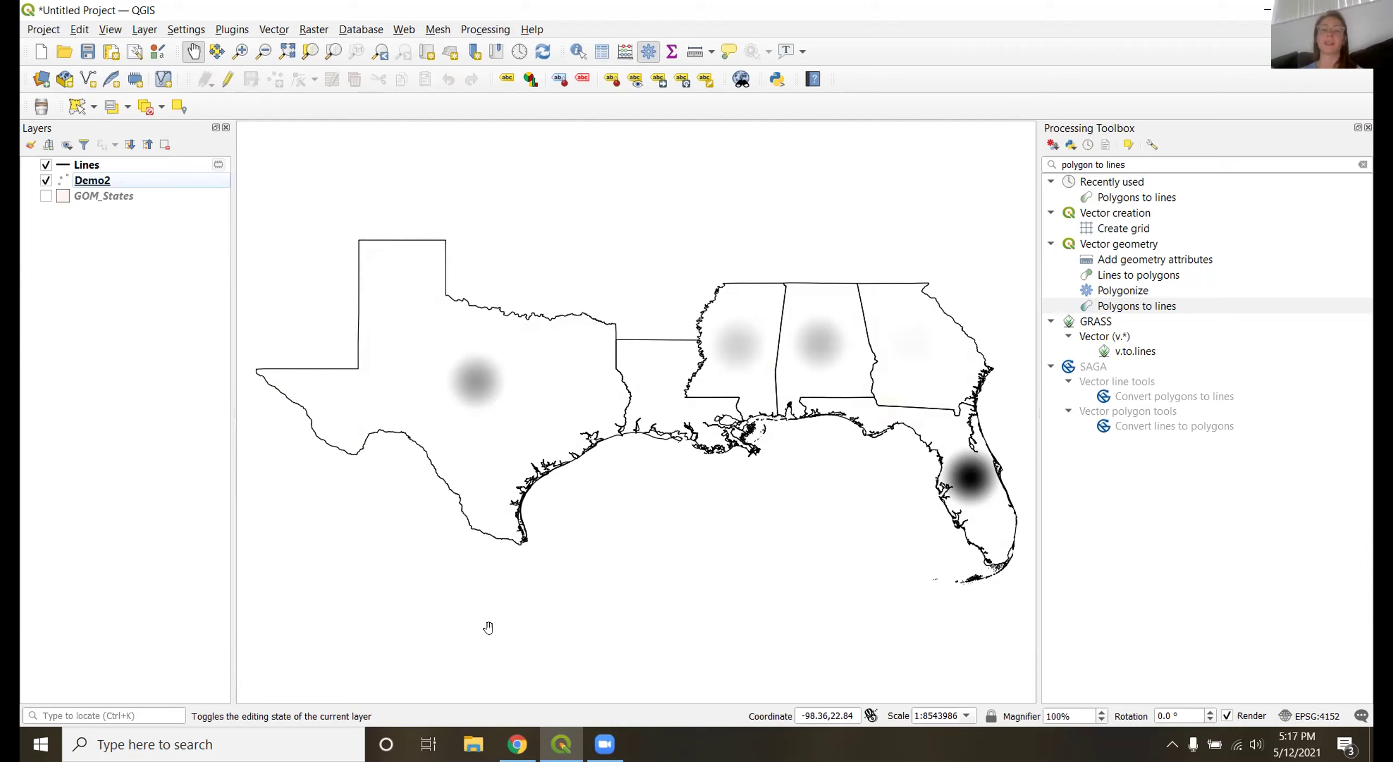
Review the color ramp presets and gradient editor for the Demo2 heatmap, leaving the ramp as it is.
left_click(107, 181)
double_click(107, 180)
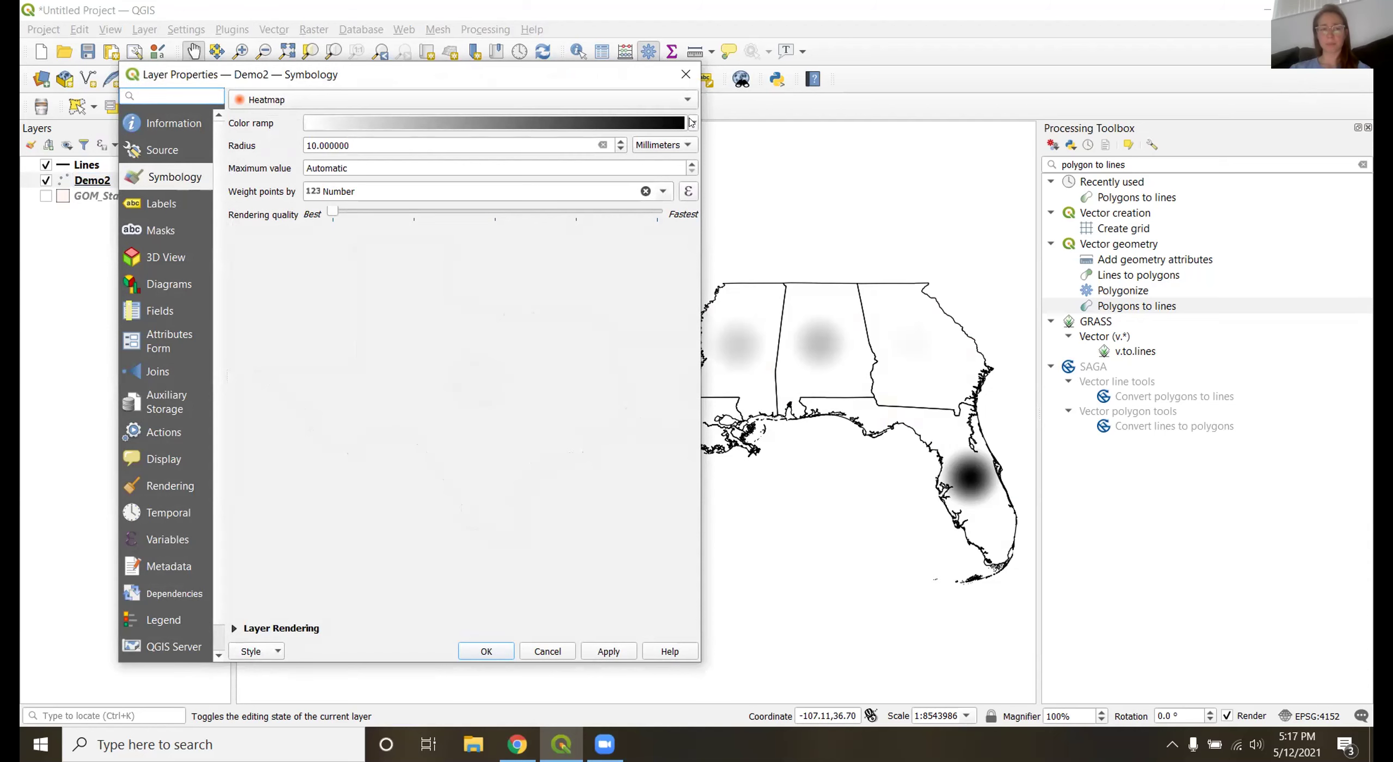
left_click(691, 122)
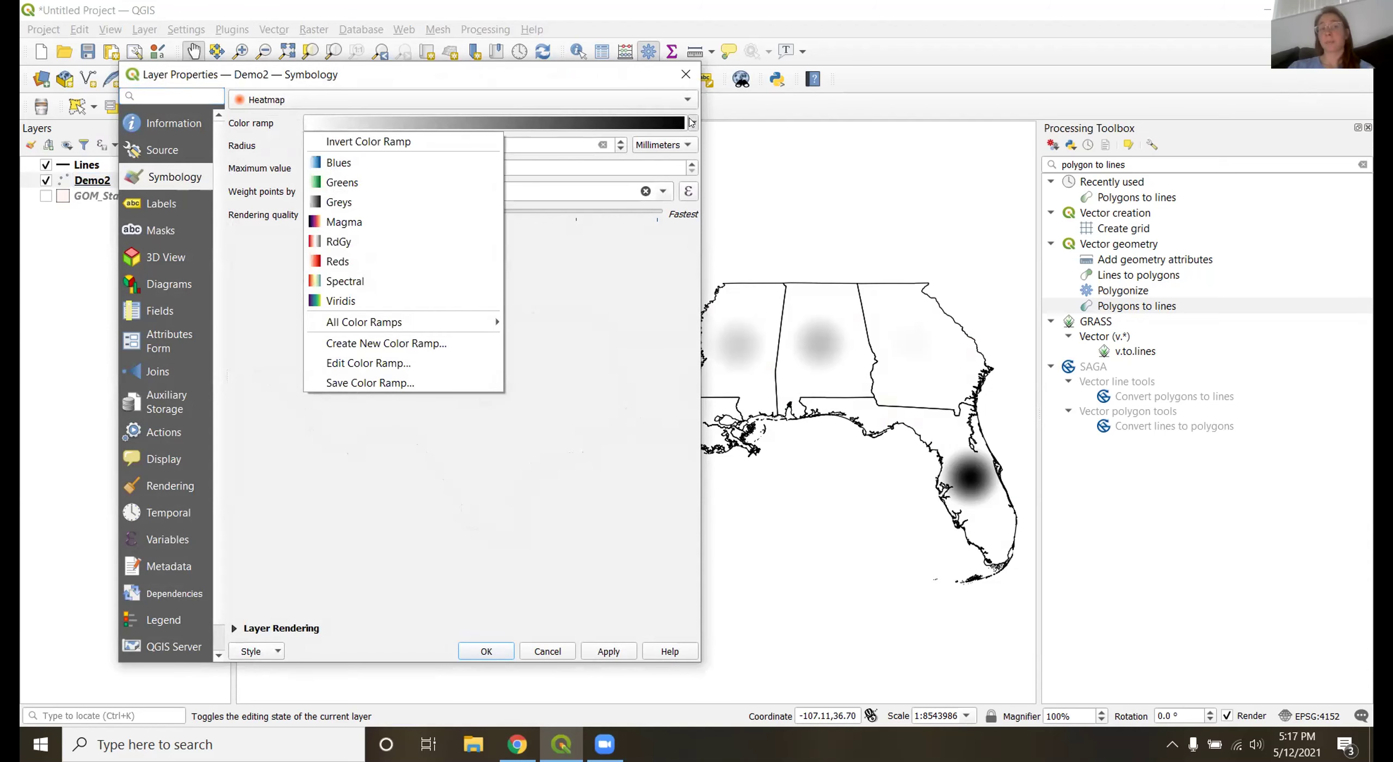
left_click(663, 124)
left_click(664, 128)
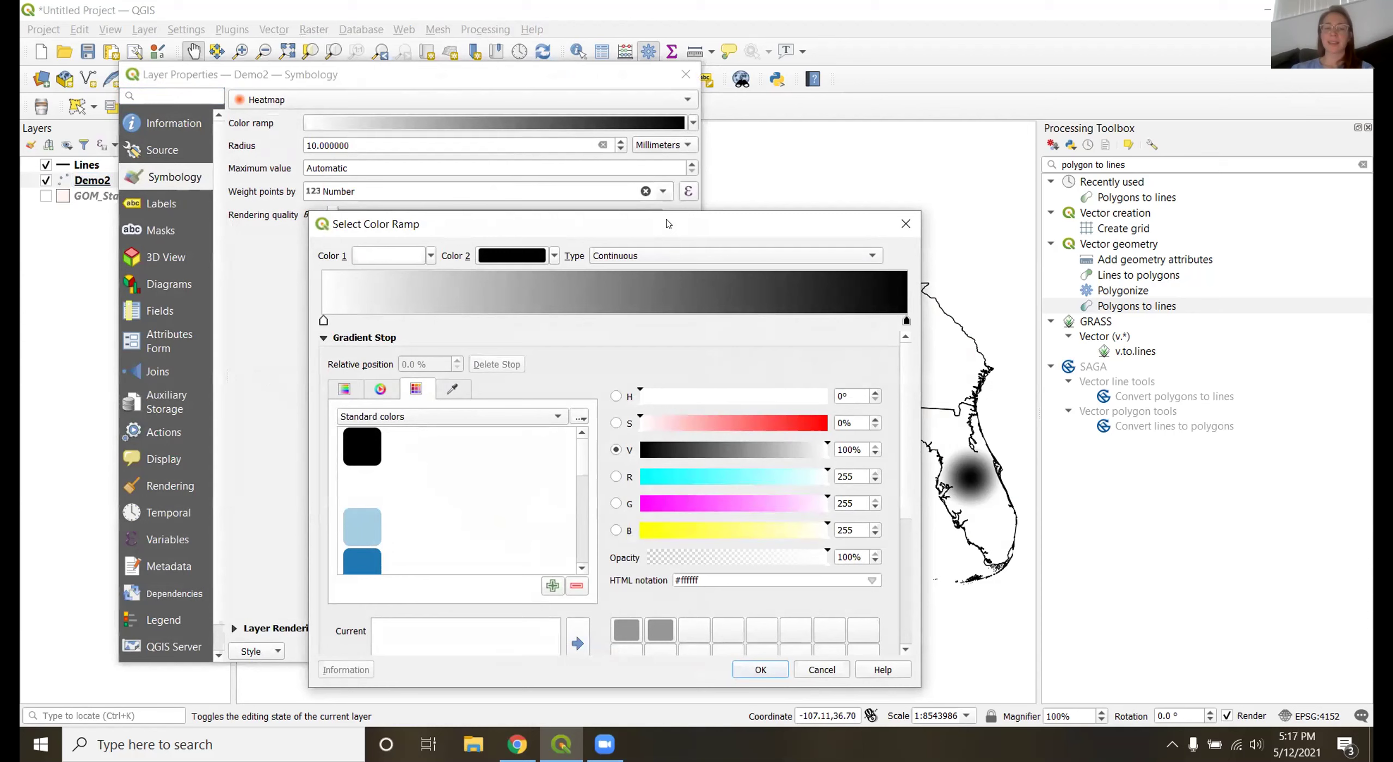
left_click_drag(658, 223, 654, 191)
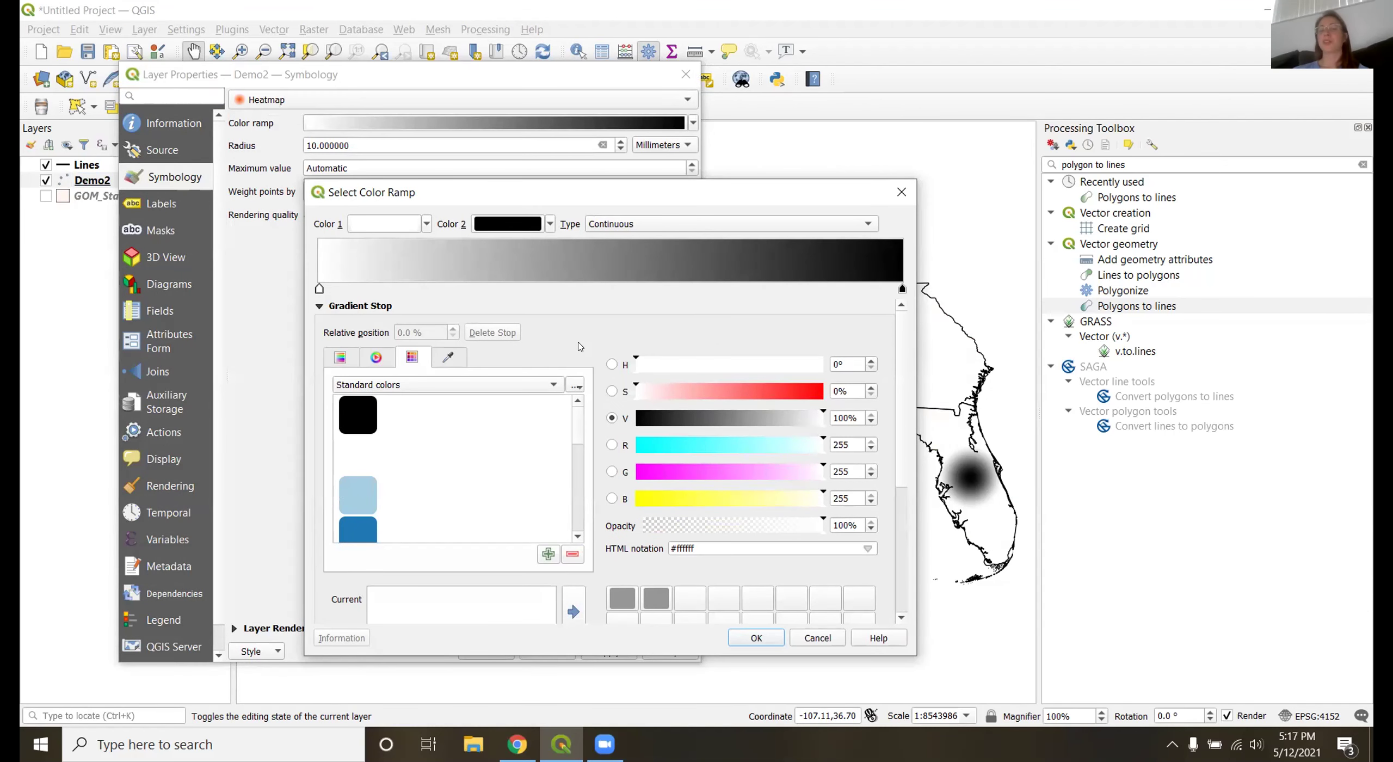
left_click(902, 194)
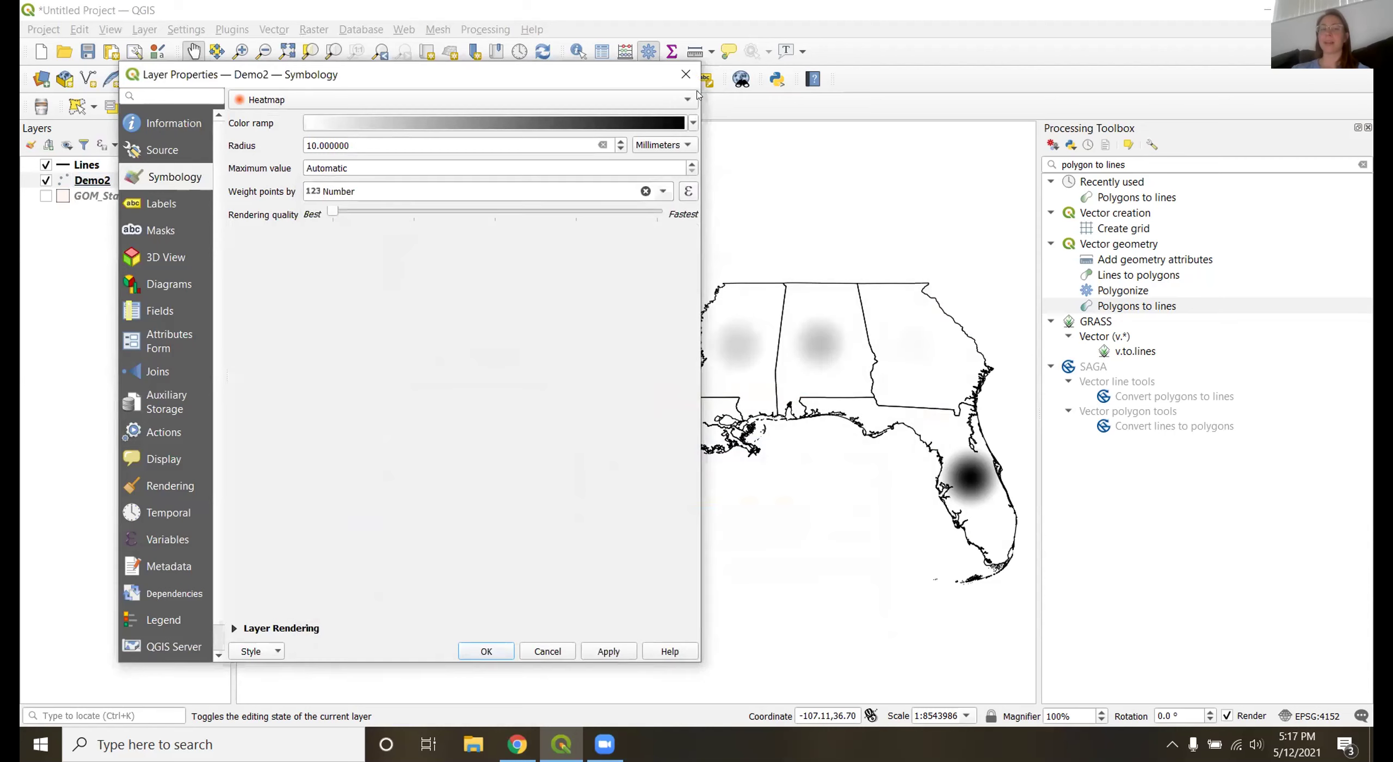
key("Return")
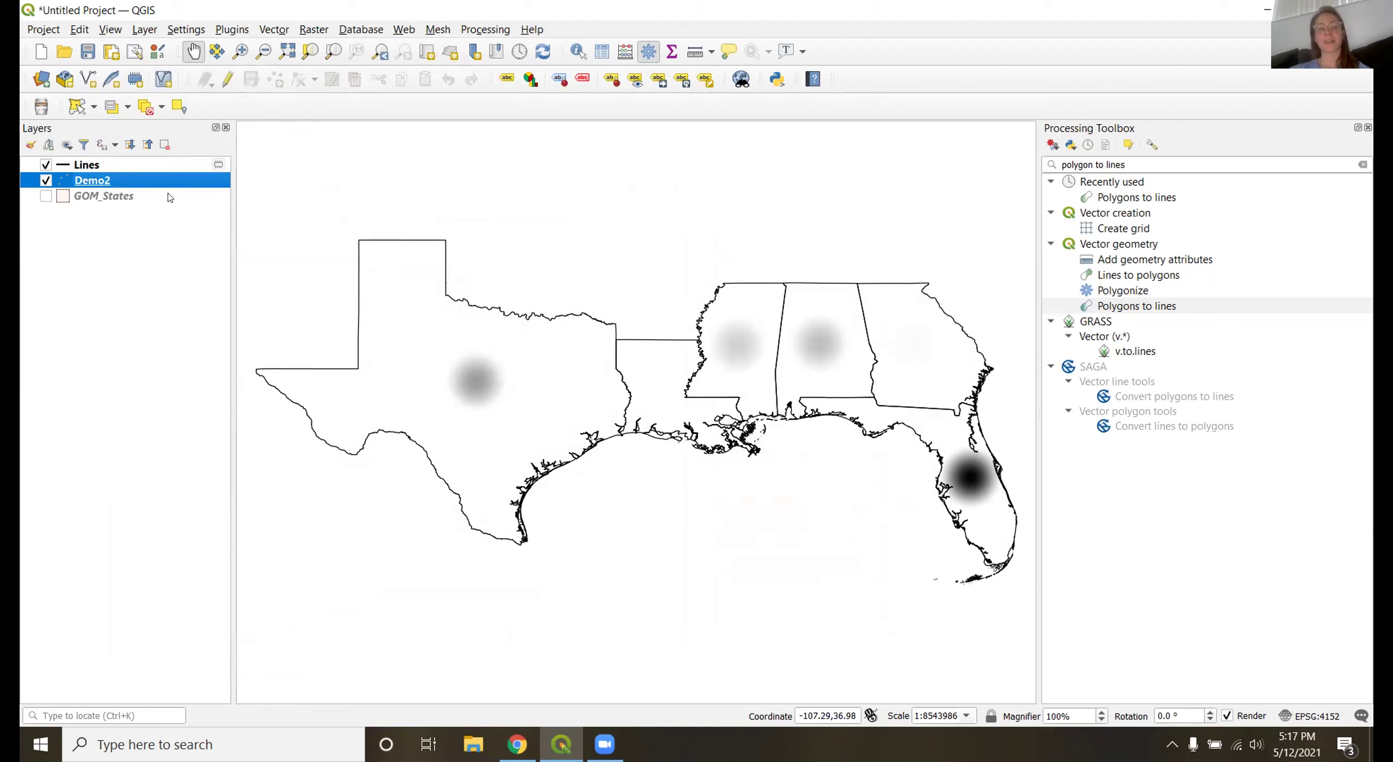
Change the Demo2 layer's symbology to Graduated by the Number field with 3 classes and apply it.
double_click(93, 181)
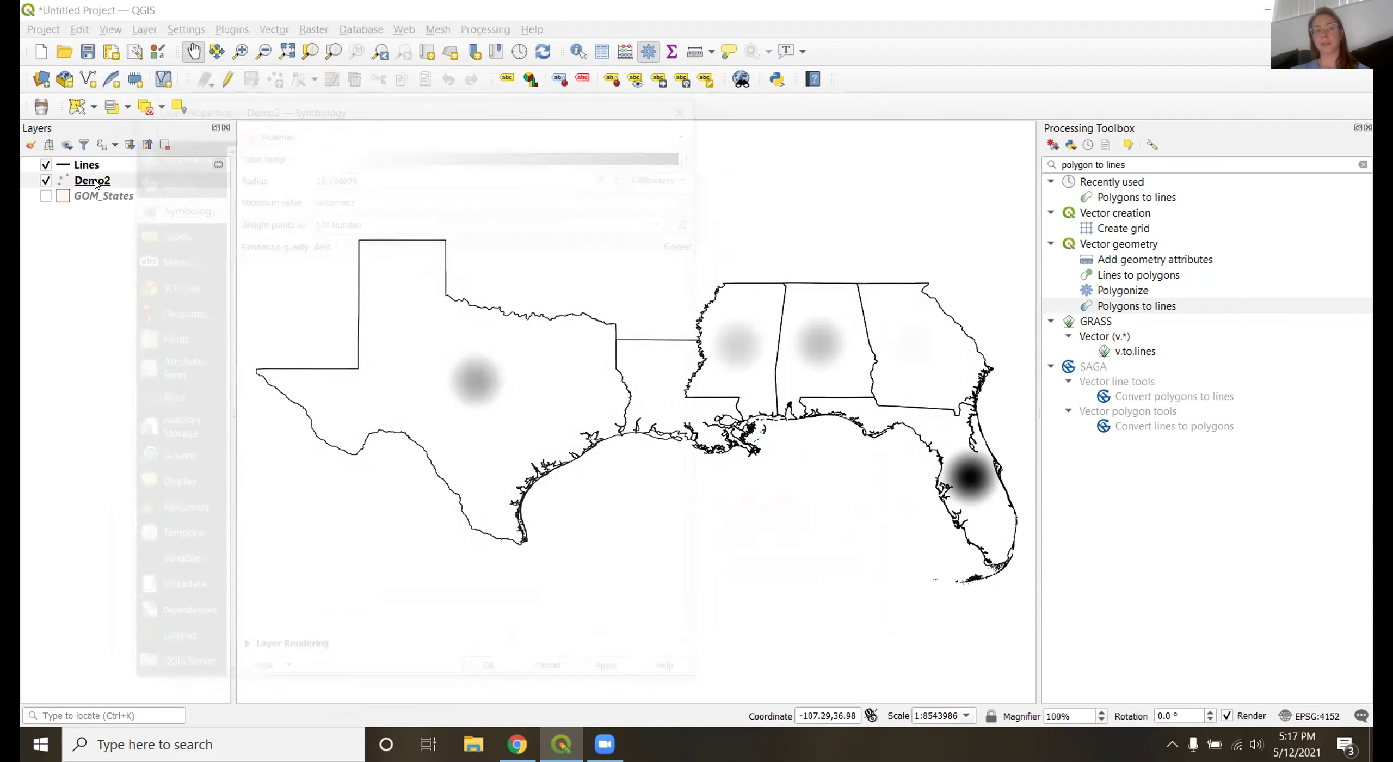
left_click(292, 129)
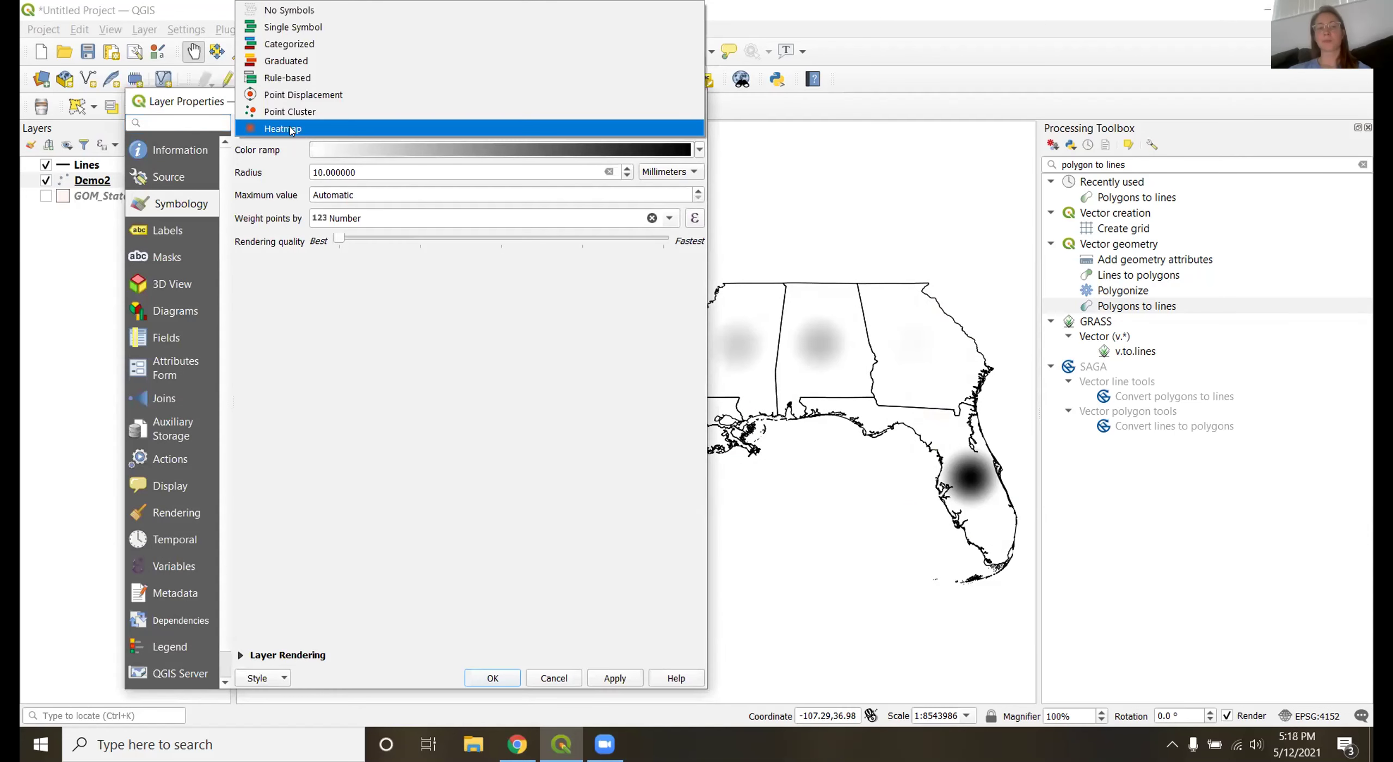
left_click(286, 60)
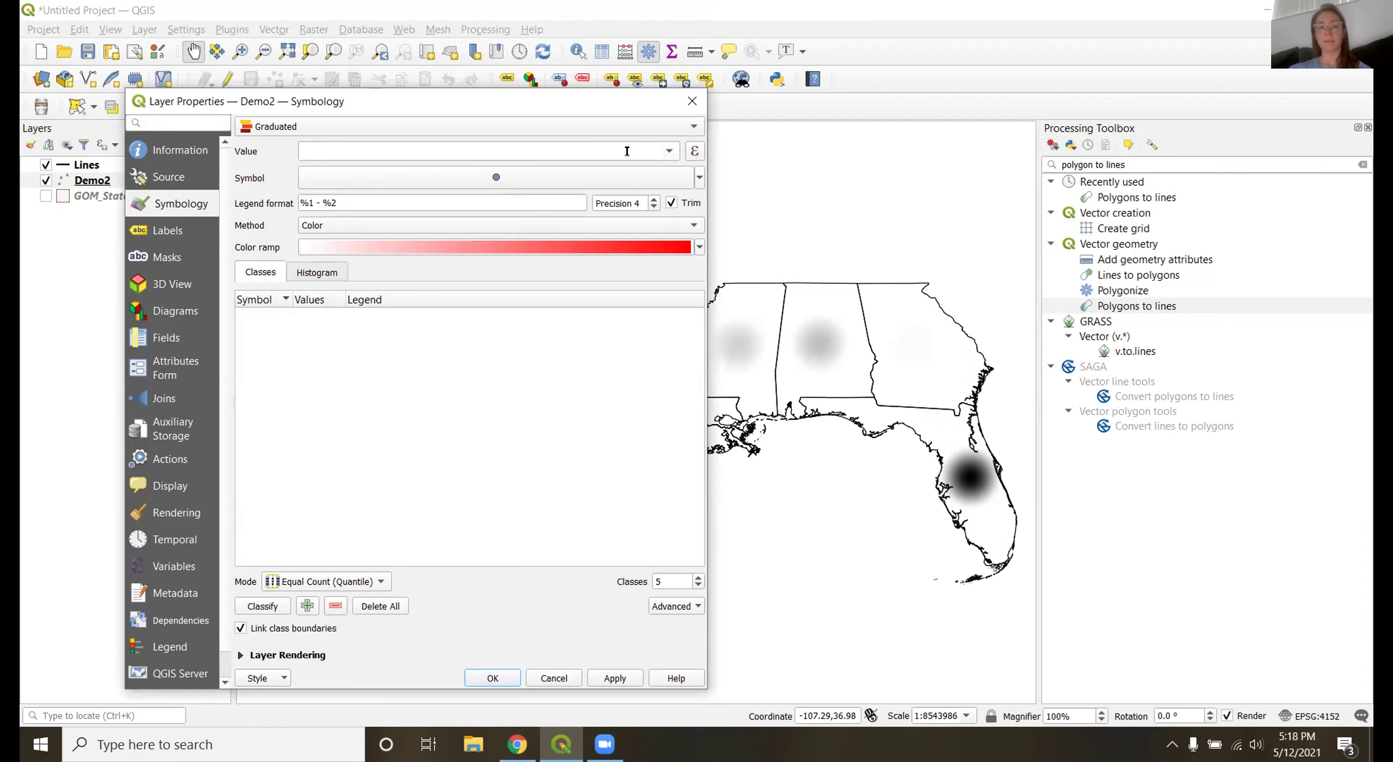
left_click(668, 152)
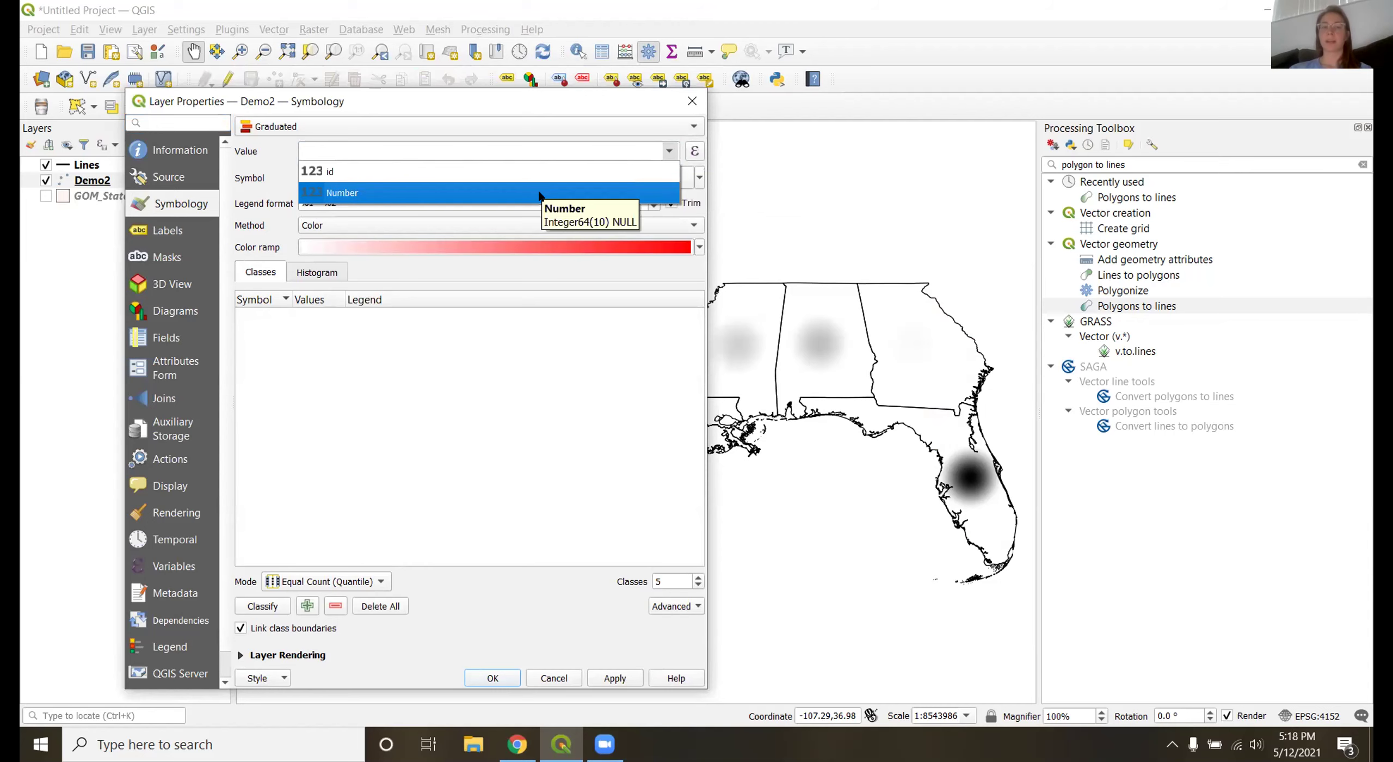
left_click(539, 193)
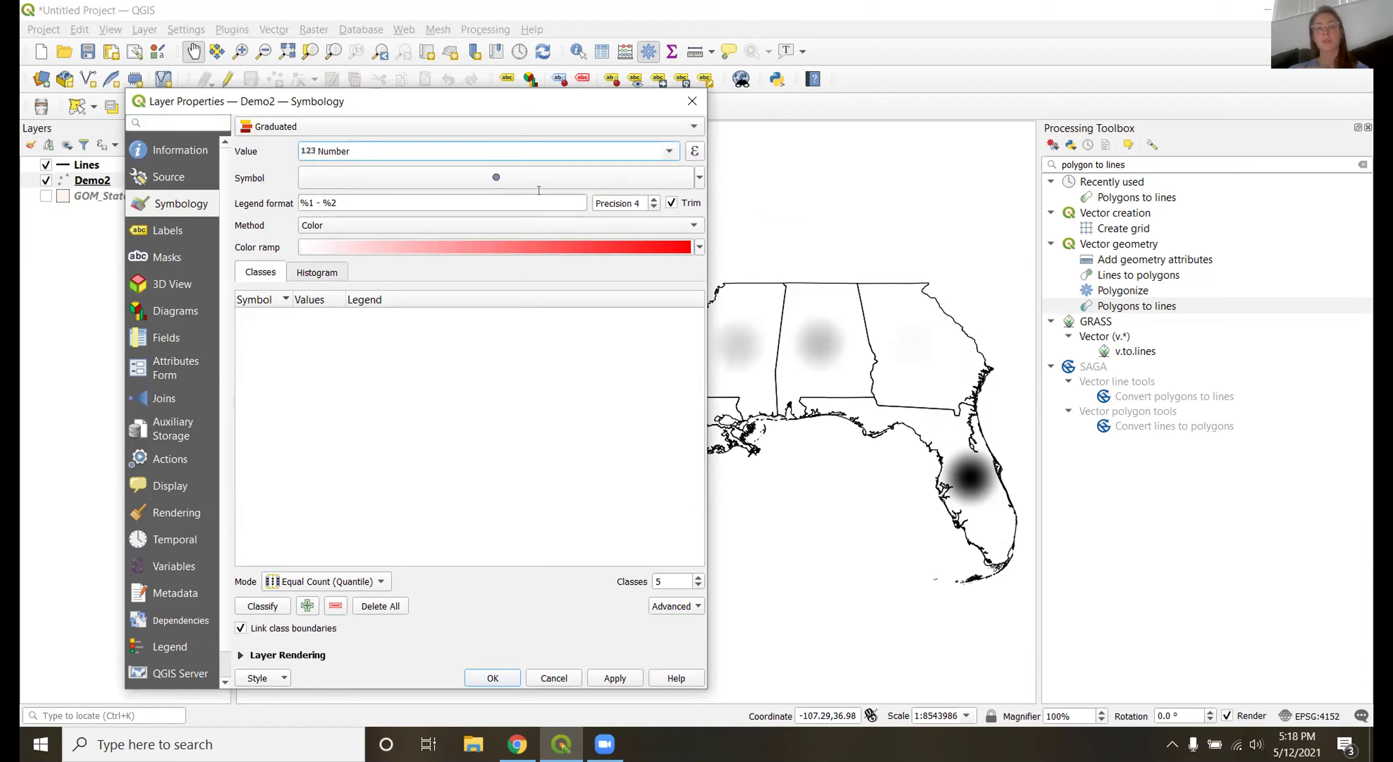
left_click(699, 586)
left_click(698, 586)
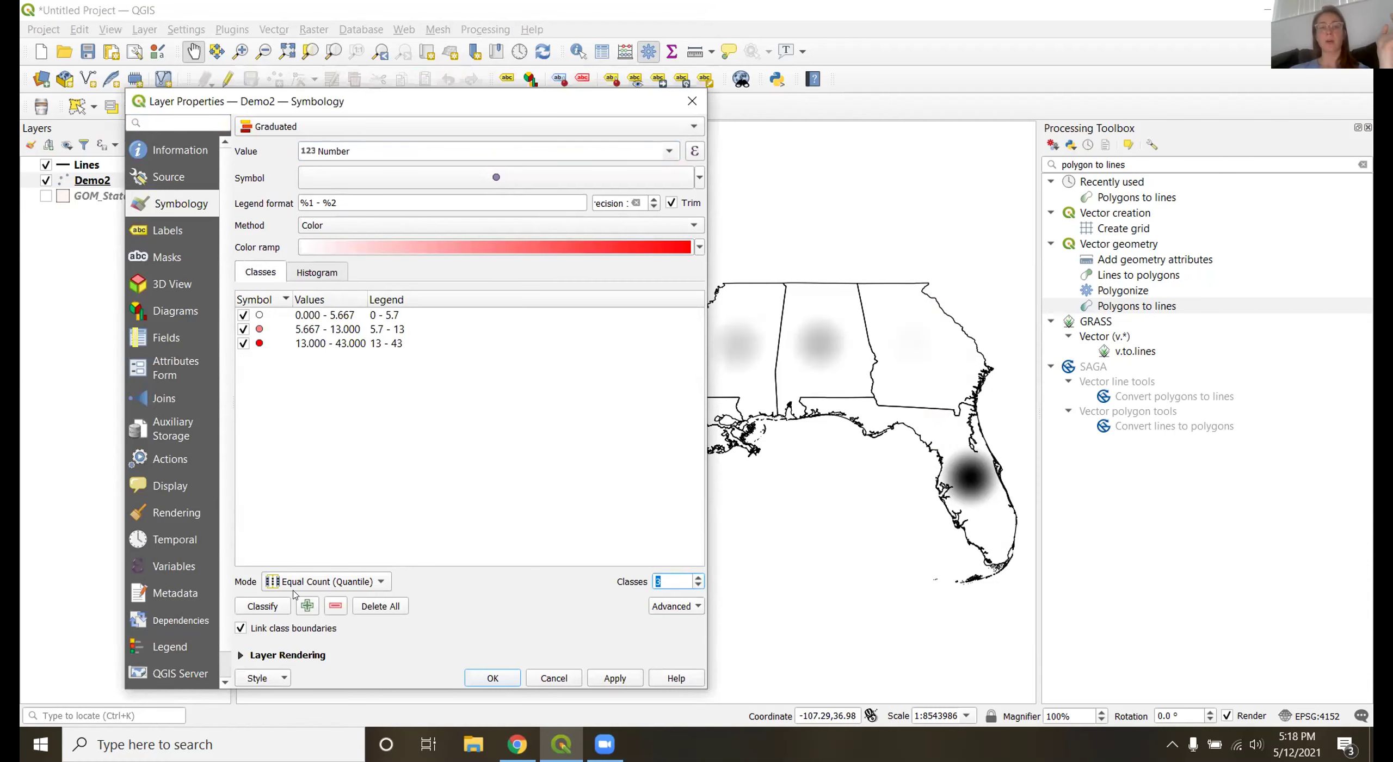
left_click(466, 684)
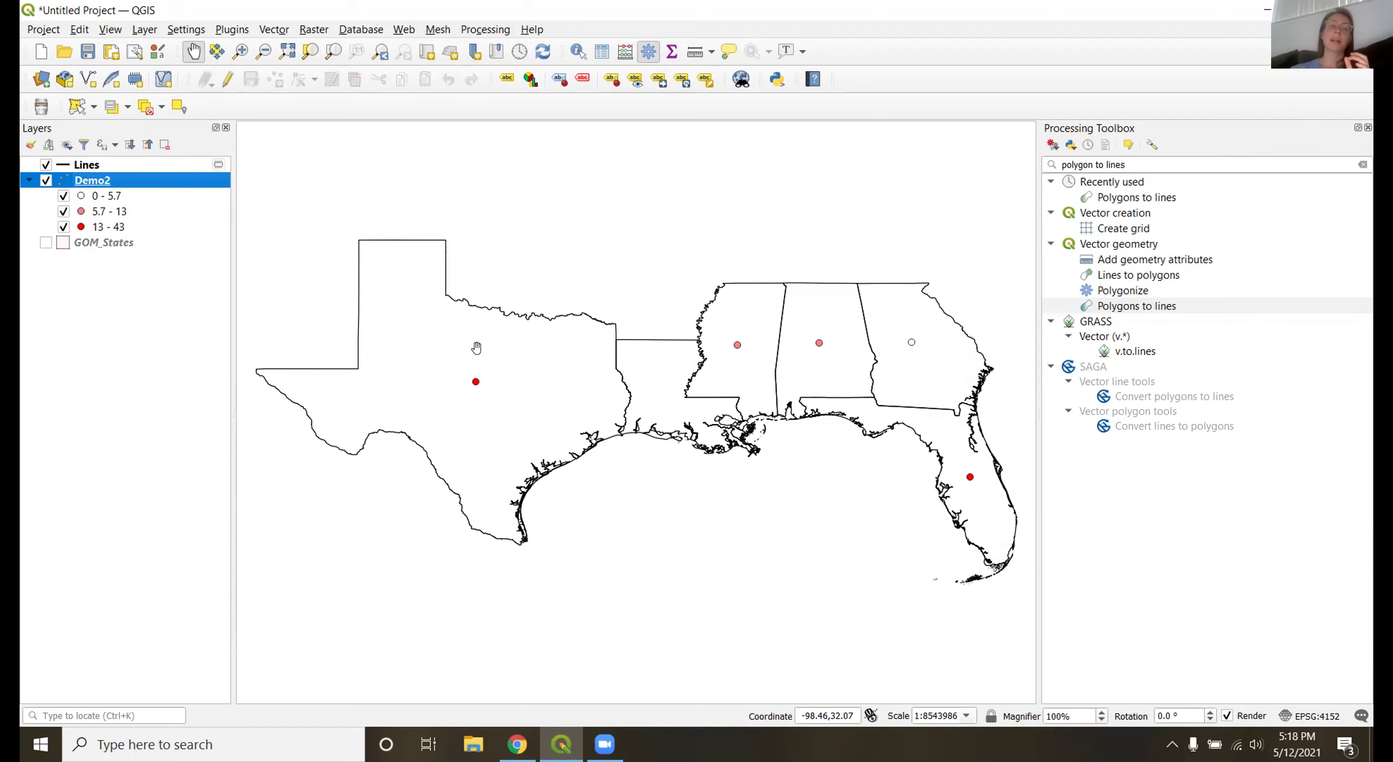
Open the symbol settings of Demo2's 0 - 5.7 class and browse the favorite marker symbols.
double_click(101, 180)
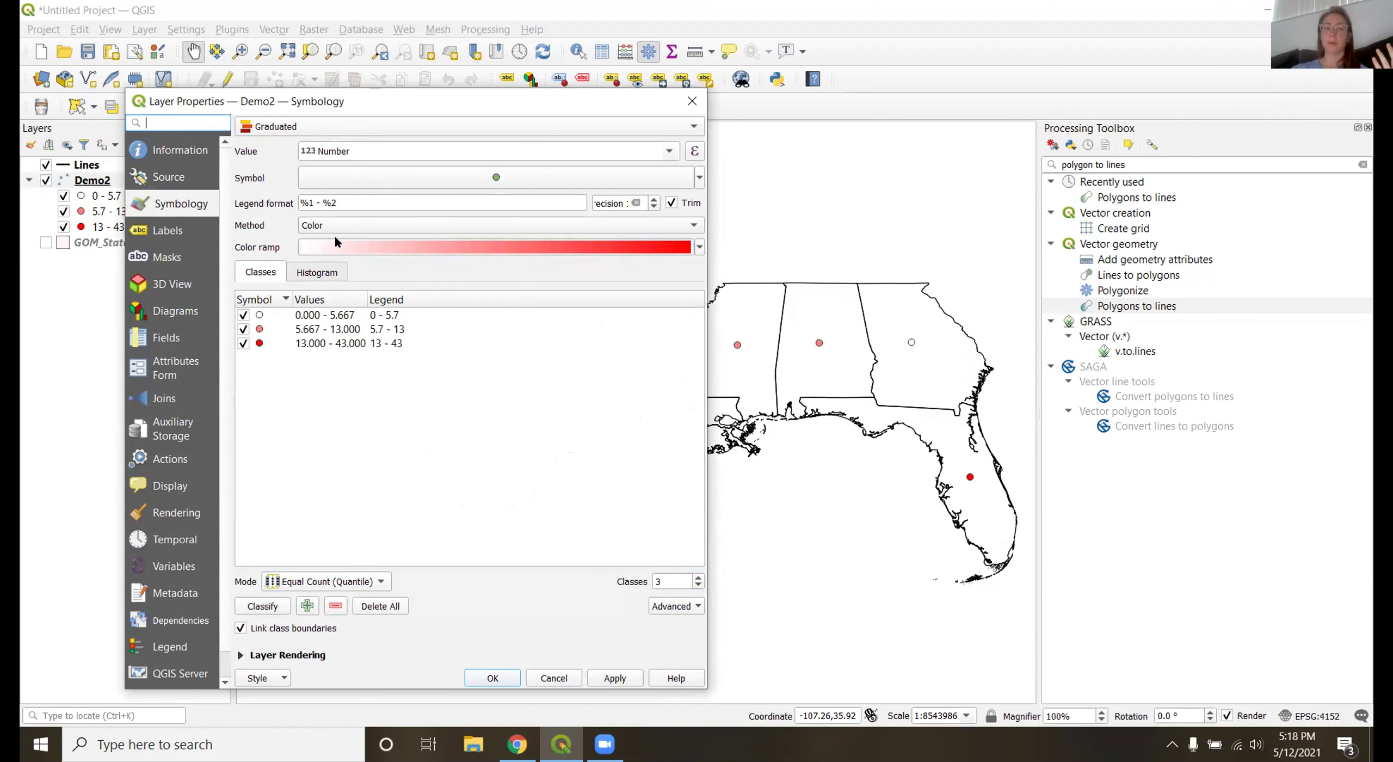
left_click(261, 316)
double_click(261, 316)
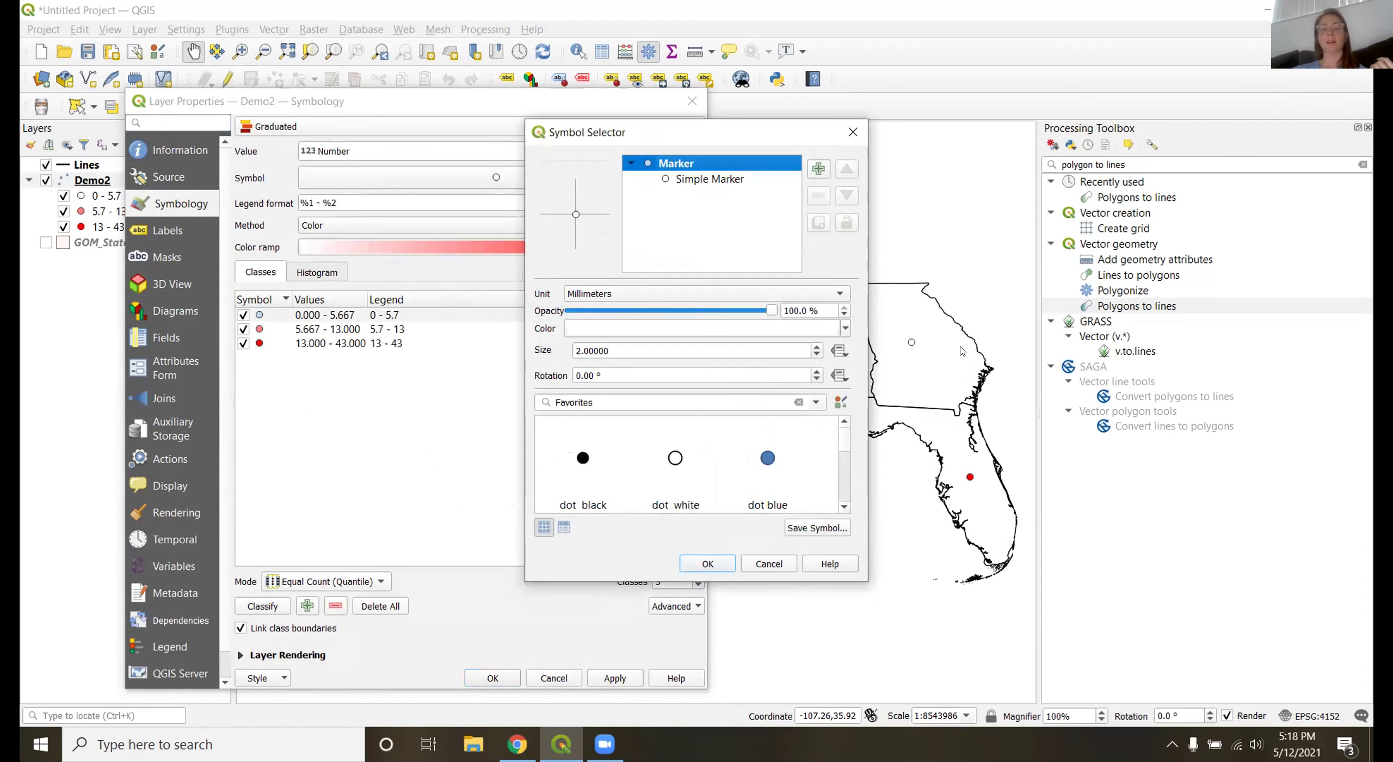
scroll(655, 416, "down", 4)
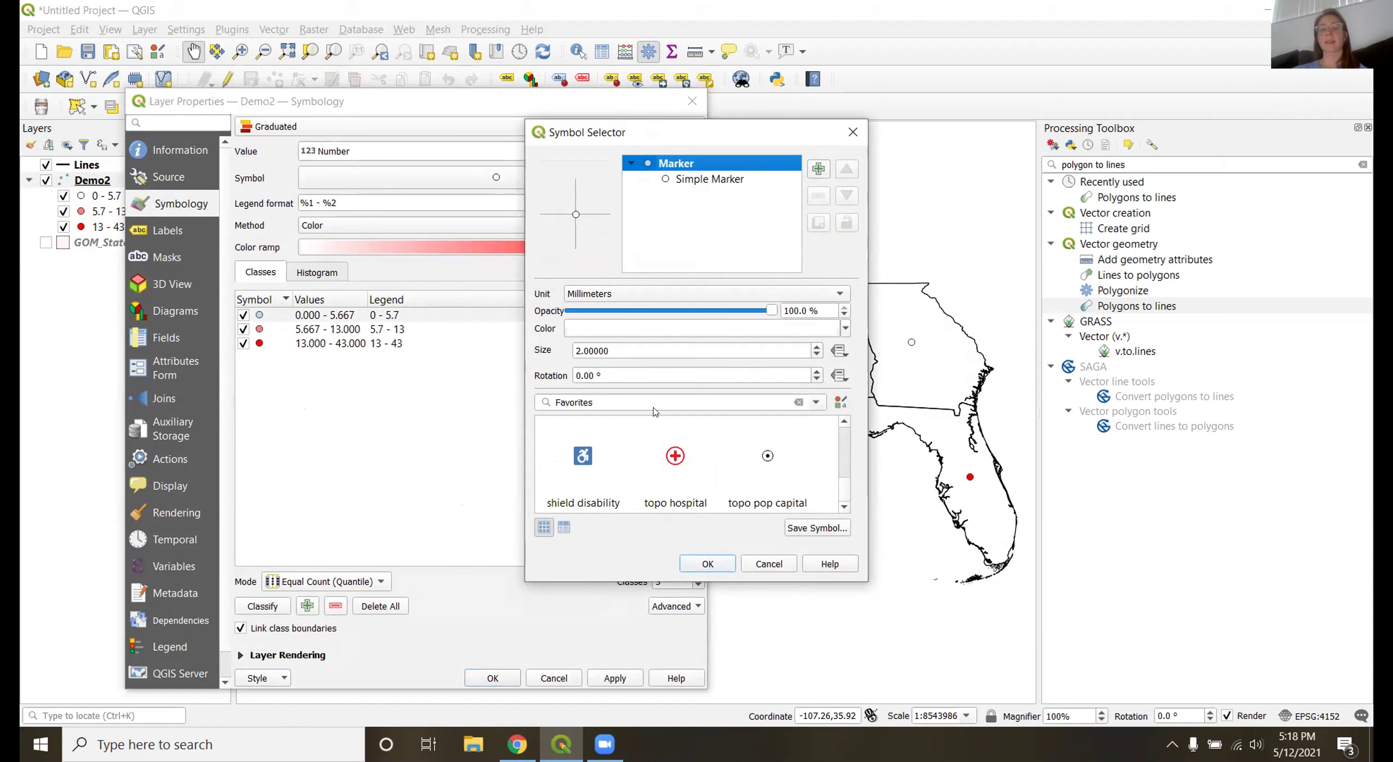
scroll(653, 410, "up", 1)
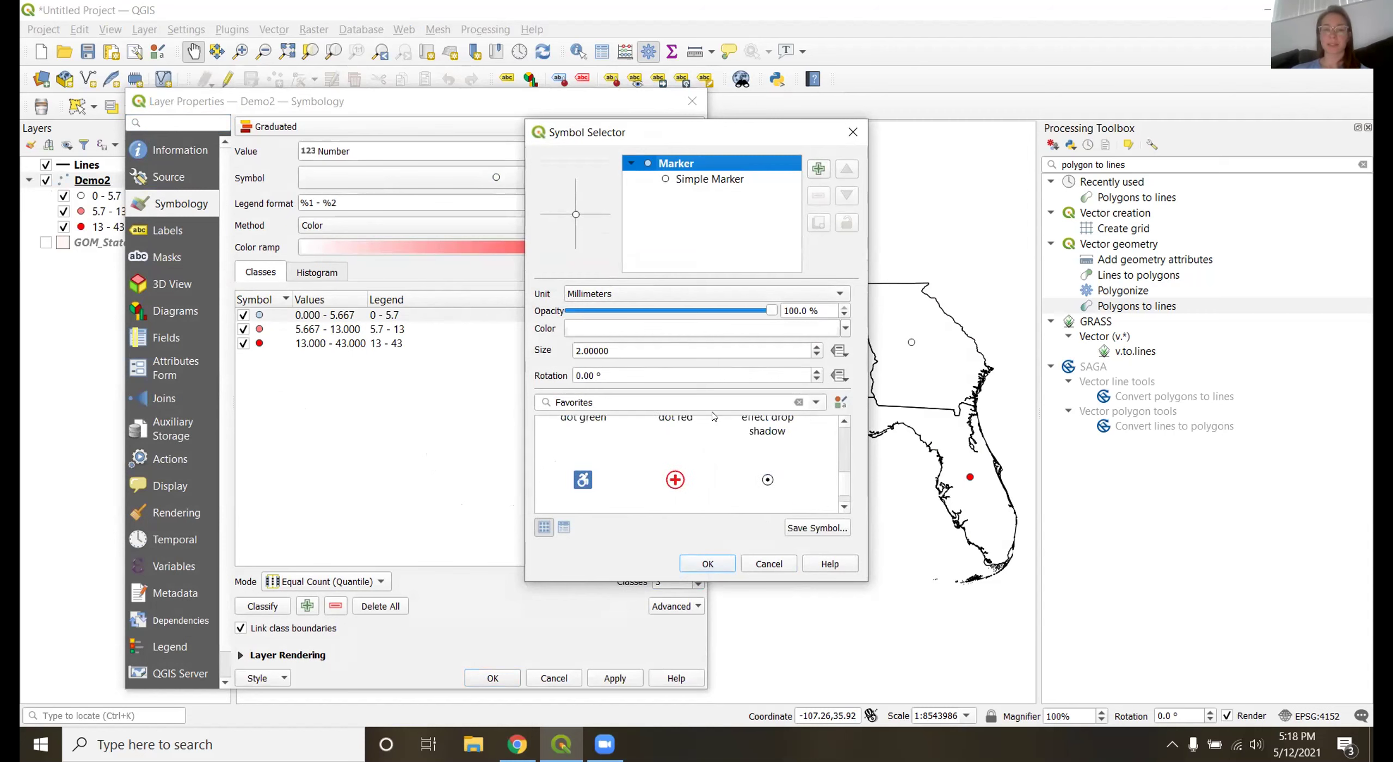
scroll(724, 471, "up", 3)
Examine the Simple Marker settings and available marker shapes for the 0 - 5.7 class symbol.
left_click(679, 178)
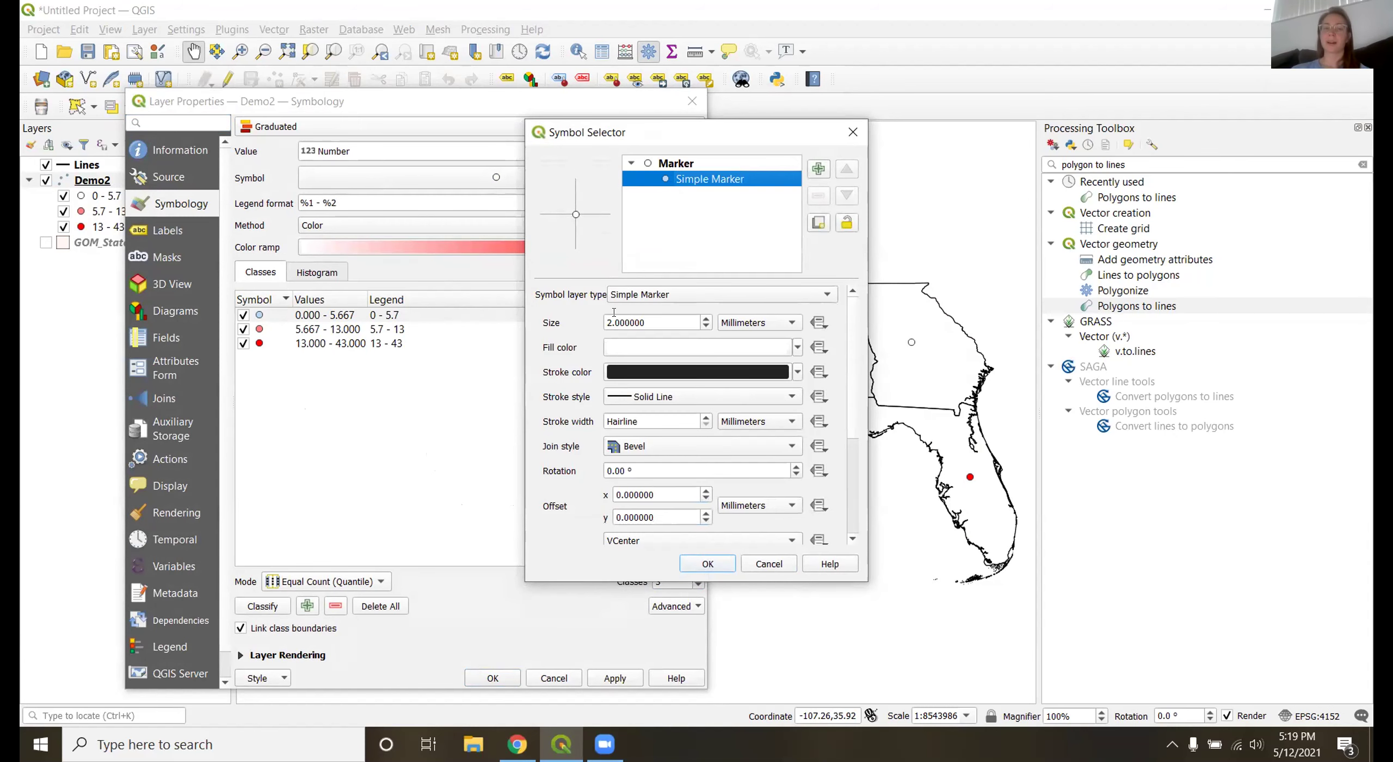
left_click(610, 295)
left_click(610, 294)
scroll(578, 429, "down", 5)
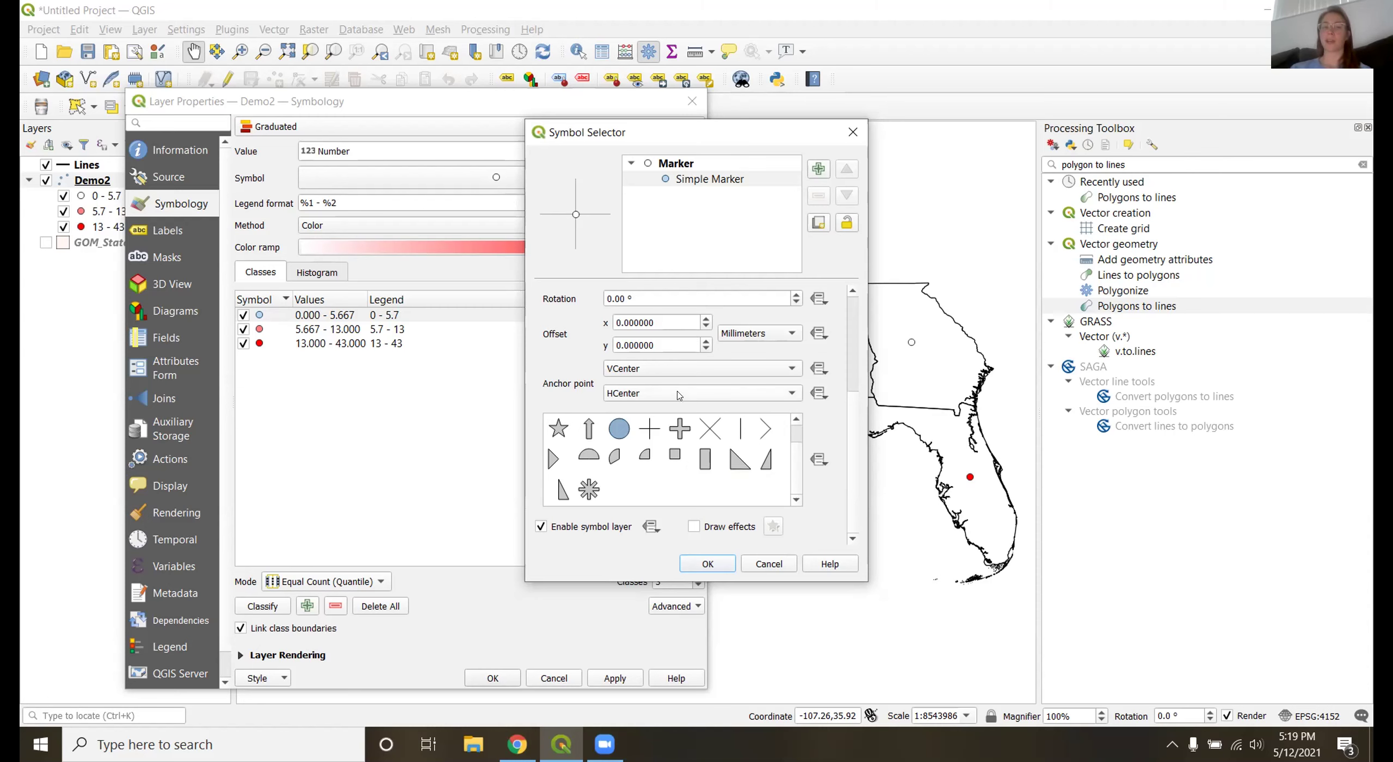
scroll(556, 370, "up", 3)
Try an SVG Marker with the amenity_firestation image for the 0 - 5.7 class, cancel the symbol change, and close the layer properties.
left_click(645, 299)
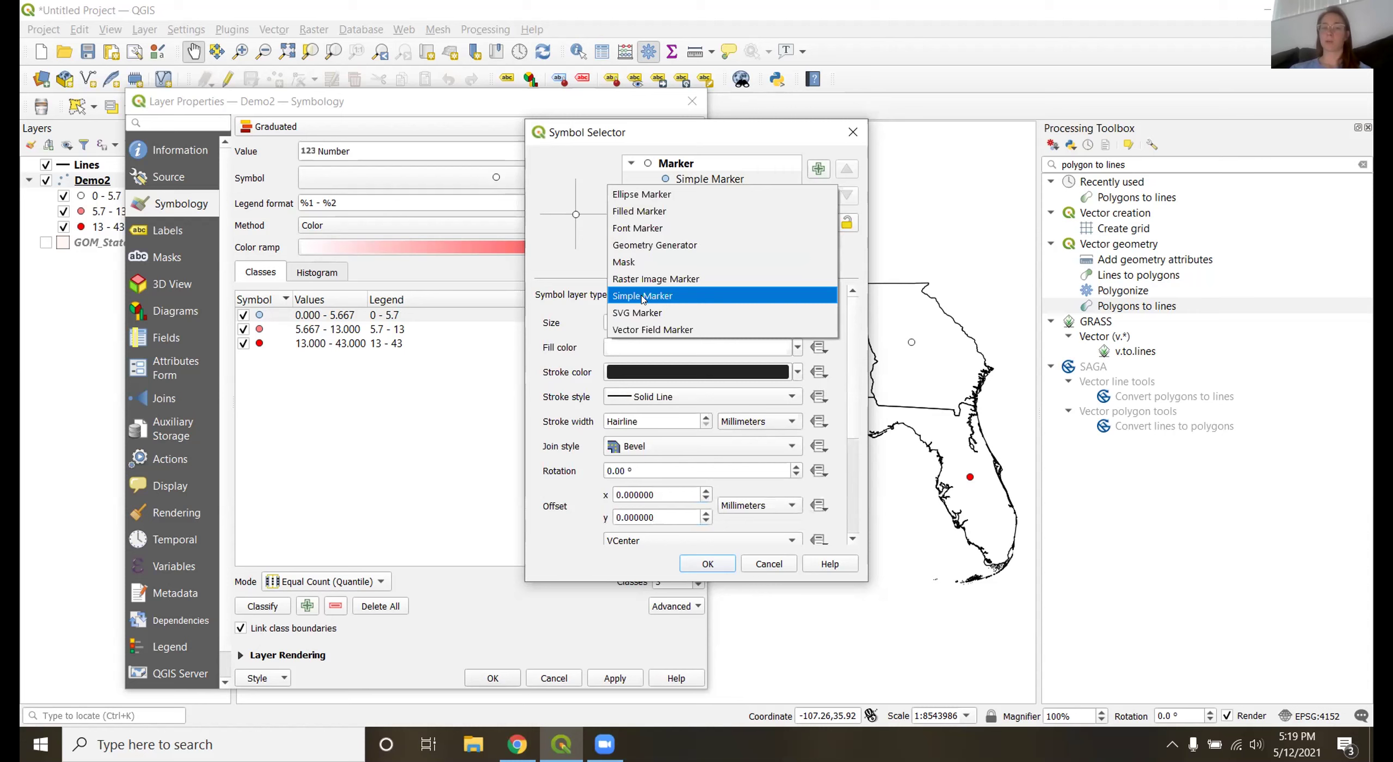
left_click(658, 312)
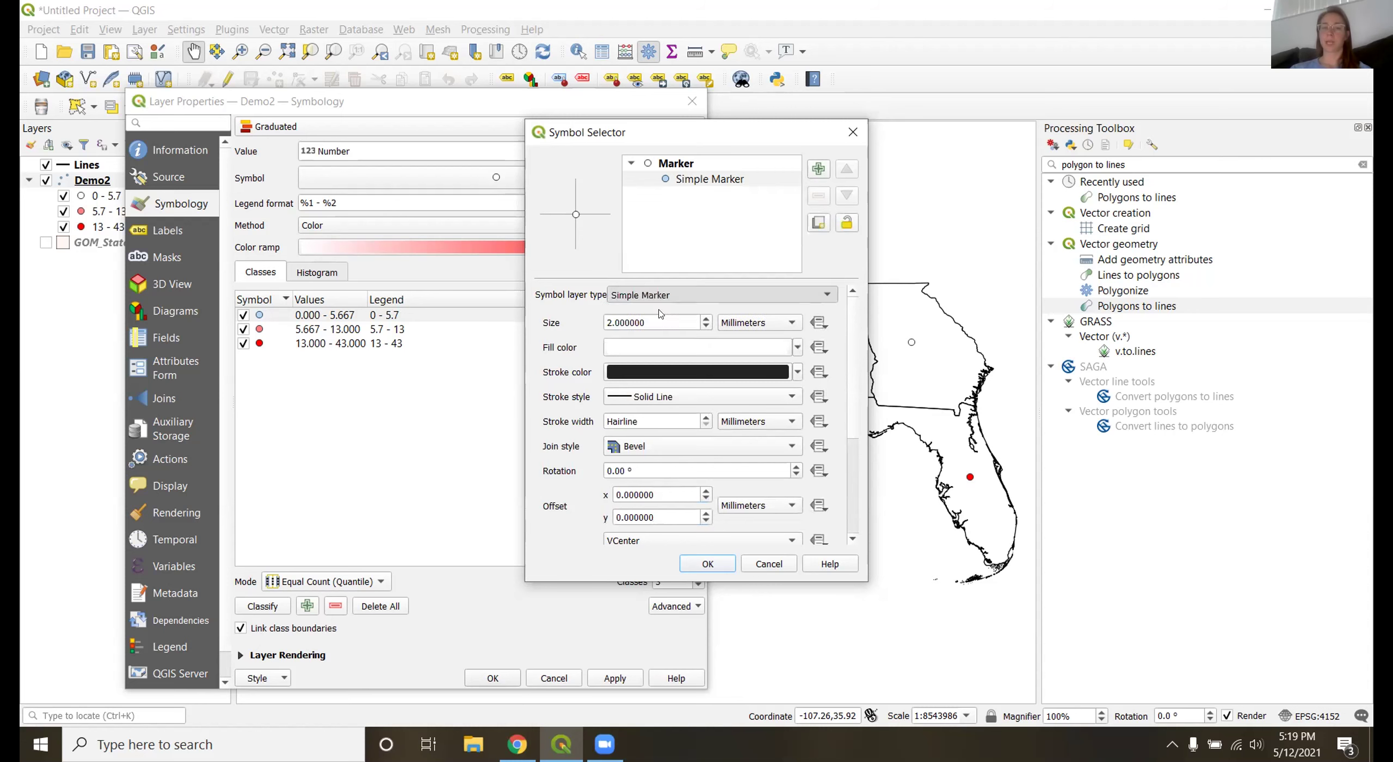
scroll(547, 475, "down", 5)
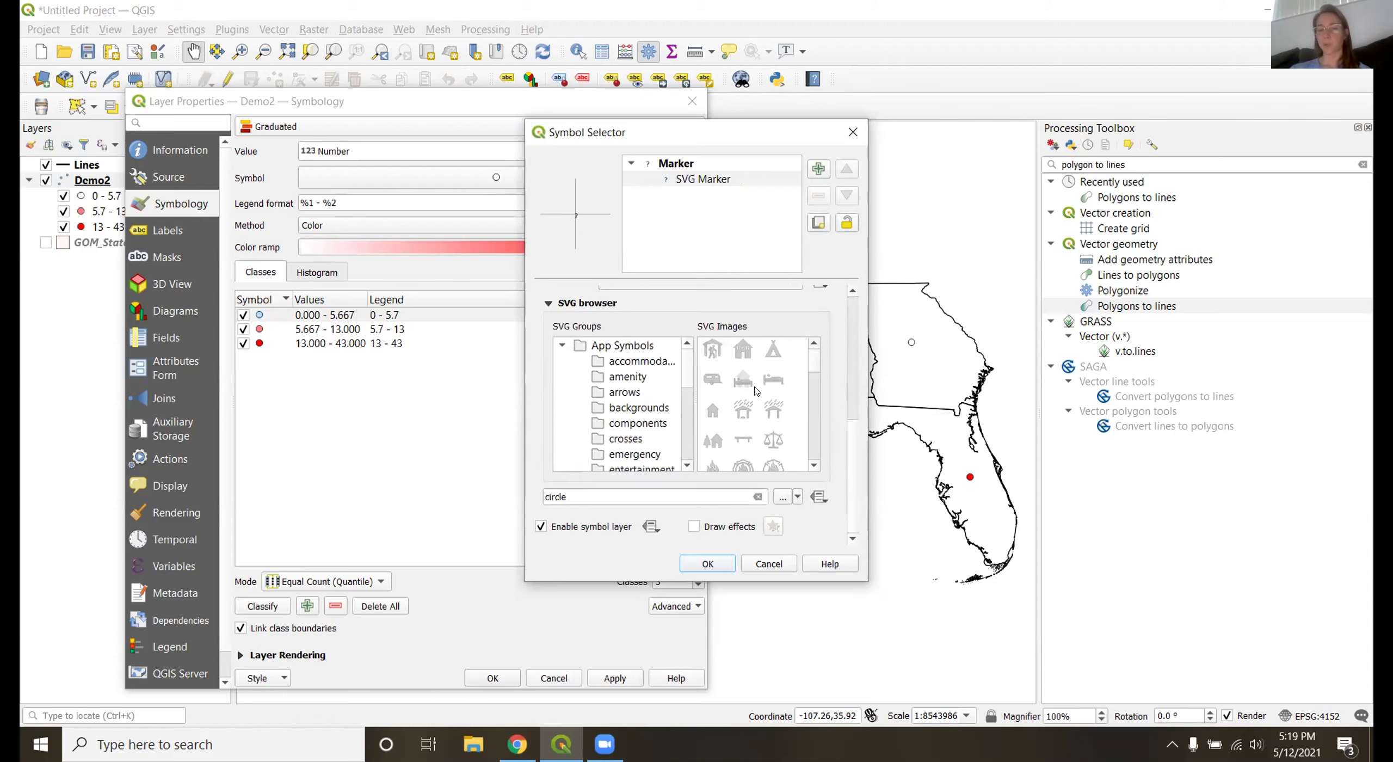
left_click(629, 378)
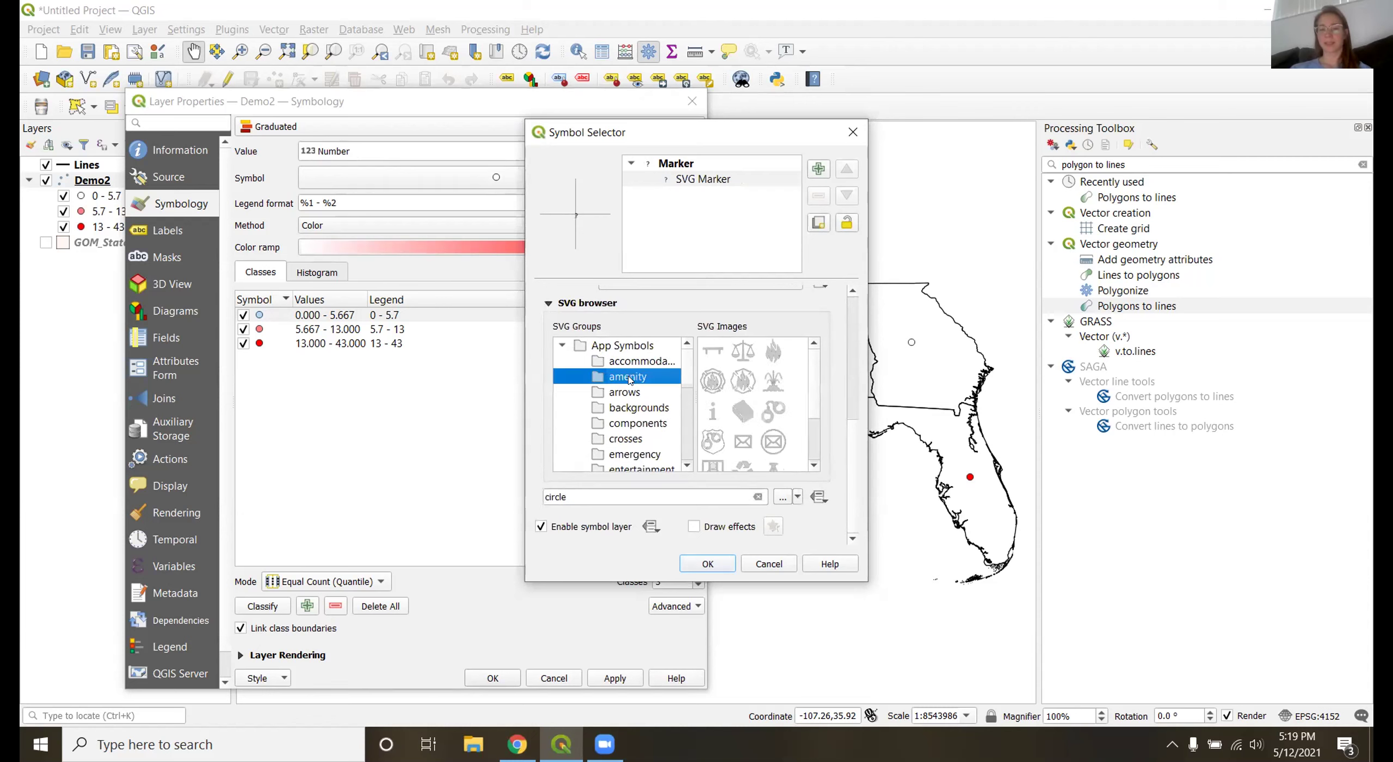
scroll(626, 381, "down", 4)
scroll(619, 399, "down", 1)
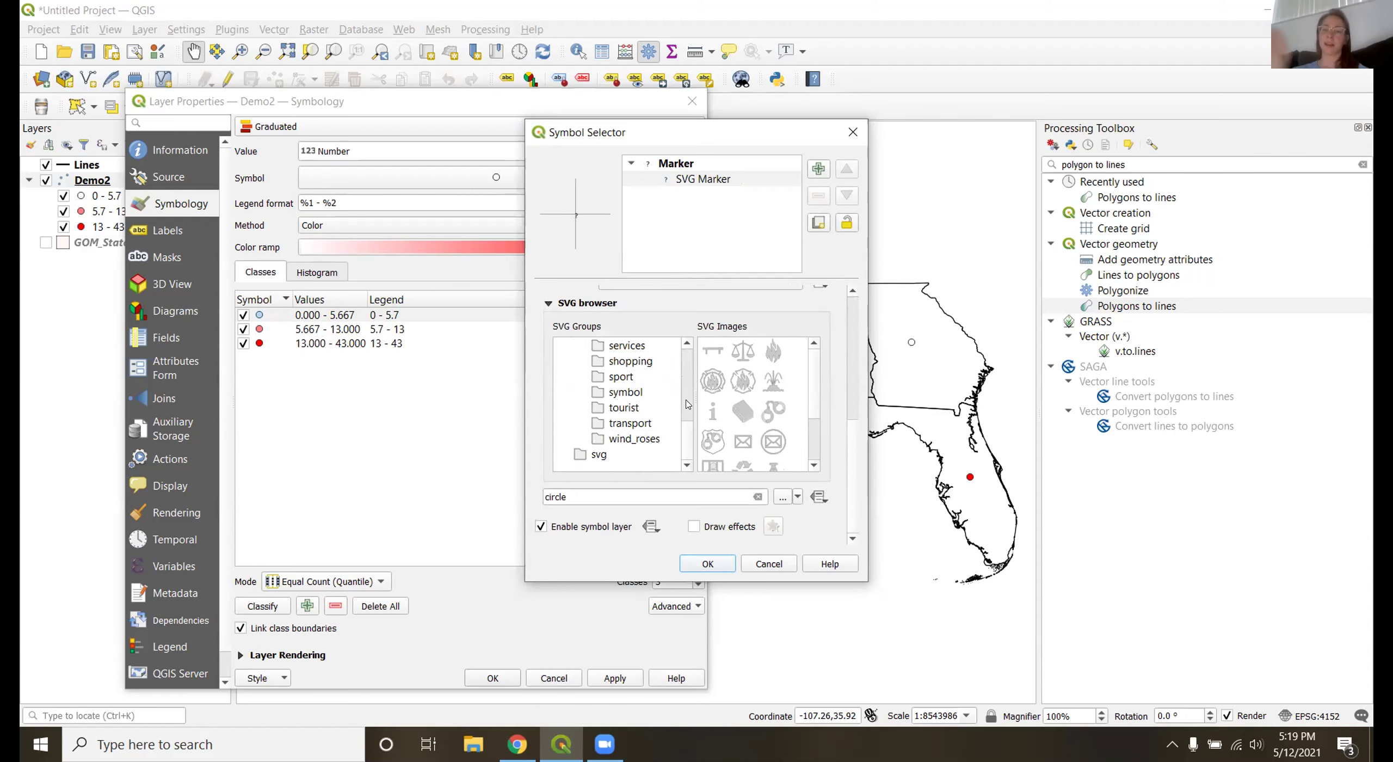
left_click(770, 355)
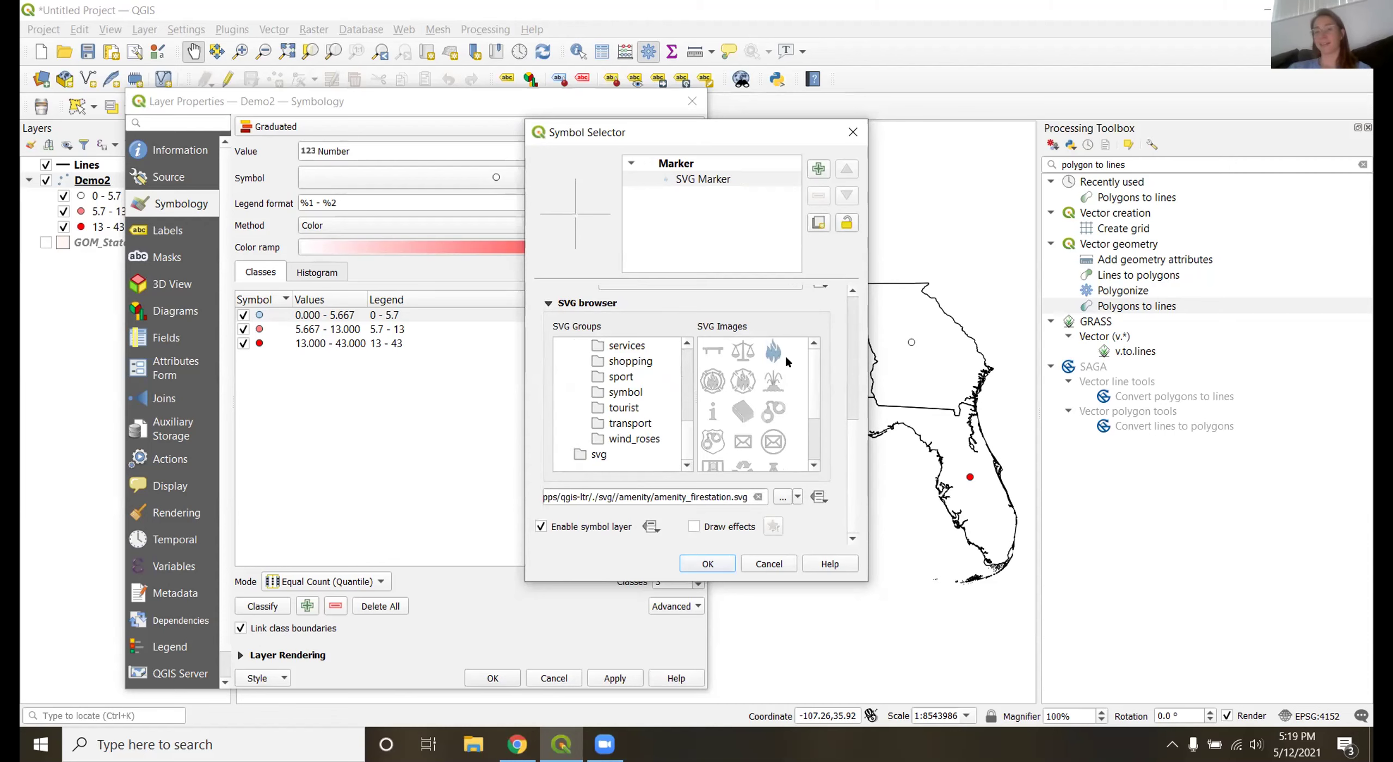
scroll(712, 404, "up", 5)
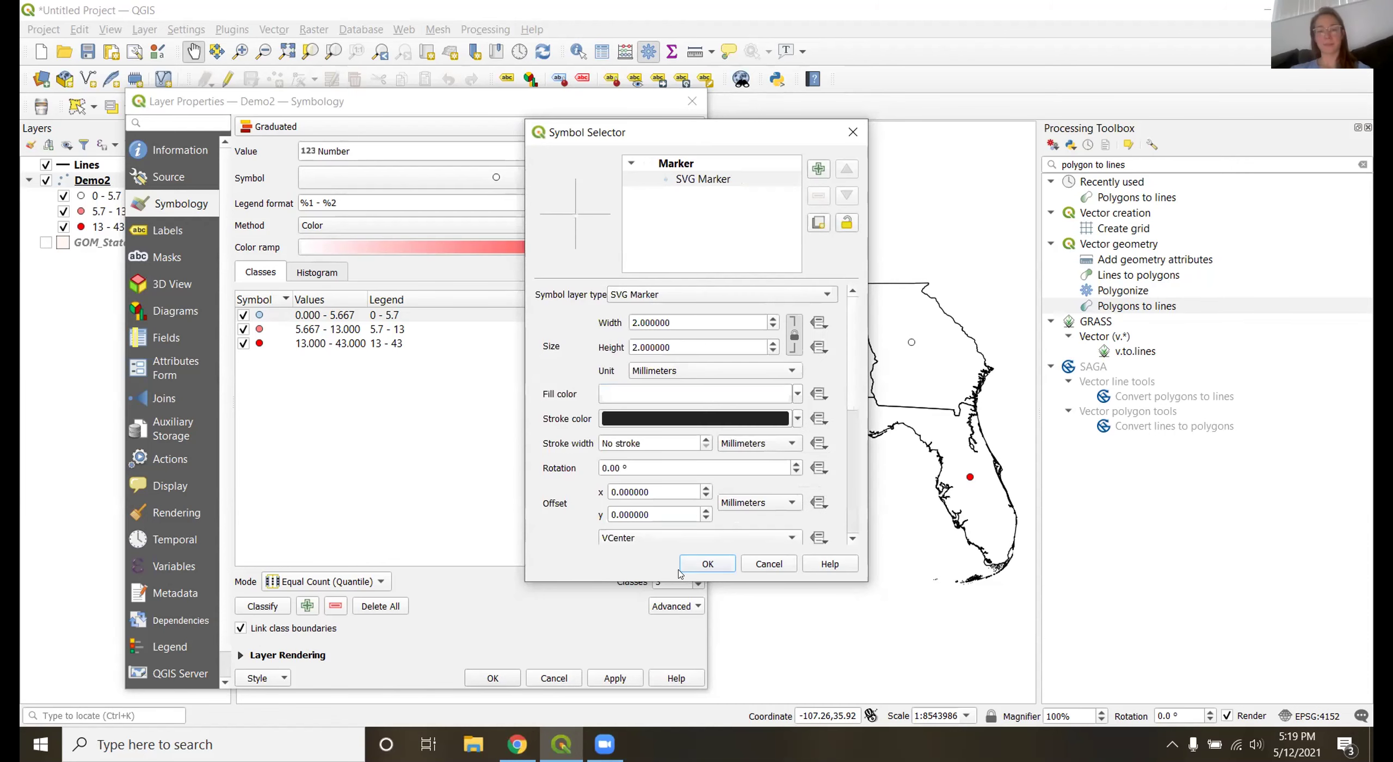
left_click(760, 565)
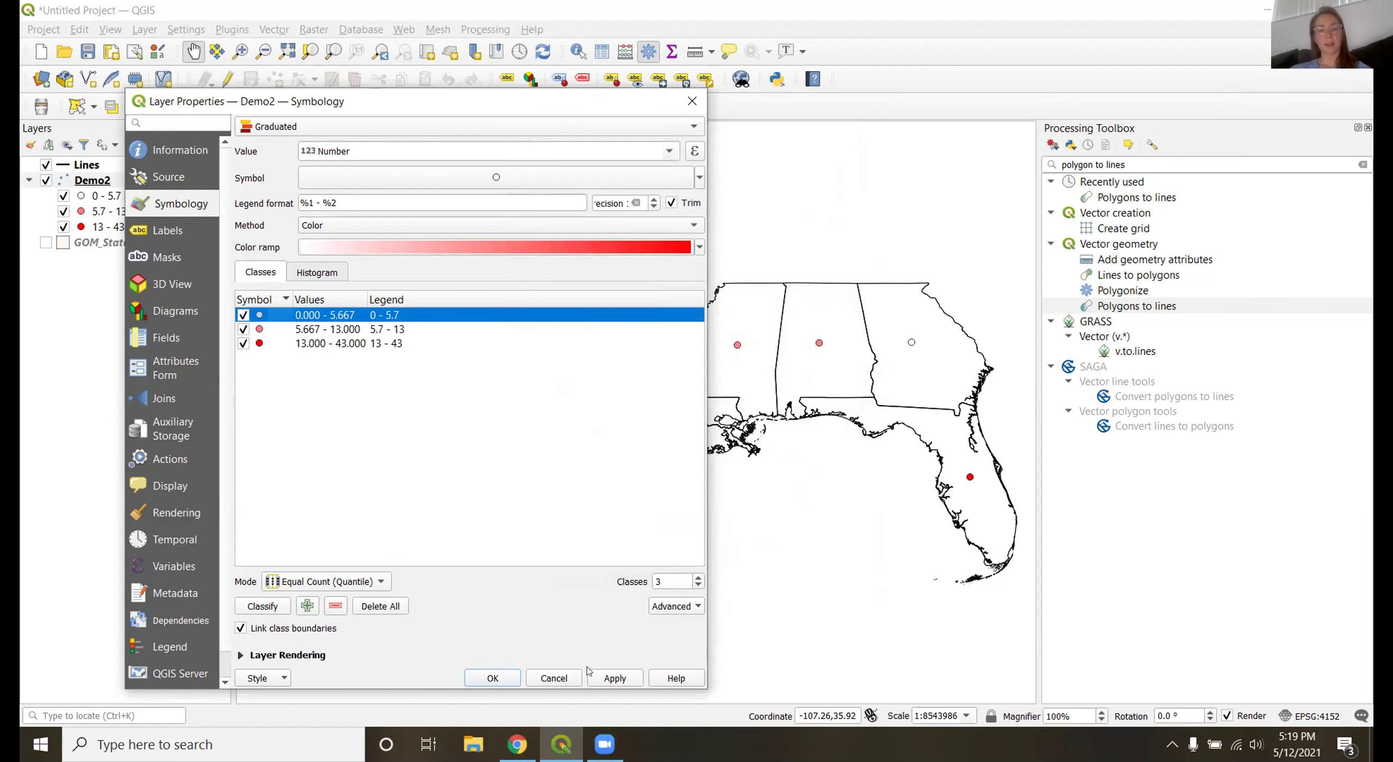
left_click(492, 679)
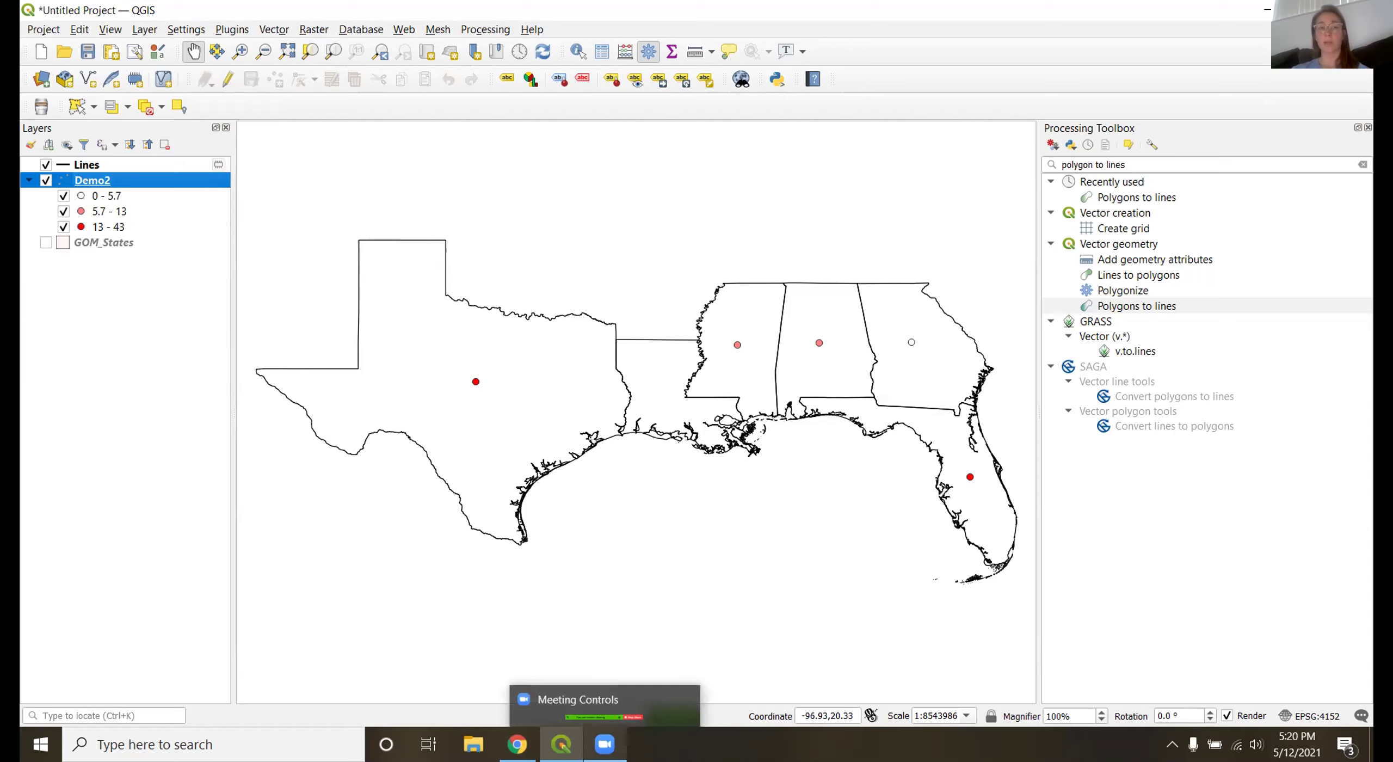
Switch to the QGIS_Workshop_2021 presentation in Google Slides and display the Activity 2 slide.
left_click(604, 744)
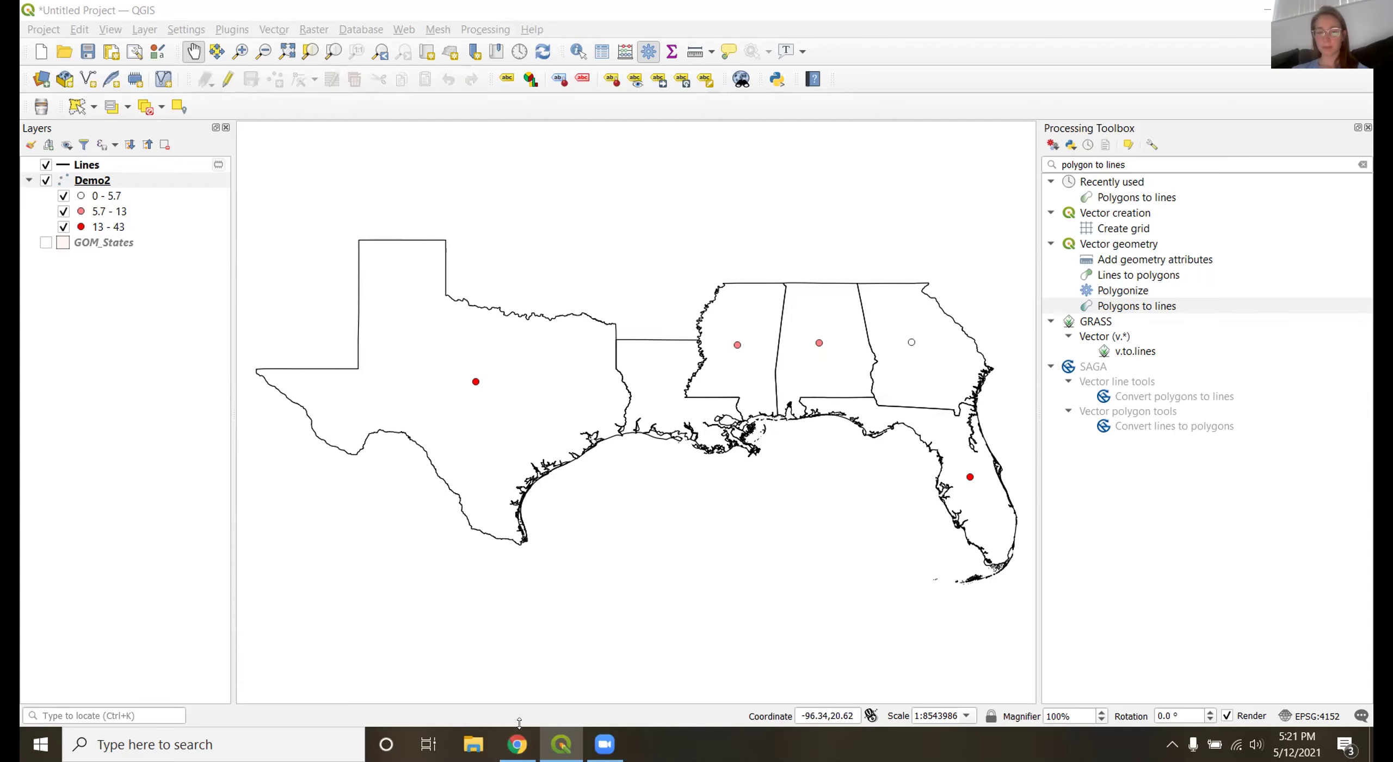
left_click(522, 659)
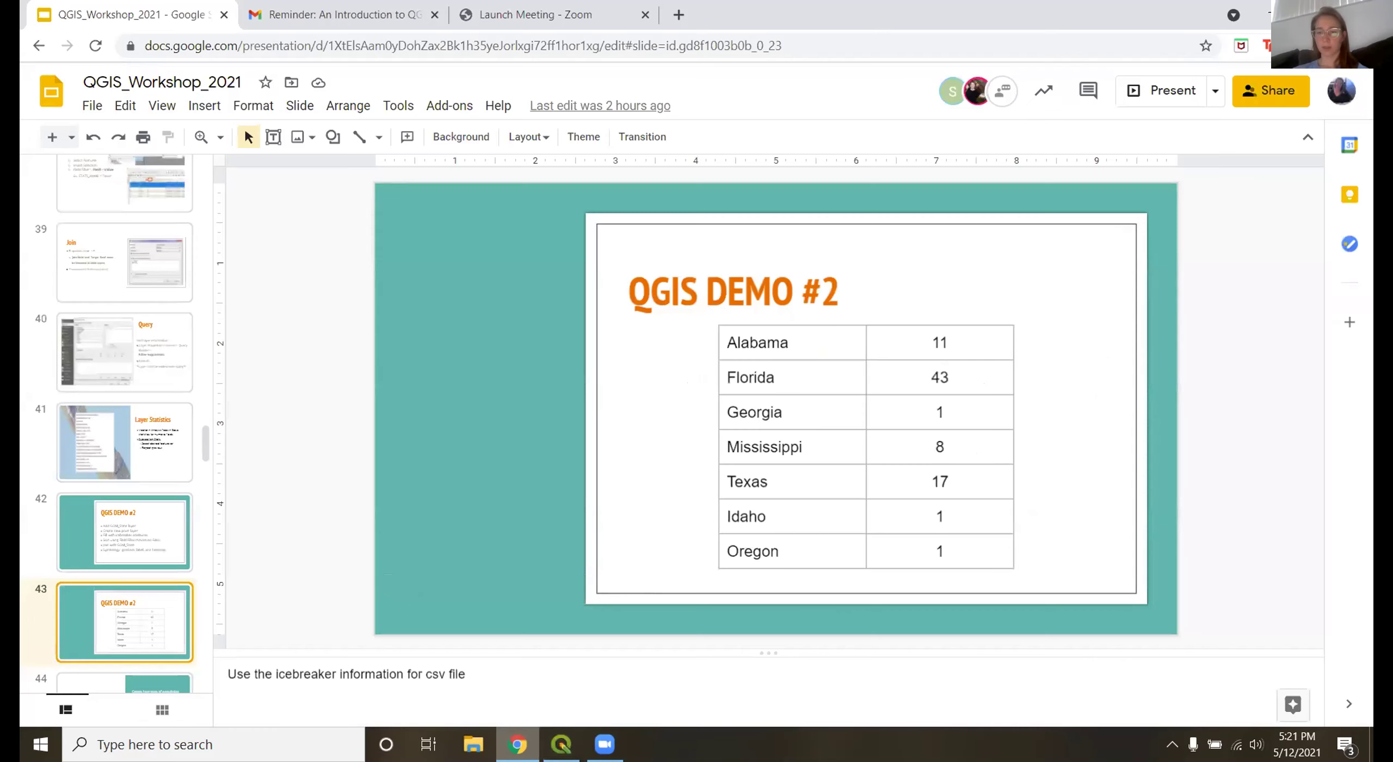
scroll(142, 631, "down", 2)
left_click(115, 620)
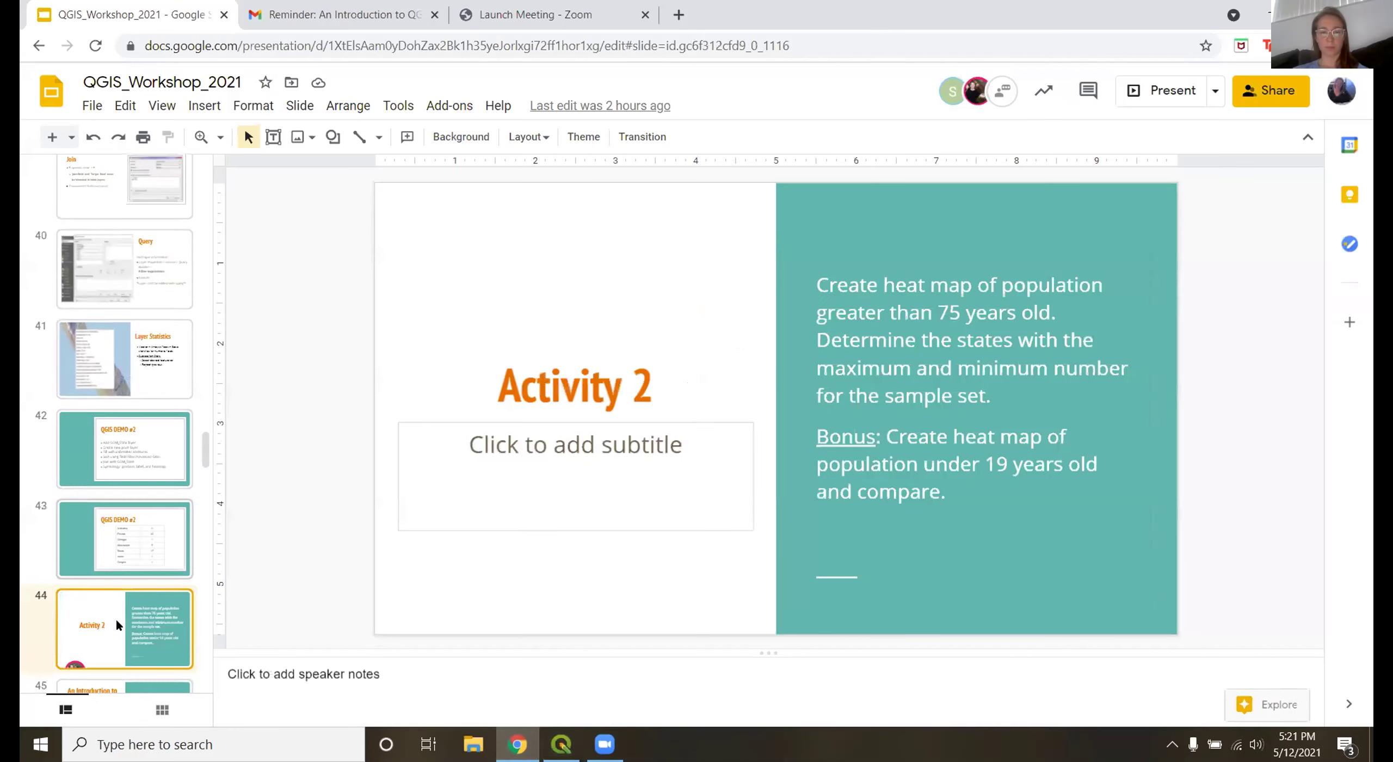
scroll(116, 619, "down", 3)
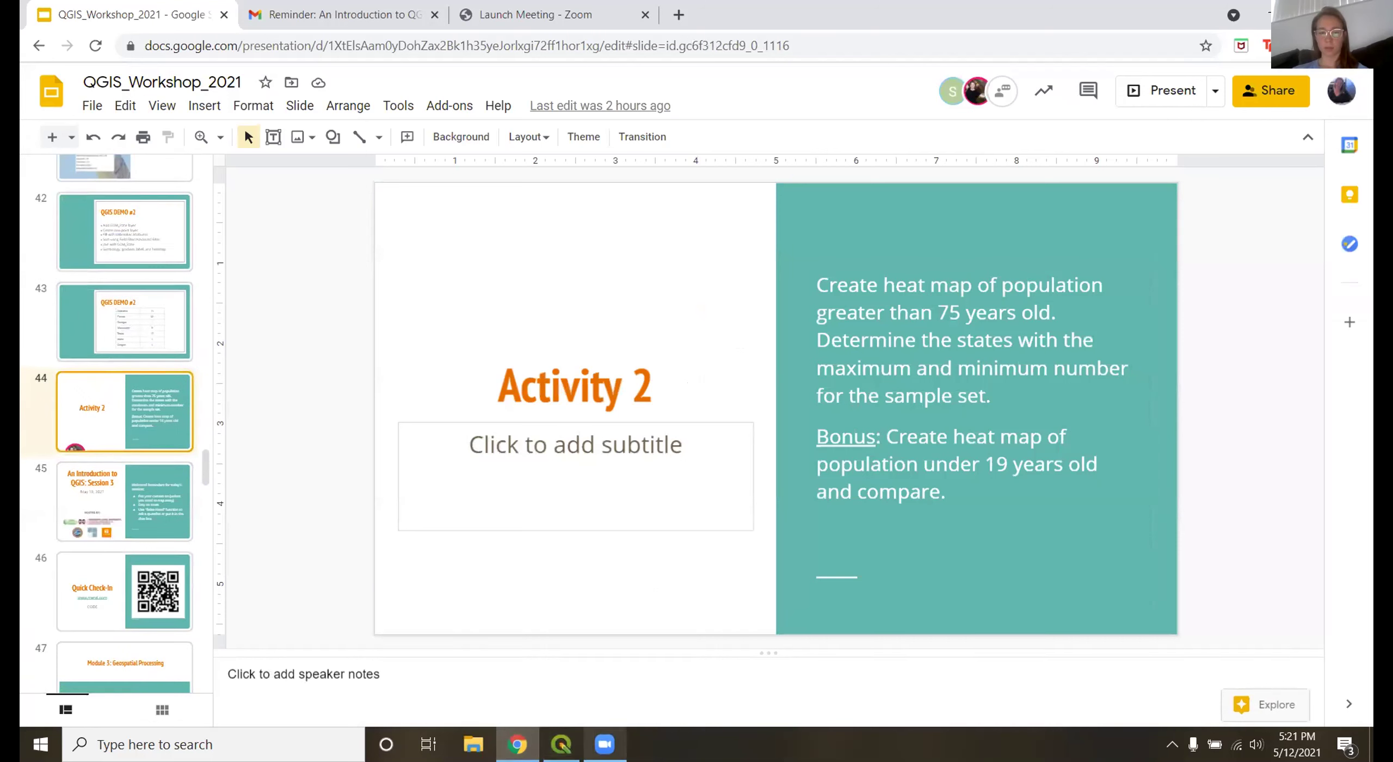
left_click(635, 422)
left_click(640, 349)
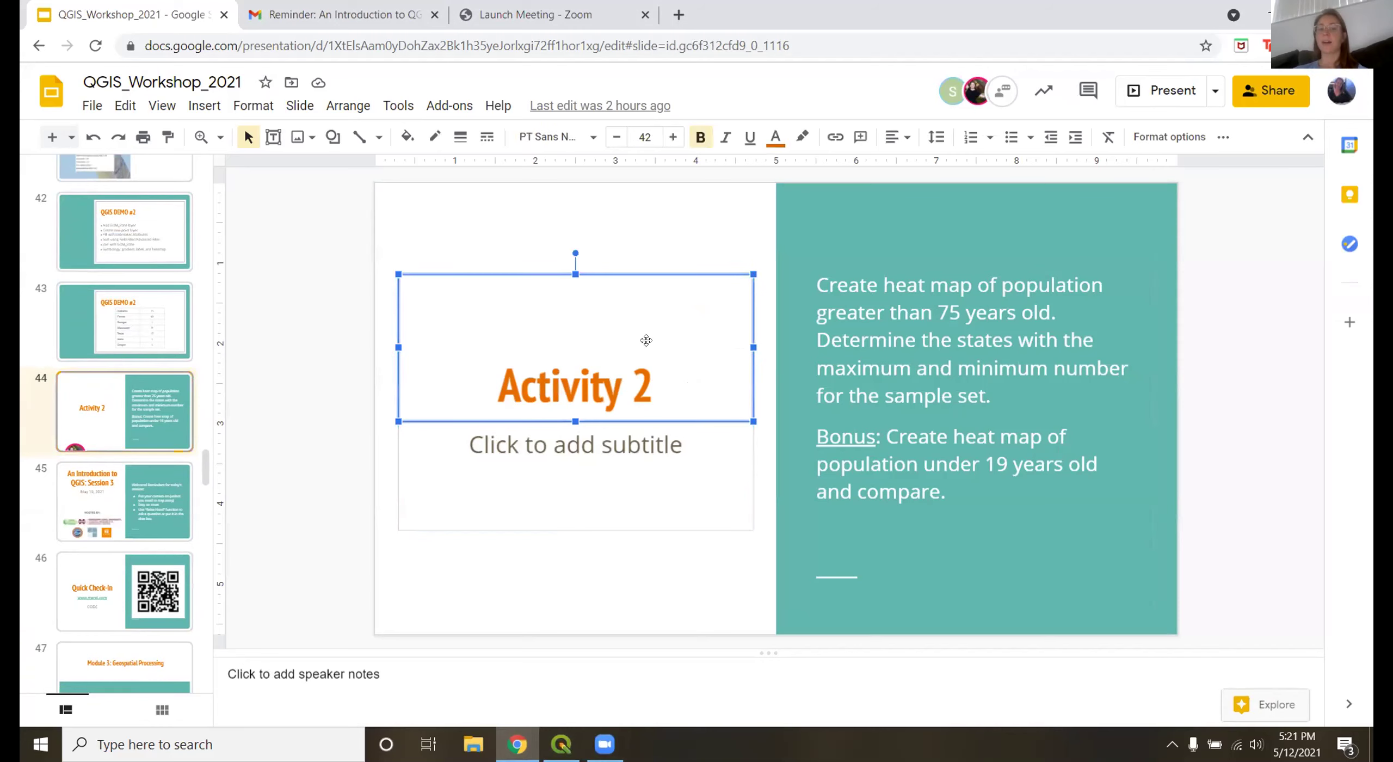
left_click(1200, 357)
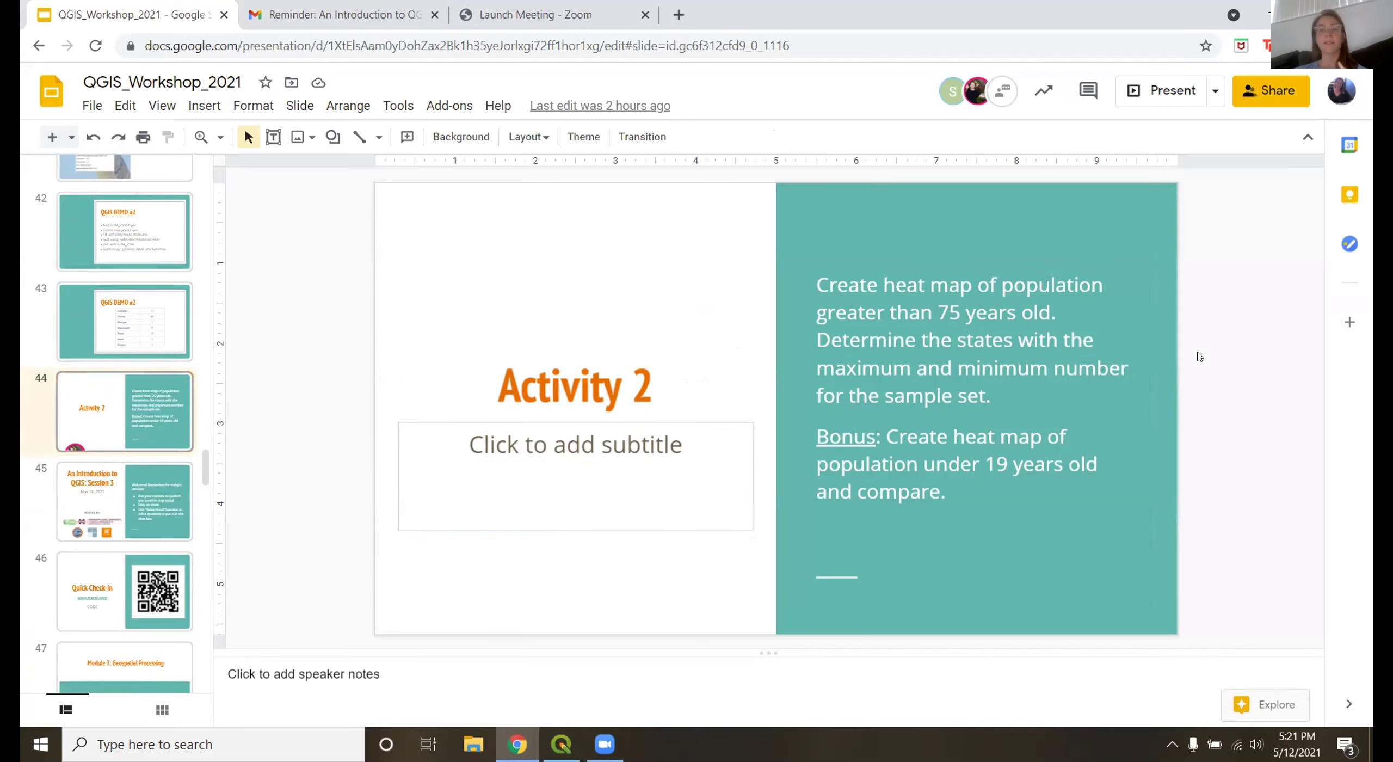